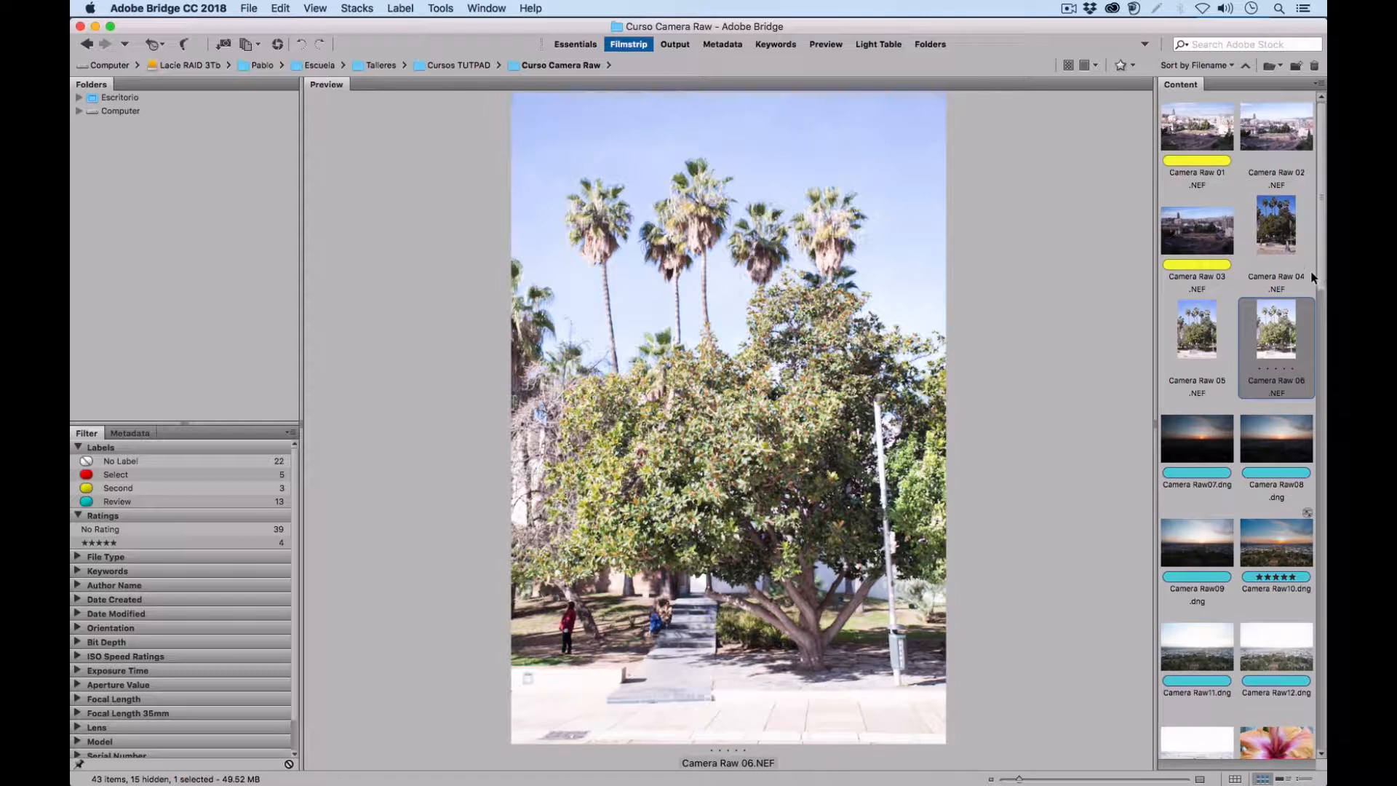
# Add Camera Raw14, Camera Raw40, Camera Raw35 and Camera Raw50 to the selected Camera Raw 06 photo and open all five in Camera Raw
pyautogui.scroll(-5, 1313, 277)
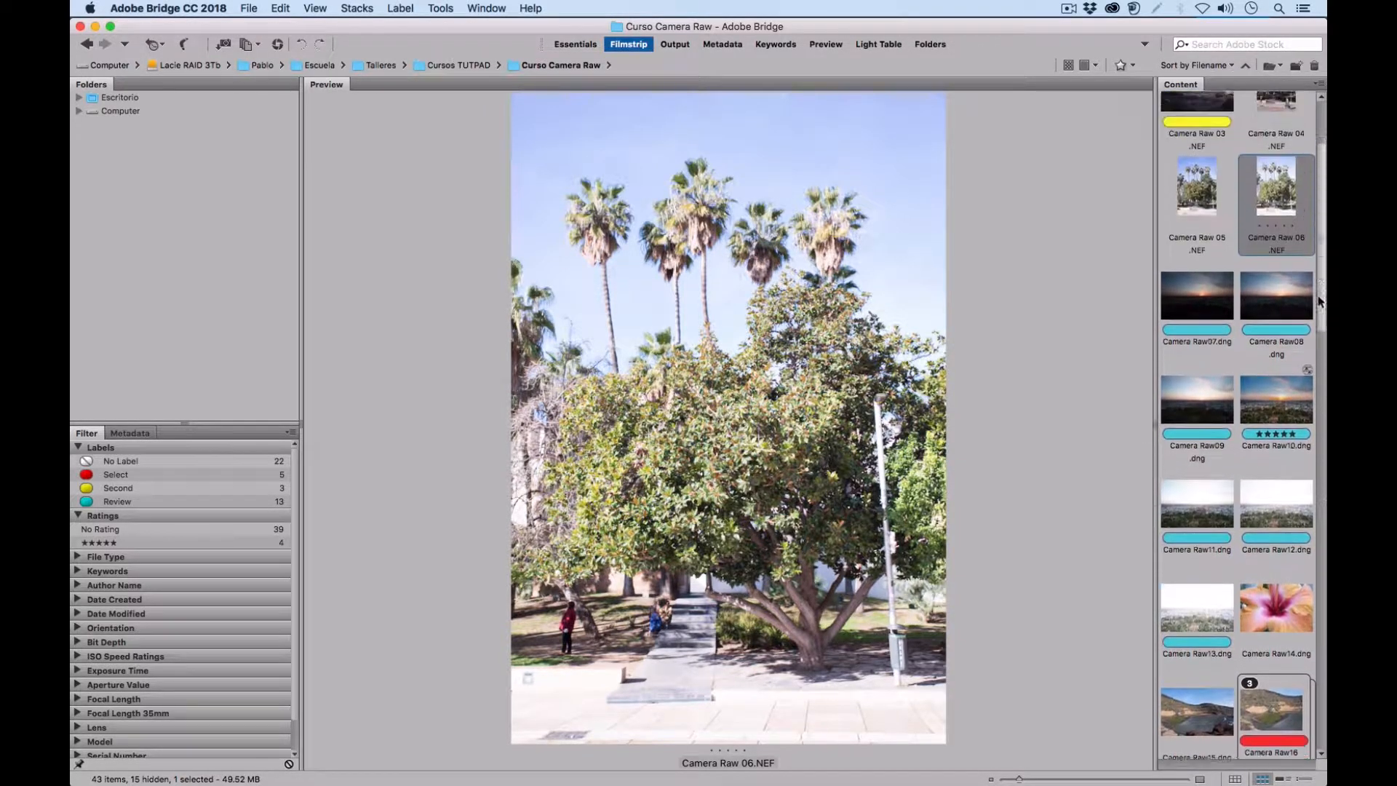
pyautogui.scroll(-5, 1318, 301)
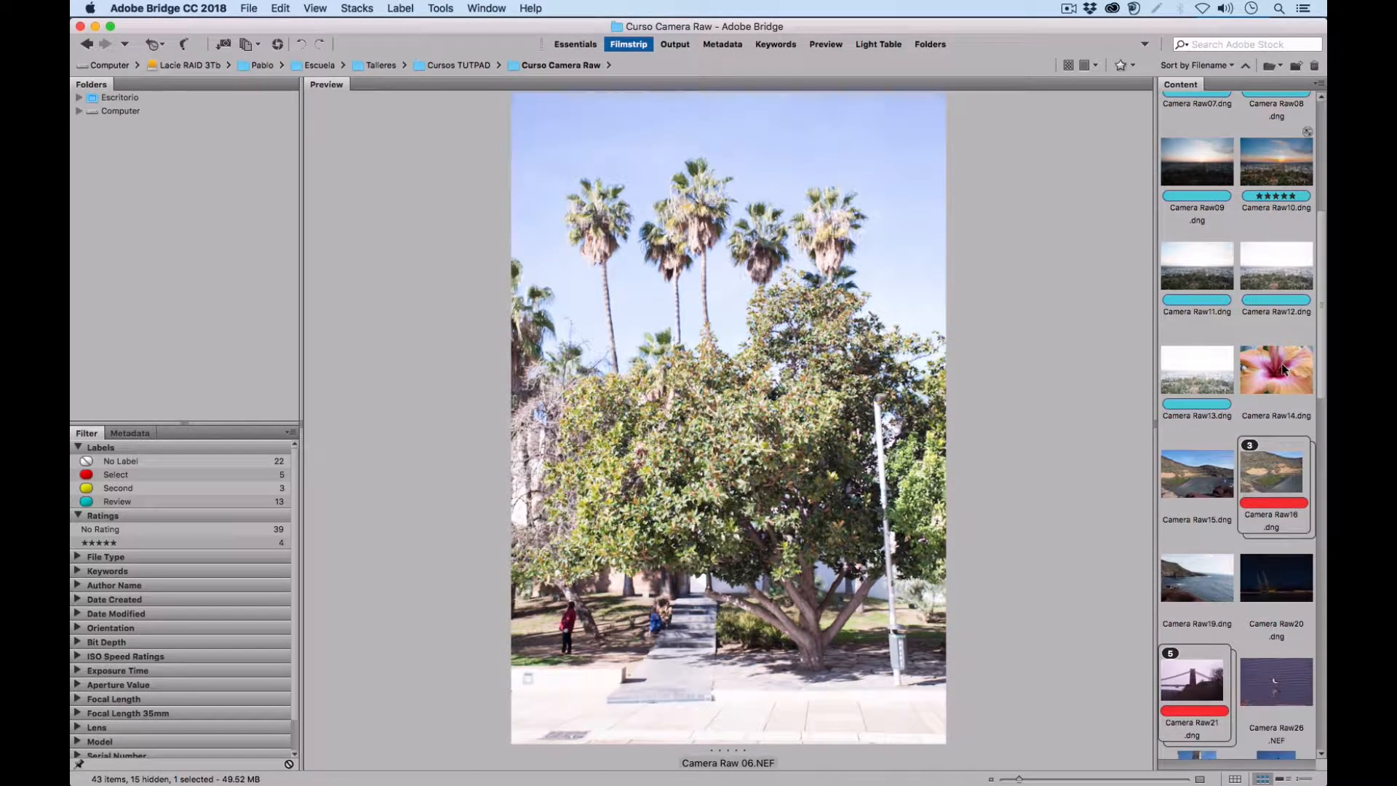
pyautogui.keyDown('super'); pyautogui.click(1278, 372); pyautogui.keyUp('super')
pyautogui.scroll(-10, 1304, 630)
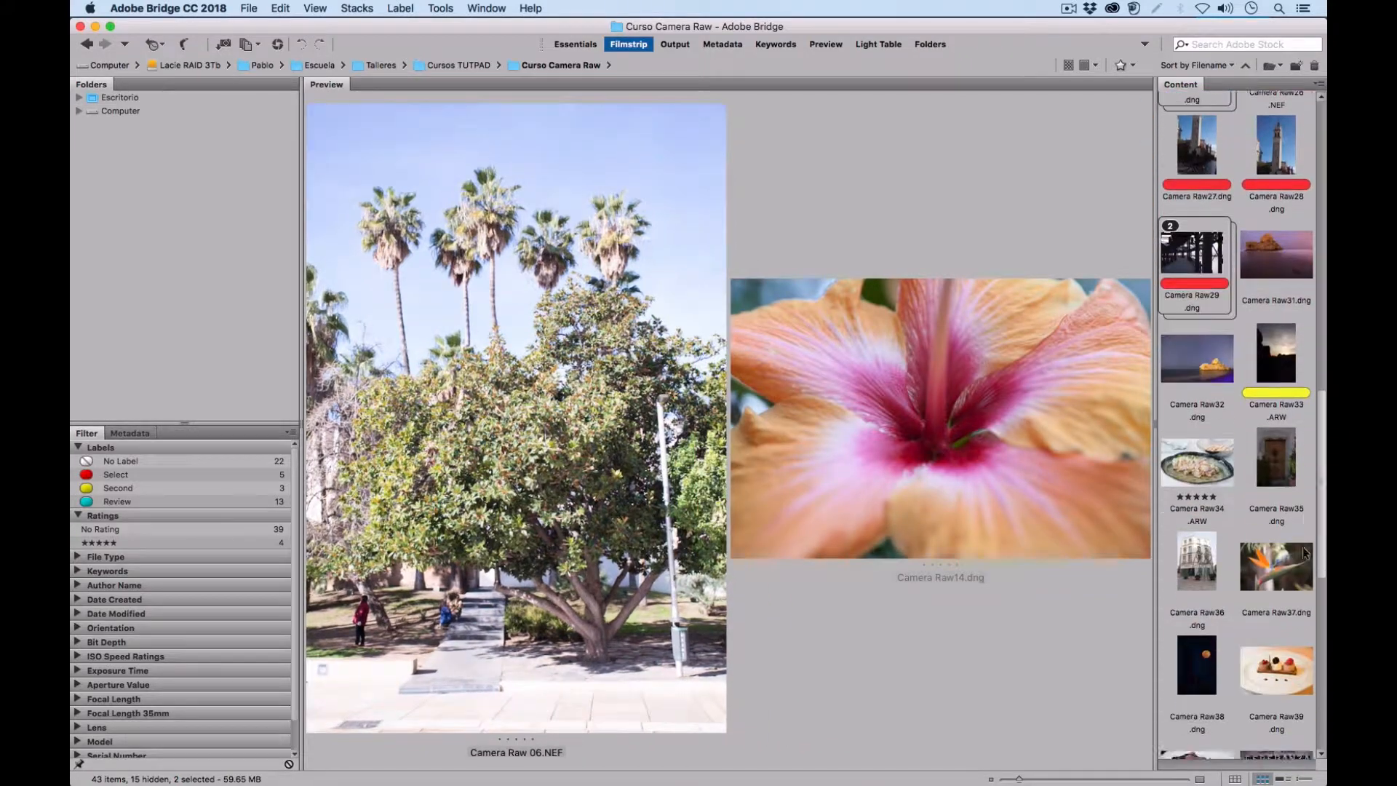
pyautogui.scroll(1, 1283, 611)
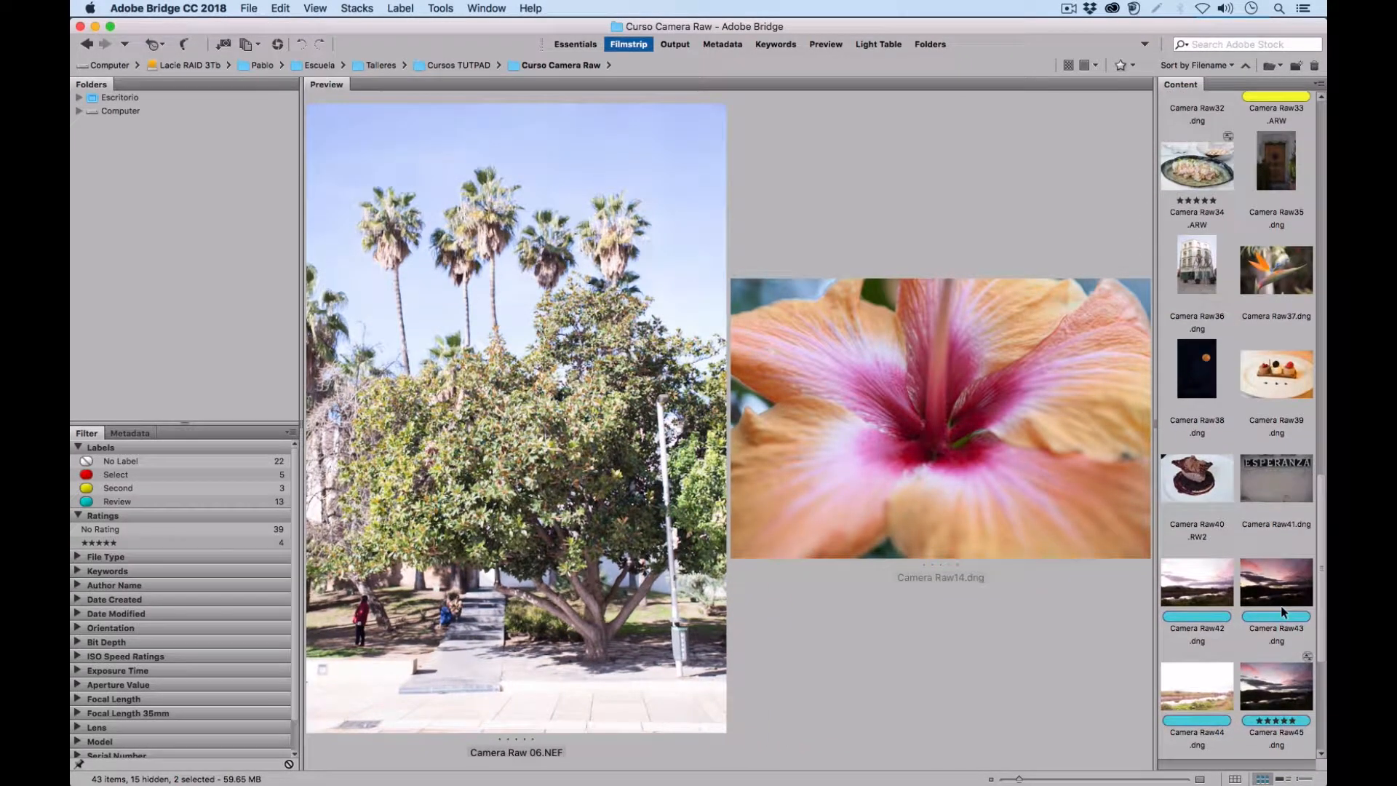
pyautogui.keyDown('super'); pyautogui.click(1208, 477); pyautogui.keyUp('super')
pyautogui.keyDown('super'); pyautogui.click(1272, 169); pyautogui.keyUp('super')
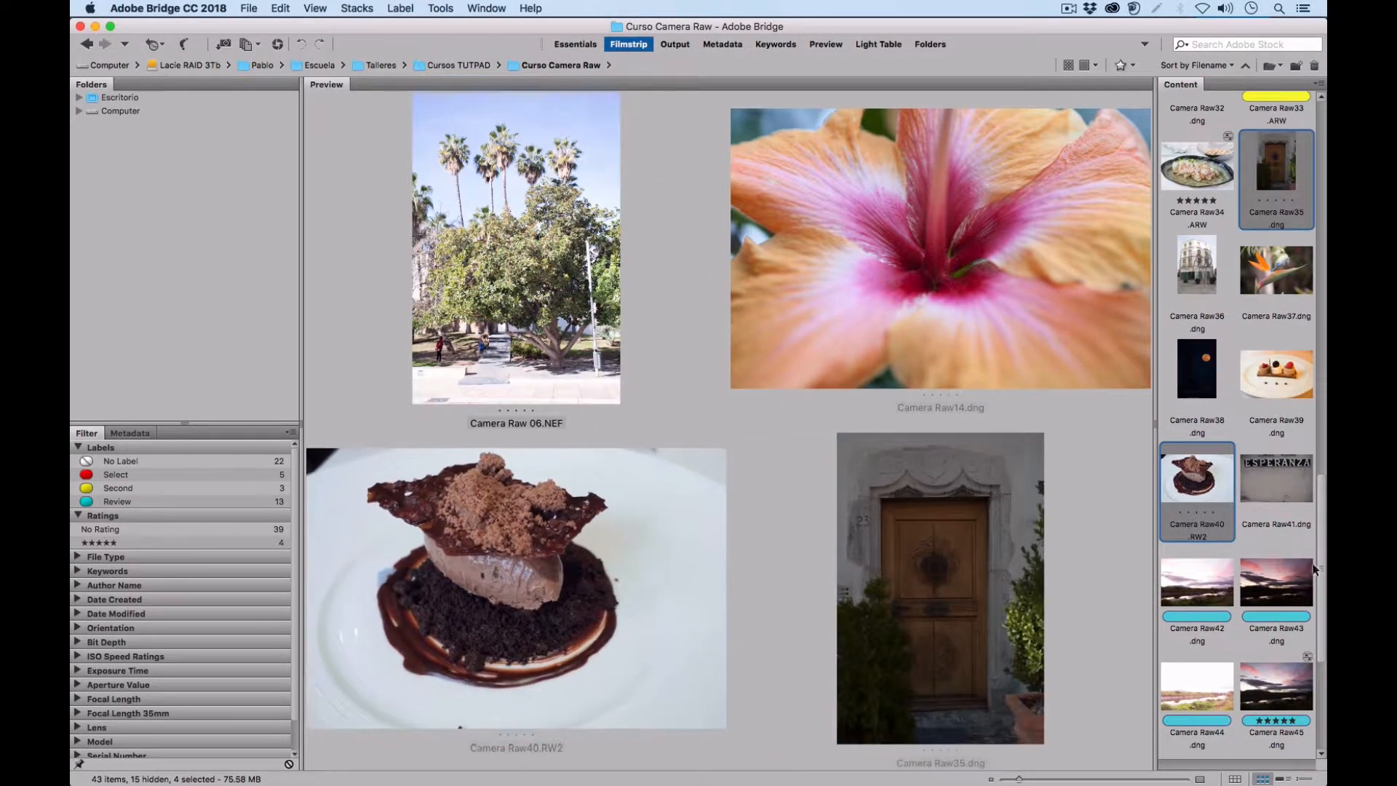
pyautogui.scroll(-5, 1295, 633)
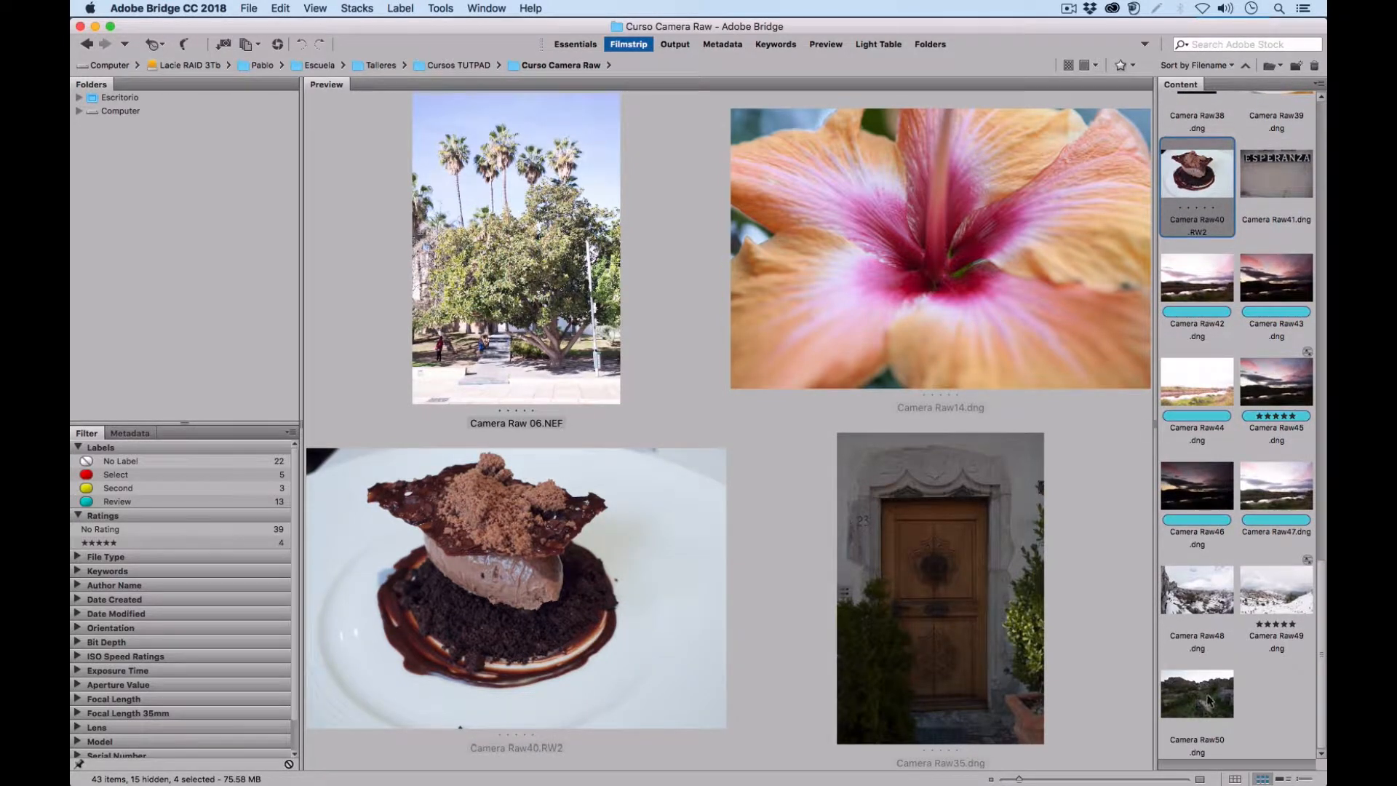
pyautogui.keyDown('super'); pyautogui.click(1208, 700); pyautogui.keyUp('super')
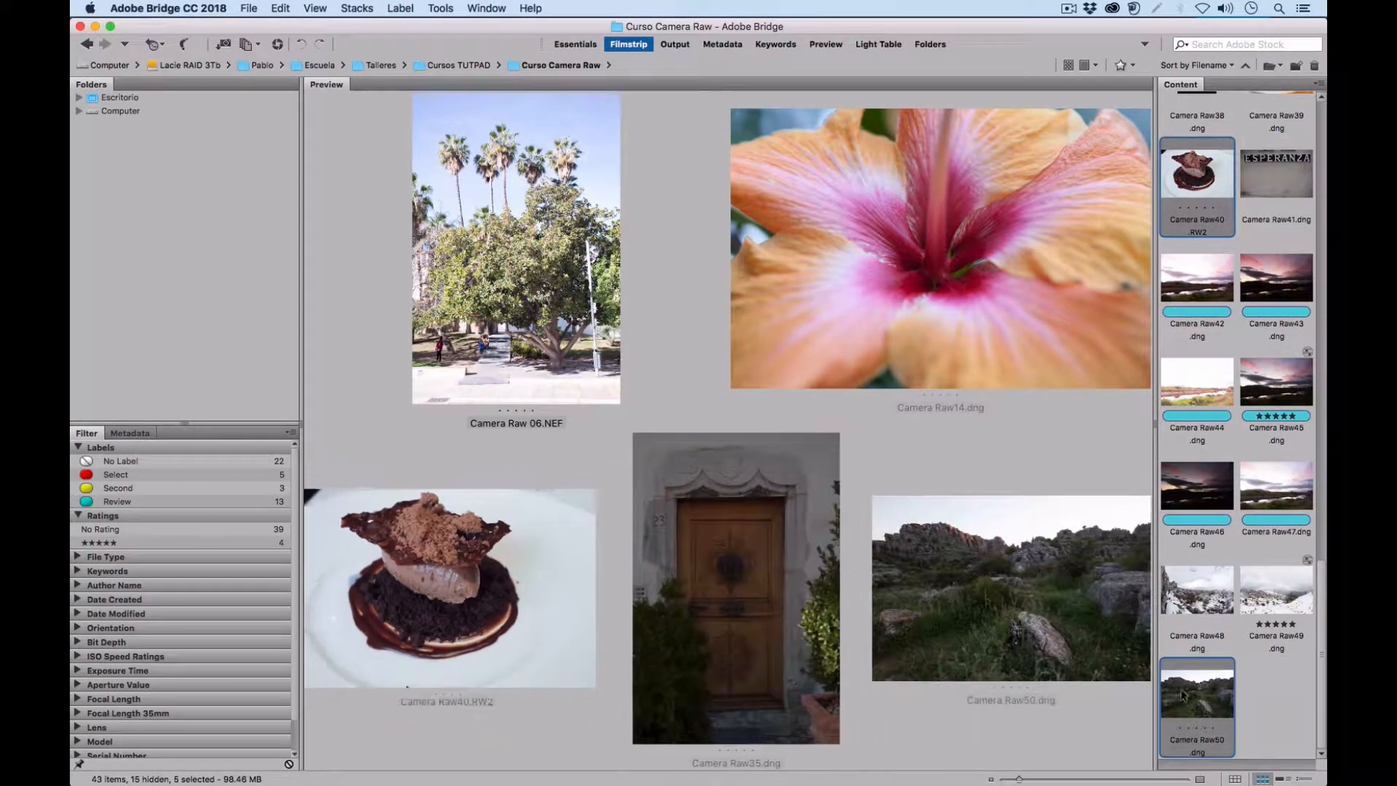
pyautogui.click(276, 47)
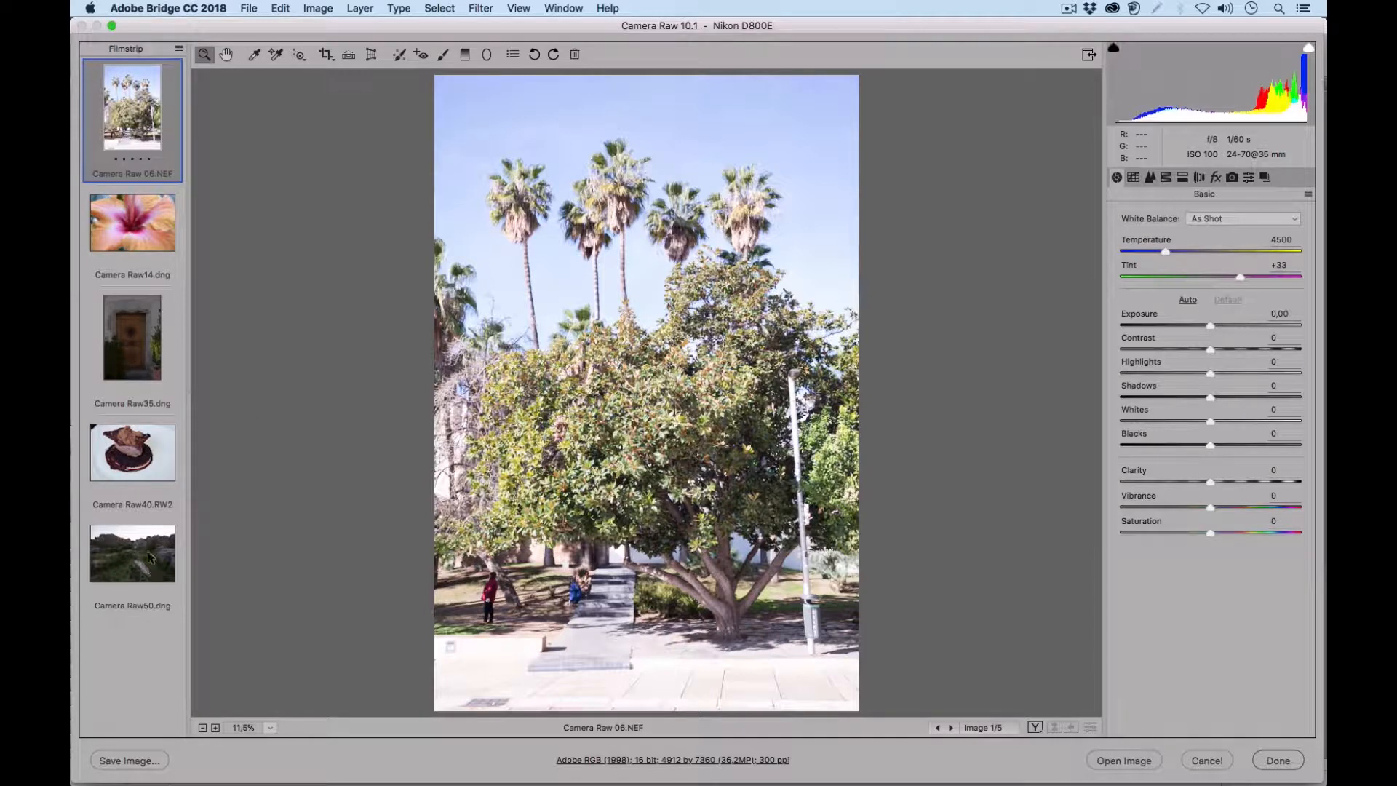
# Look at the Camera Raw14 flower, display the Camera Raw35 door photo and switch the Camera Raw window to full screen
pyautogui.click(131, 241)
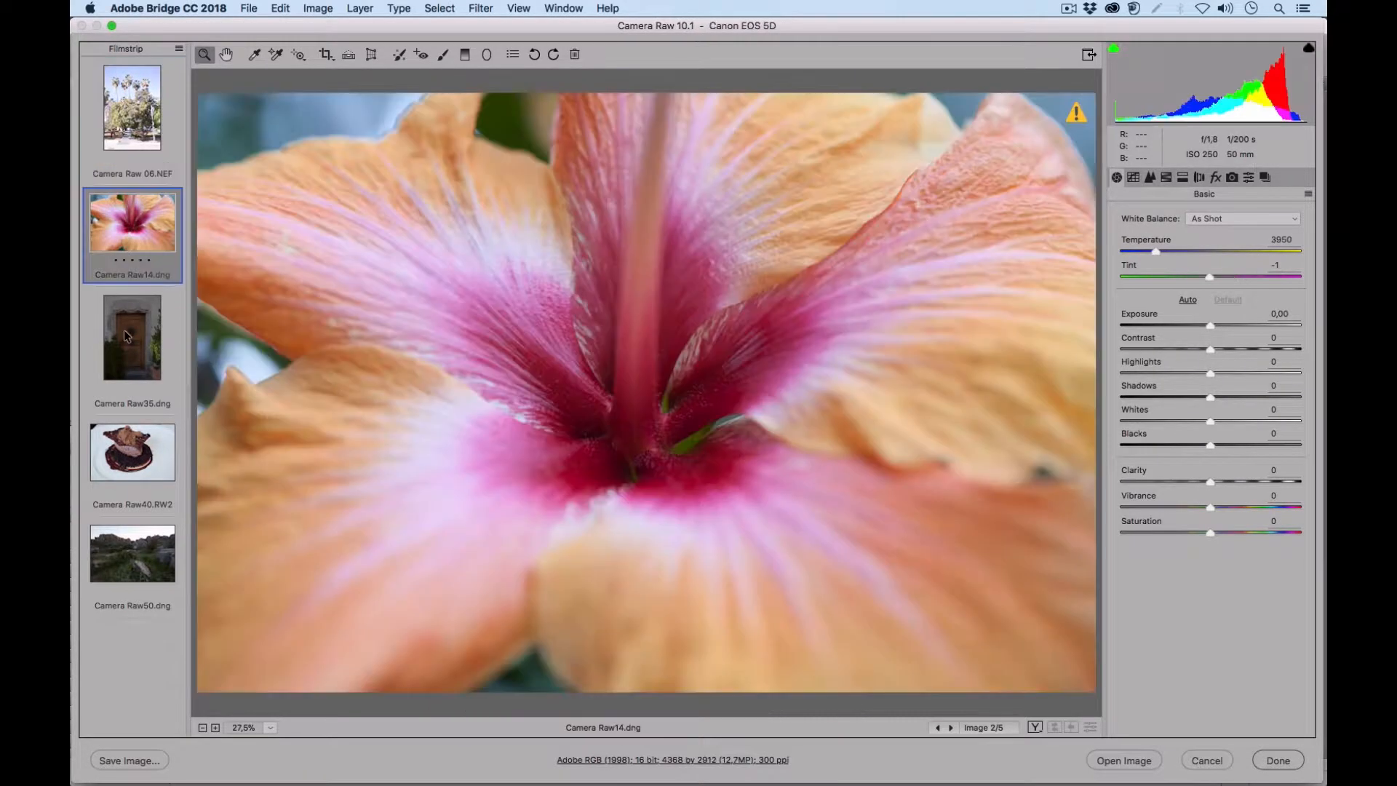
pyautogui.click(128, 338)
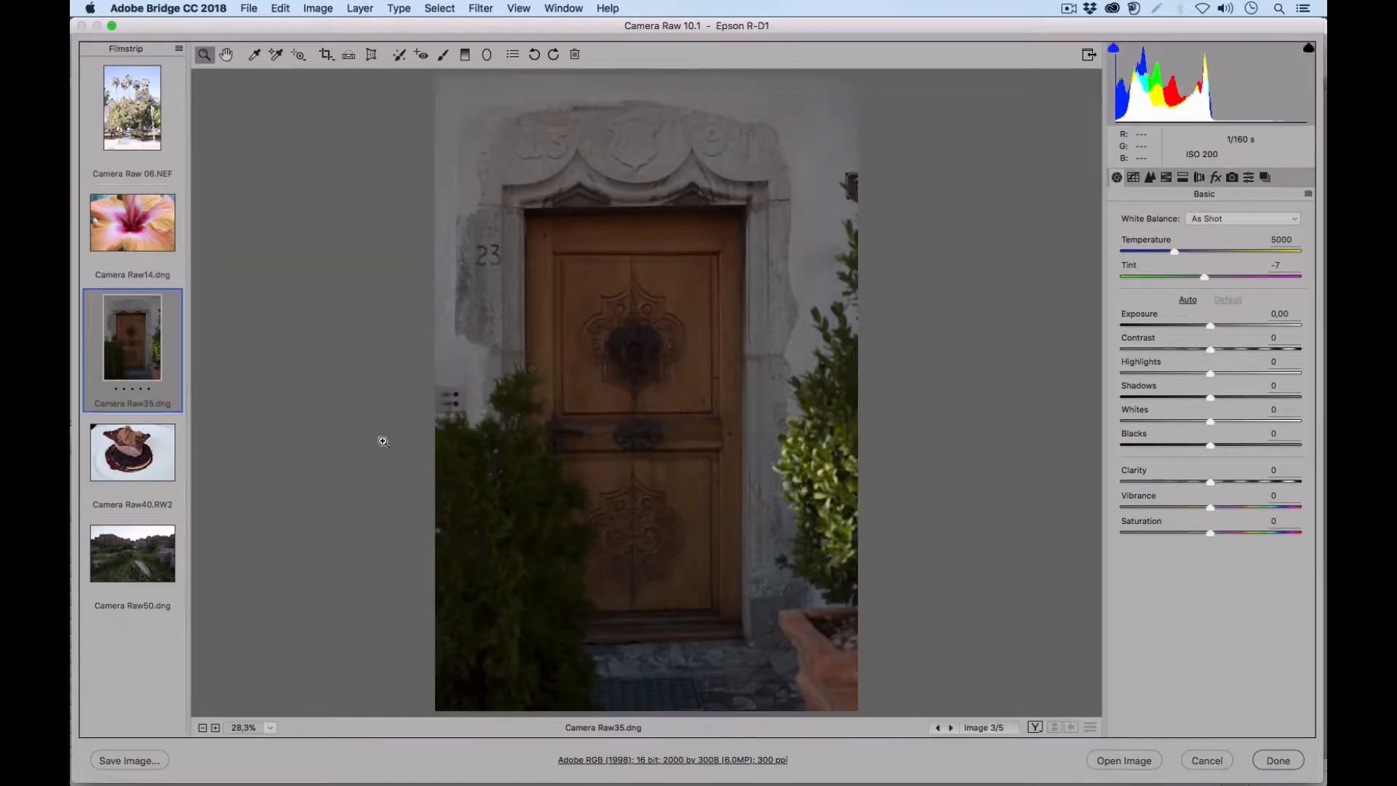
pyautogui.click(1089, 54)
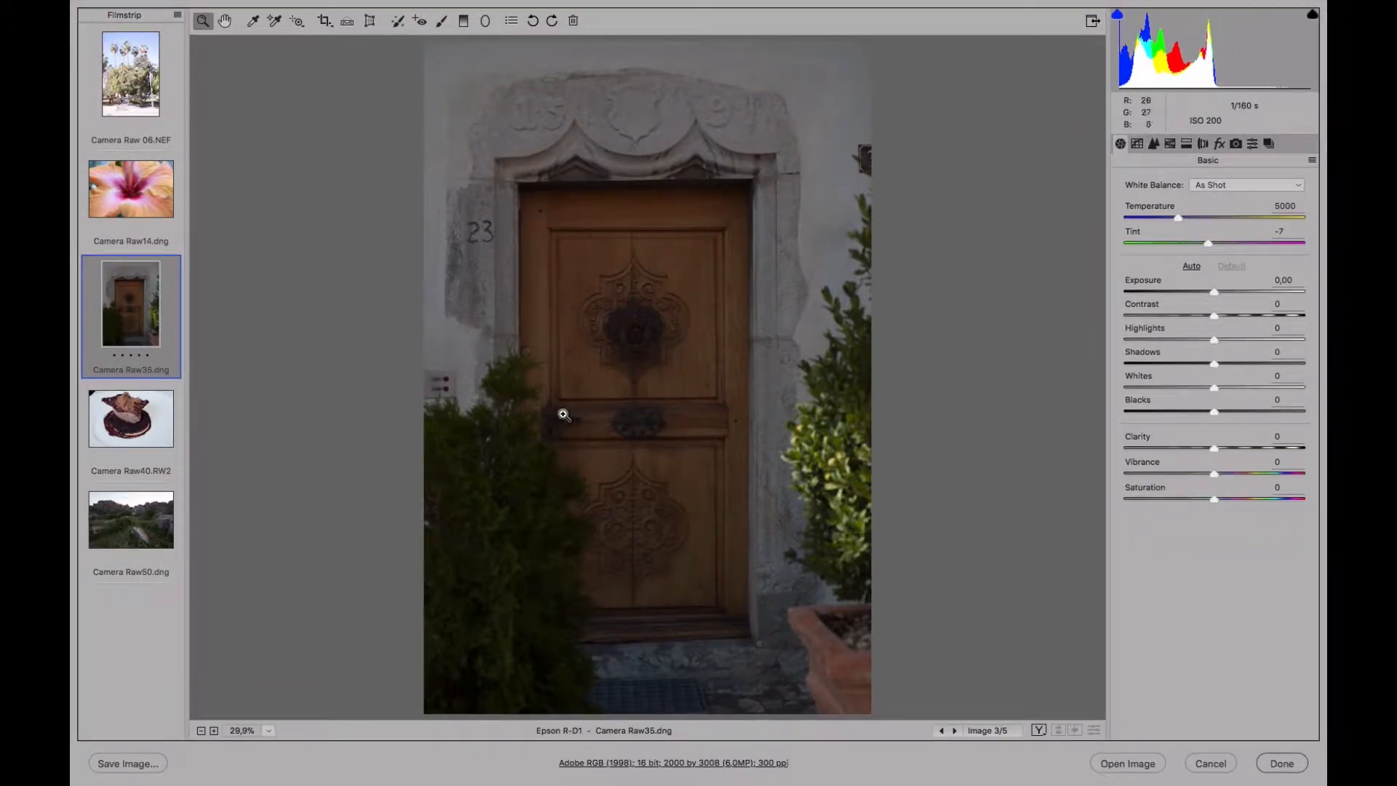
# Examine the parametric and point versions of the tone curve for the door photo
pyautogui.click(1137, 145)
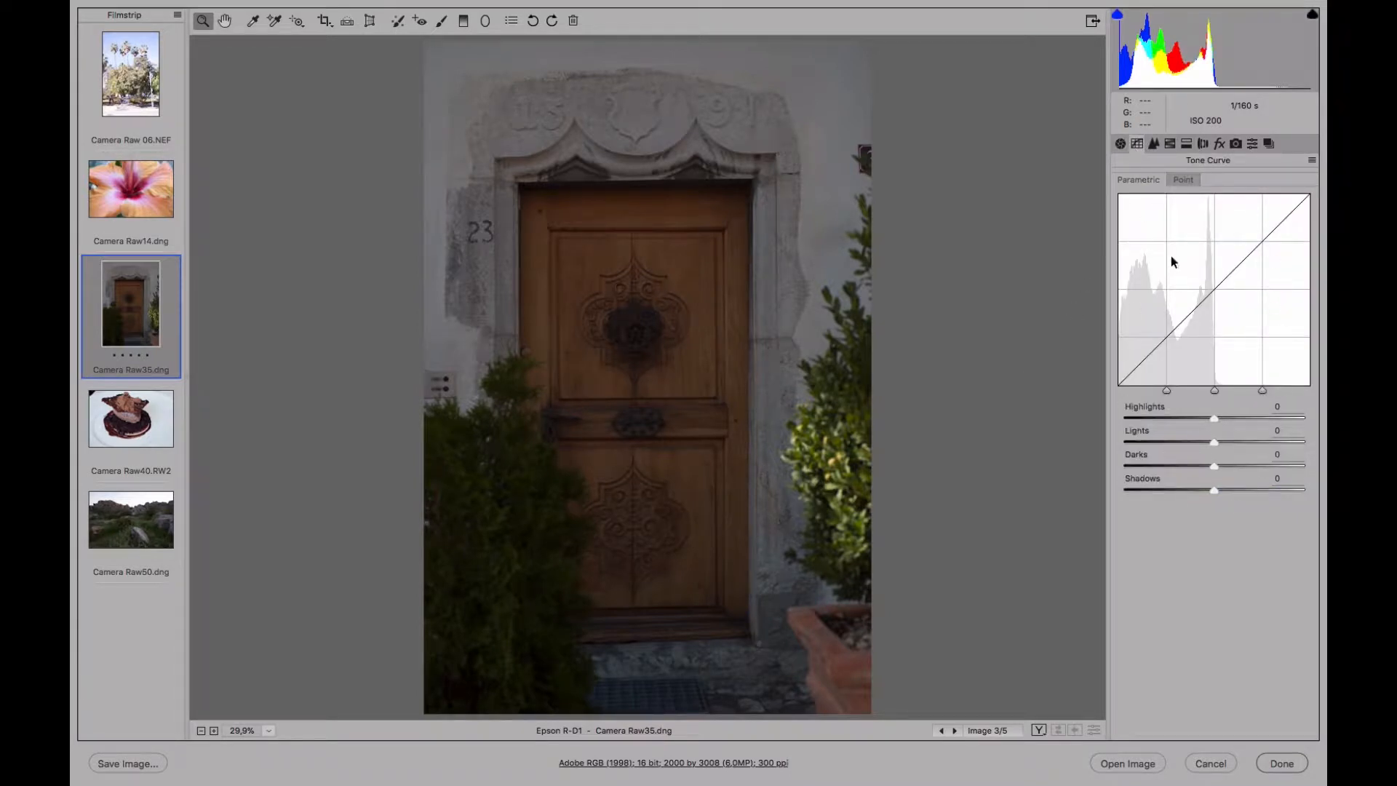
pyautogui.click(1181, 180)
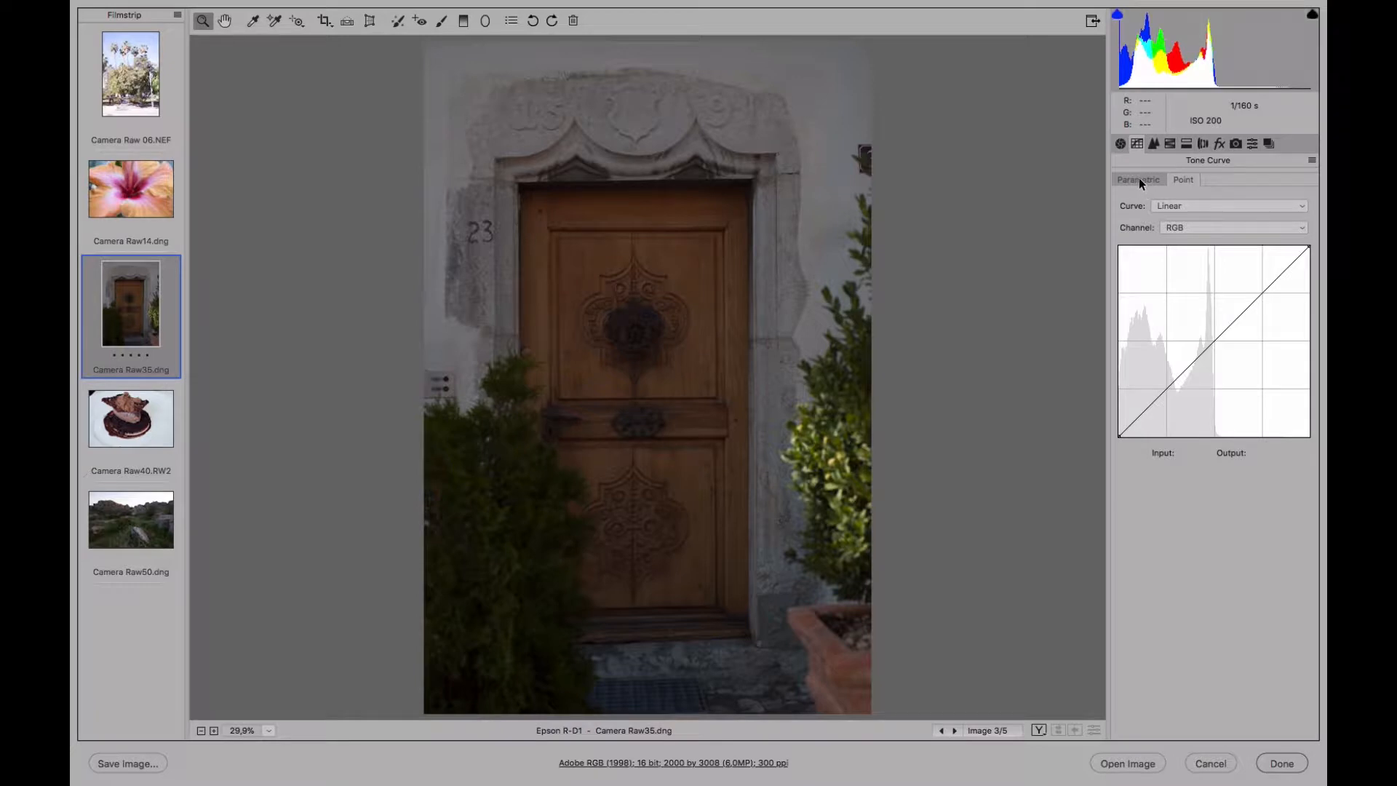
pyautogui.click(1137, 179)
# Brighten the door photo in the basic adjustments with Exposure +1.45 and Shadows +100
pyautogui.click(1120, 144)
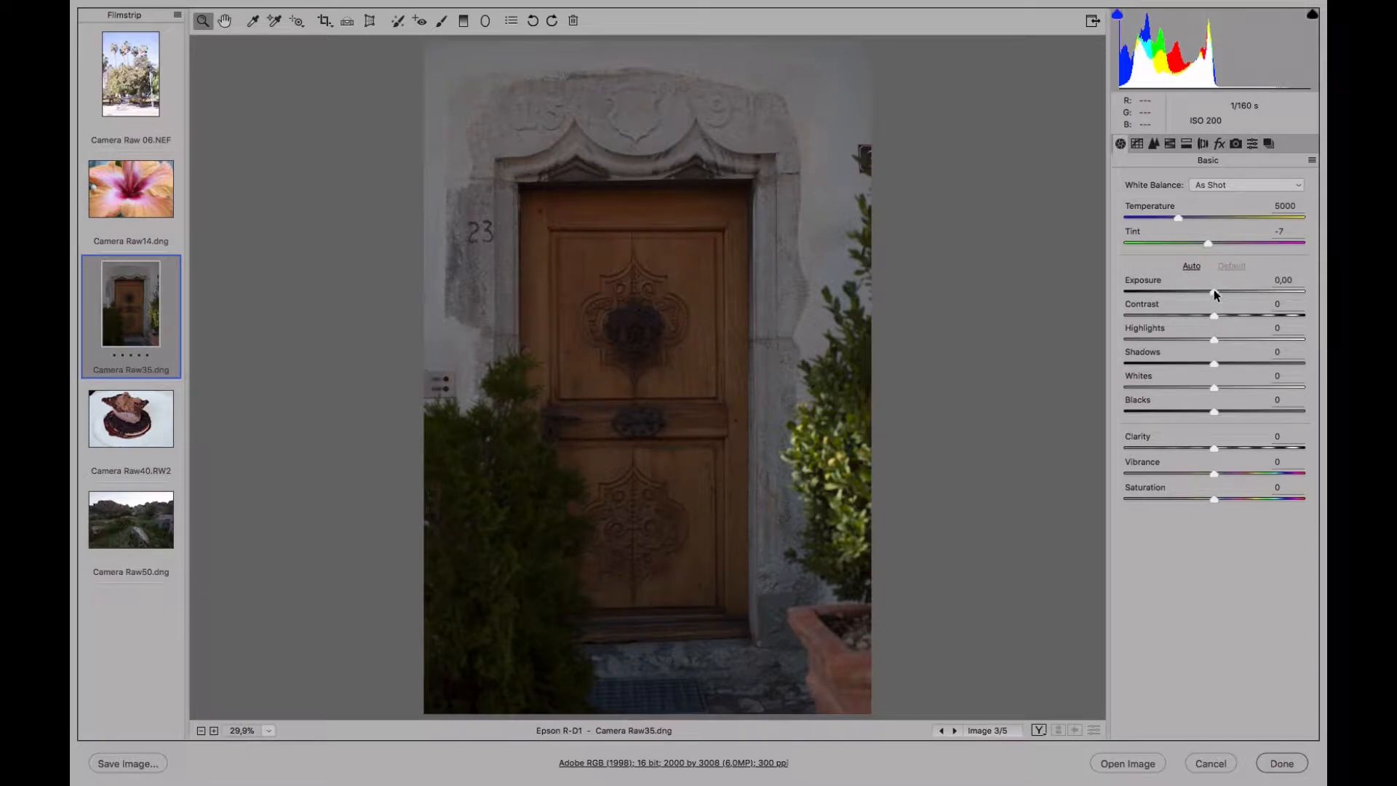
pyautogui.moveTo(1215, 293); pyautogui.dragTo(1240, 290)
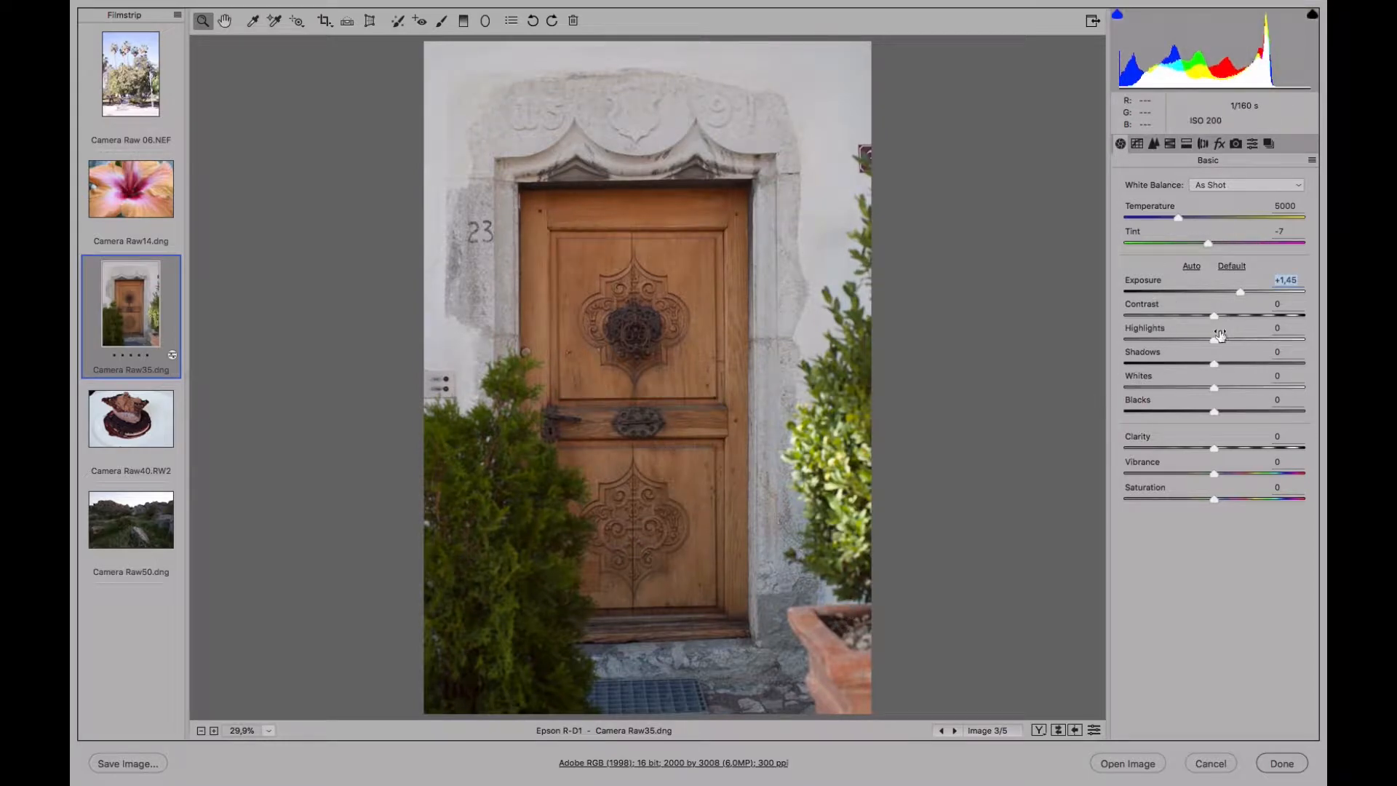
pyautogui.moveTo(1234, 360); pyautogui.dragTo(1250, 359)
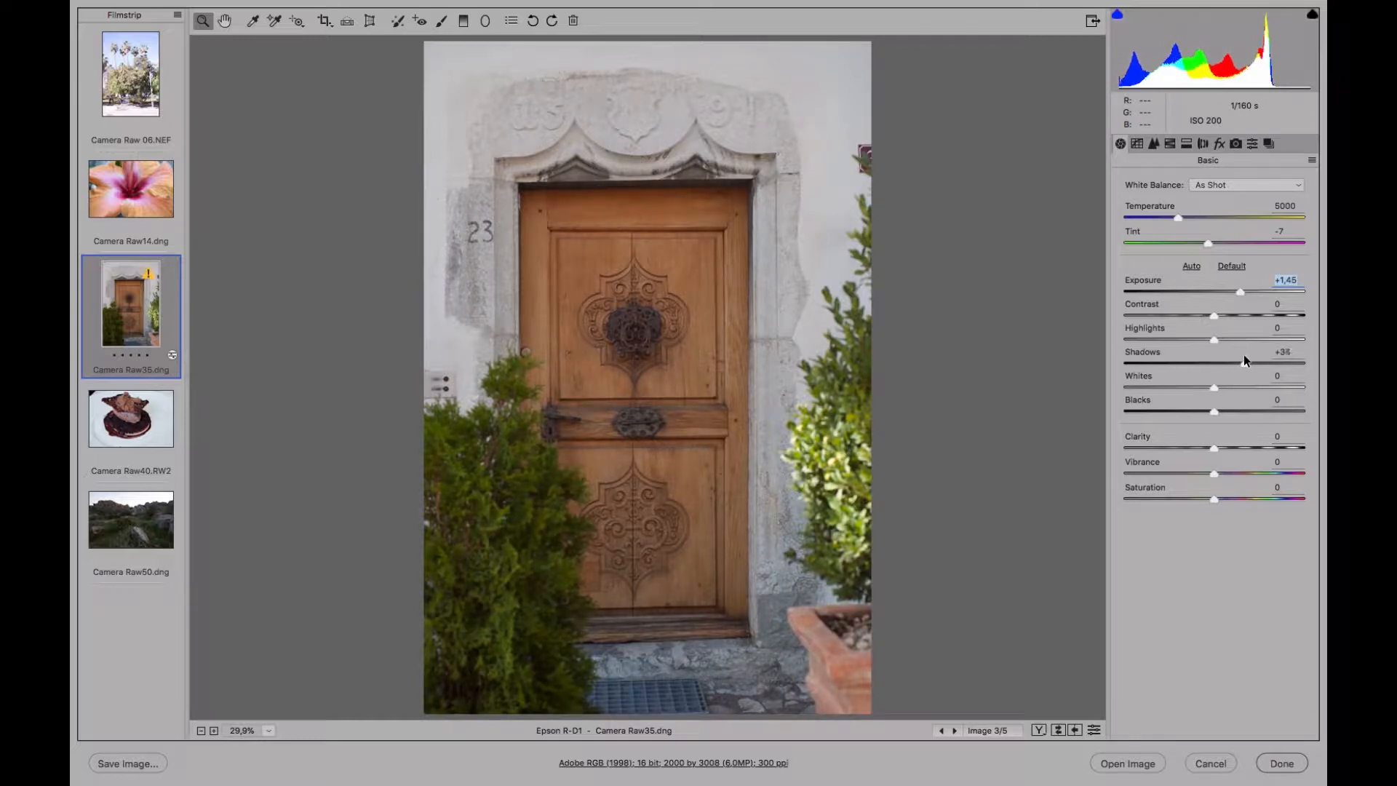
pyautogui.moveTo(1242, 355); pyautogui.dragTo(1306, 357)
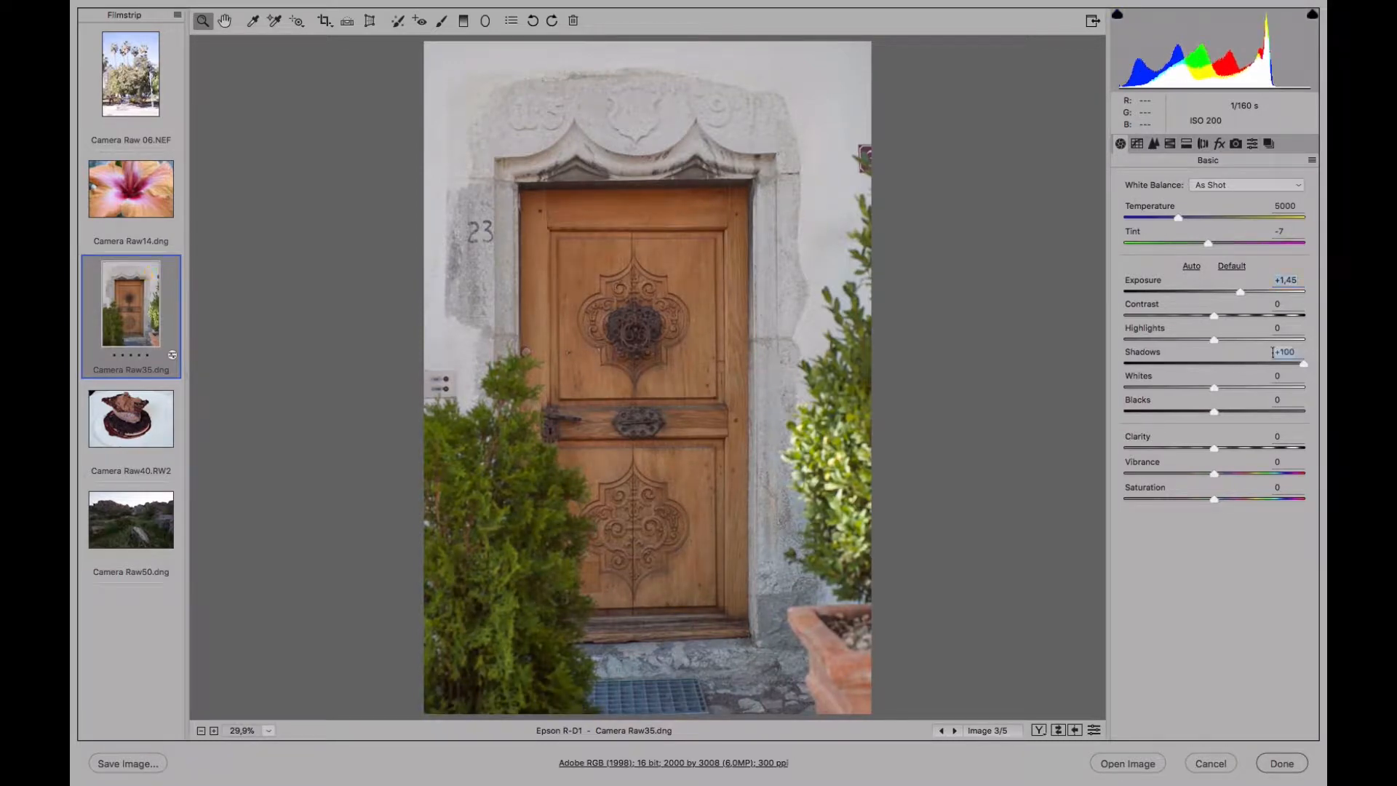
# Set the Color noise reduction of the door photo to 0 while checking the door's metal lock at 200% magnification
pyautogui.click(523, 496)
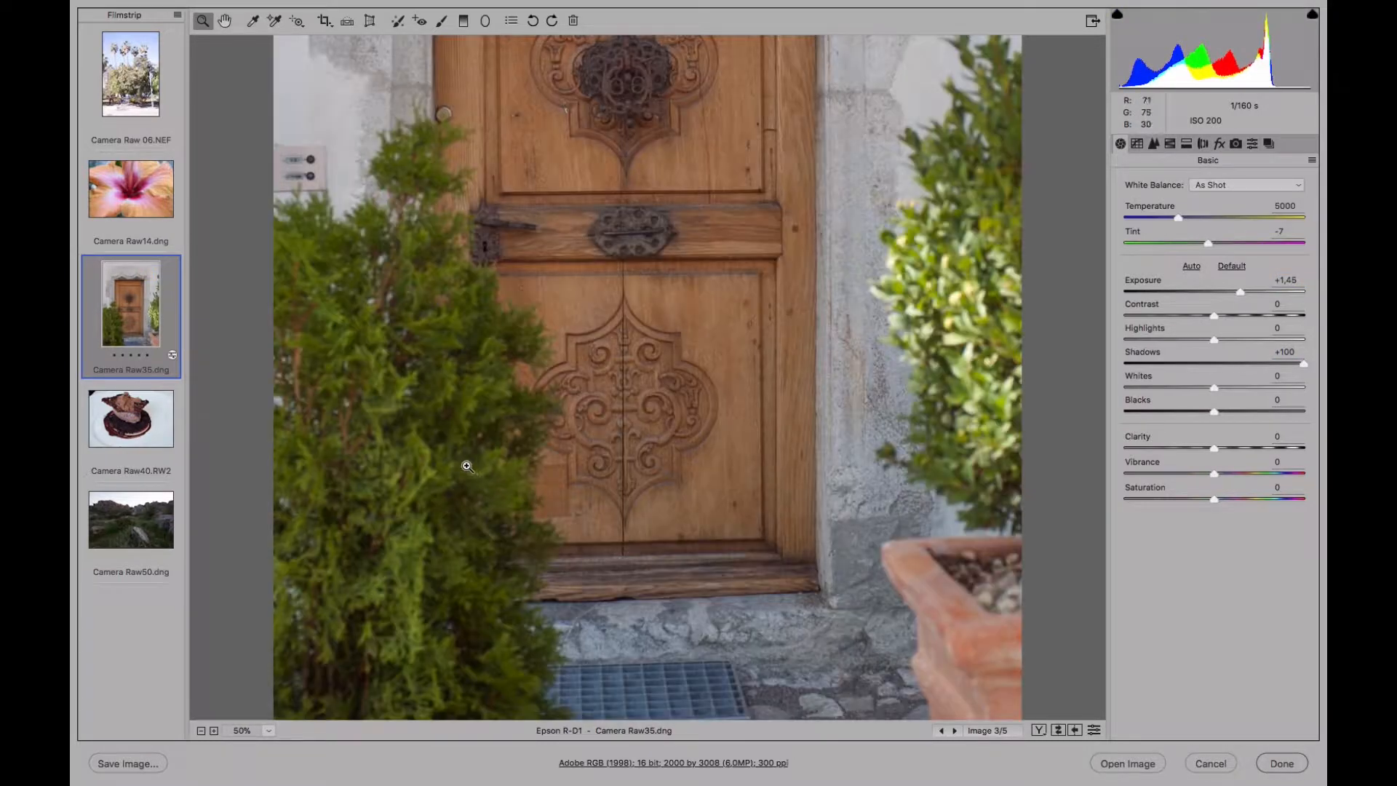
pyautogui.click(503, 451)
pyautogui.click(594, 271)
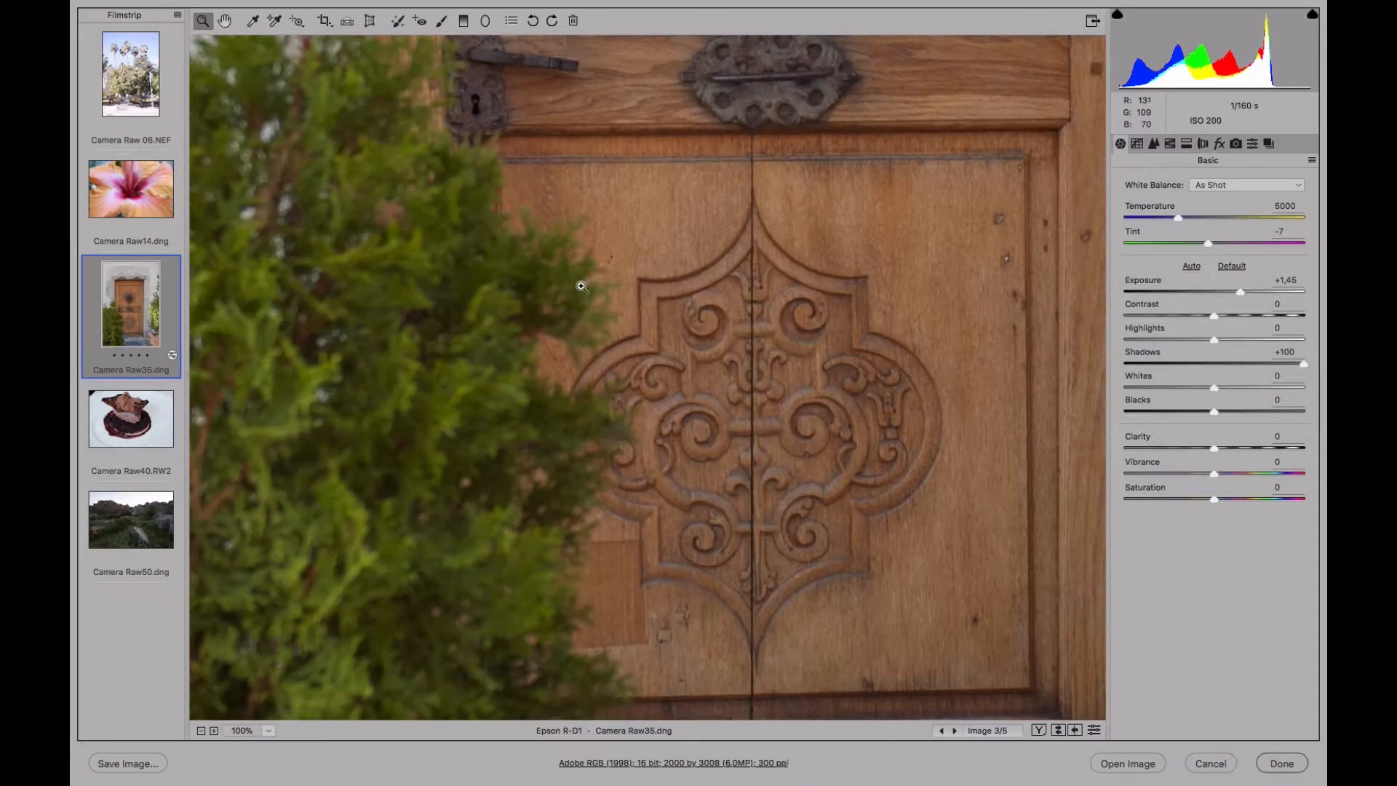
pyautogui.click(761, 103)
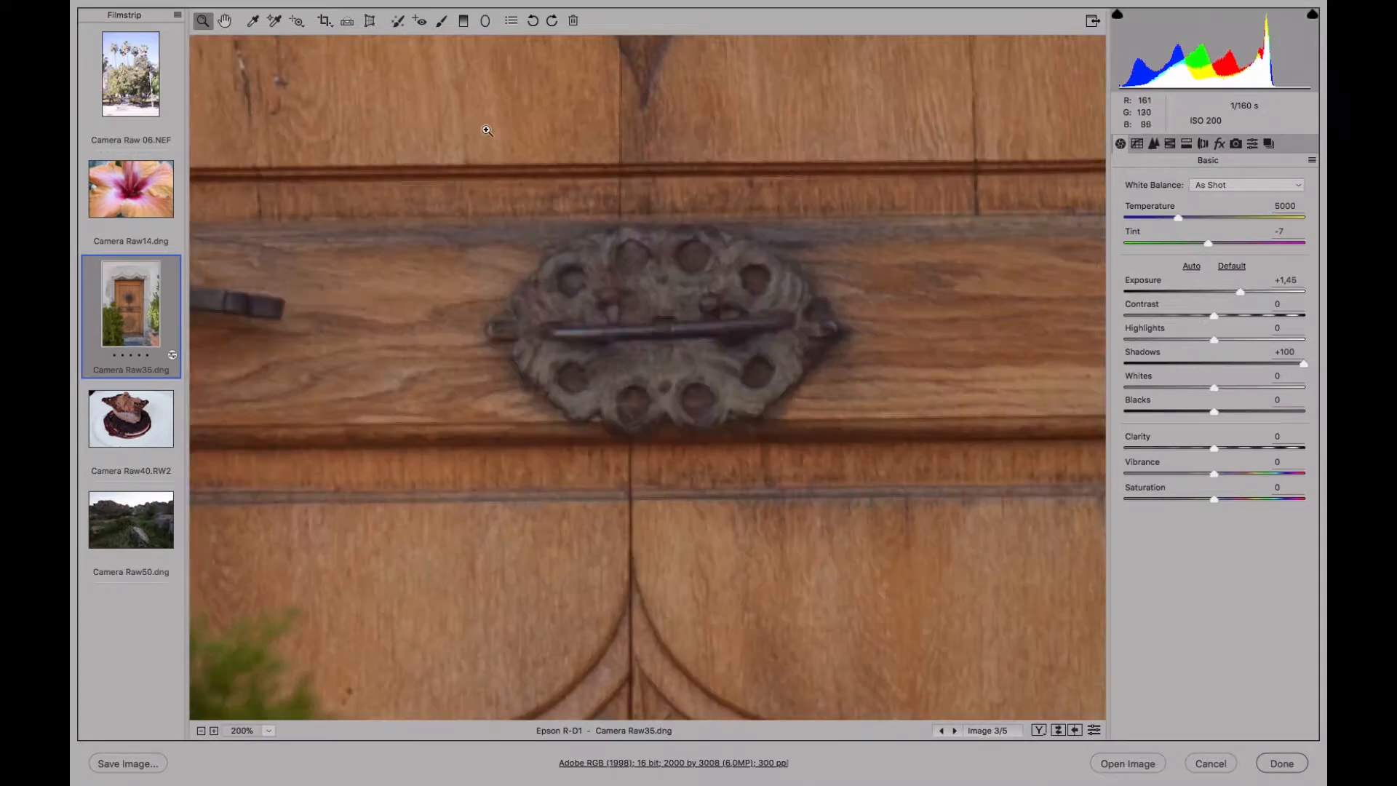
pyautogui.click(1155, 144)
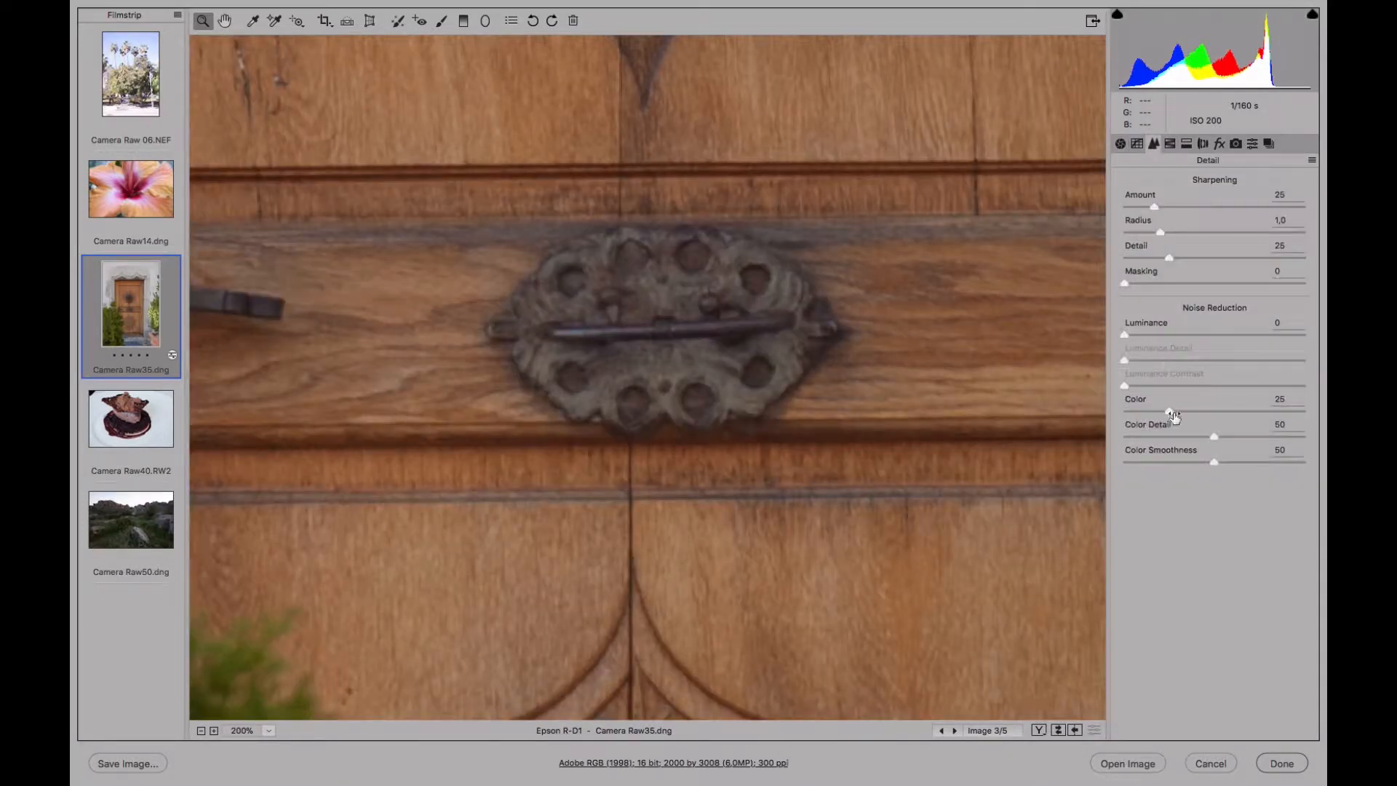
pyautogui.moveTo(1153, 411); pyautogui.dragTo(1108, 415)
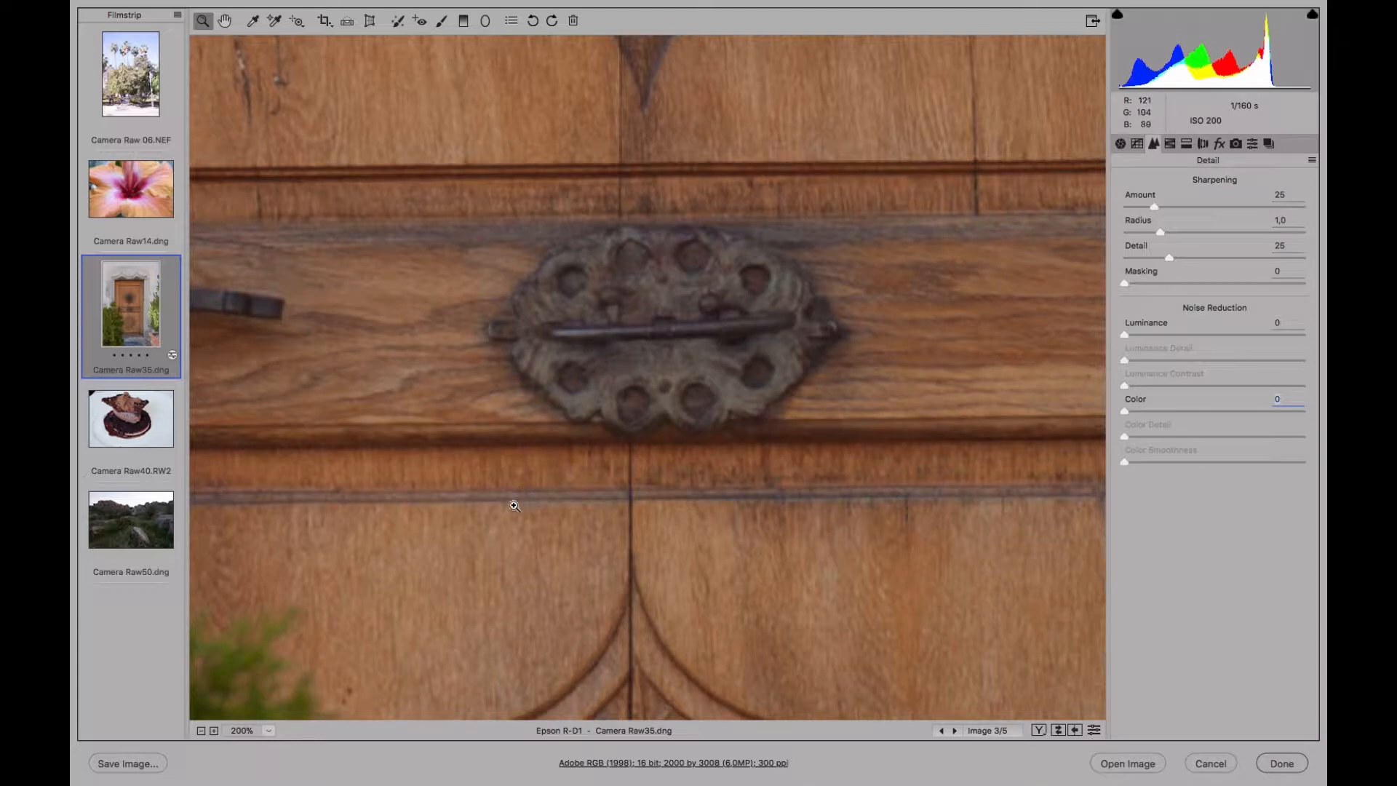
# Examine the lock, shrub, doorbell plate and wall at 200% for colour noise in the brightened shadows
pyautogui.moveTo(343, 474); pyautogui.dragTo(888, 439)
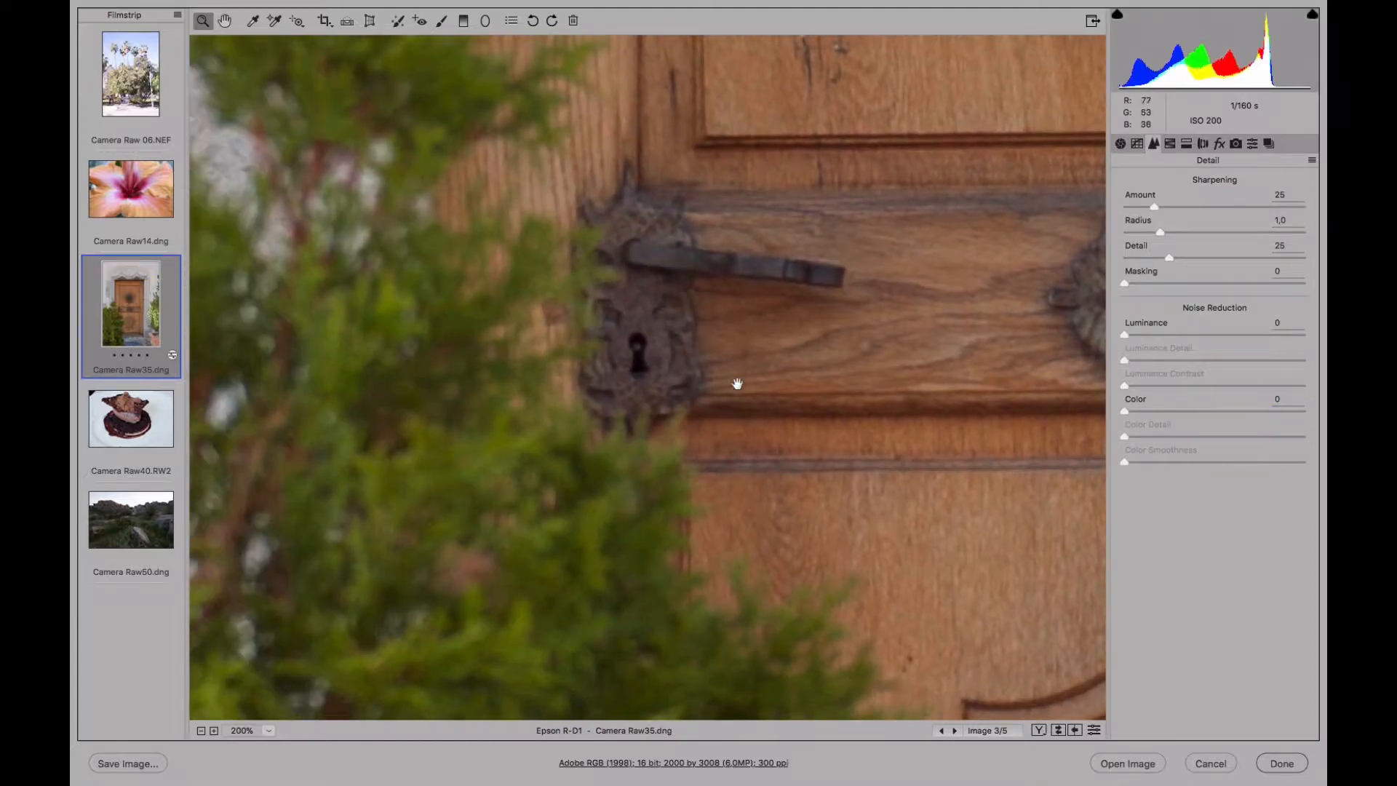
pyautogui.moveTo(669, 403); pyautogui.dragTo(575, 674)
pyautogui.moveTo(717, 306); pyautogui.dragTo(798, 536)
pyautogui.moveTo(715, 353); pyautogui.dragTo(1007, 484)
pyautogui.moveTo(412, 440); pyautogui.dragTo(527, 189)
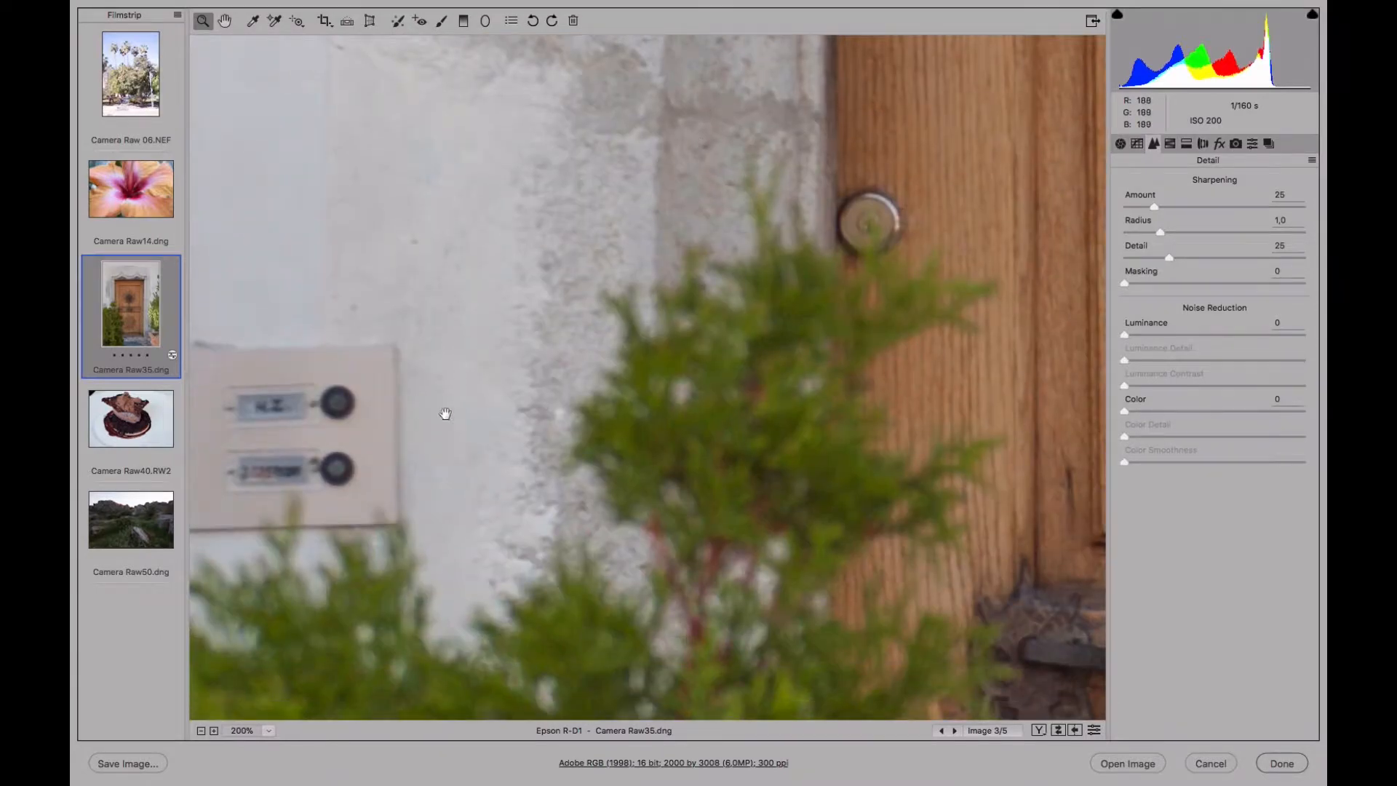
pyautogui.moveTo(614, 224); pyautogui.dragTo(498, 418)
pyautogui.click(1120, 144)
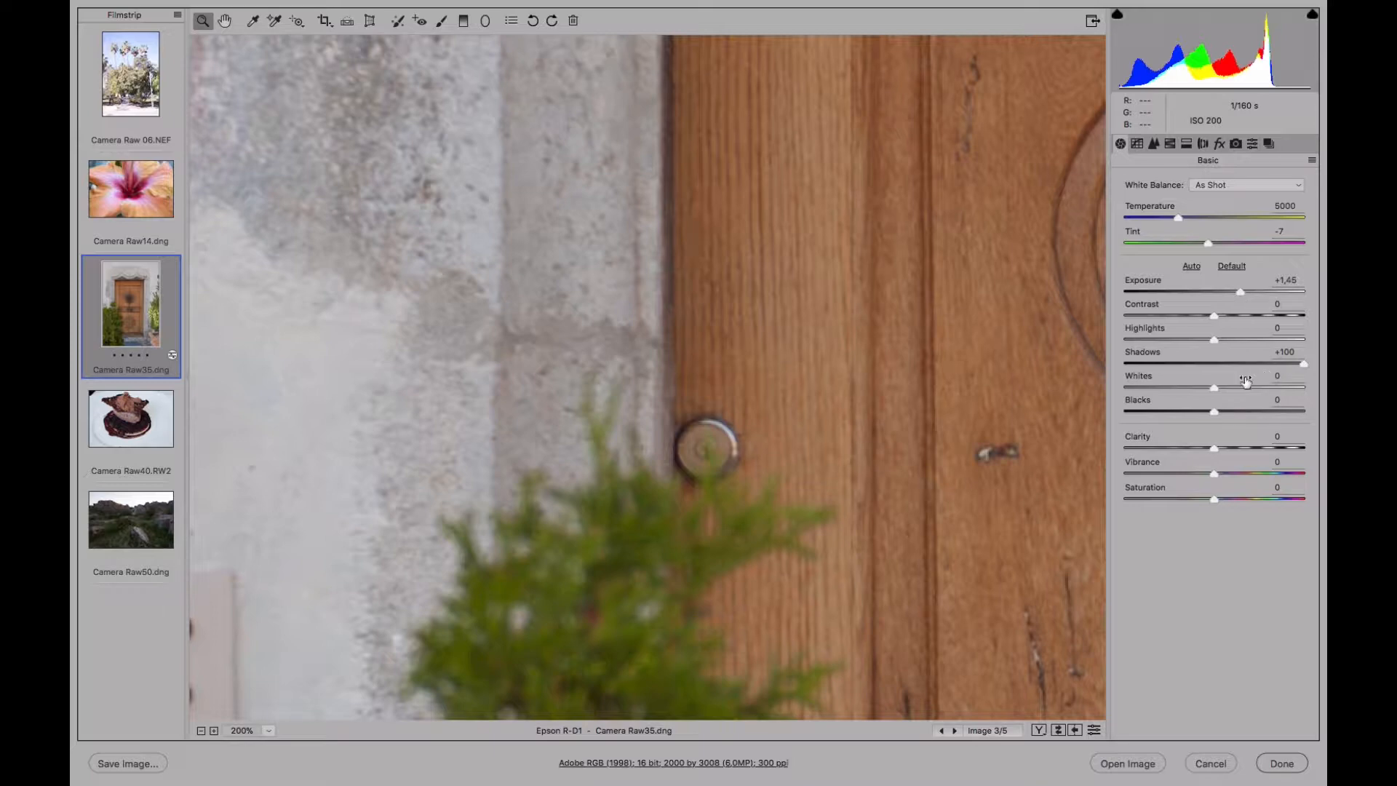
pyautogui.moveTo(756, 588); pyautogui.dragTo(700, 192)
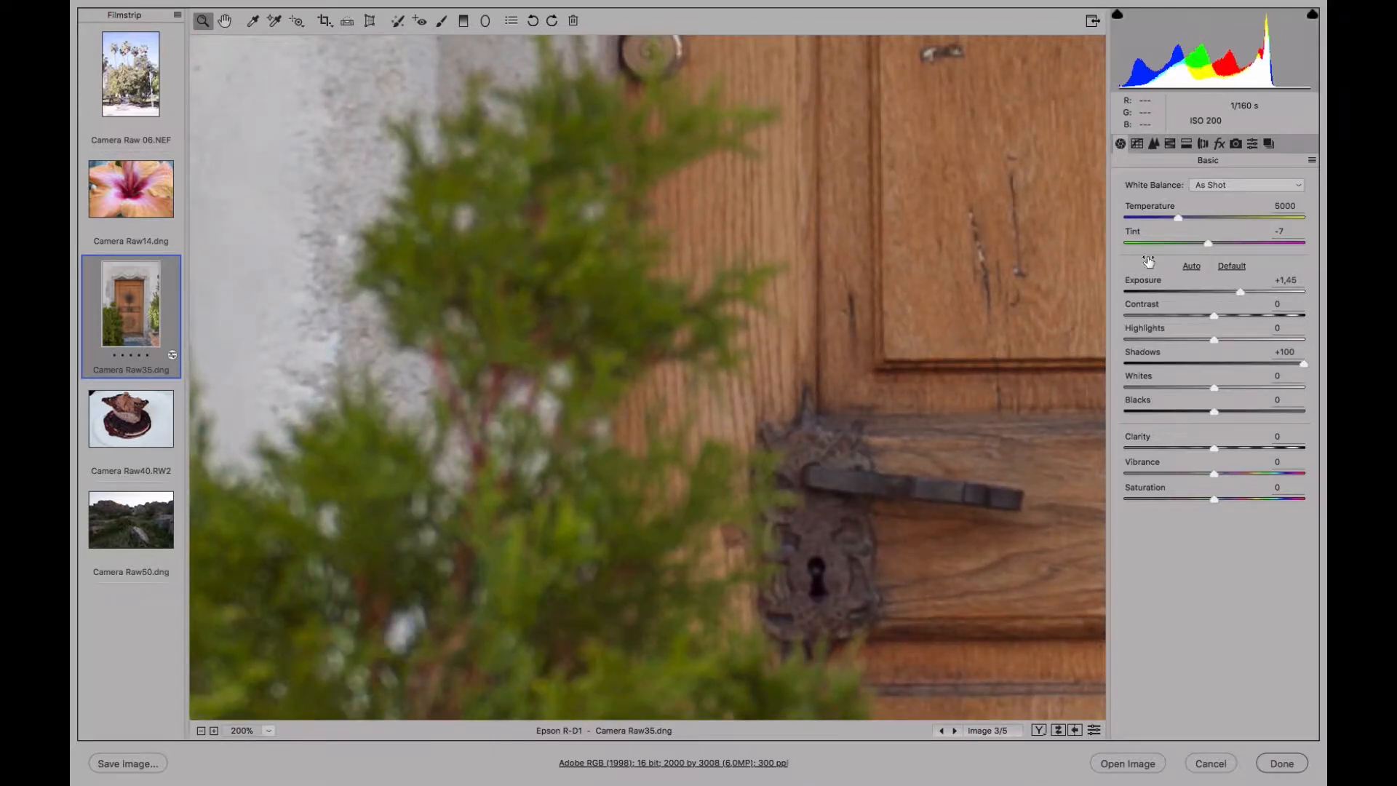
# Raise the Color noise reduction of the door photo again and display the whole photo in the basic adjustments
pyautogui.click(1153, 144)
pyautogui.moveTo(1149, 411); pyautogui.dragTo(1157, 411)
pyautogui.click(1120, 144)
pyautogui.click(269, 730)
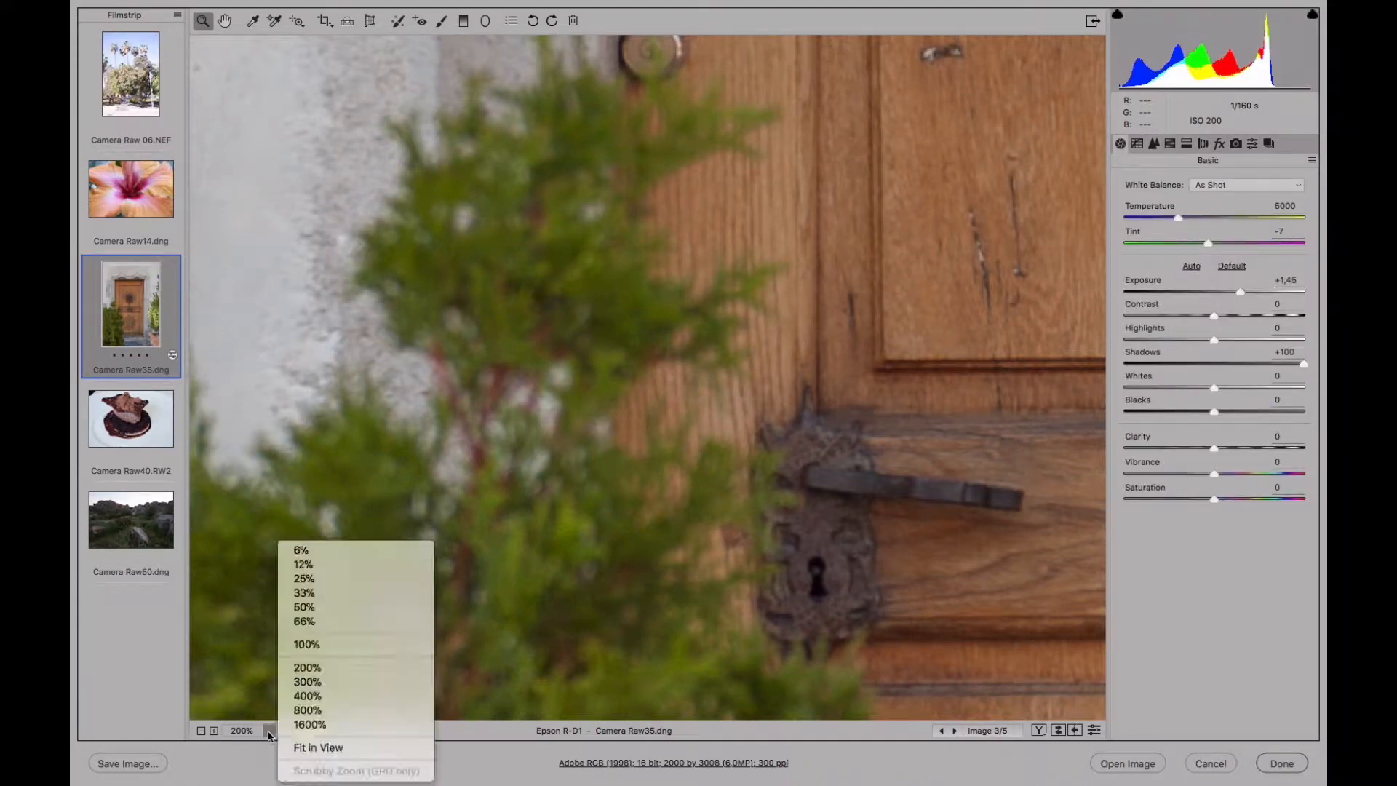
pyautogui.click(318, 747)
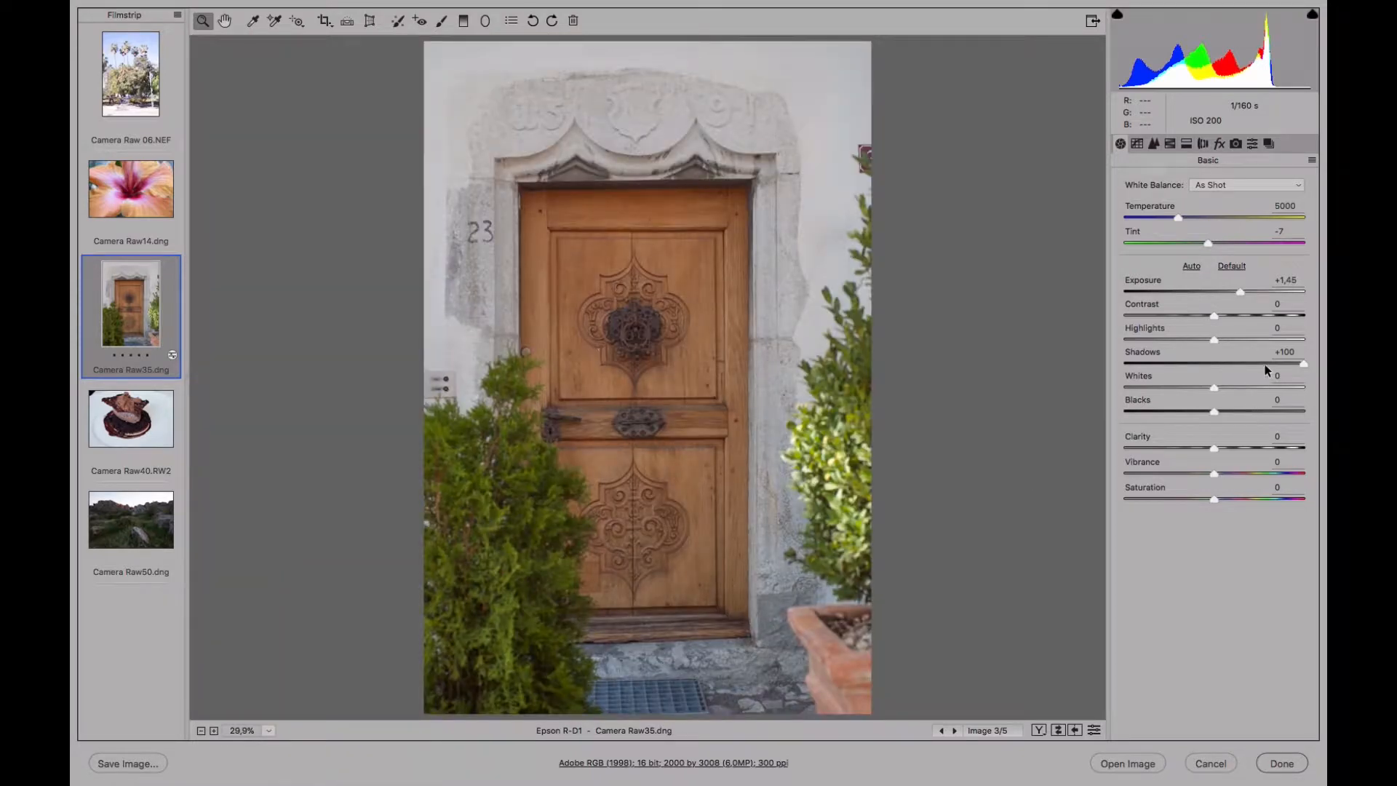
# Refine the door photo's basic adjustments: Shadows +53, Whites +28, Highlights +33, Clarity +23 and Vibrance +29
pyautogui.moveTo(1262, 363)
pyautogui.mouseDown()
pyautogui.moveTo(1291, 364)
pyautogui.moveTo(1255, 364)
pyautogui.mouseUp()
pyautogui.moveTo(1213, 387); pyautogui.dragTo(1240, 384)
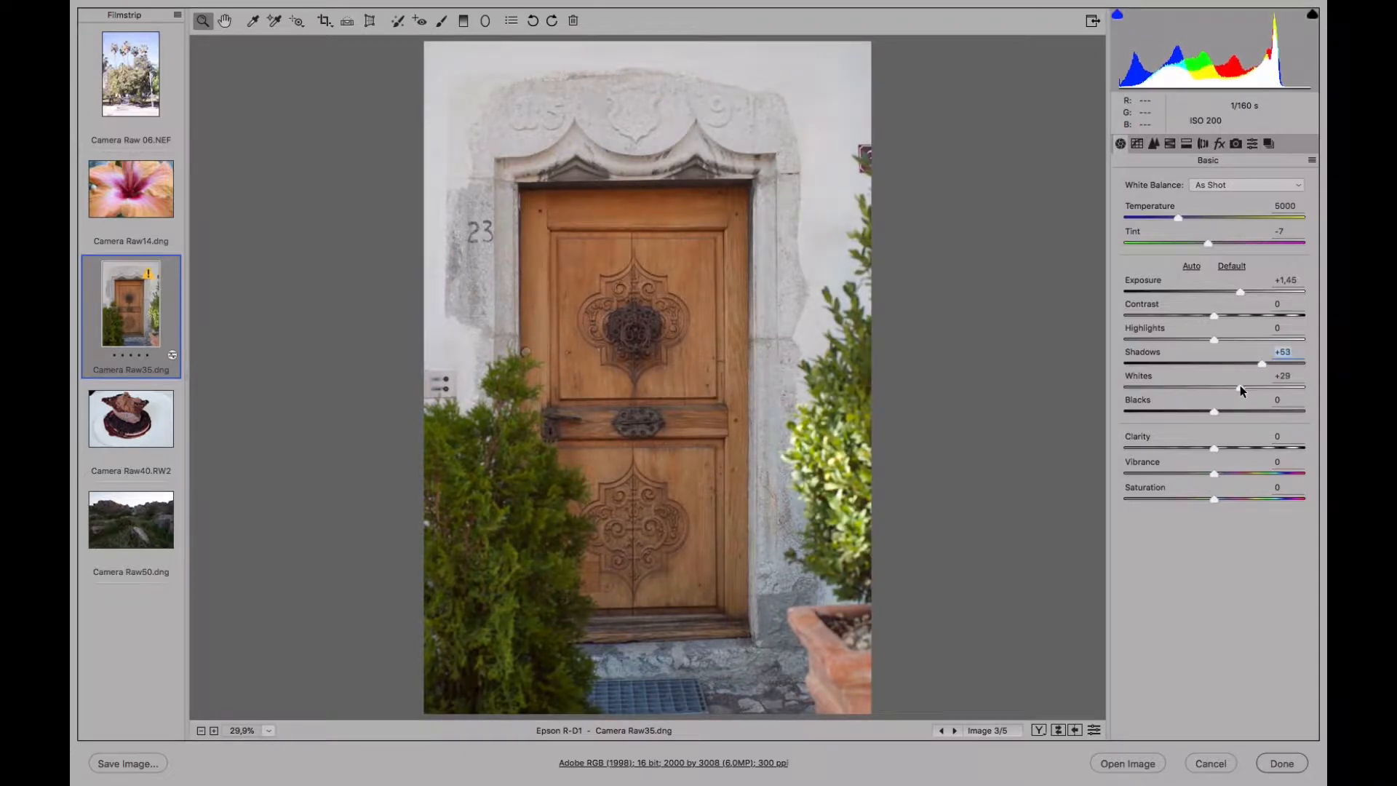
pyautogui.click(1237, 339)
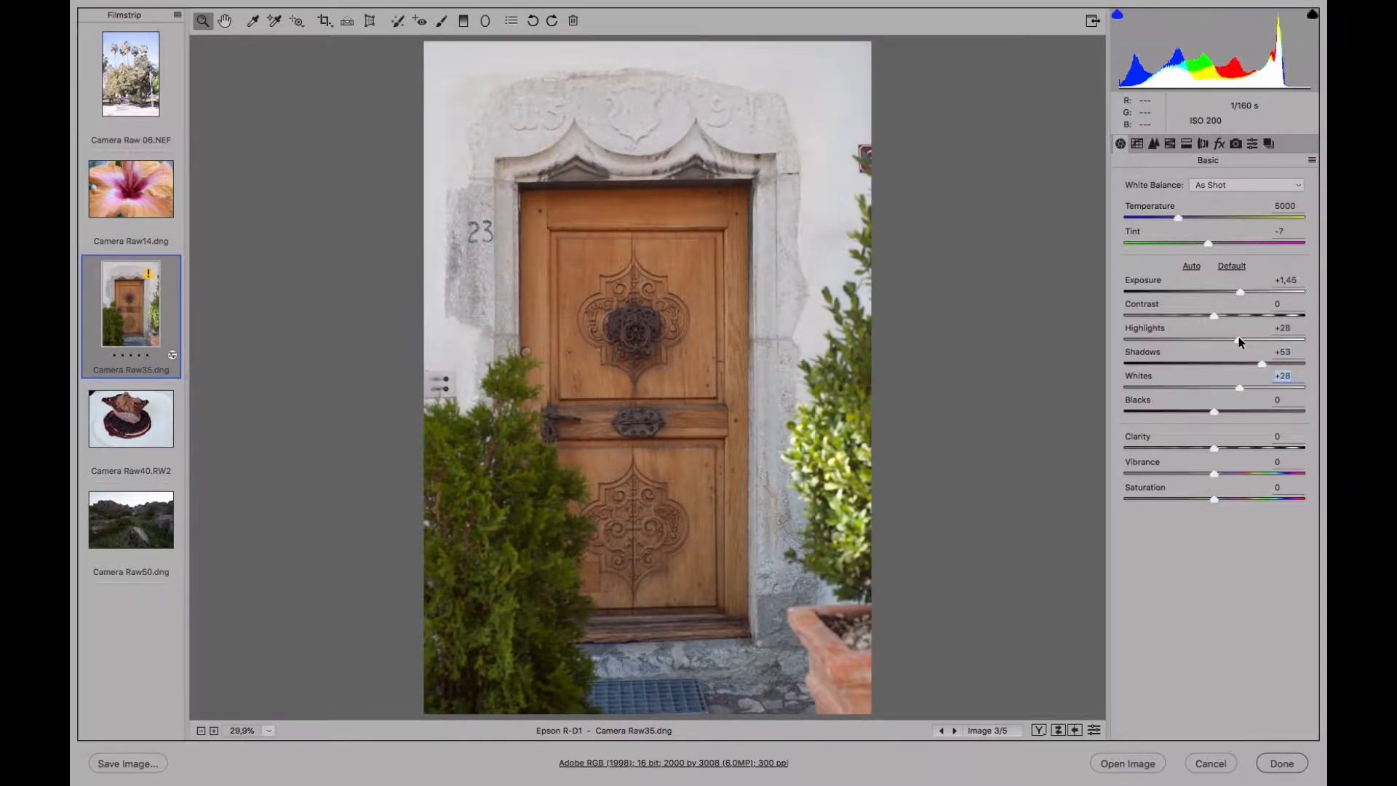
pyautogui.click(1242, 339)
pyautogui.moveTo(1227, 448); pyautogui.dragTo(1247, 473)
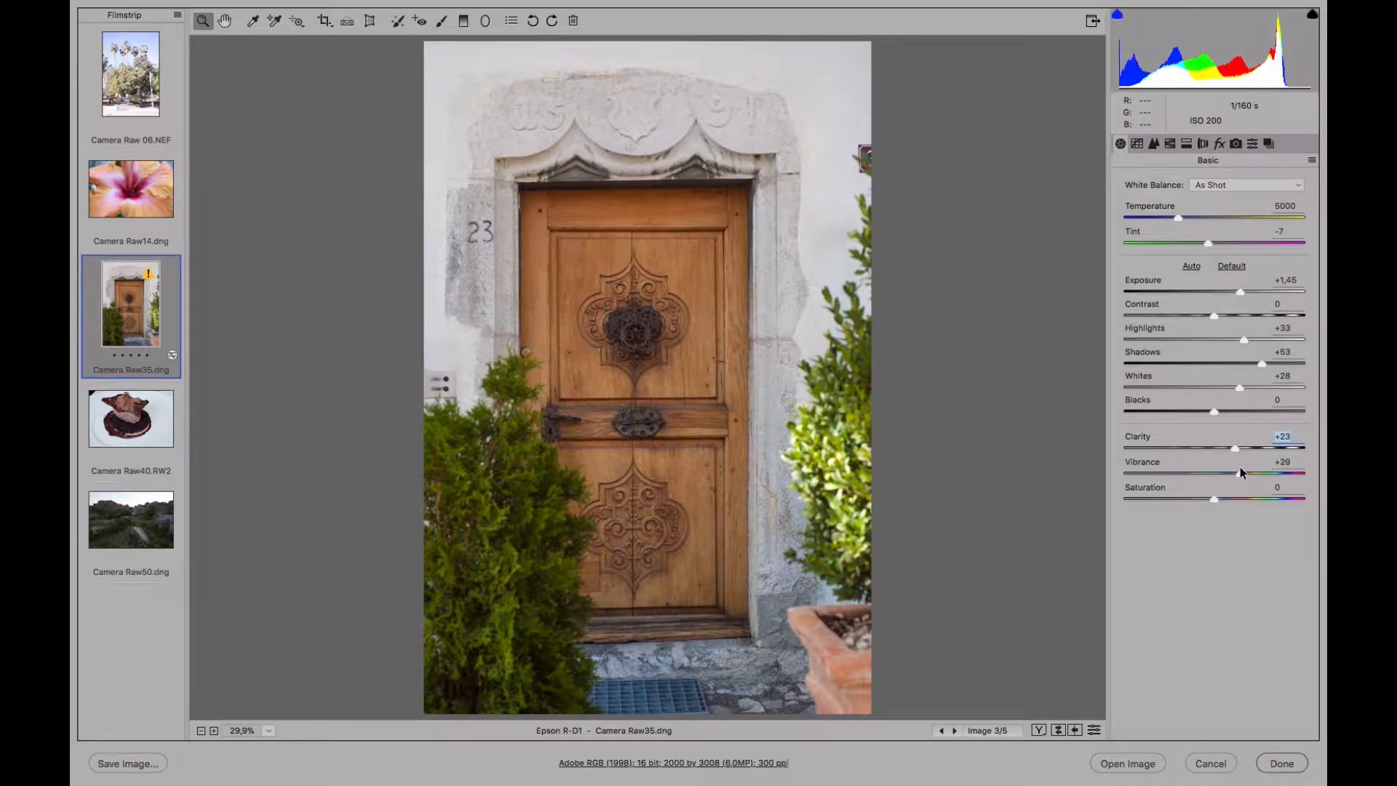
# Compare the door photo's current basic adjustments with the default settings several times, ending on the adjusted version
pyautogui.click(1095, 731)
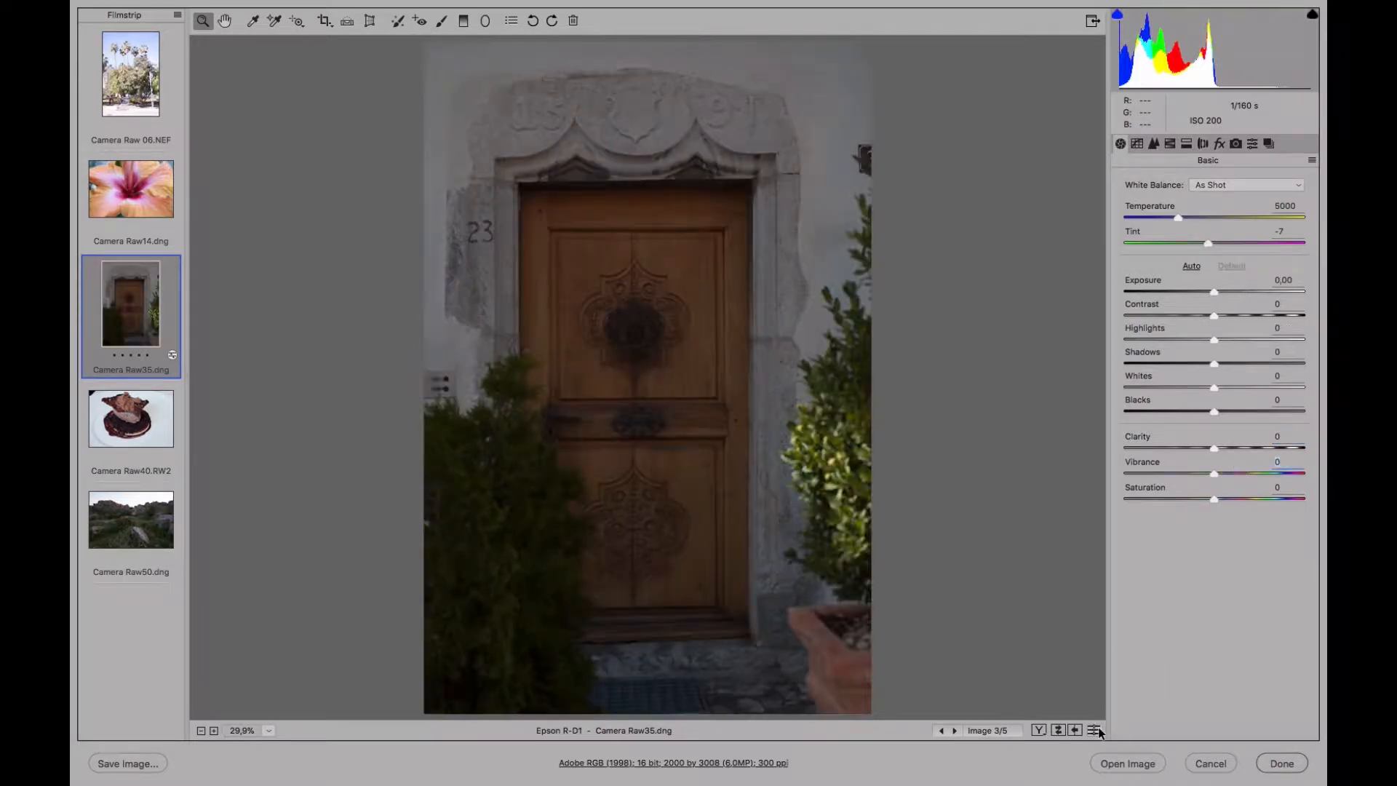
pyautogui.click(1095, 730)
pyautogui.click(1095, 730)
pyautogui.click(1096, 730)
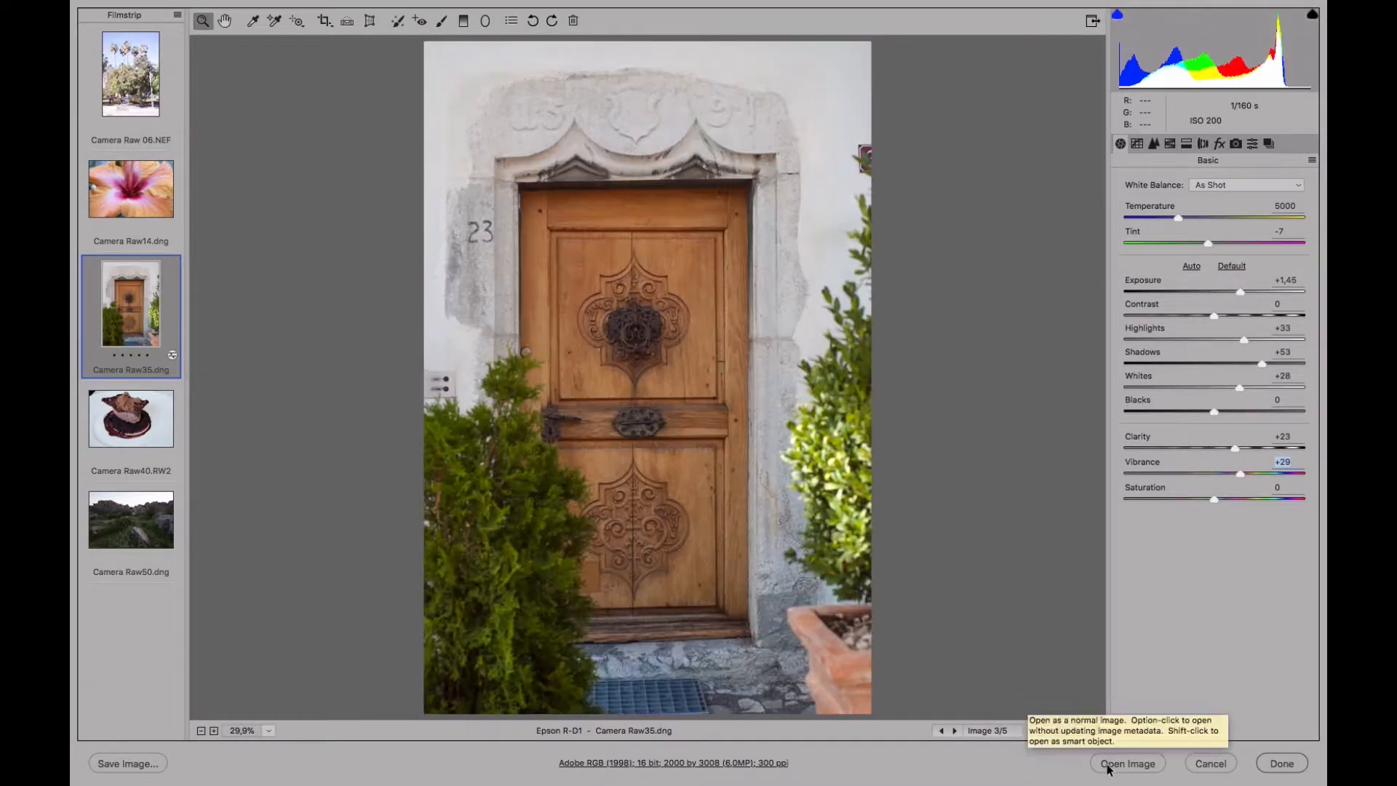
pyautogui.click(1094, 730)
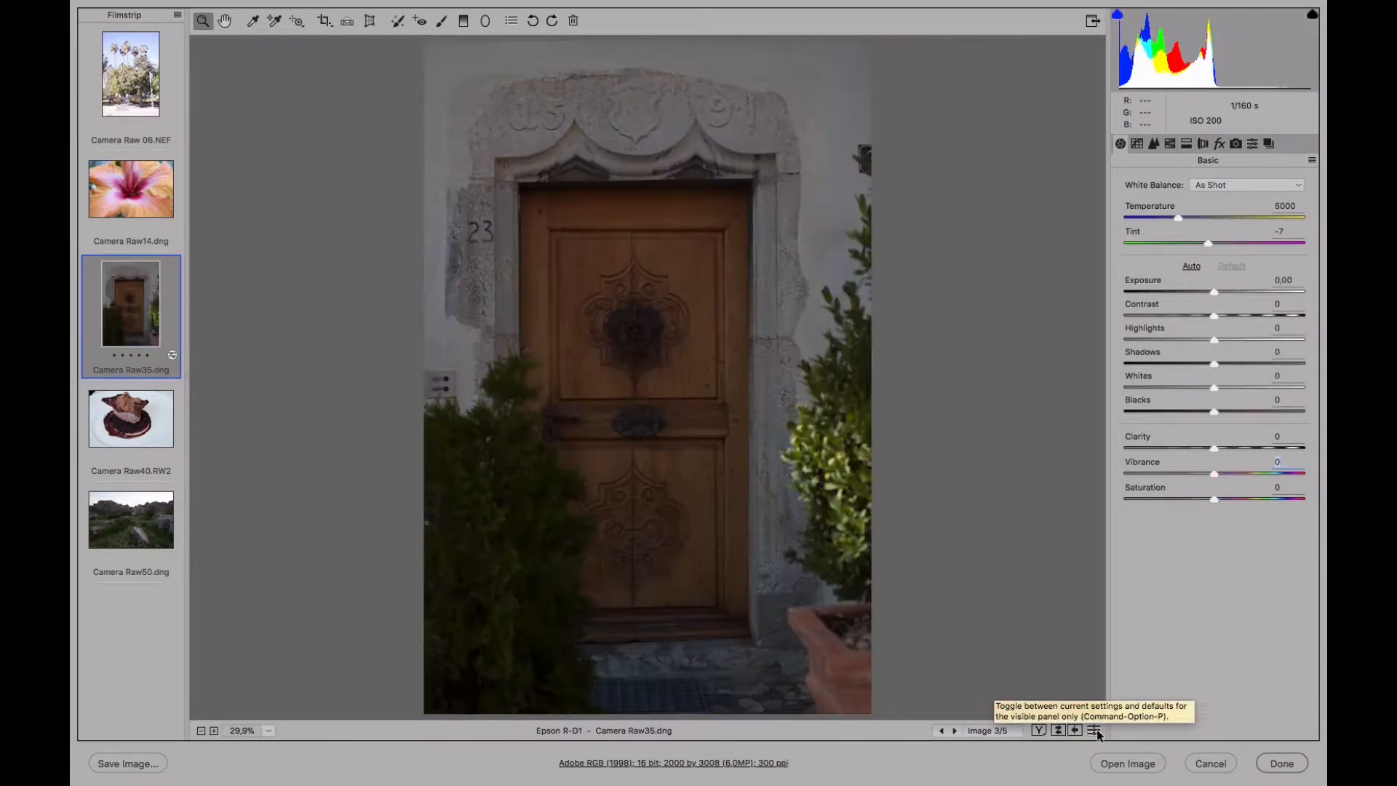
pyautogui.click(1095, 731)
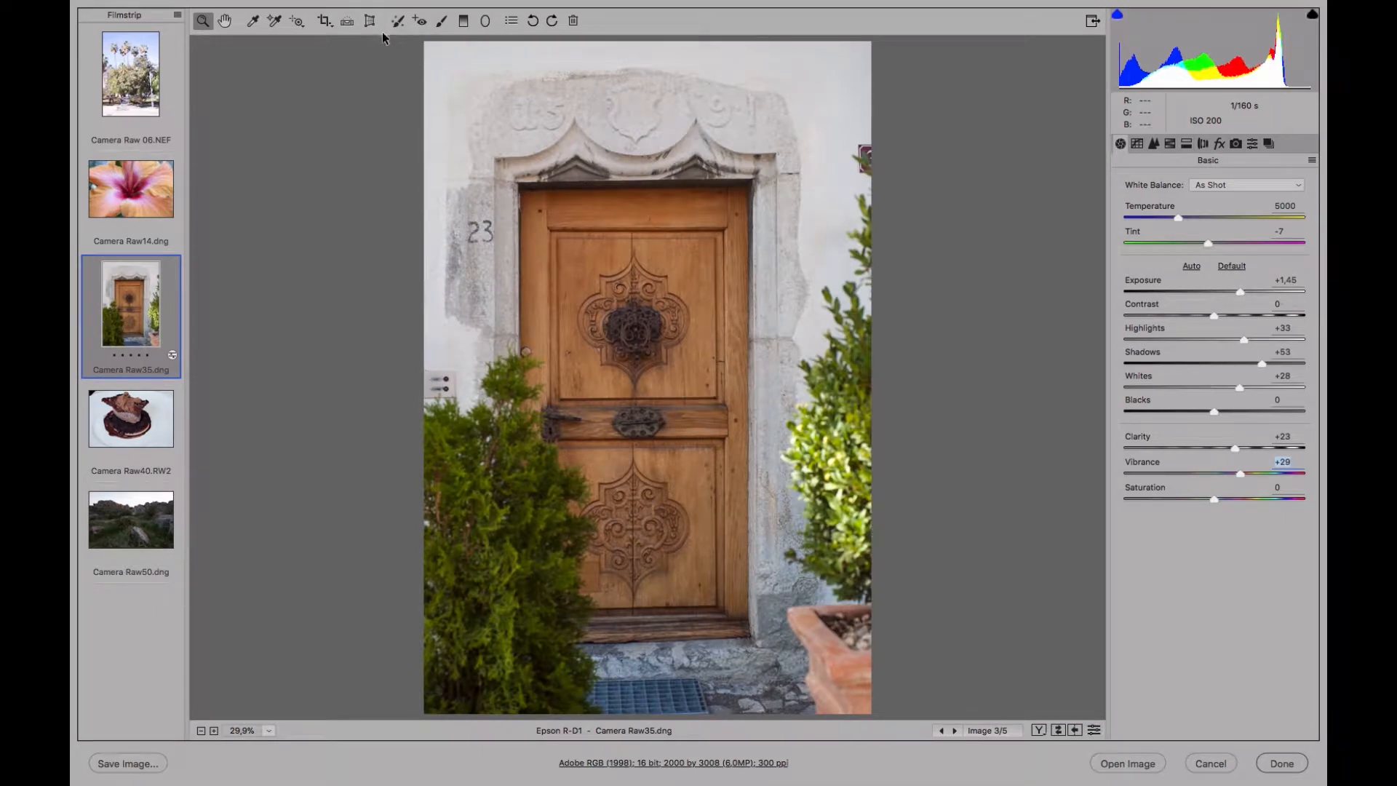
# Try straightening the door photo along the threshold with an enlarged 2 to 3 crop, and clear that crop
pyautogui.click(347, 21)
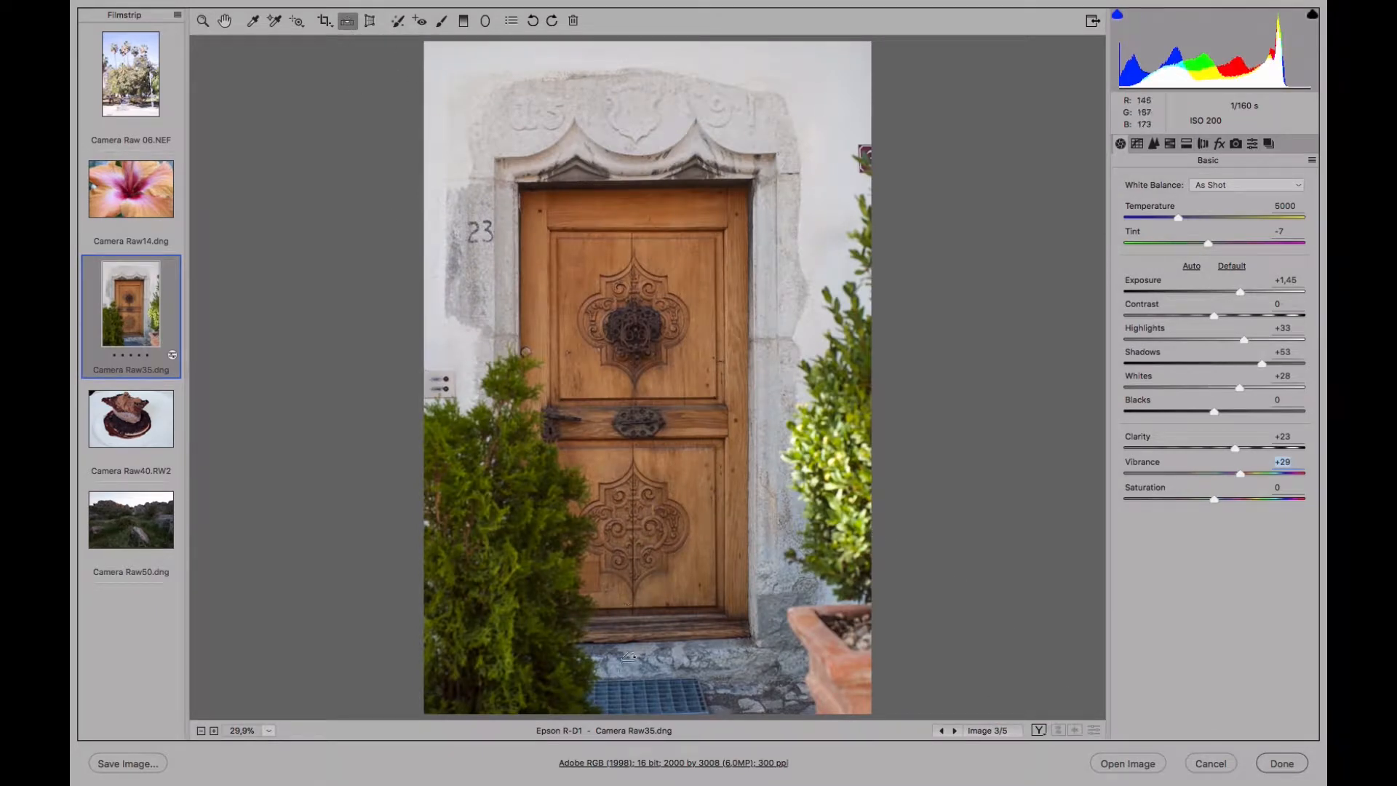
pyautogui.moveTo(592, 640); pyautogui.dragTo(771, 636)
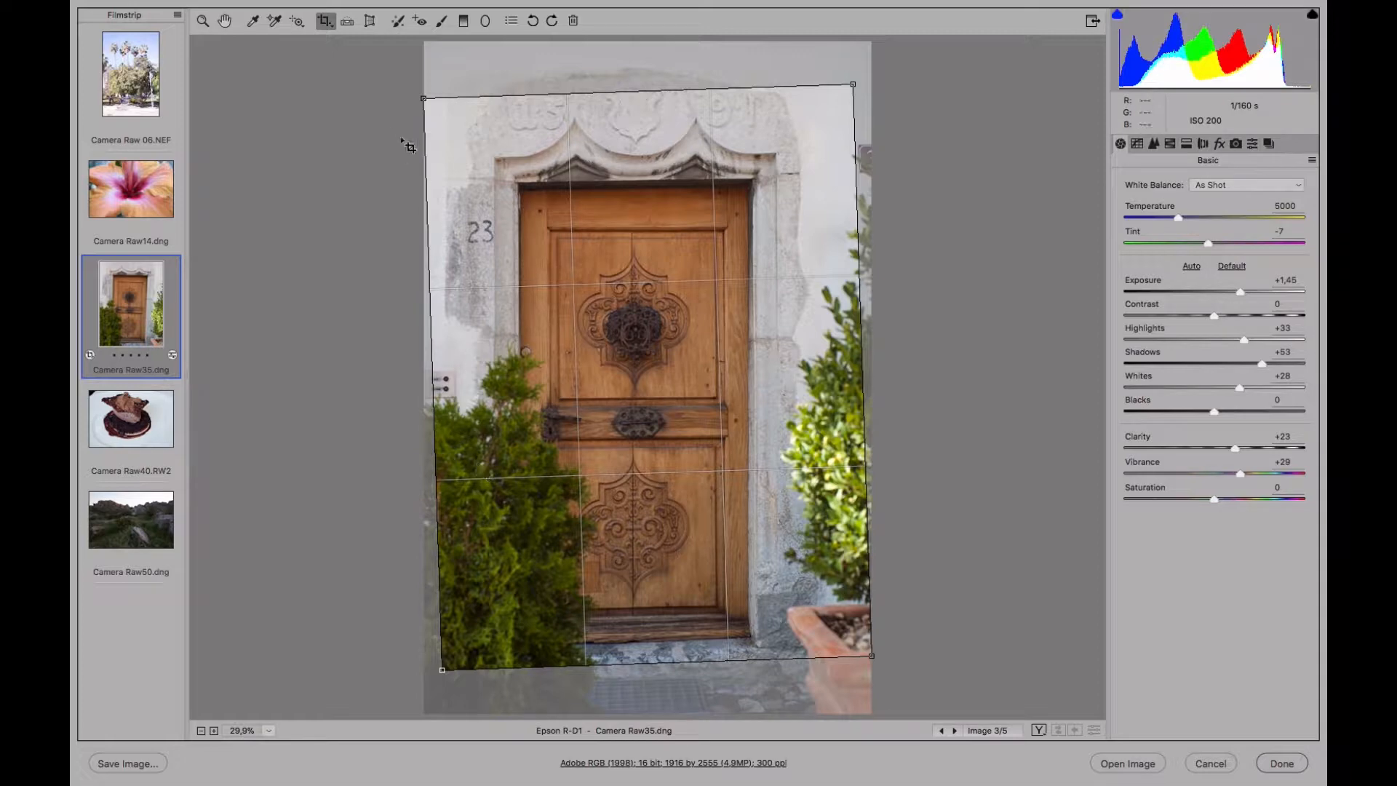
pyautogui.click(324, 28)
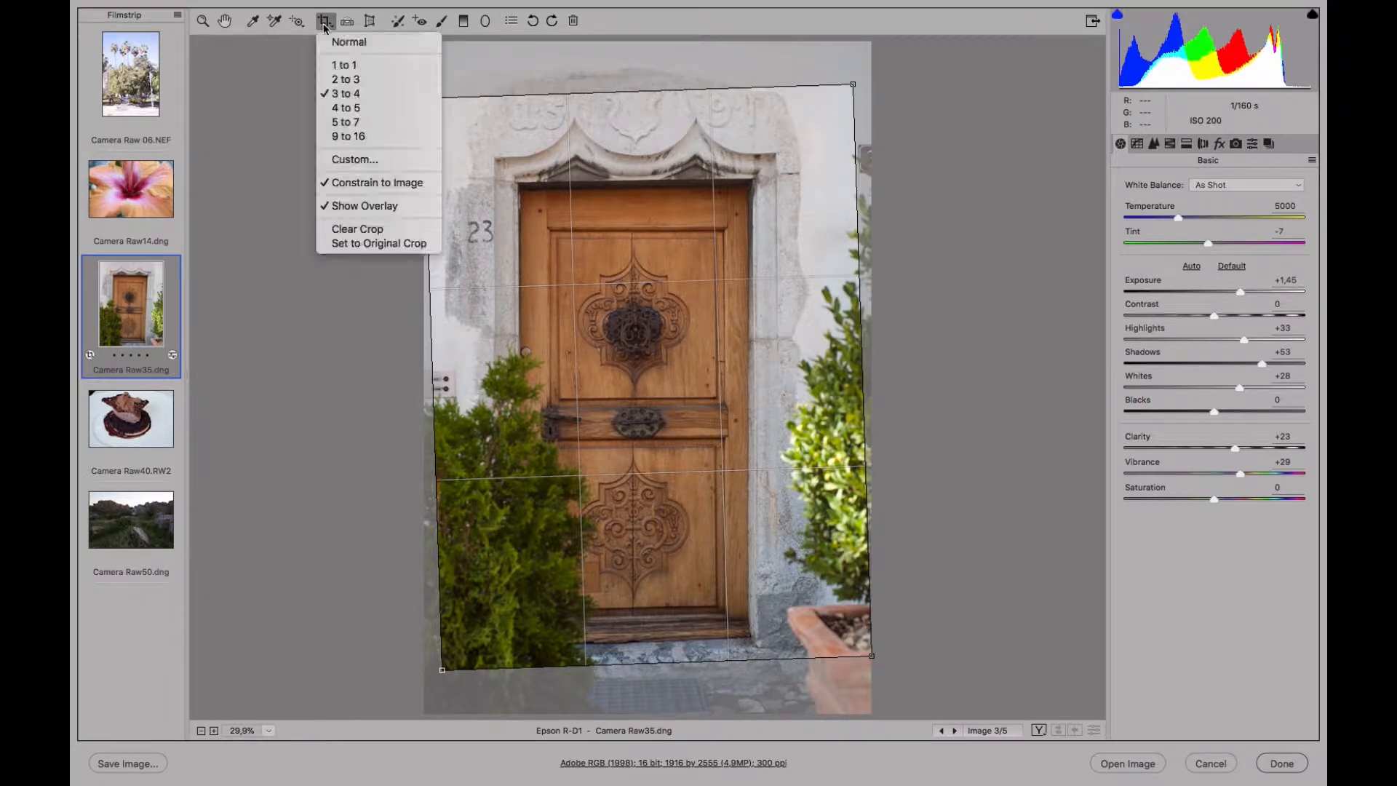
pyautogui.click(344, 80)
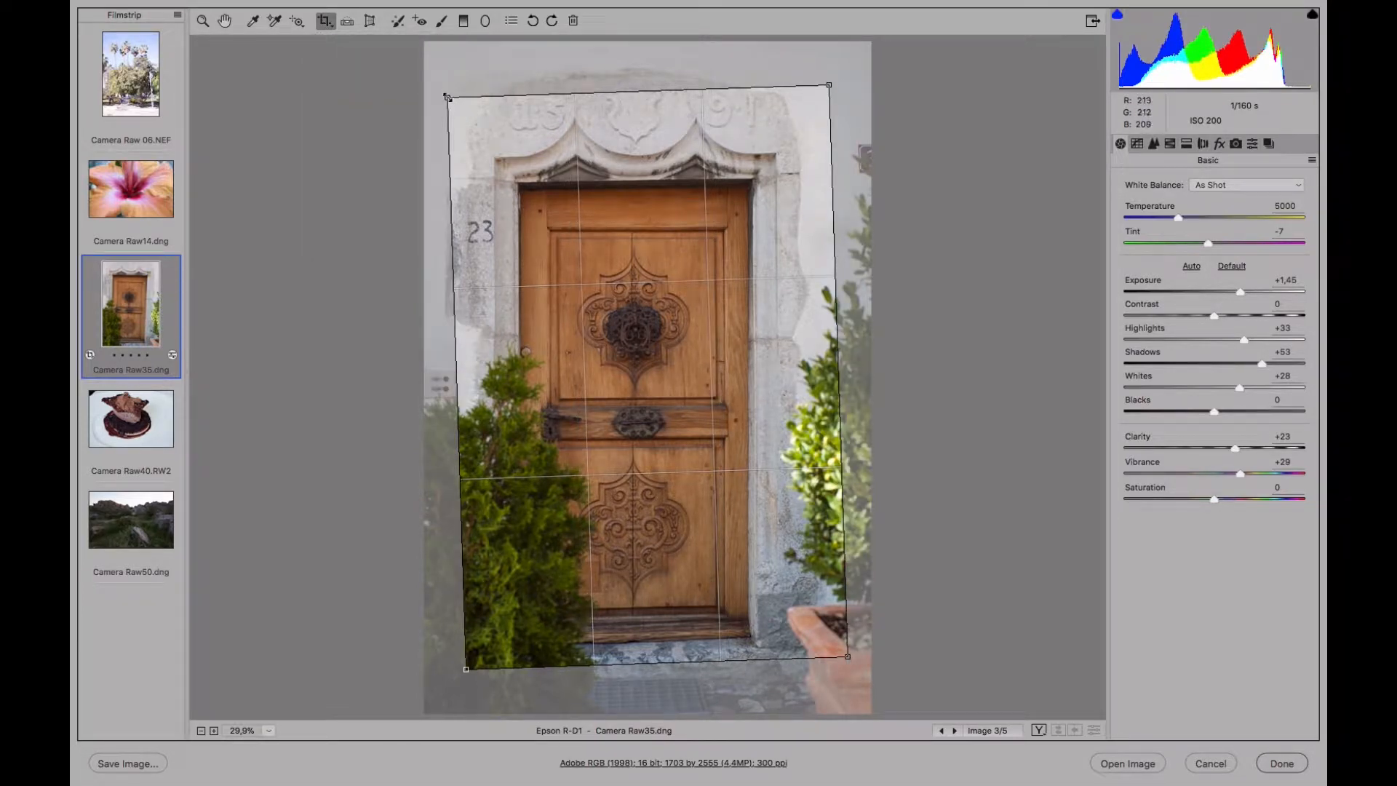
pyautogui.moveTo(445, 96); pyautogui.dragTo(414, 61)
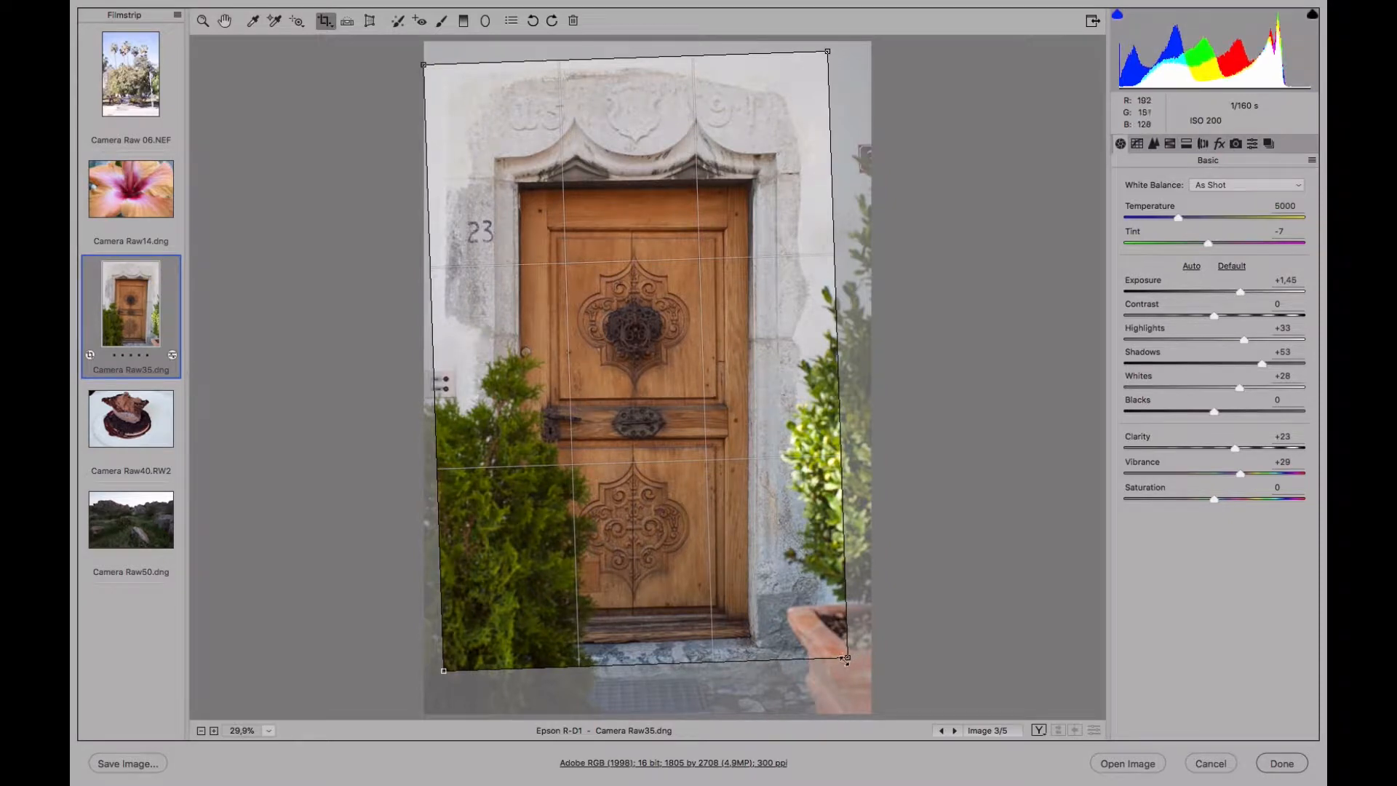
pyautogui.moveTo(846, 659); pyautogui.dragTo(871, 690)
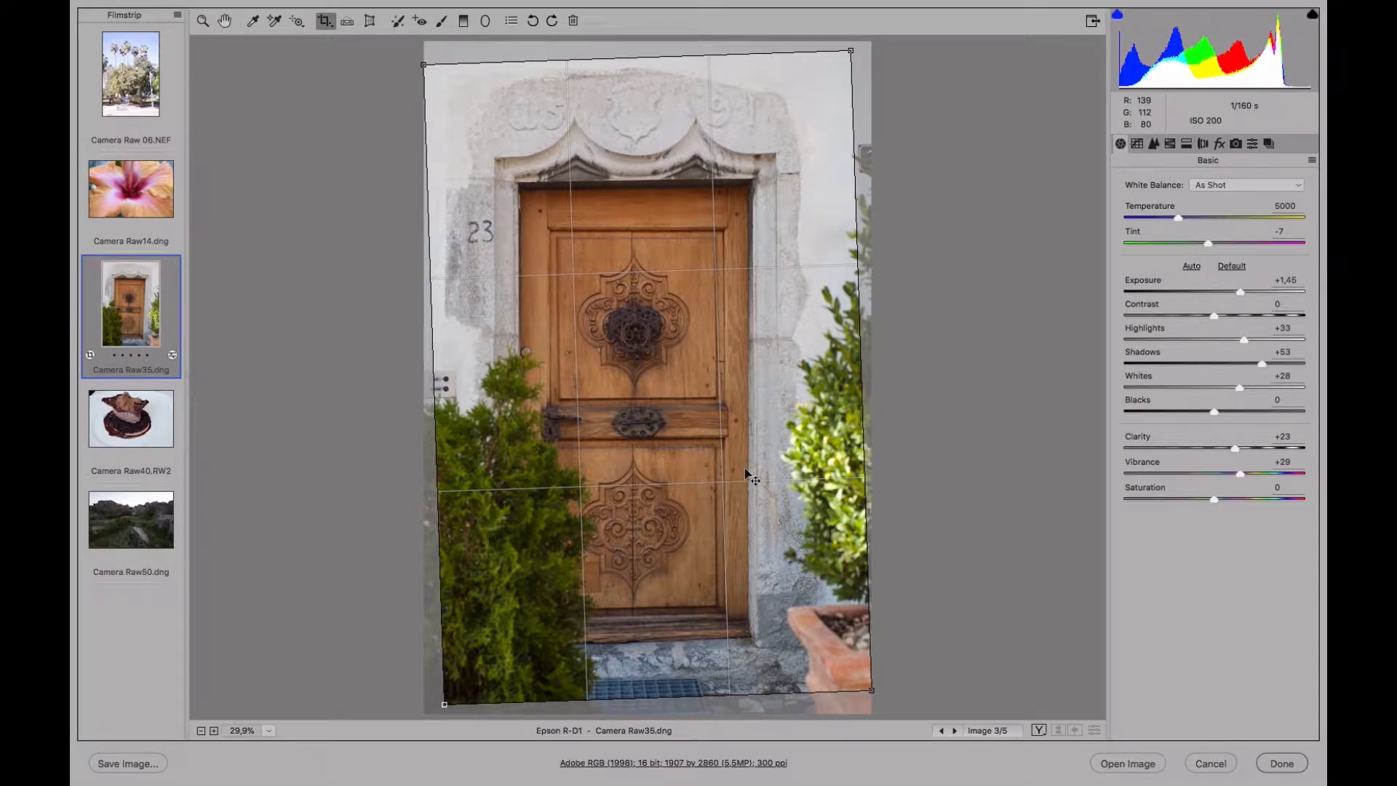
pyautogui.press('Return')
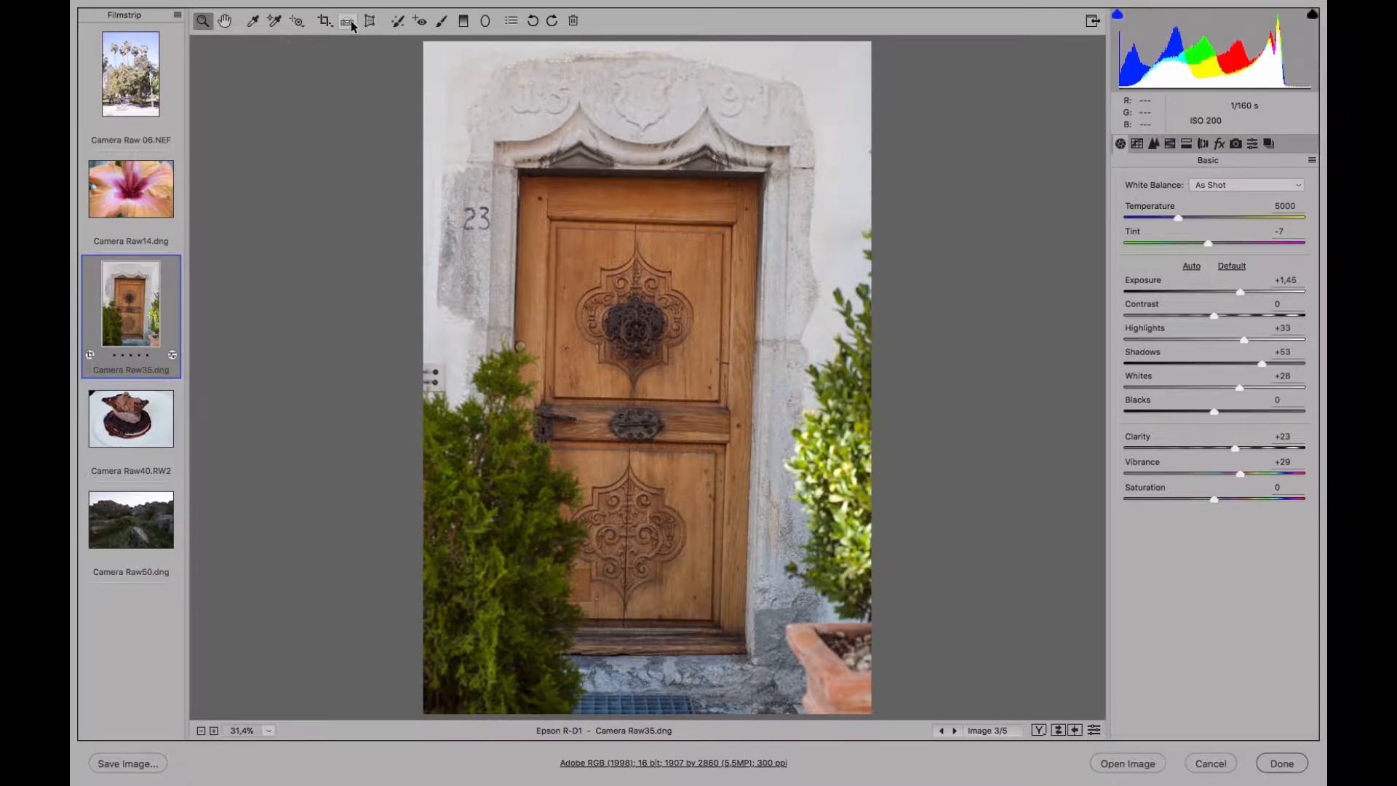
pyautogui.click(325, 21)
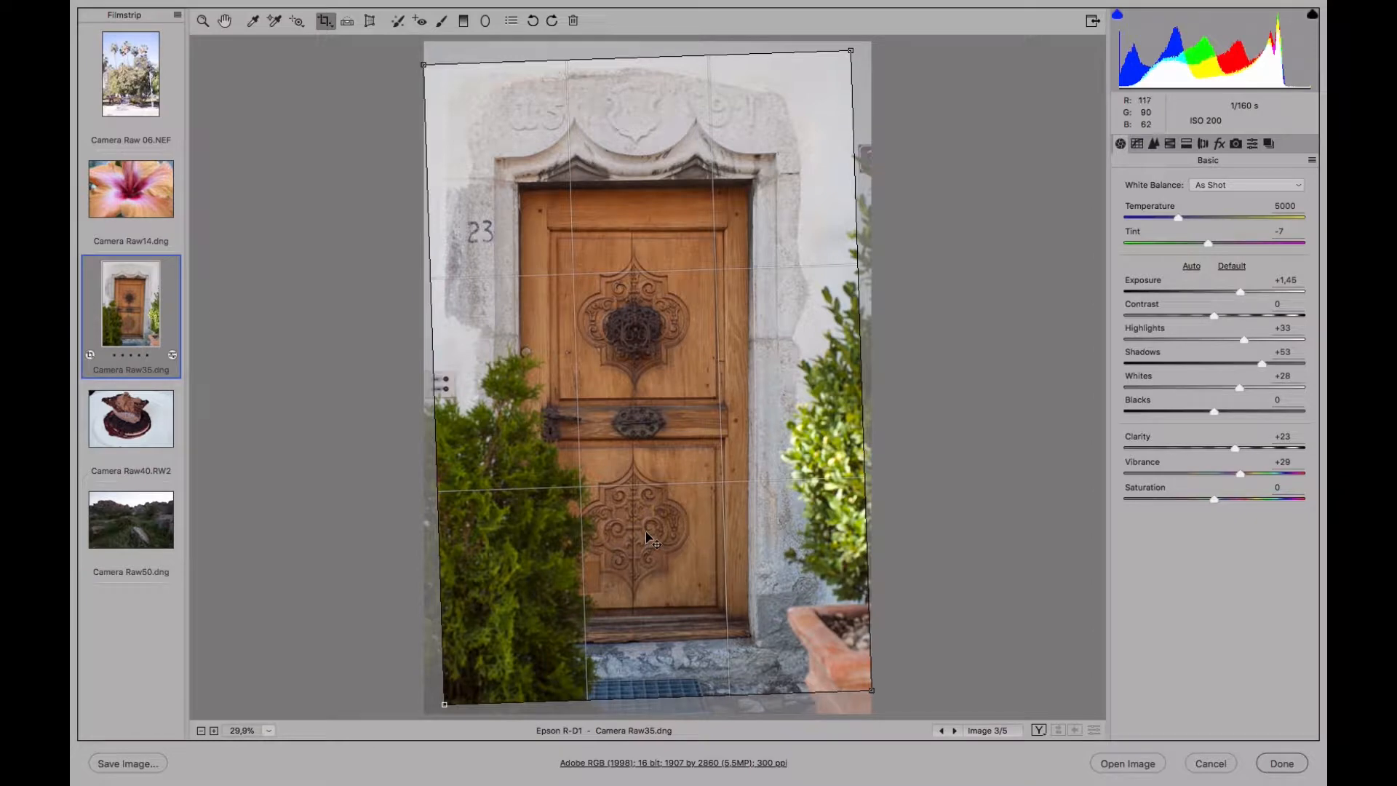
pyautogui.press('BackSpace')
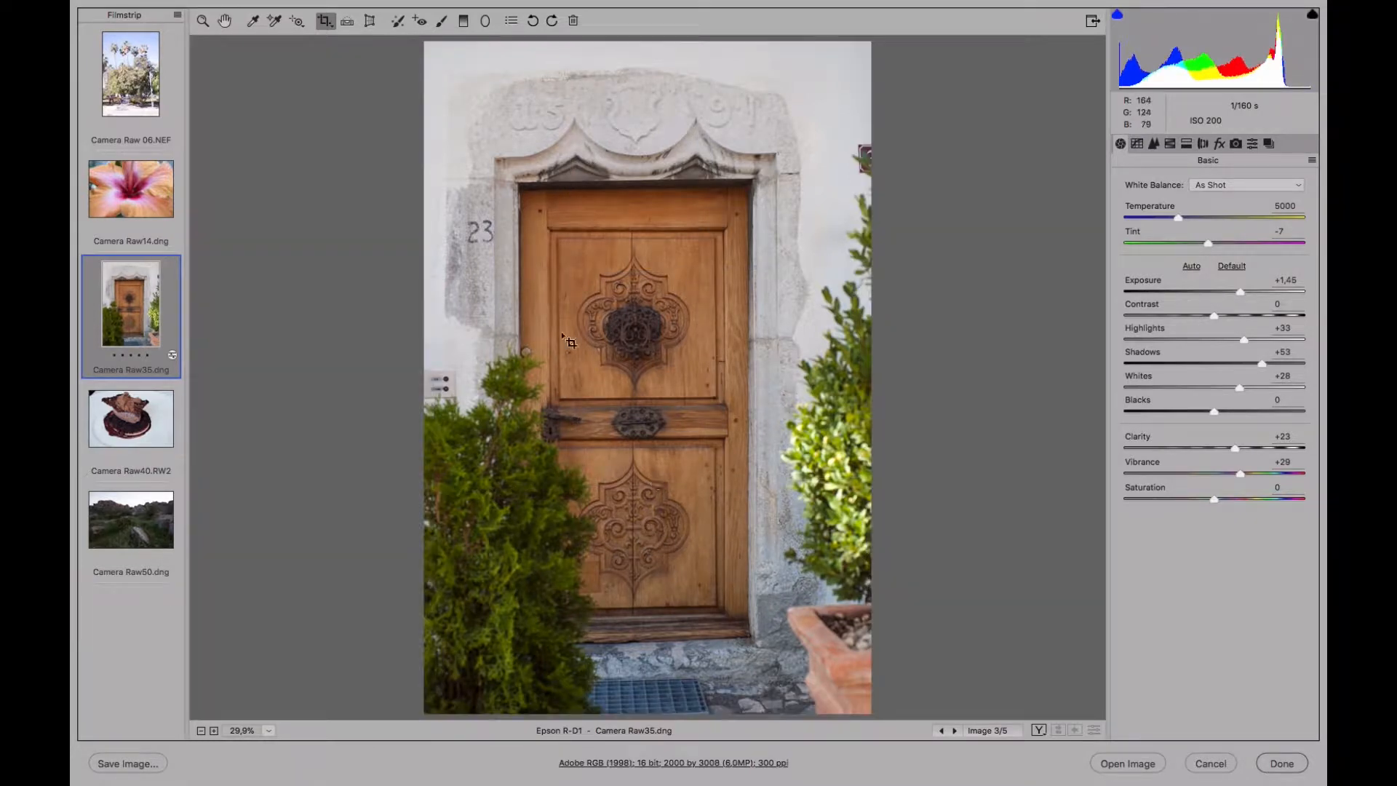
# Try straightening the photo along the door's left vertical edge and clear the resulting crop
pyautogui.click(347, 22)
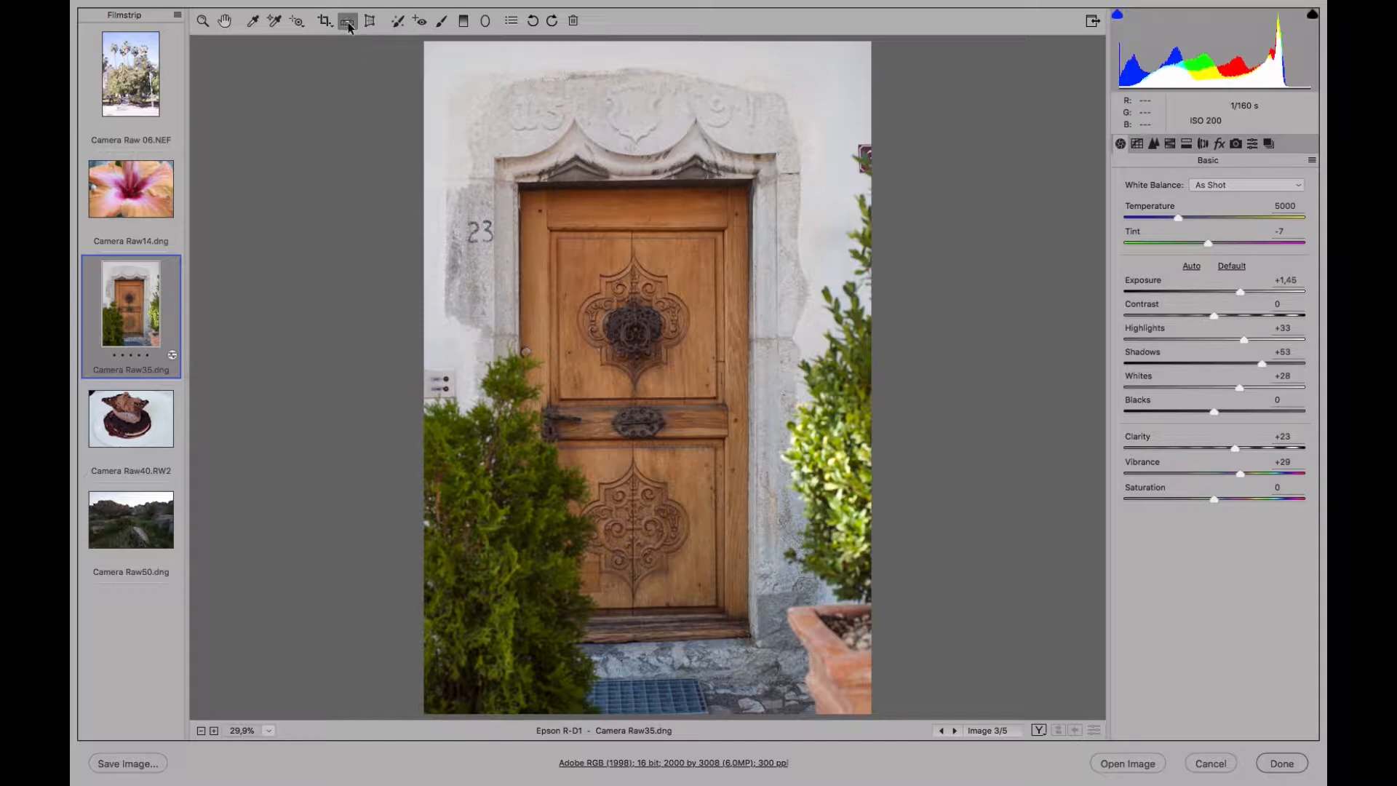
pyautogui.moveTo(518, 191); pyautogui.dragTo(527, 542)
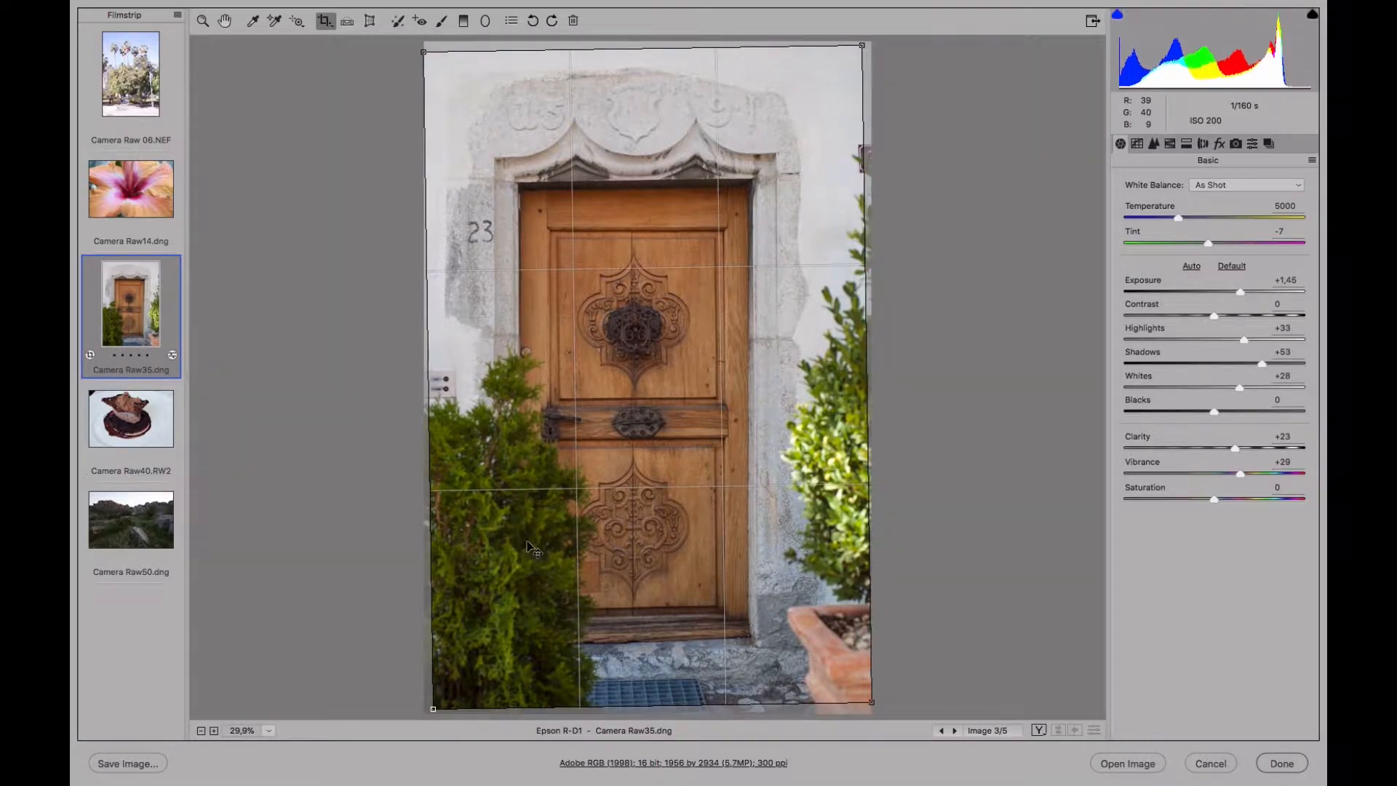
pyautogui.press('z')
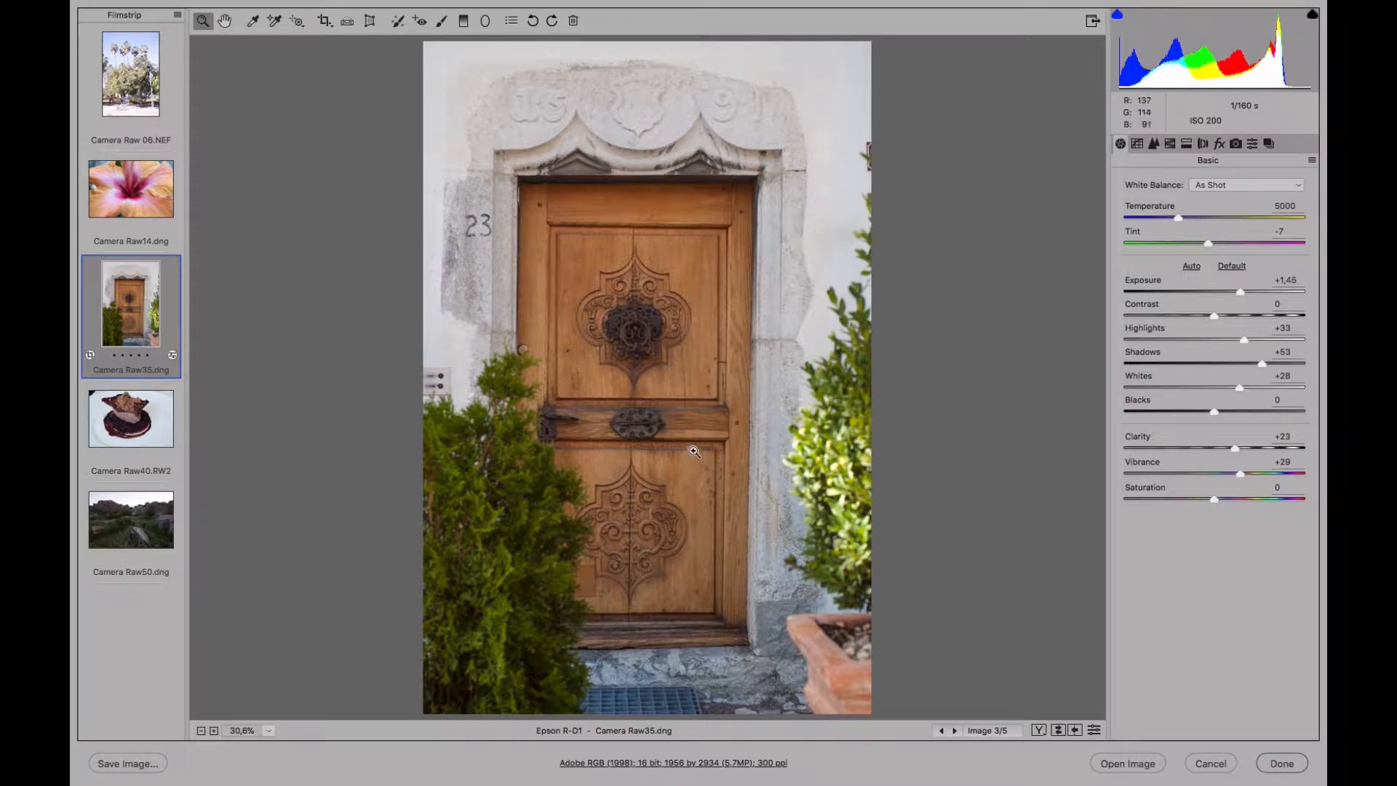
pyautogui.click(325, 20)
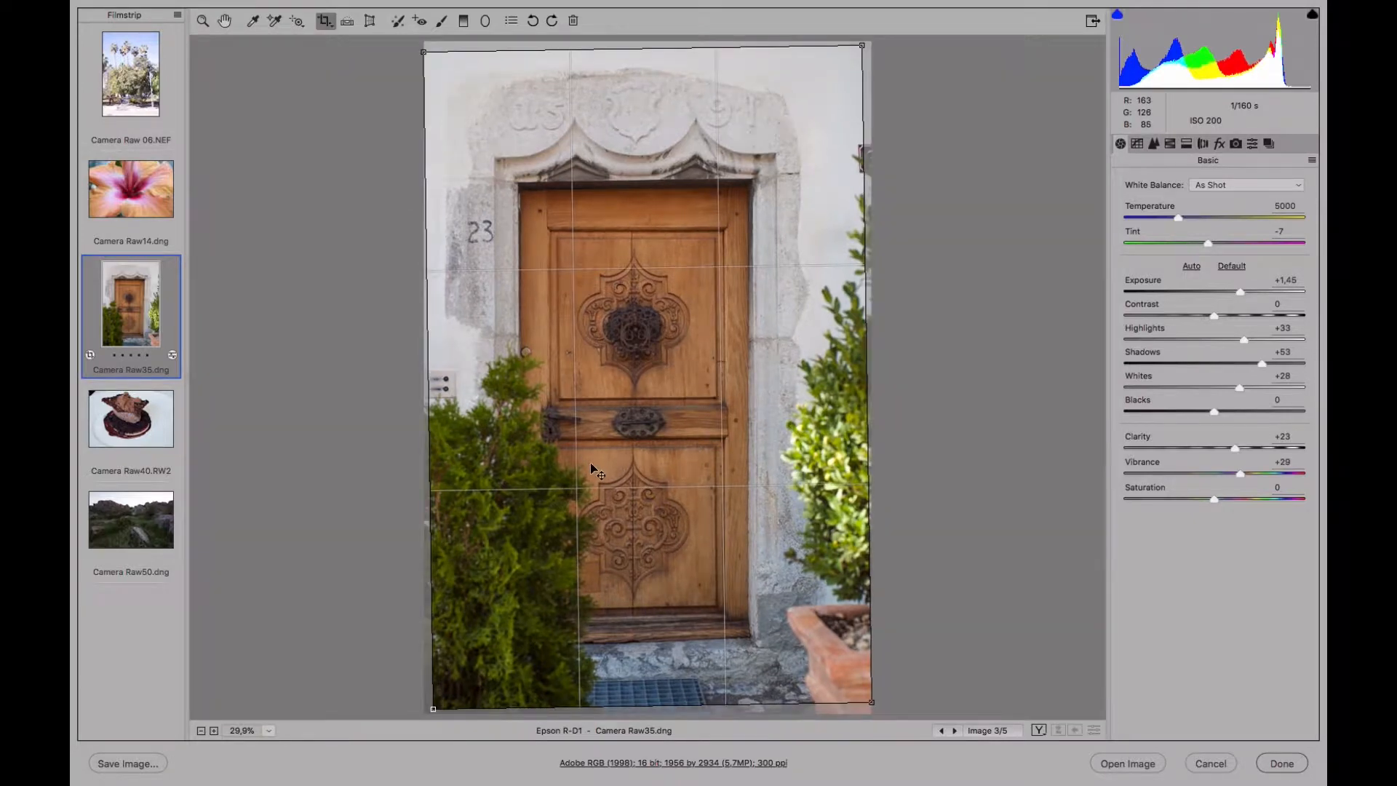
pyautogui.press('BackSpace')
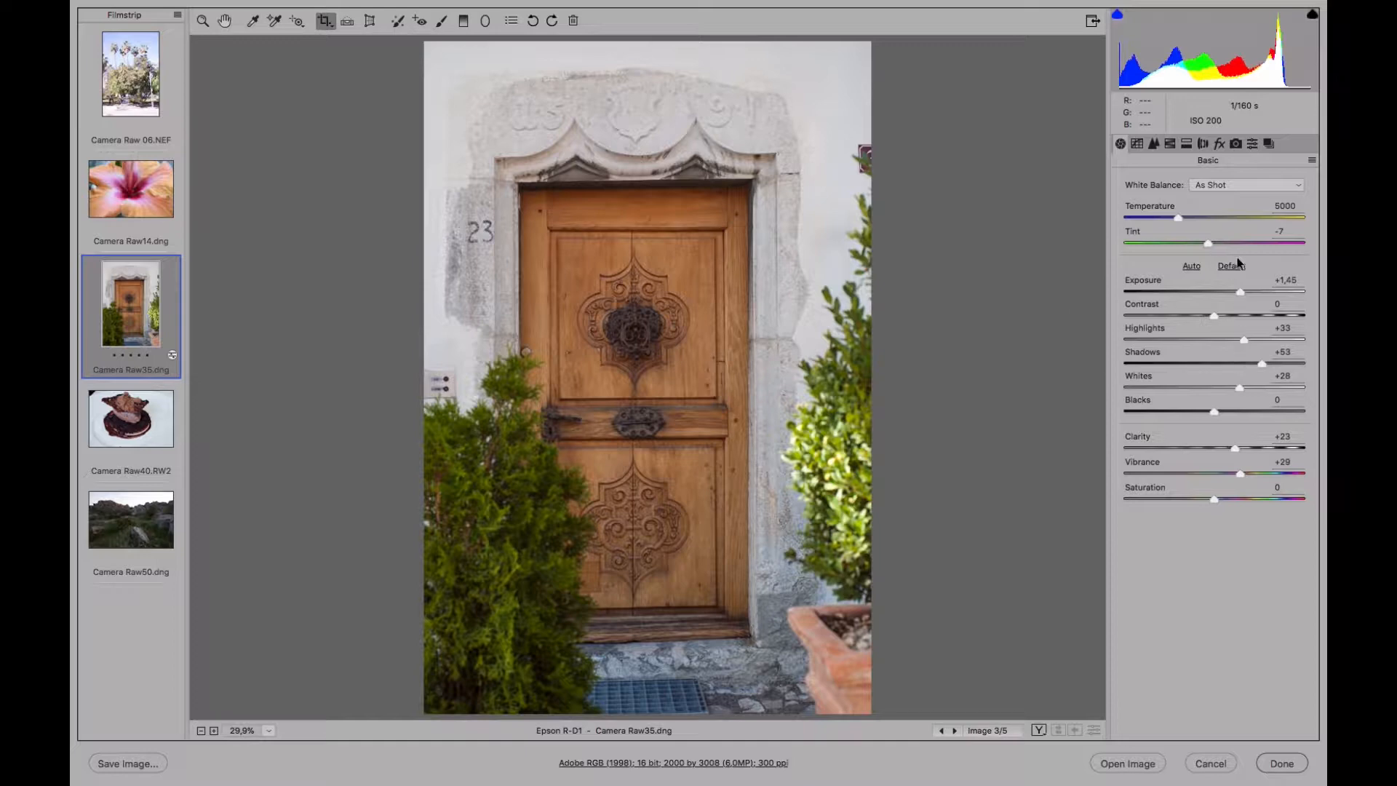
# Look over the parametric and point tone curves and the basic adjustments, ending on the parametric curve
pyautogui.moveTo(1289, 70)
pyautogui.click(1135, 144)
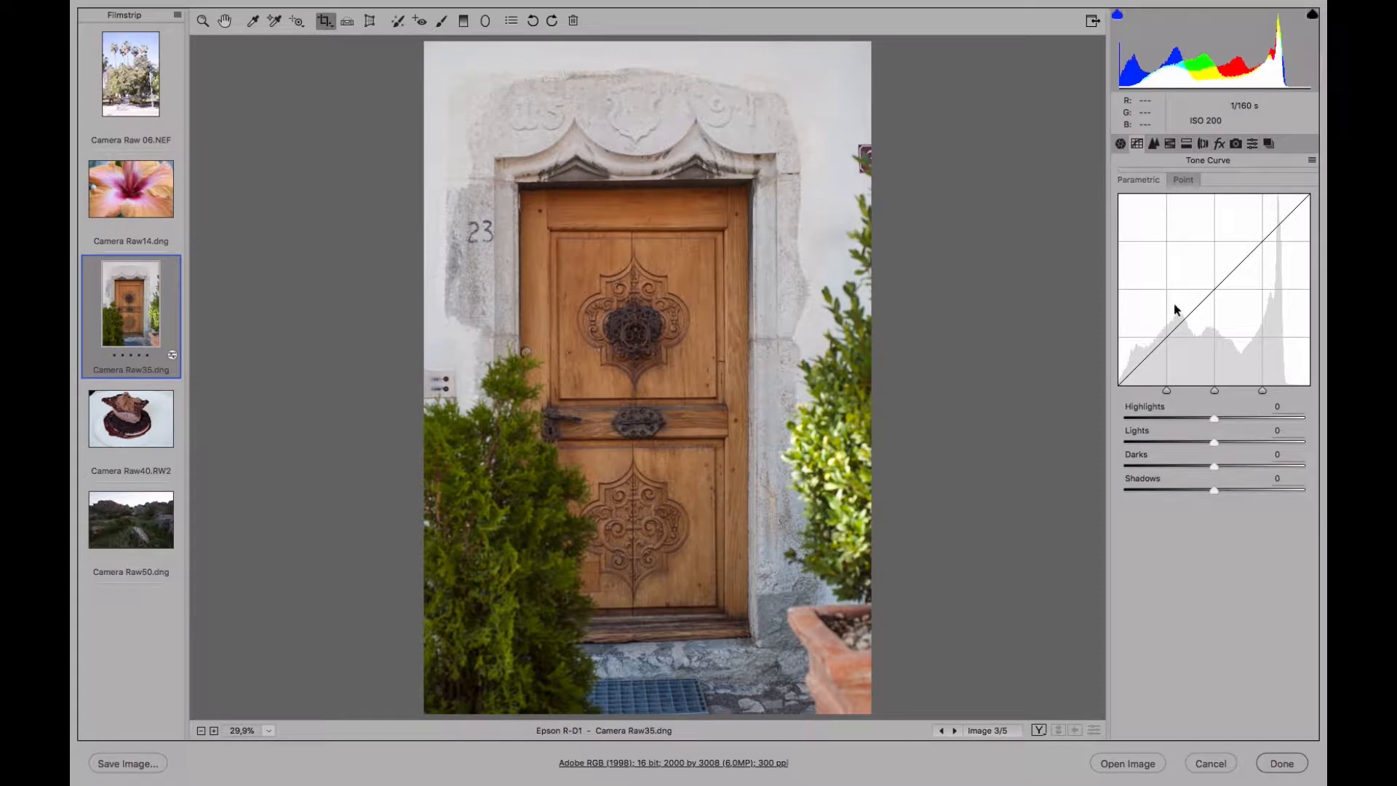
pyautogui.click(1182, 182)
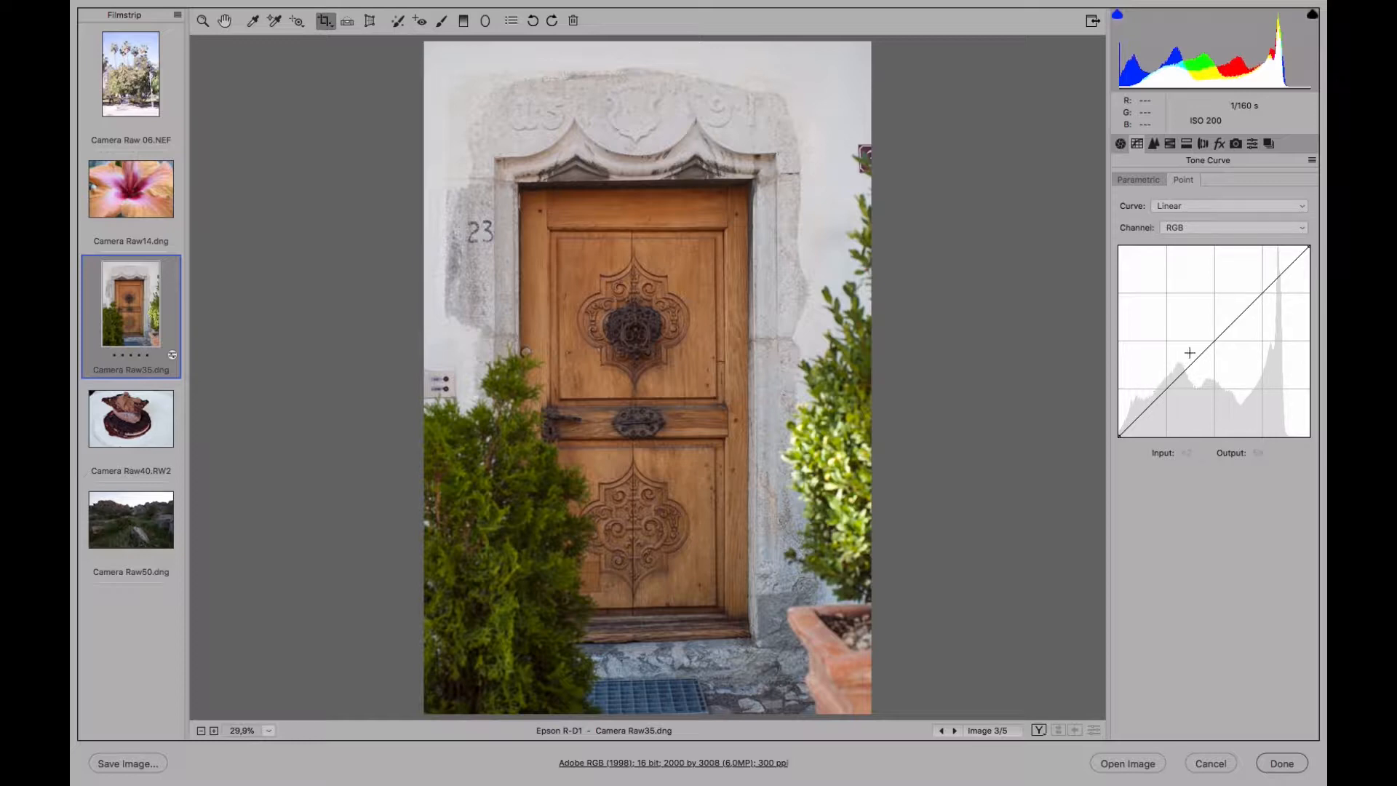
pyautogui.click(1127, 182)
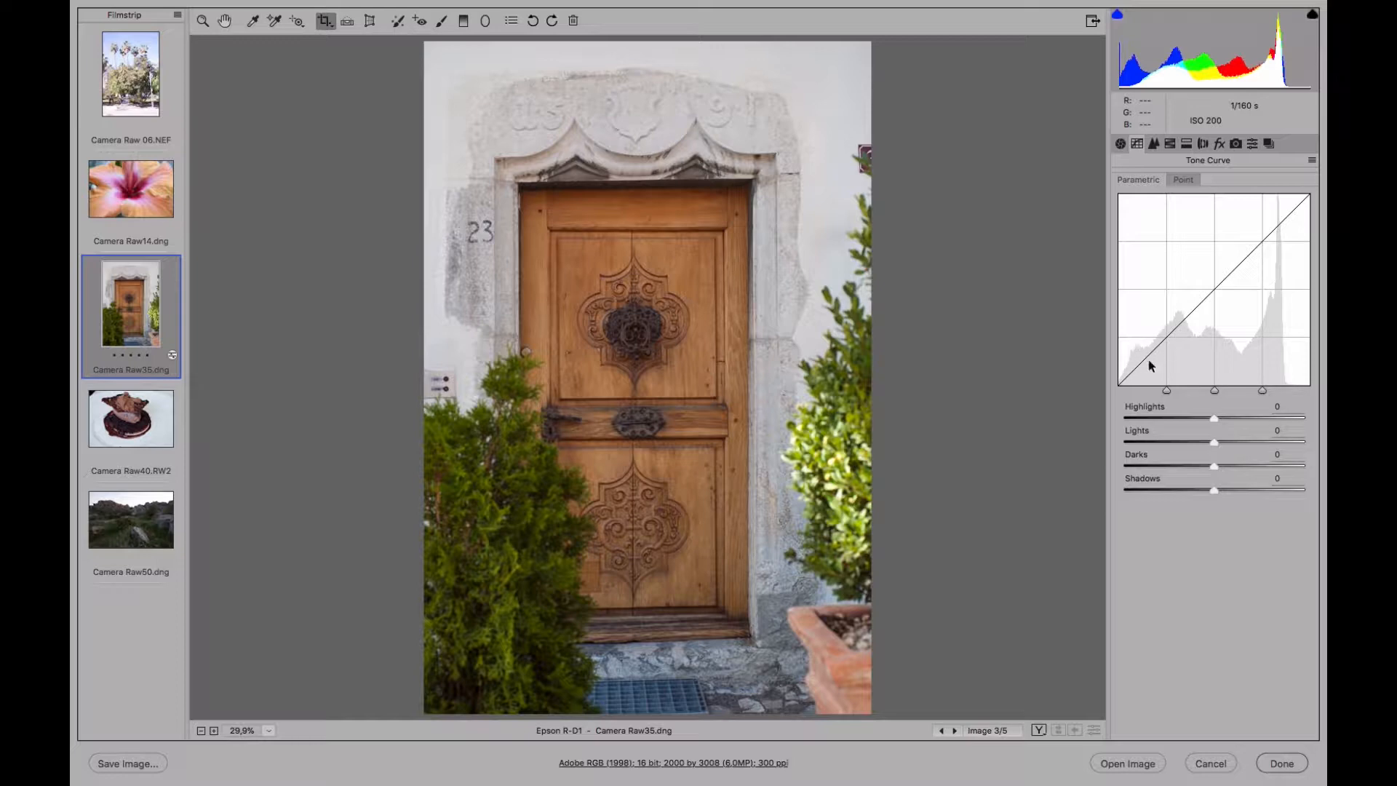
pyautogui.click(1120, 143)
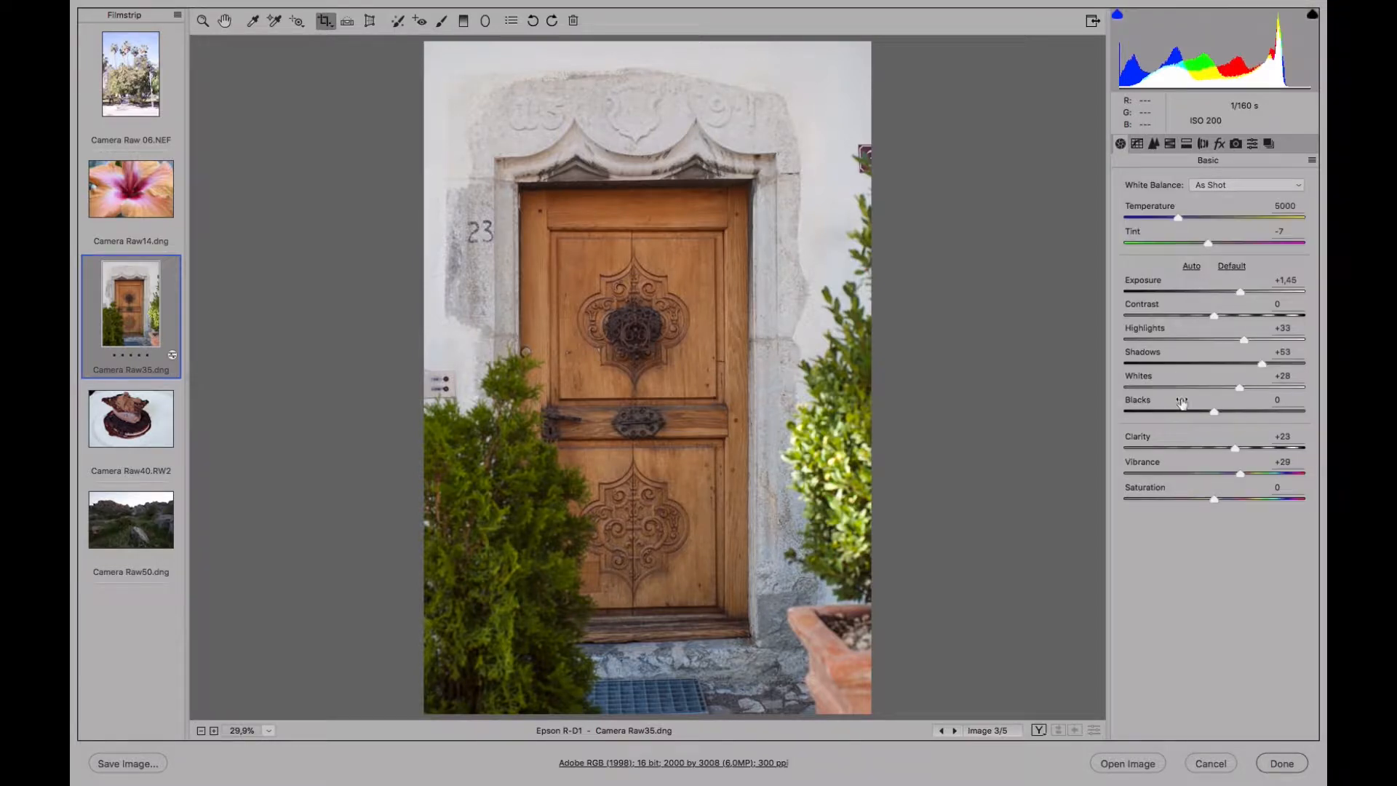
pyautogui.click(1137, 144)
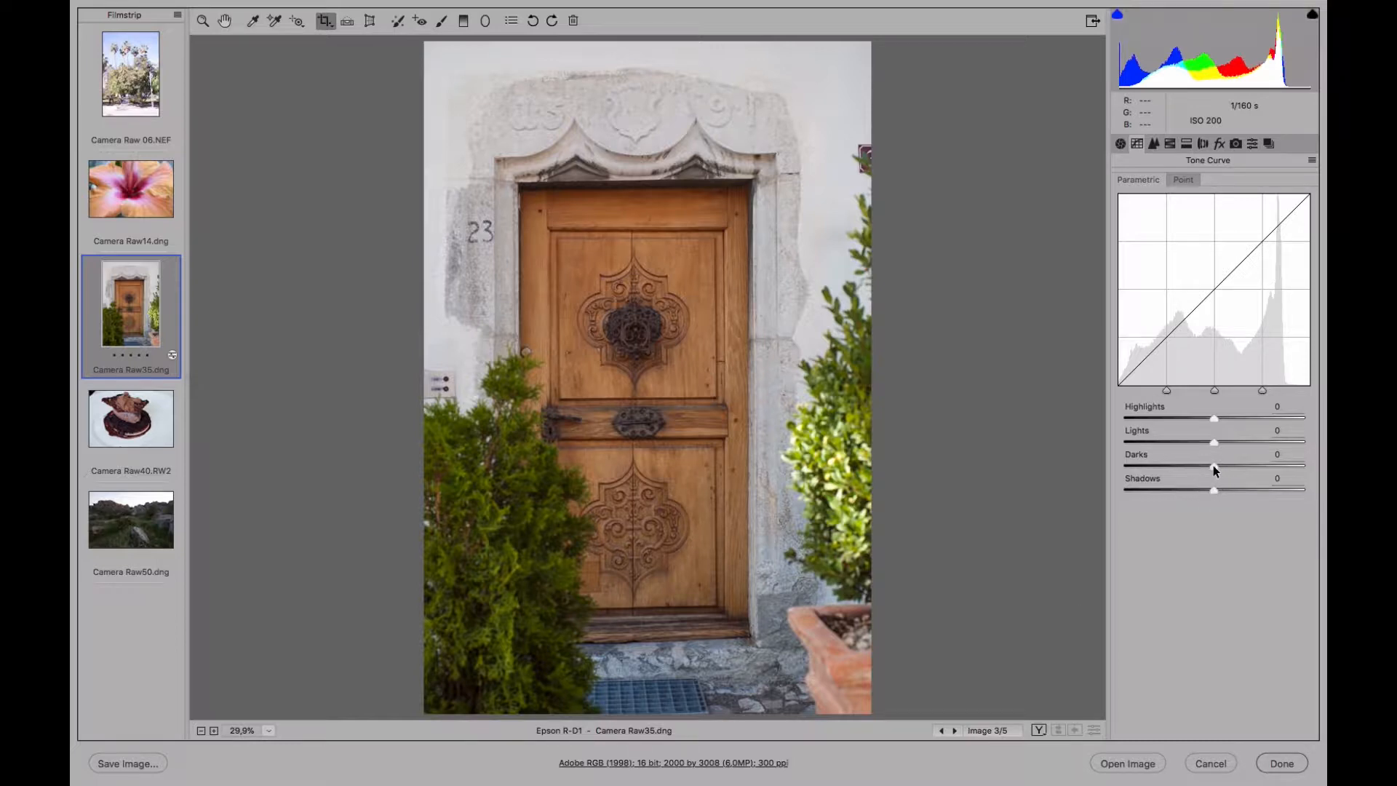
# Shape a mild parametric contrast curve with Highlights +13, Lights +5, Darks -6 and Shadows -10
pyautogui.moveTo(1212, 465)
pyautogui.mouseDown()
pyautogui.moveTo(1242, 461)
pyautogui.moveTo(1212, 461)
pyautogui.moveTo(1190, 486)
pyautogui.moveTo(1212, 482)
pyautogui.mouseUp()
pyautogui.press('Tab')
pyautogui.moveTo(1214, 419)
pyautogui.mouseDown()
pyautogui.moveTo(1226, 417)
pyautogui.moveTo(1220, 440)
pyautogui.mouseUp()
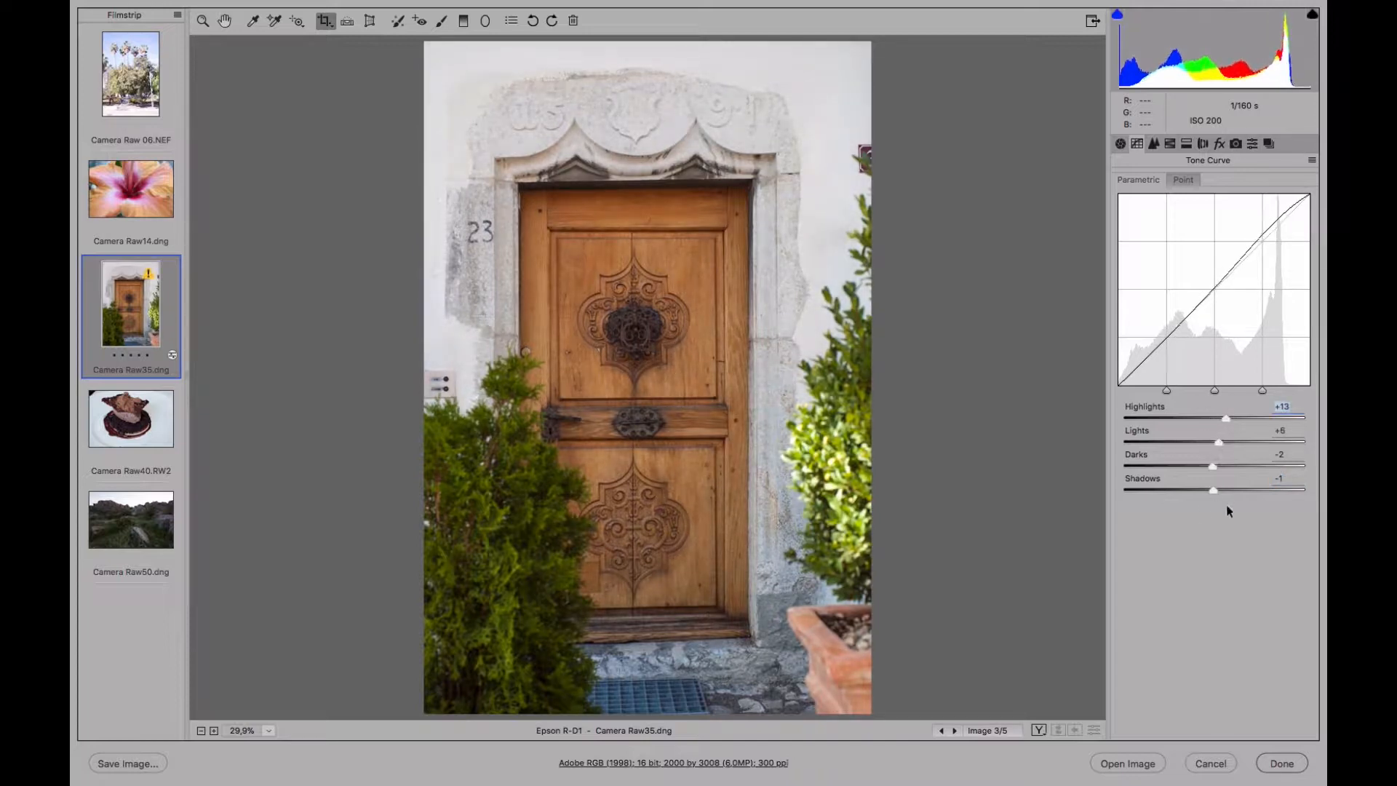
pyautogui.moveTo(1210, 491); pyautogui.dragTo(1209, 467)
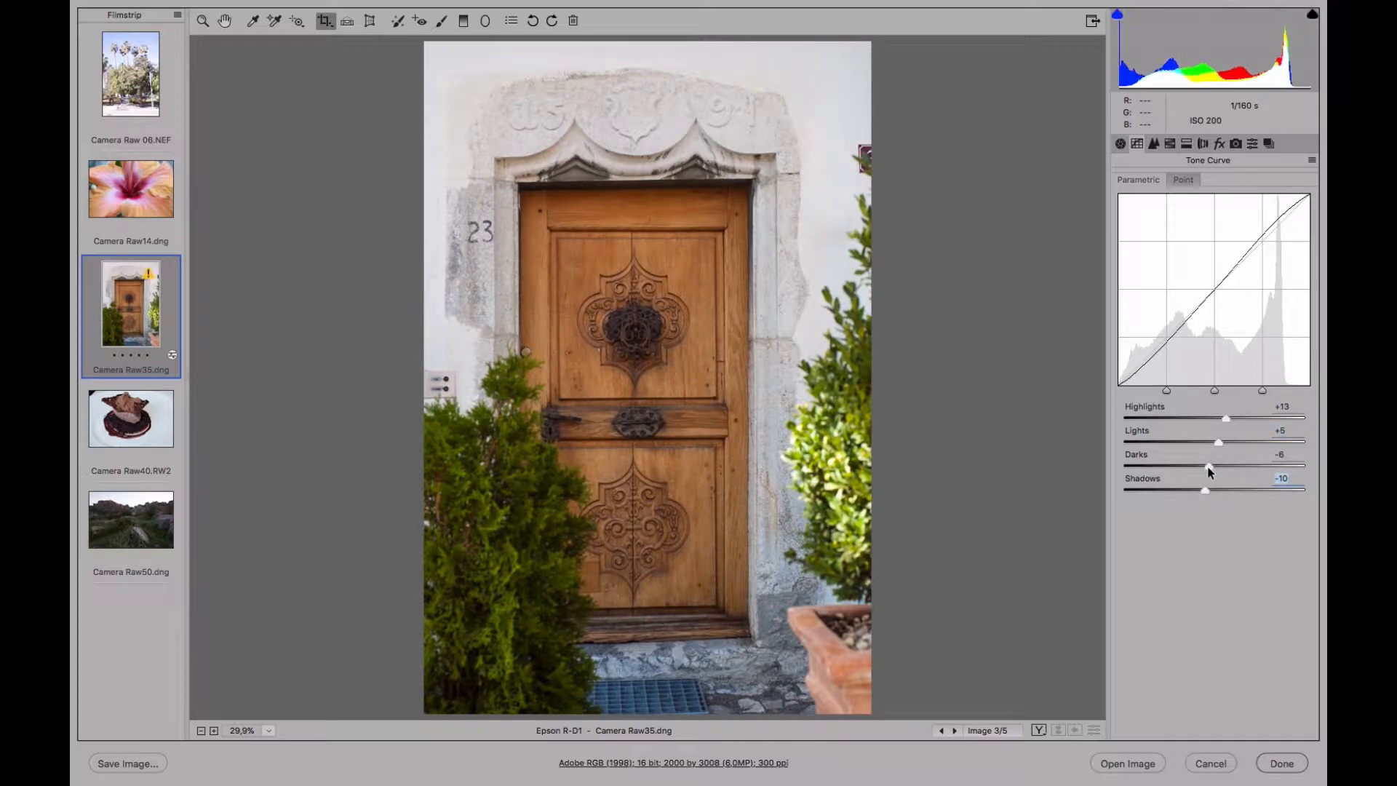
pyautogui.click(1208, 466)
# Reset the tone curve's Highlights, Lights, Darks and Shadows to 0
pyautogui.doubleClick(1225, 418)
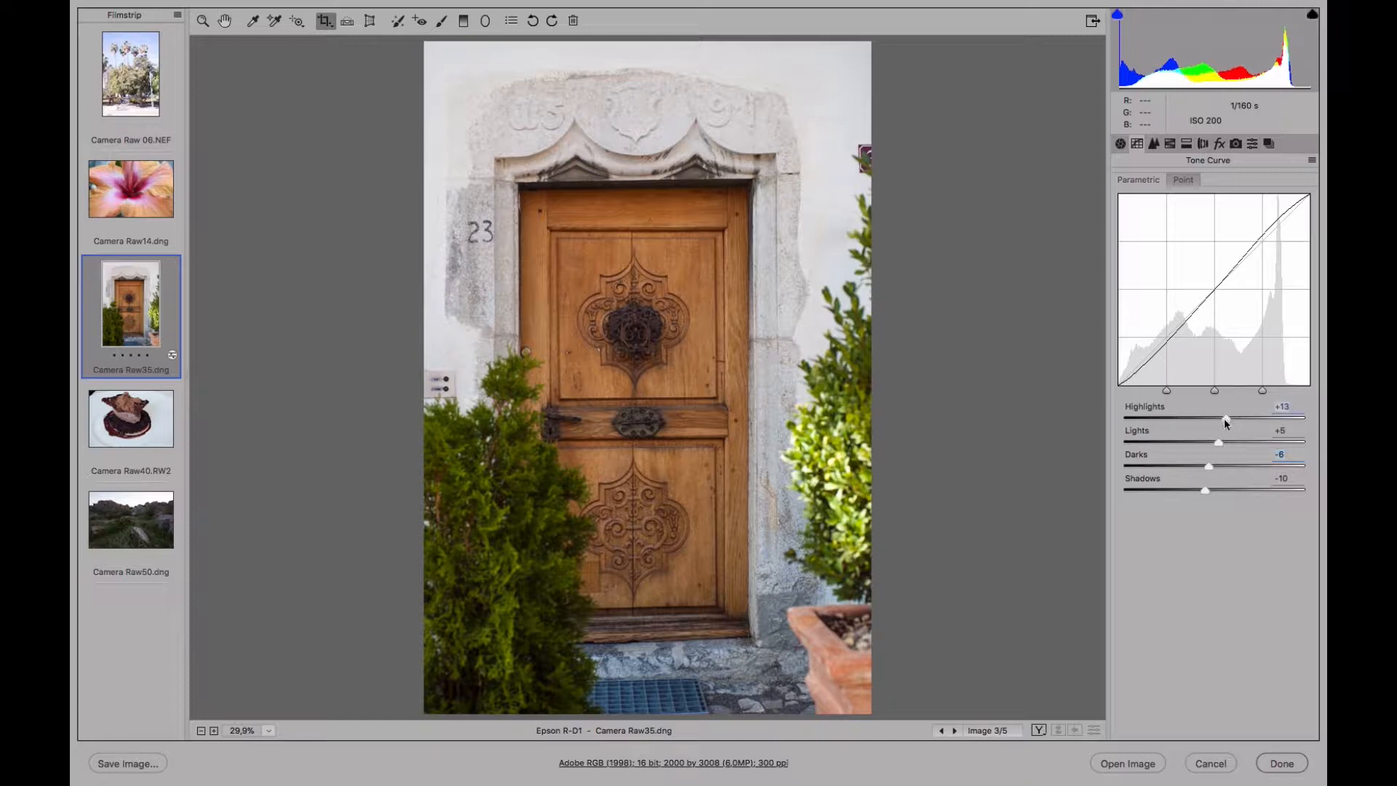
pyautogui.doubleClick(1209, 466)
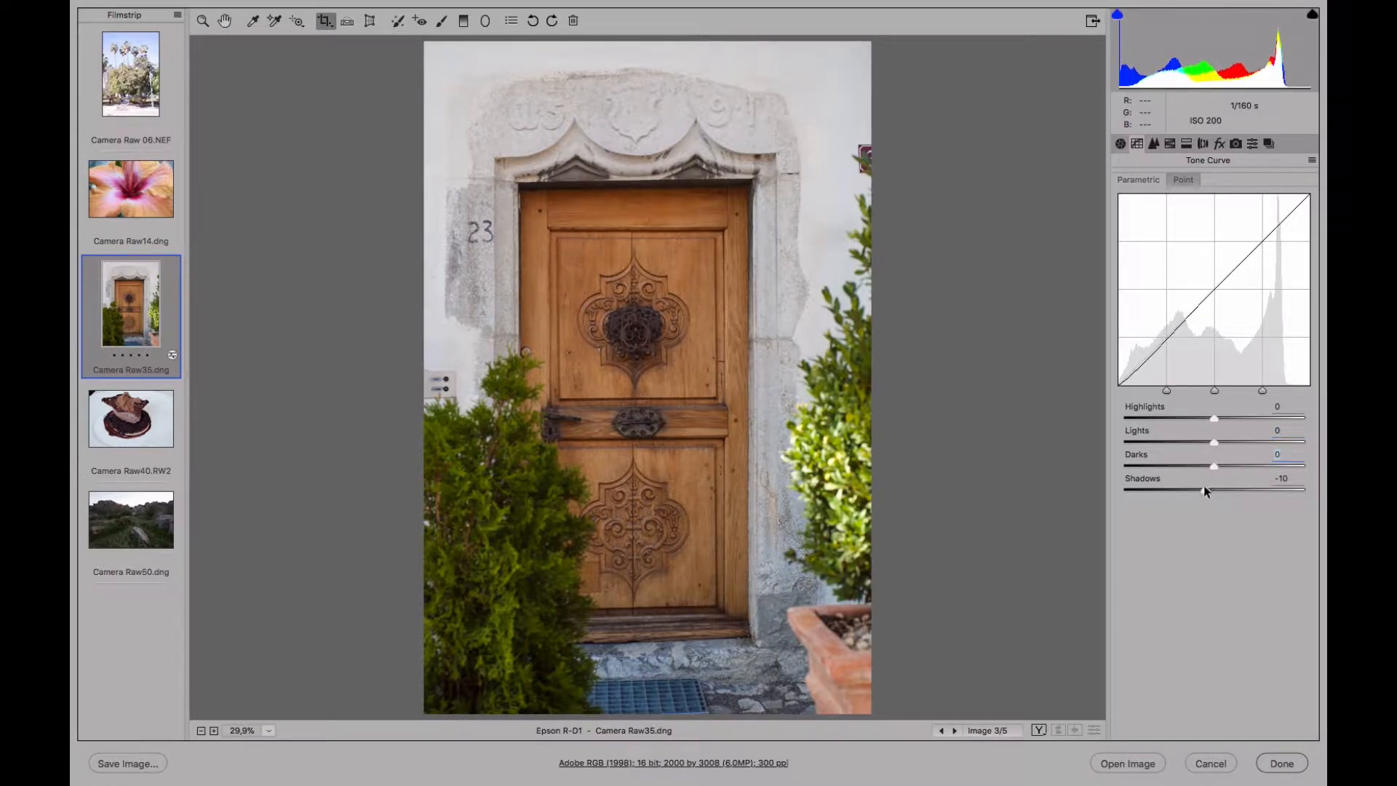
pyautogui.doubleClick(1204, 490)
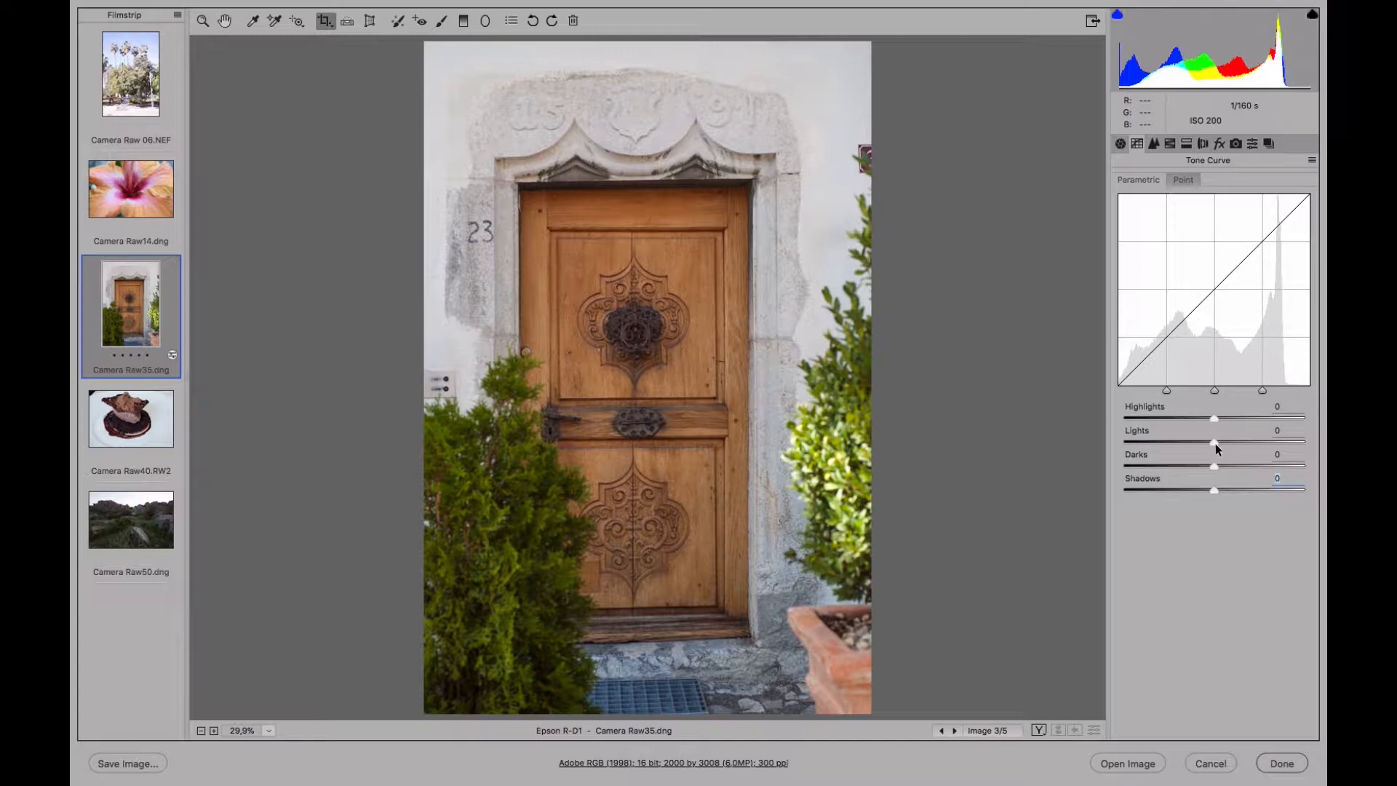
# Set the tone curve's Lights to +8, Darks -4 and Shadows -11, and exaggerate it to Highlights +43, Lights +63, Darks -42 and Shadows -60
pyautogui.moveTo(1219, 439)
pyautogui.mouseDown()
pyautogui.moveTo(1203, 438)
pyautogui.moveTo(1221, 435)
pyautogui.mouseUp()
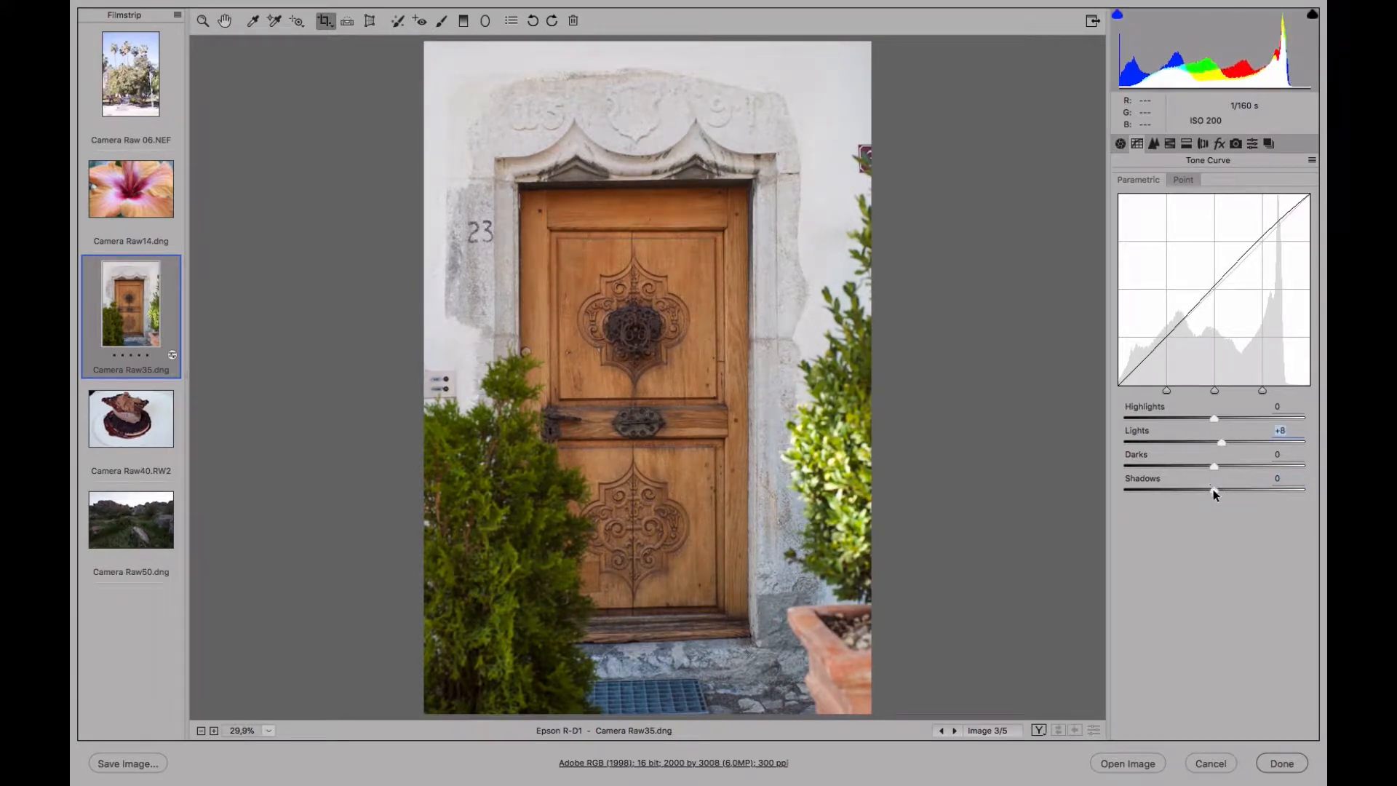
pyautogui.moveTo(1212, 491); pyautogui.dragTo(1212, 463)
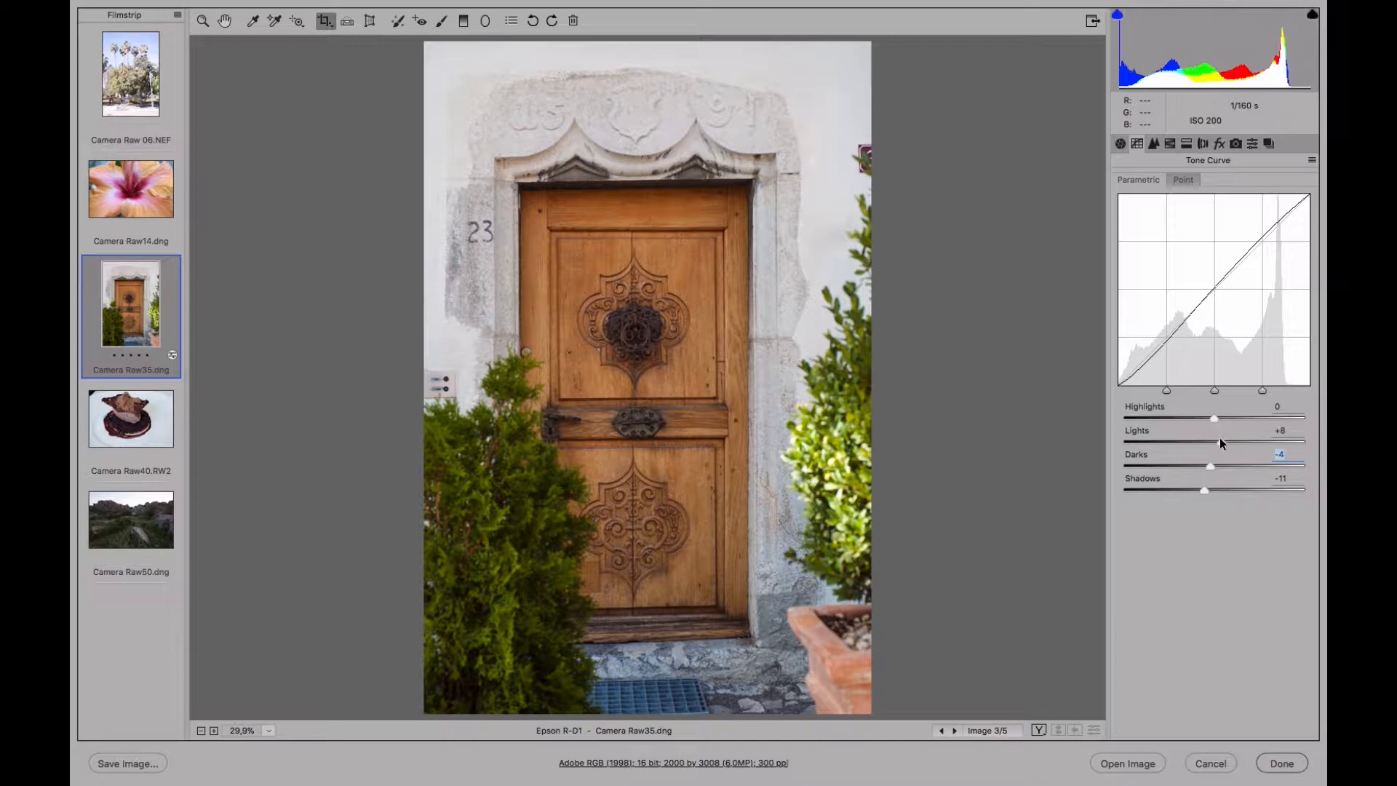
pyautogui.moveTo(1221, 441); pyautogui.dragTo(1260, 420)
pyautogui.moveTo(1210, 466); pyautogui.dragTo(1161, 489)
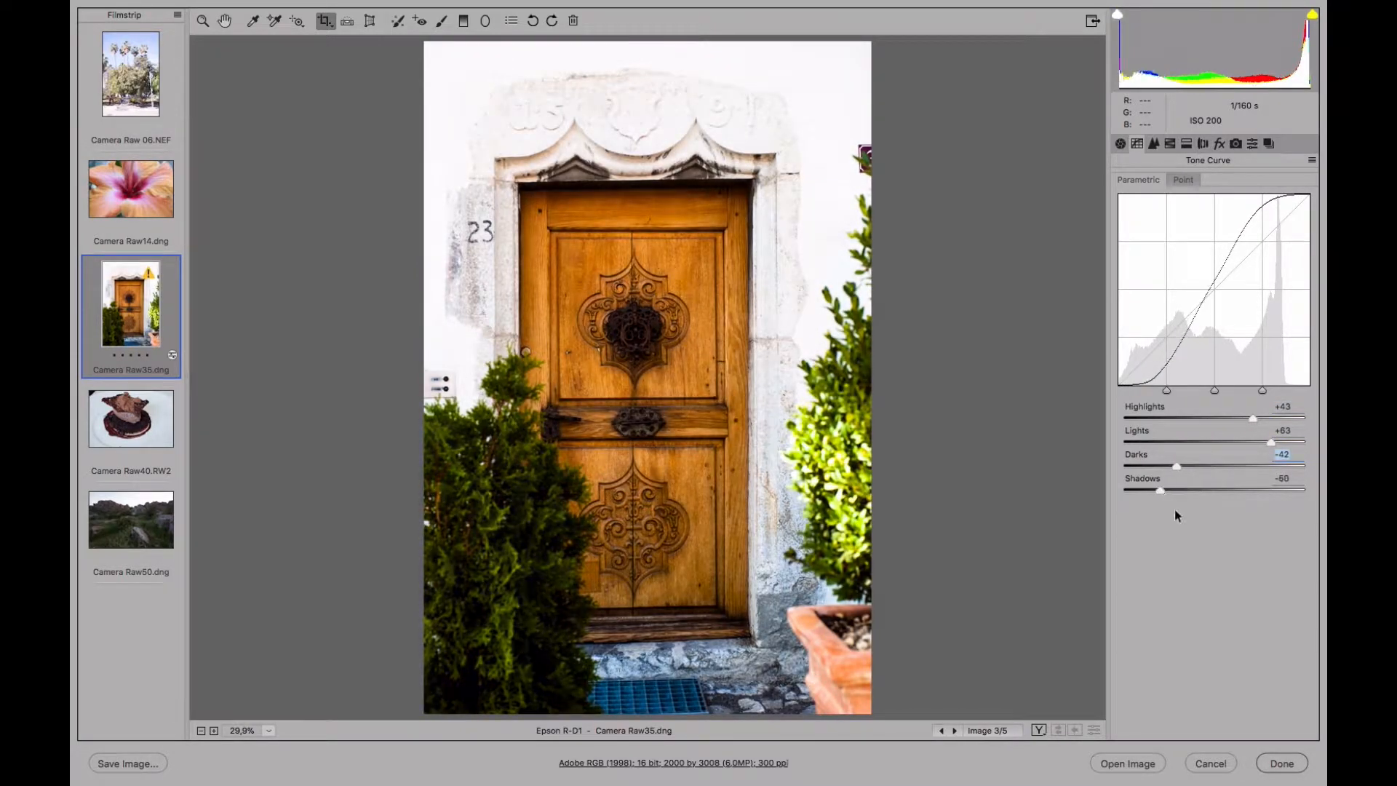
pyautogui.press('Tab')
# Return all four parametric curve values of the exaggerated contrast curve to 0
pyautogui.doubleClick(1252, 418)
pyautogui.doubleClick(1271, 442)
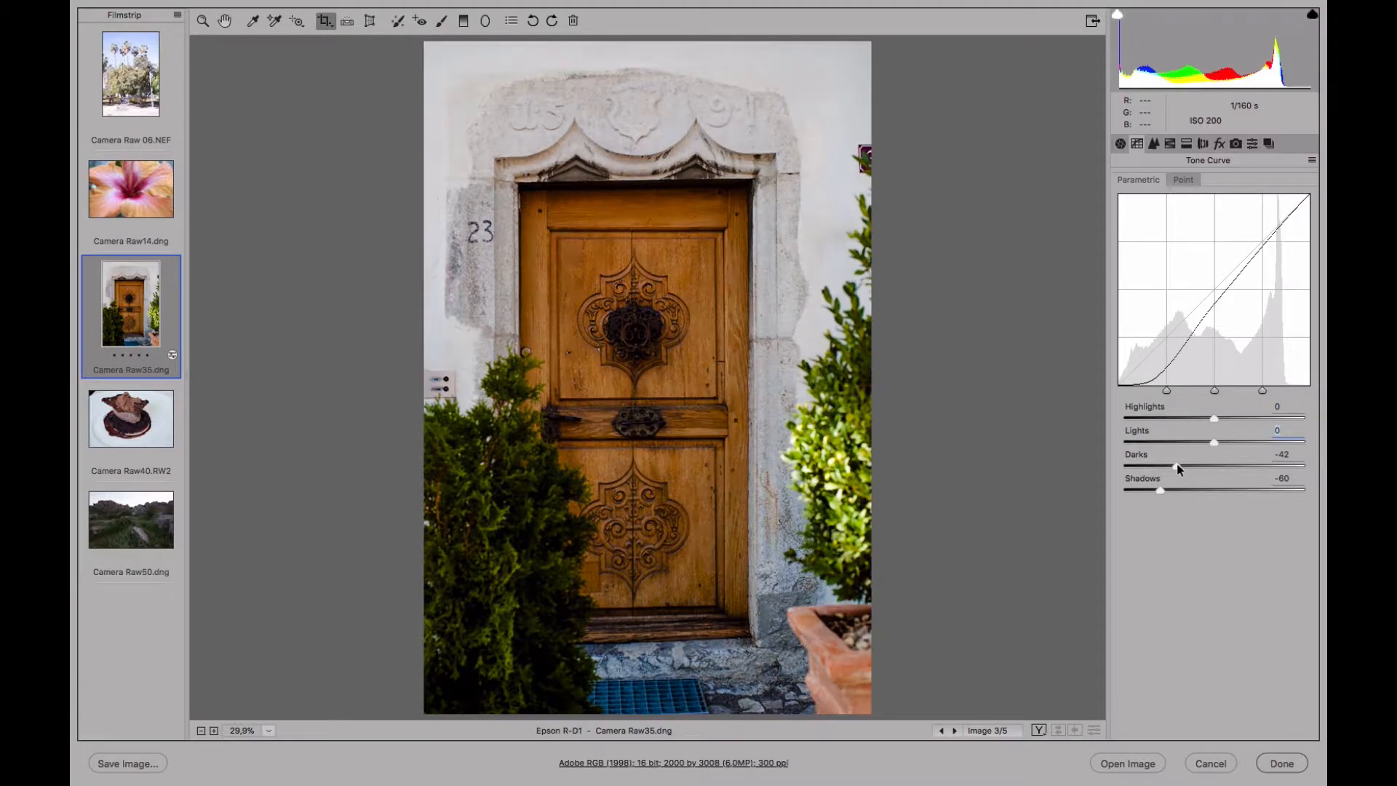
pyautogui.doubleClick(1176, 465)
pyautogui.doubleClick(1160, 489)
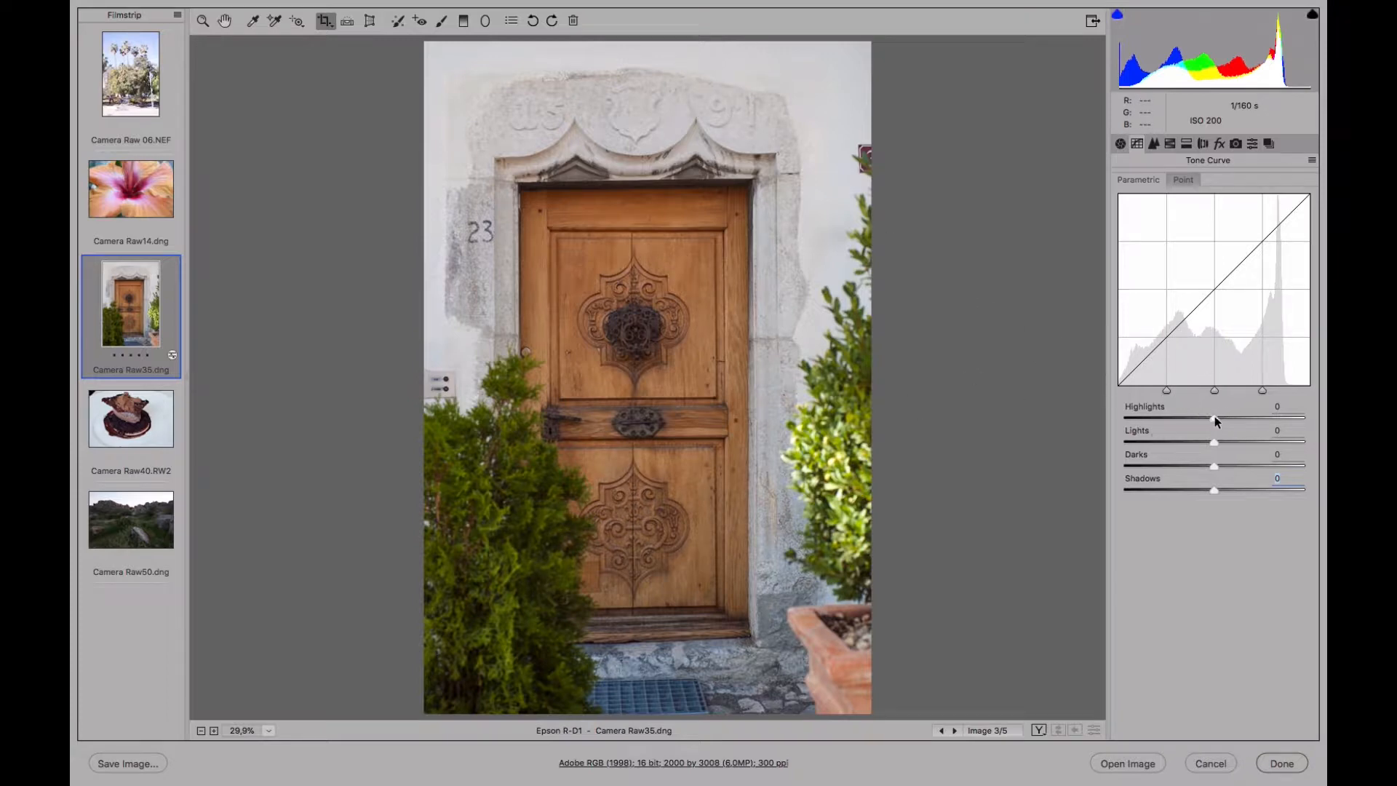
# Set the tone curve's Highlights to +25 and Shadows to -21, and show the door photo before and after side by side
pyautogui.moveTo(1215, 416)
pyautogui.mouseDown()
pyautogui.moveTo(1204, 410)
pyautogui.moveTo(1219, 412)
pyautogui.mouseUp()
pyautogui.moveTo(1219, 419); pyautogui.dragTo(1282, 418)
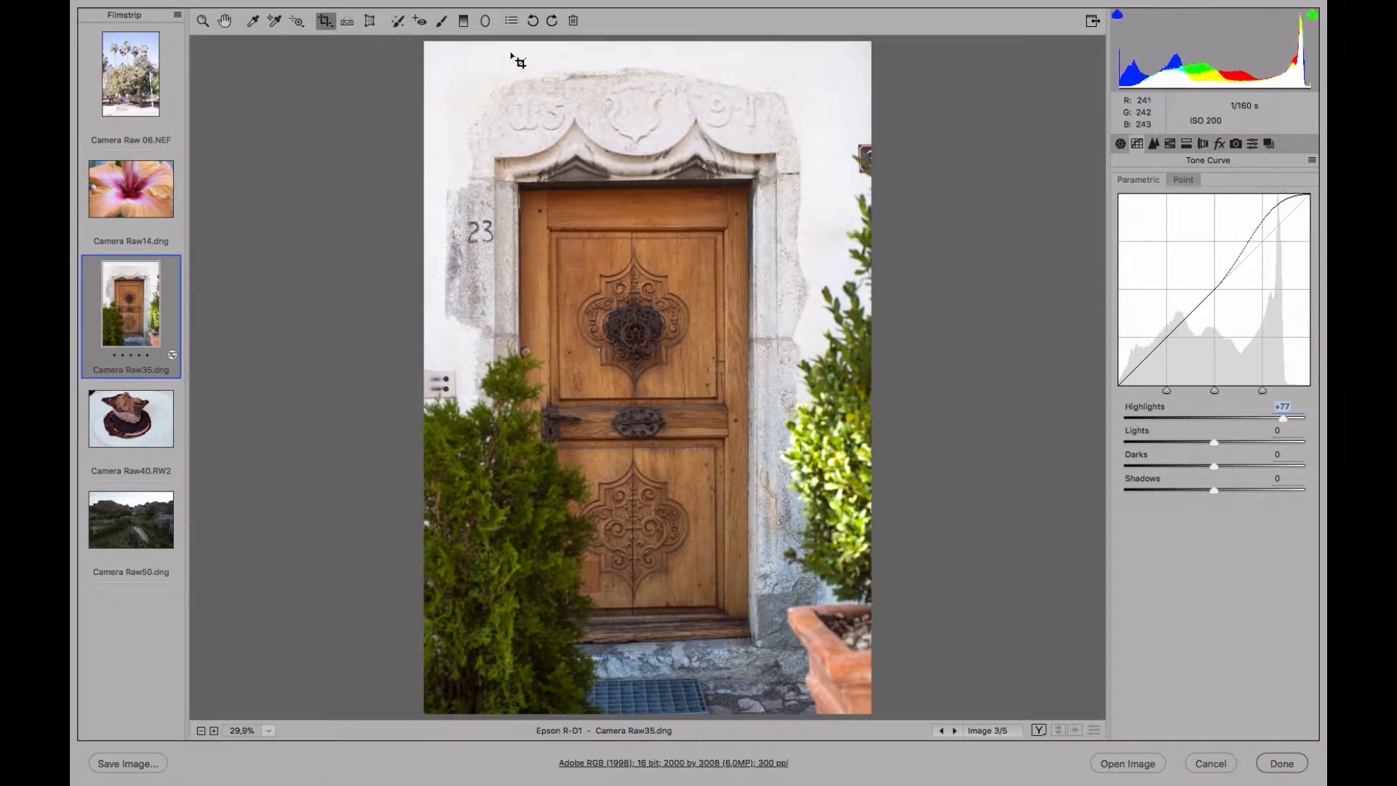
pyautogui.click(1244, 418)
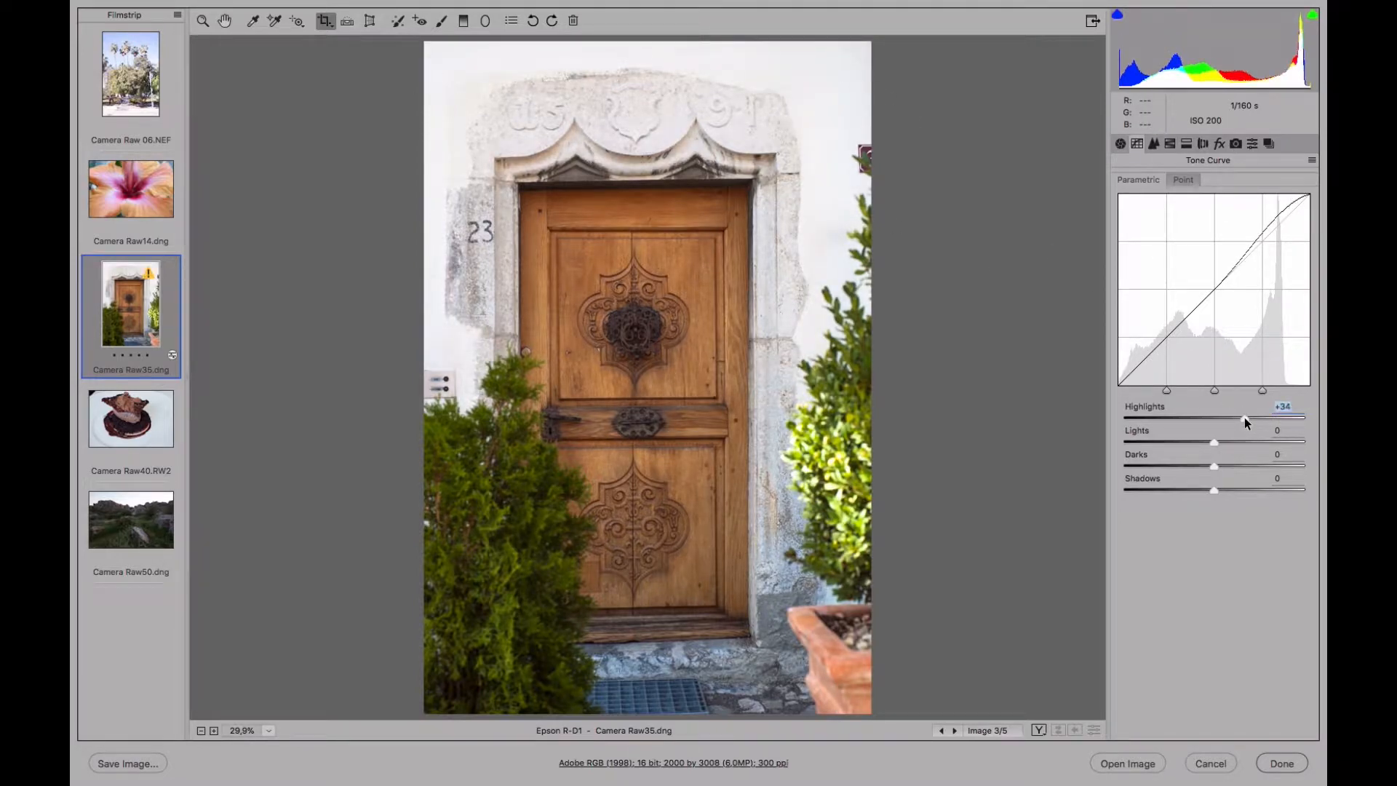
pyautogui.moveTo(1246, 417); pyautogui.dragTo(1238, 417)
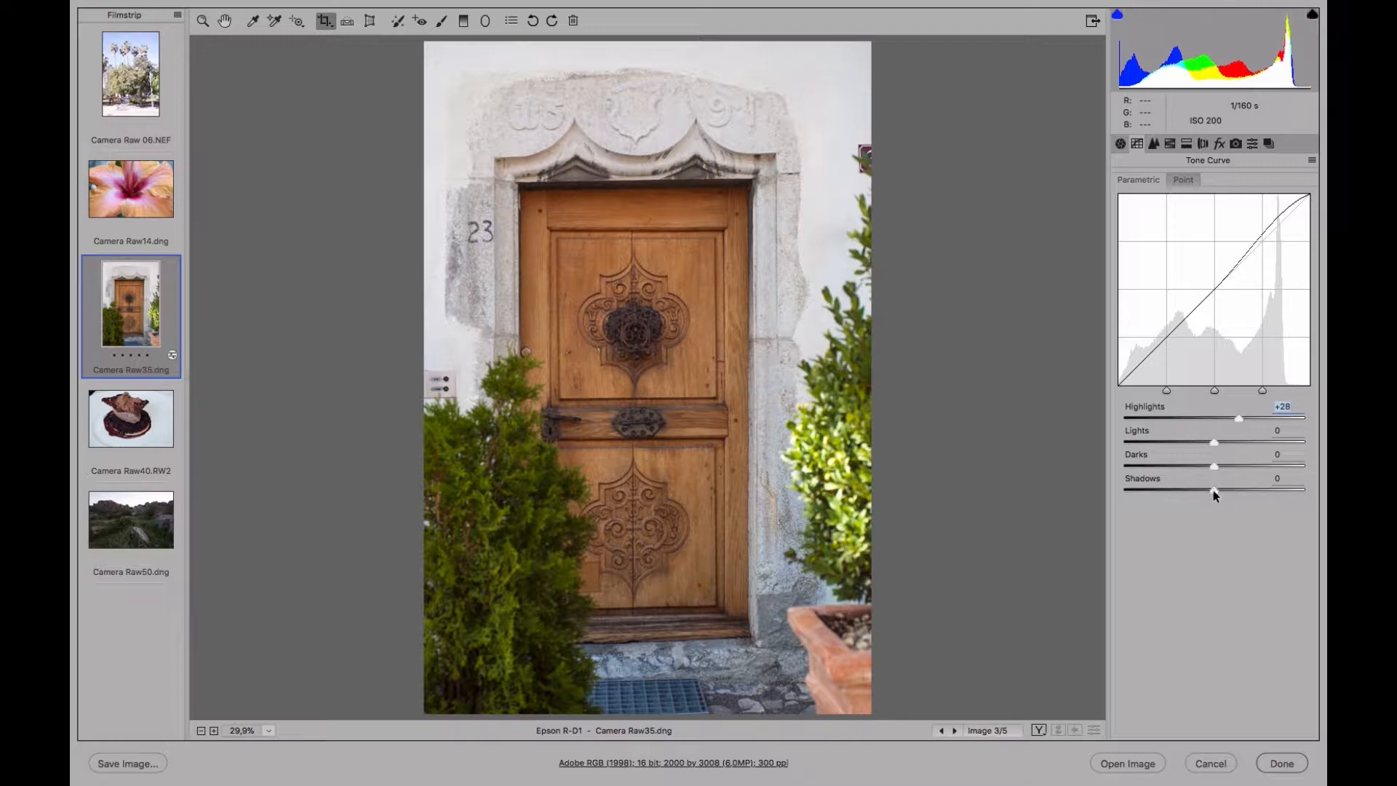
pyautogui.moveTo(1212, 491); pyautogui.dragTo(1195, 492)
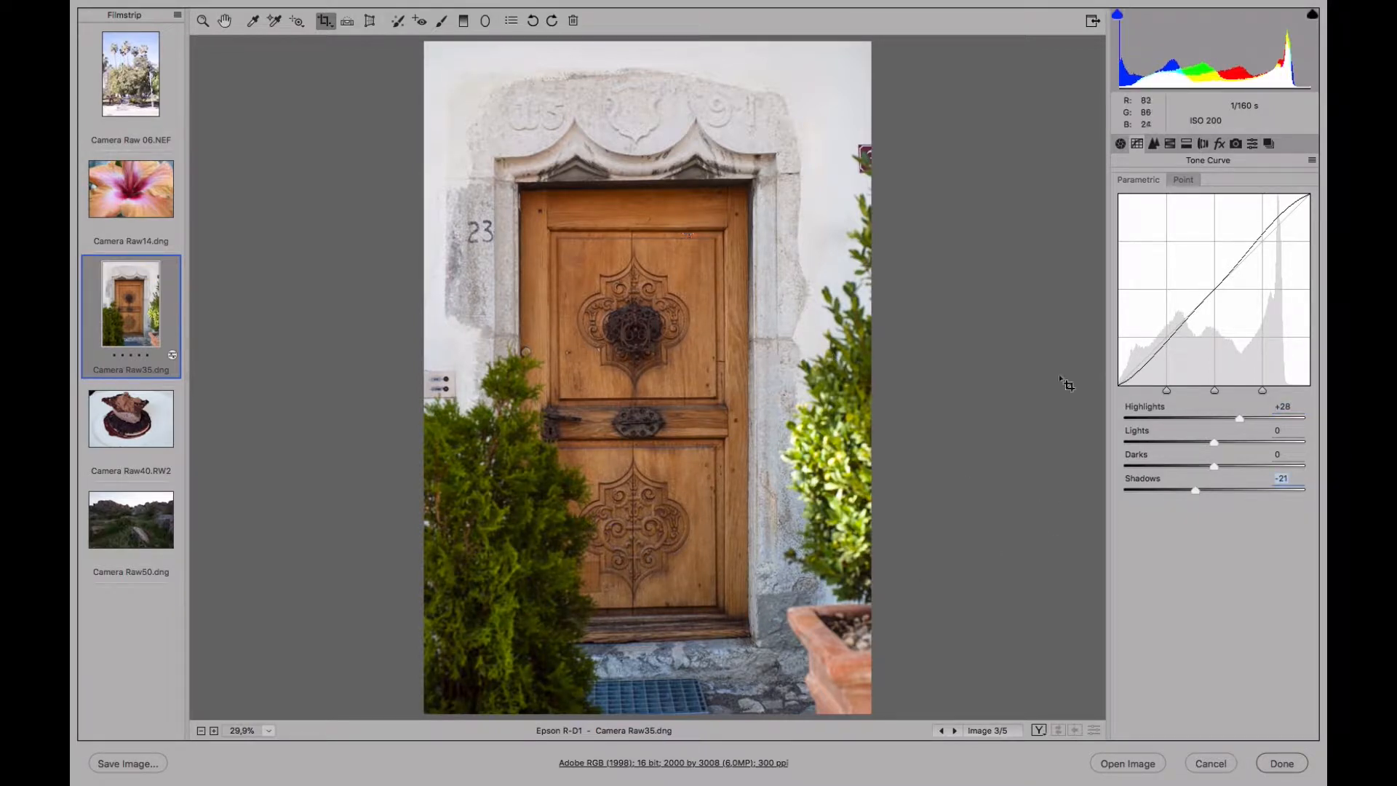
pyautogui.moveTo(1237, 418); pyautogui.dragTo(1235, 419)
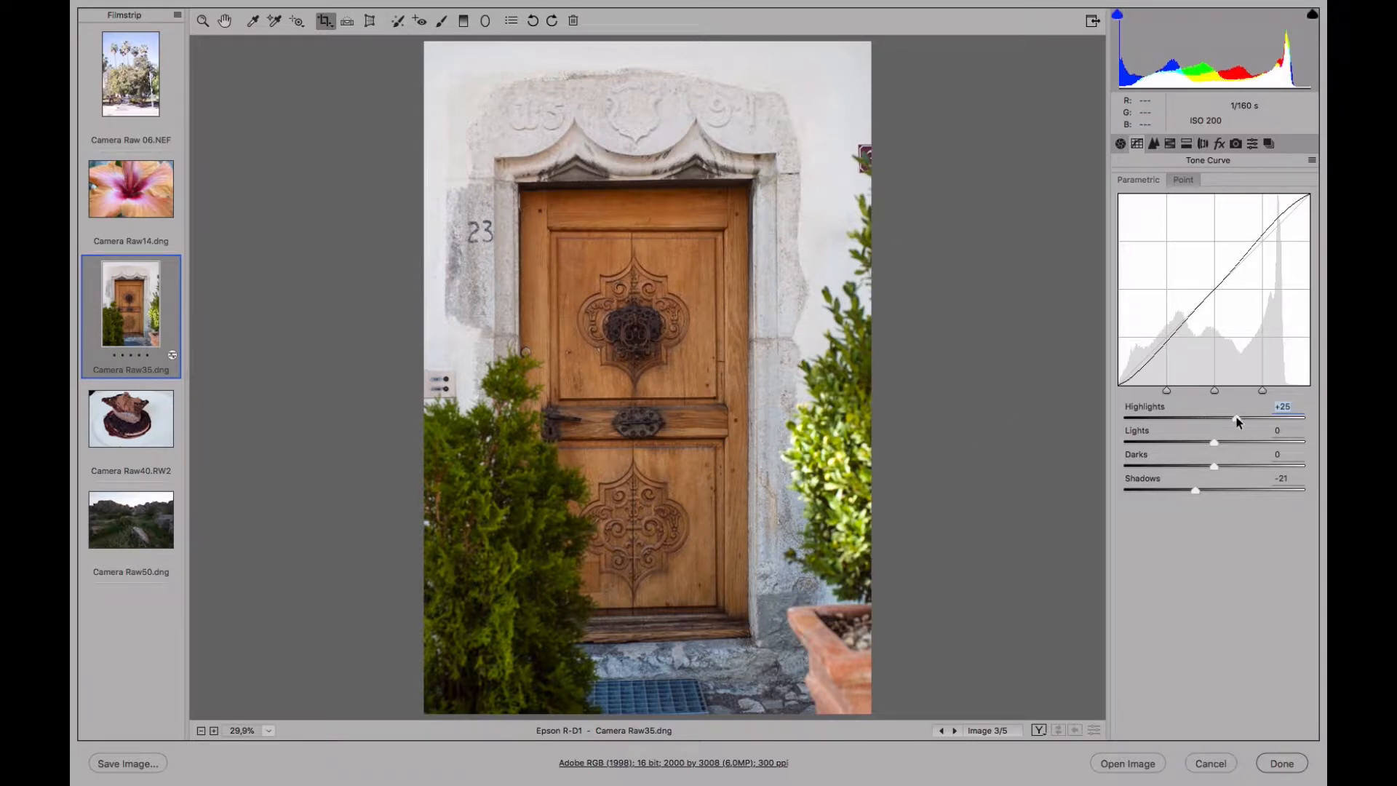
pyautogui.click(1037, 730)
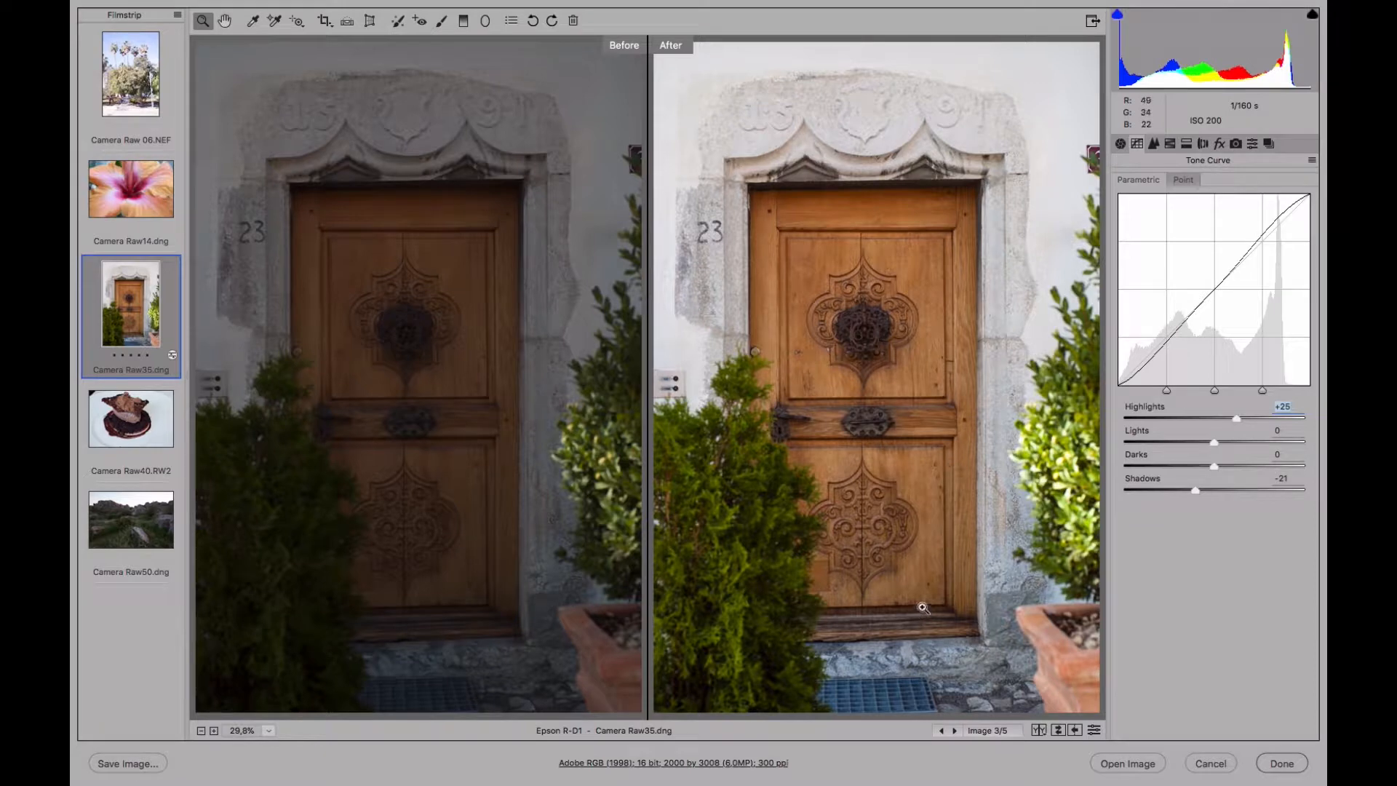
# Compare the side-by-side door photo with and without the parametric tone curve settings
pyautogui.click(1120, 145)
pyautogui.click(1136, 145)
pyautogui.click(1094, 731)
pyautogui.click(1093, 730)
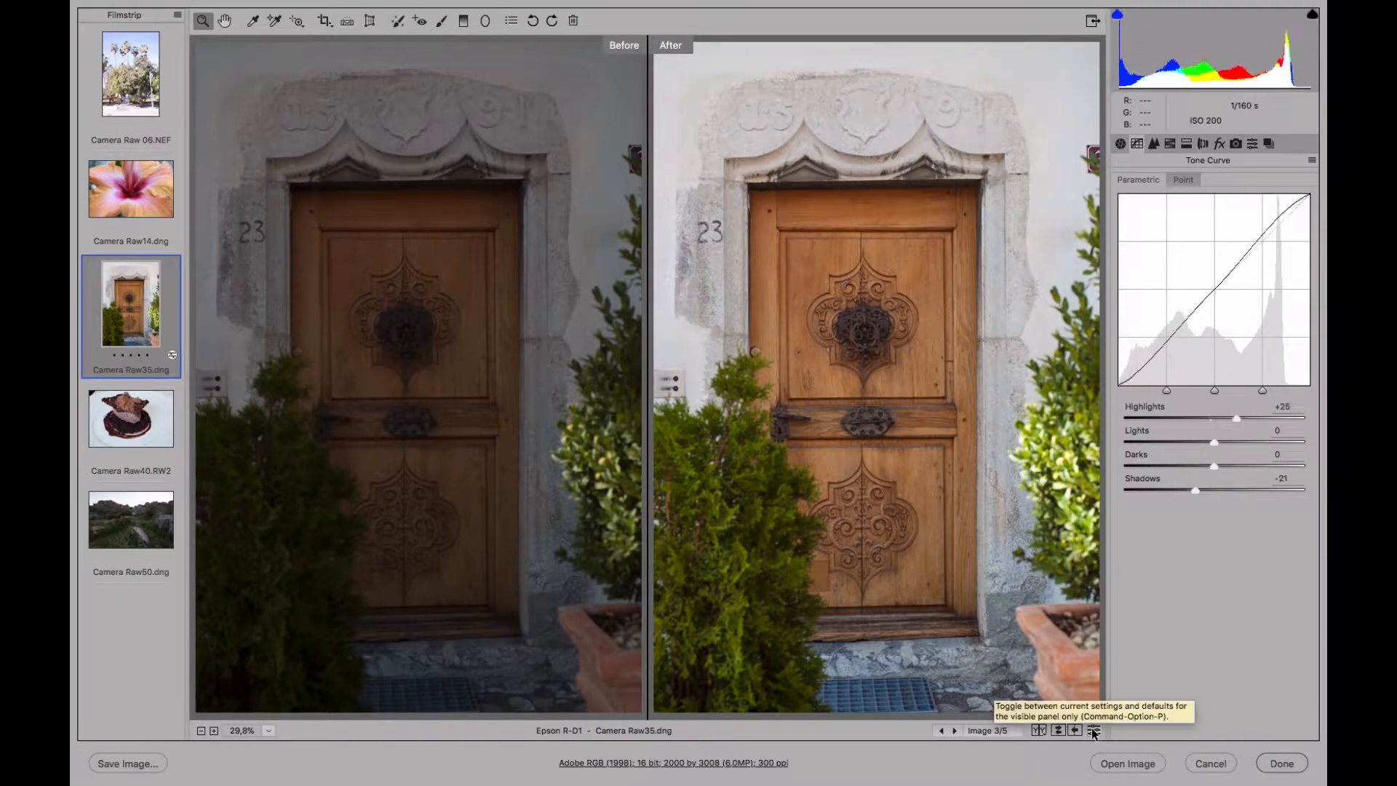
pyautogui.click(1094, 730)
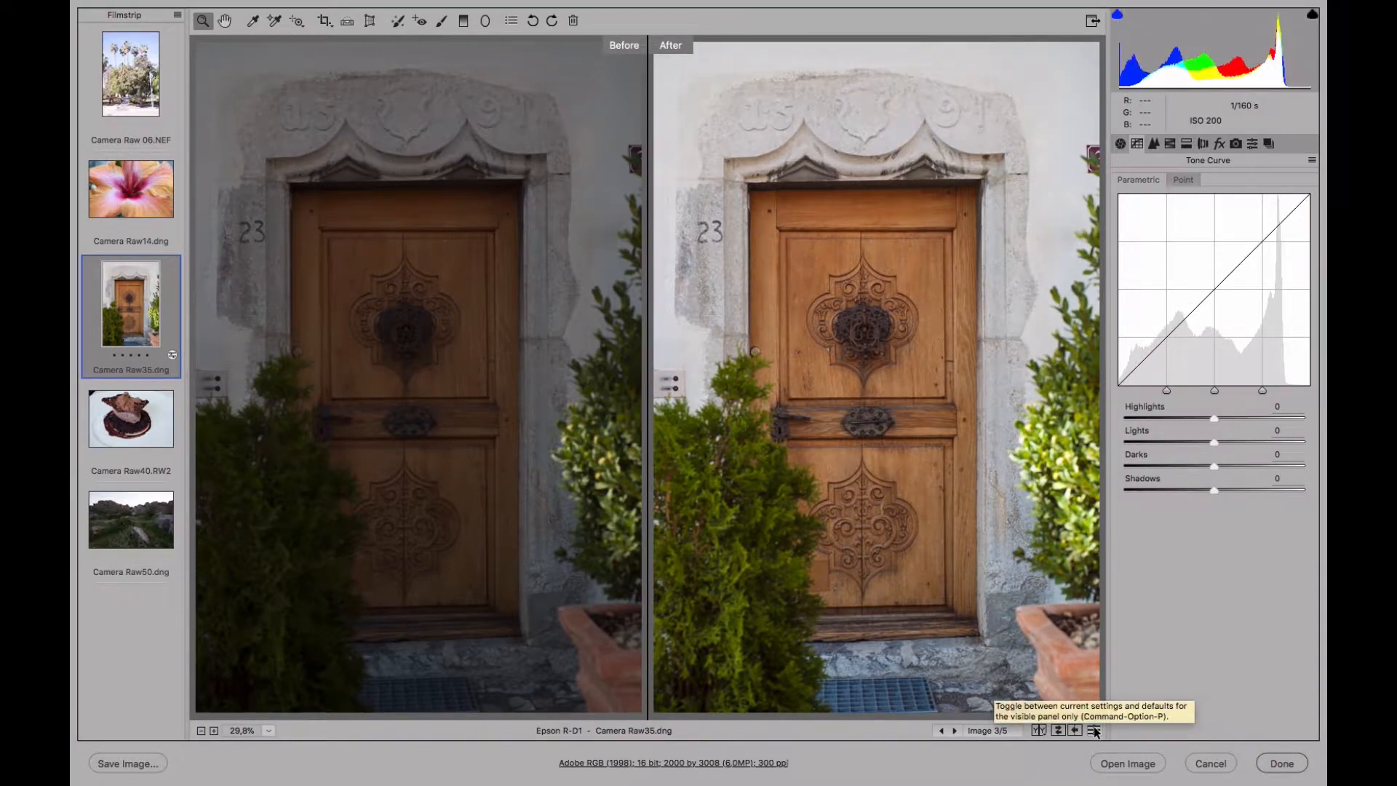
pyautogui.click(1093, 730)
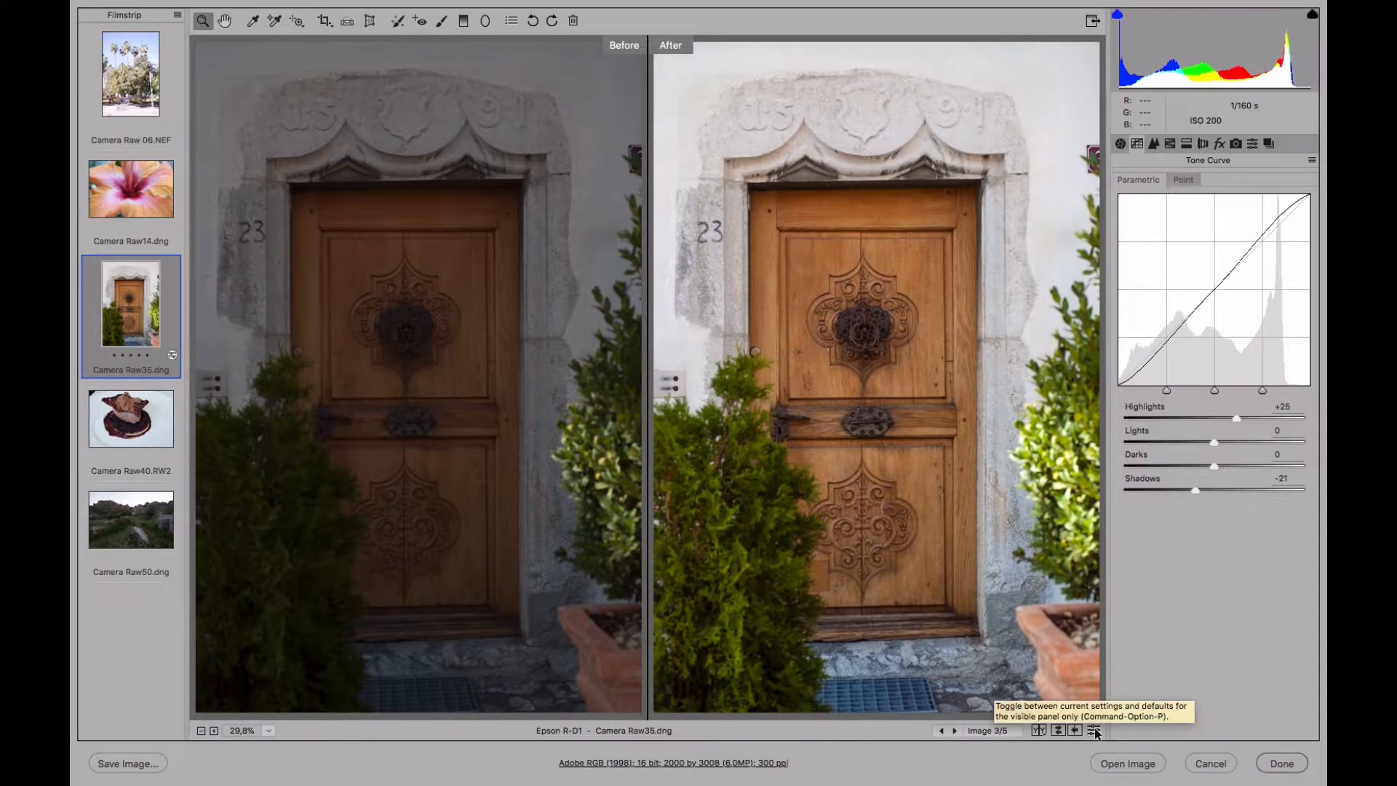
pyautogui.click(1094, 730)
pyautogui.click(1093, 730)
pyautogui.click(1094, 730)
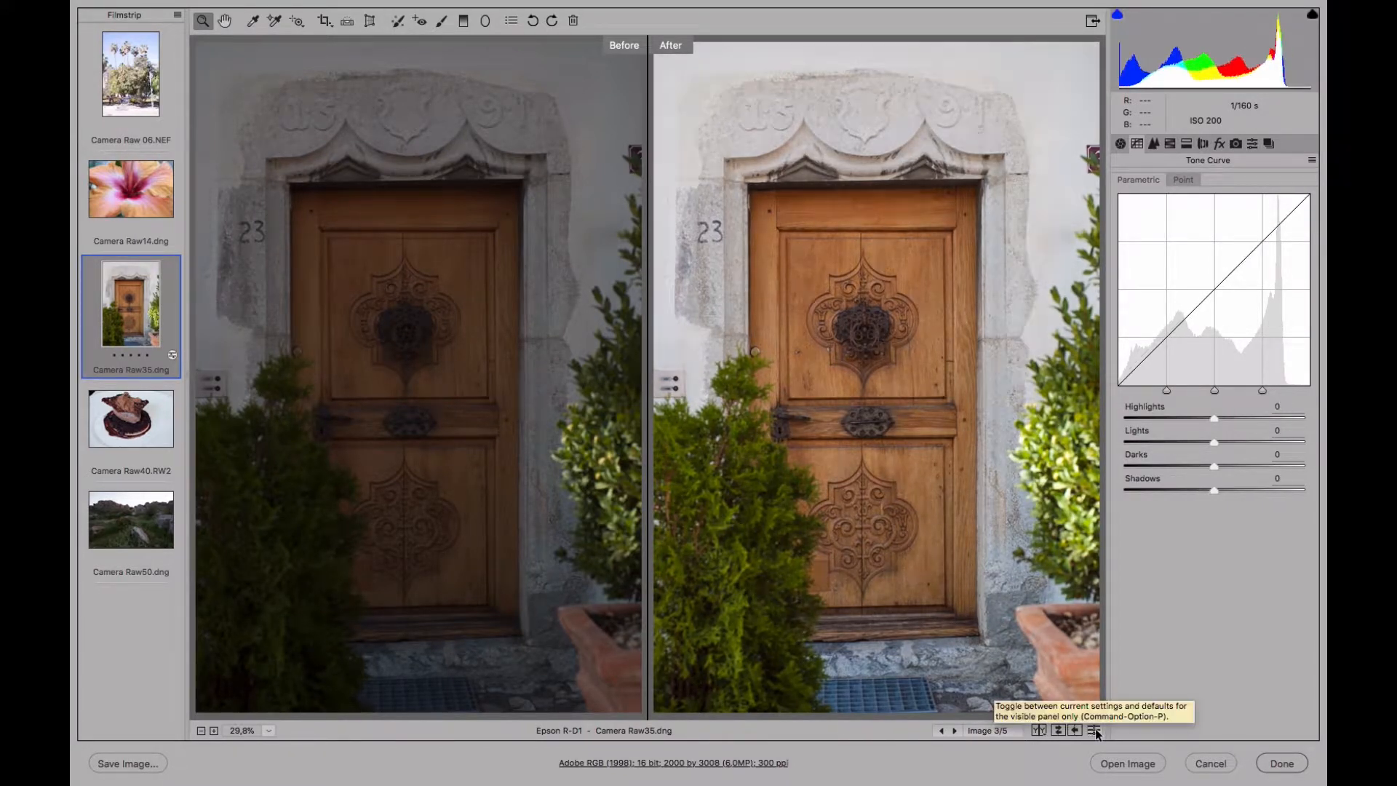
# Return the door photo to a single view and compare the tone curve settings with their defaults, leaving the defaults active
pyautogui.click(1039, 730)
pyautogui.click(1038, 730)
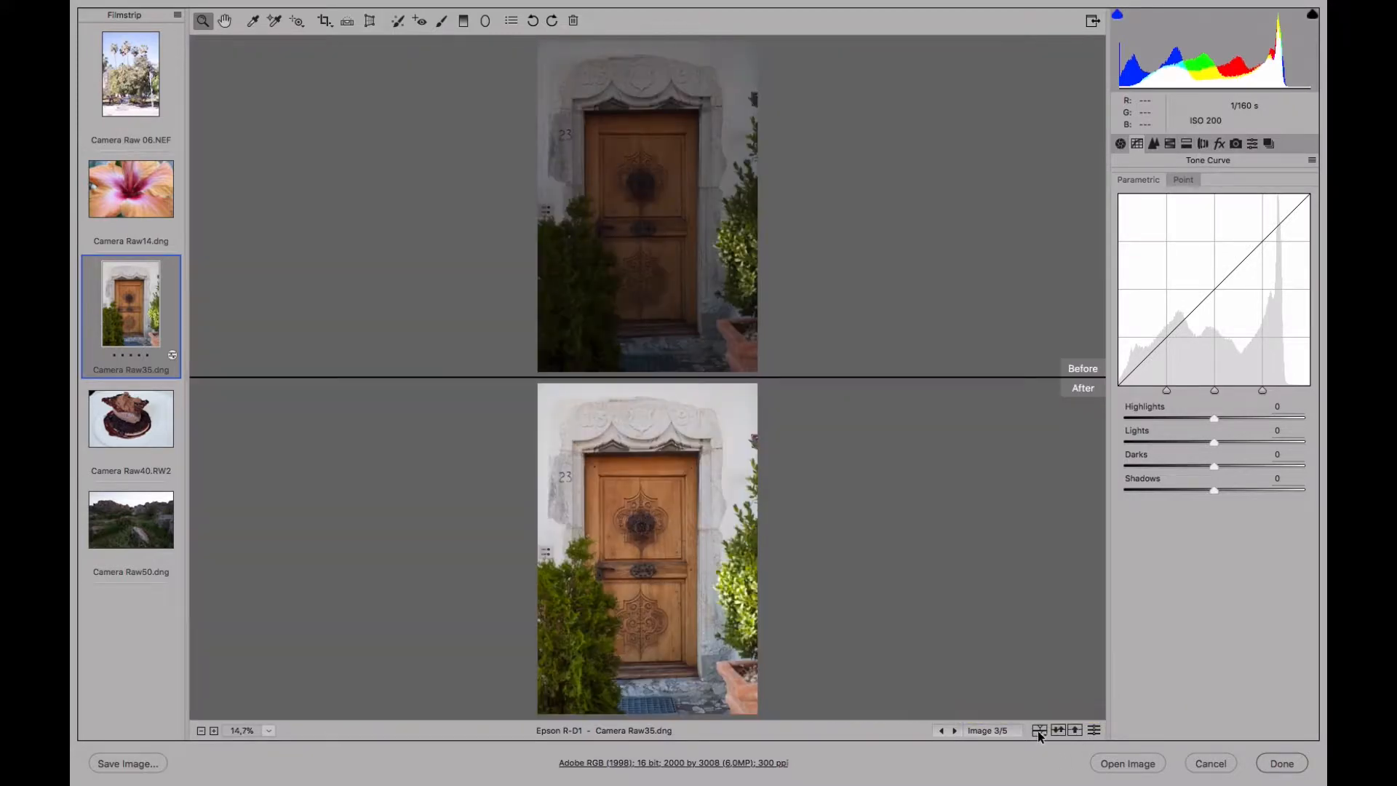
pyautogui.click(1039, 730)
pyautogui.click(1038, 730)
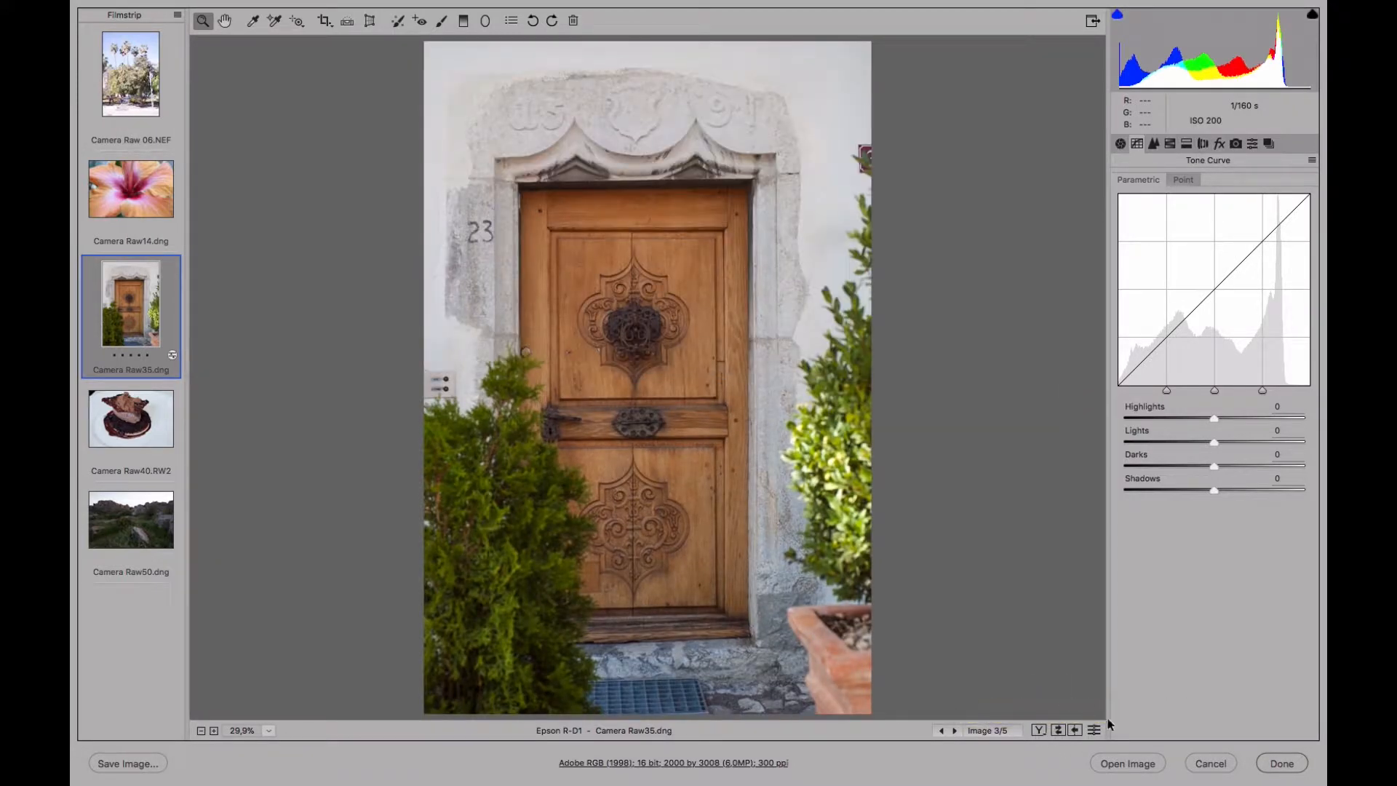
pyautogui.click(1094, 730)
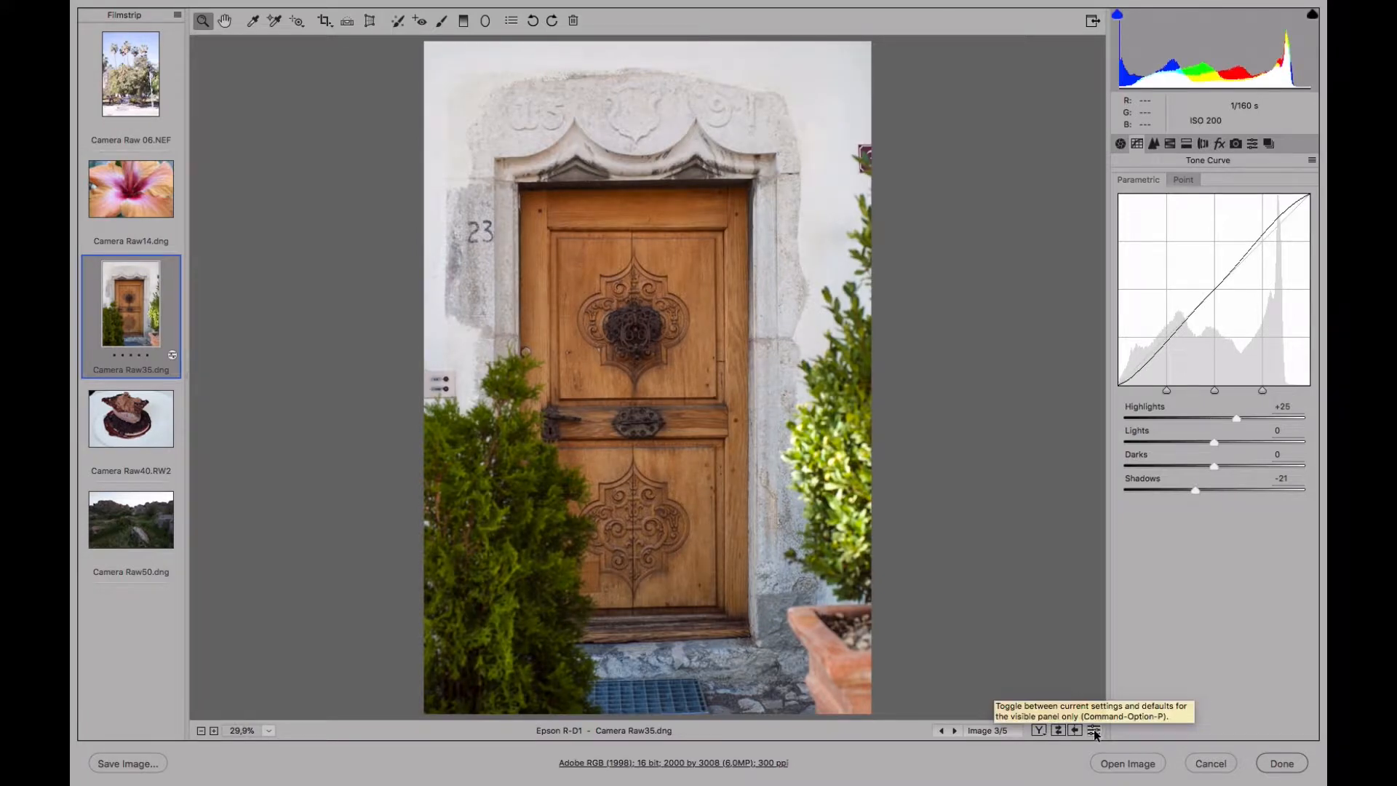
pyautogui.click(1094, 730)
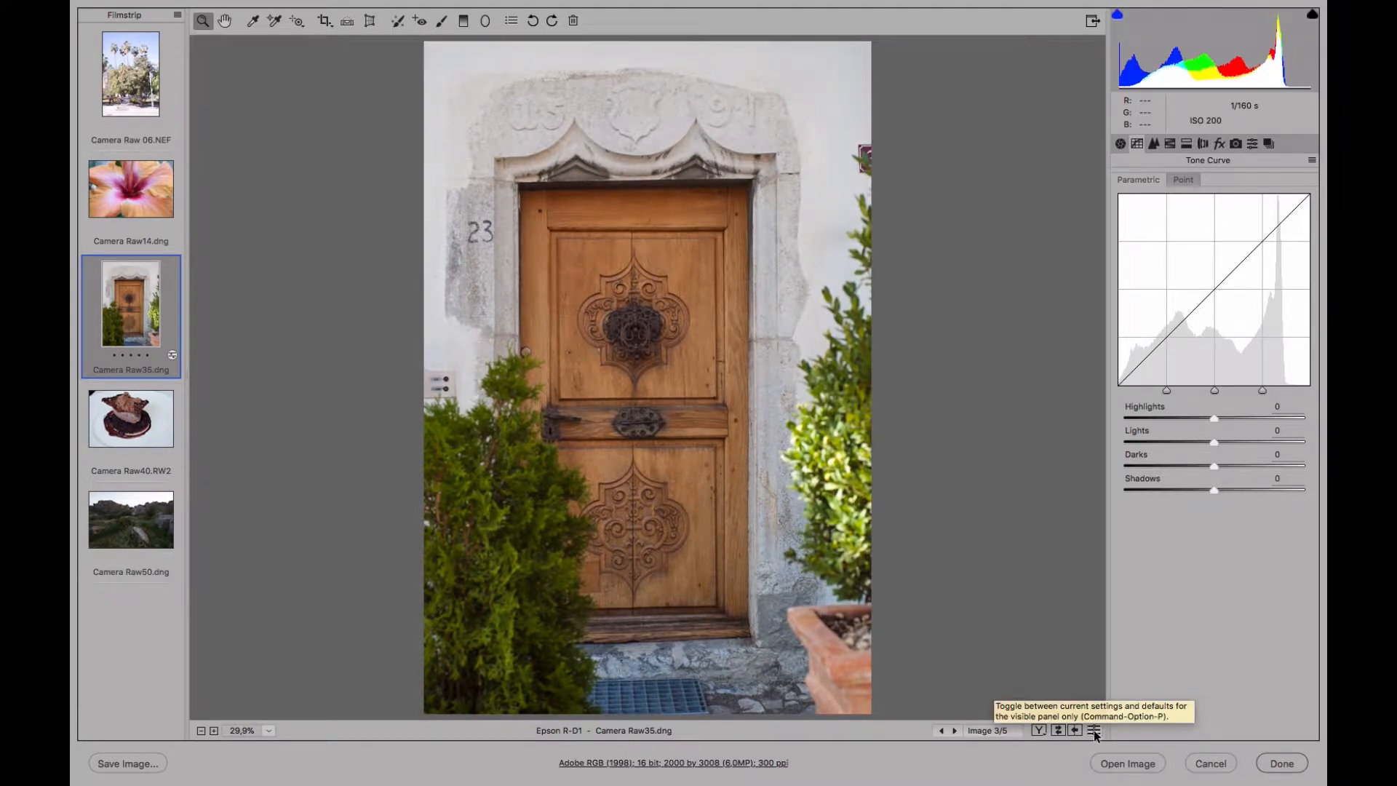
pyautogui.click(1094, 731)
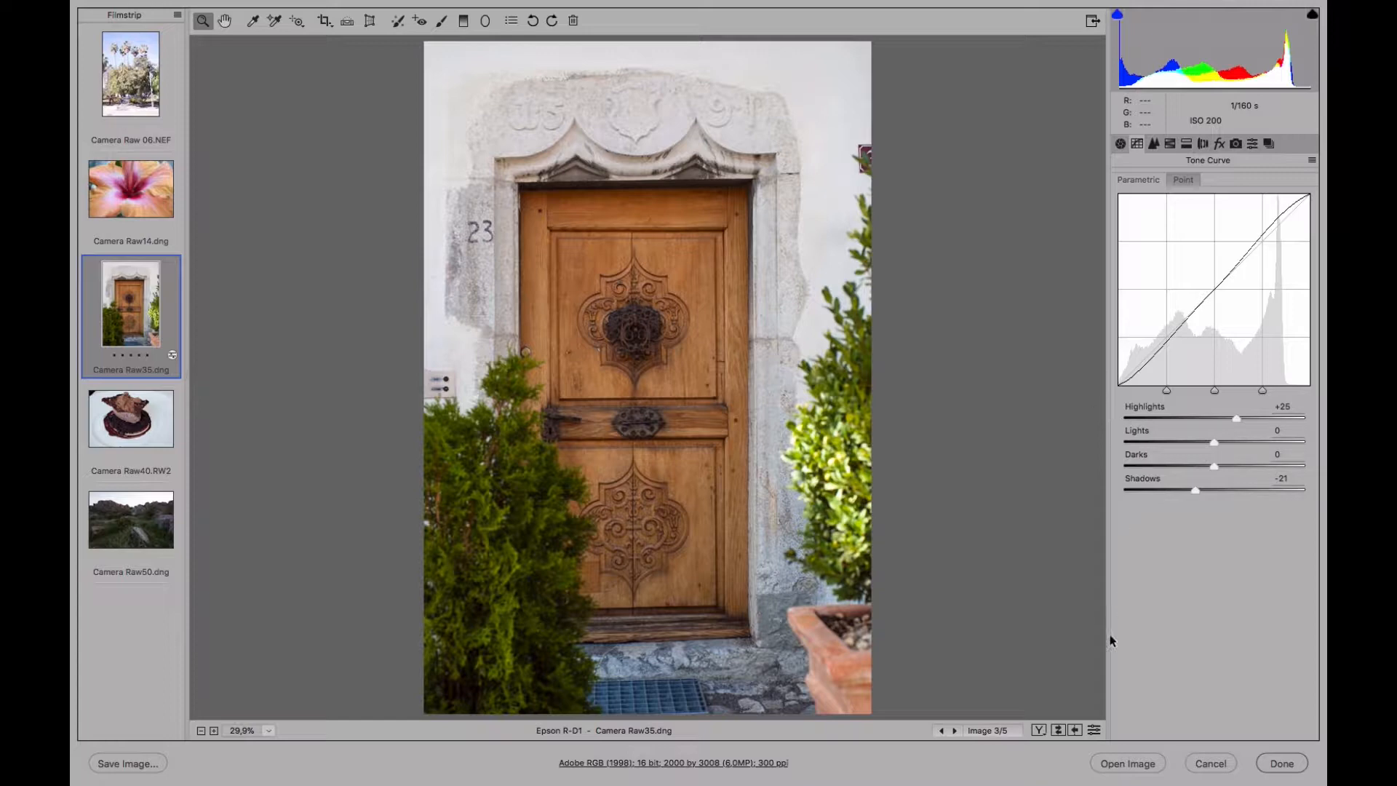
pyautogui.click(1094, 730)
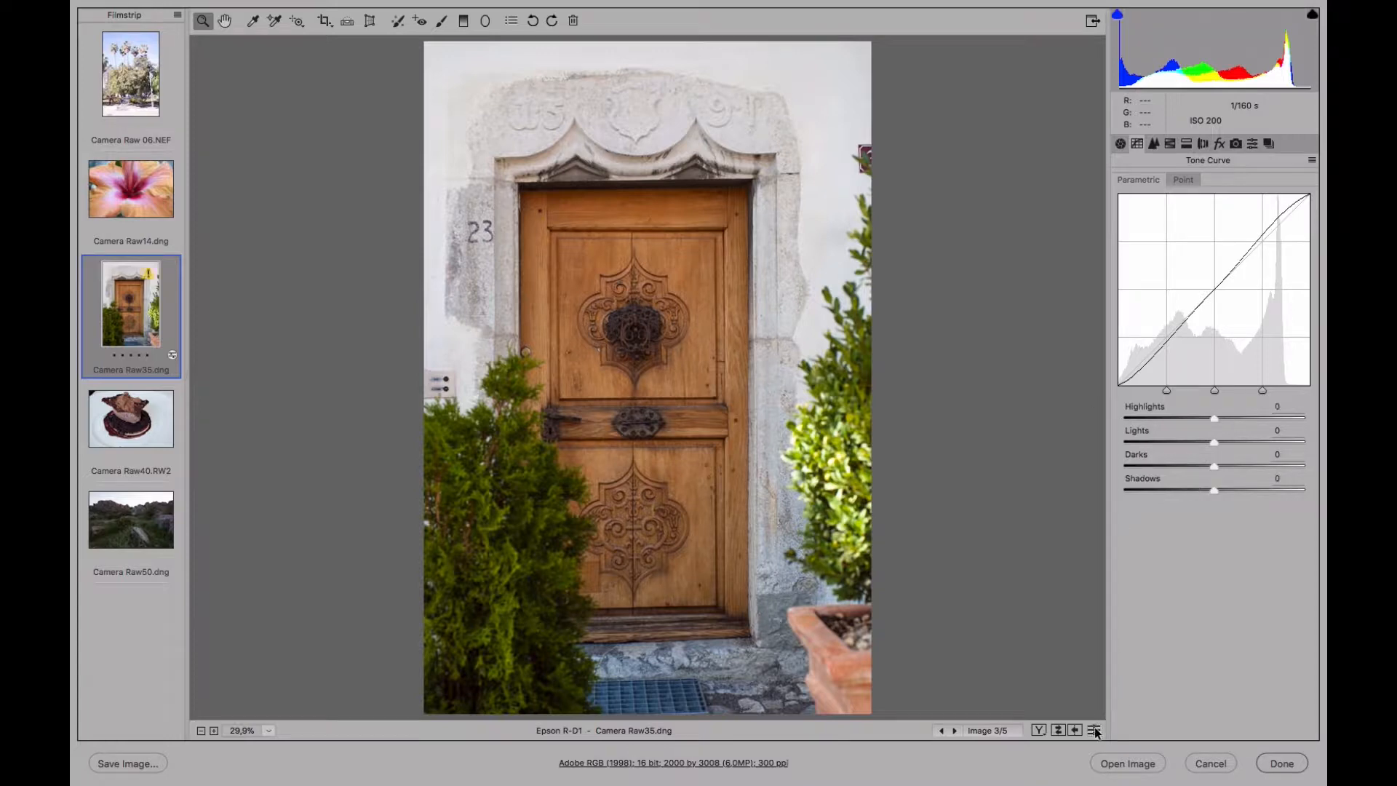
# Try the basic Contrast adjustment on the door photo and reset it to 0
pyautogui.click(1120, 144)
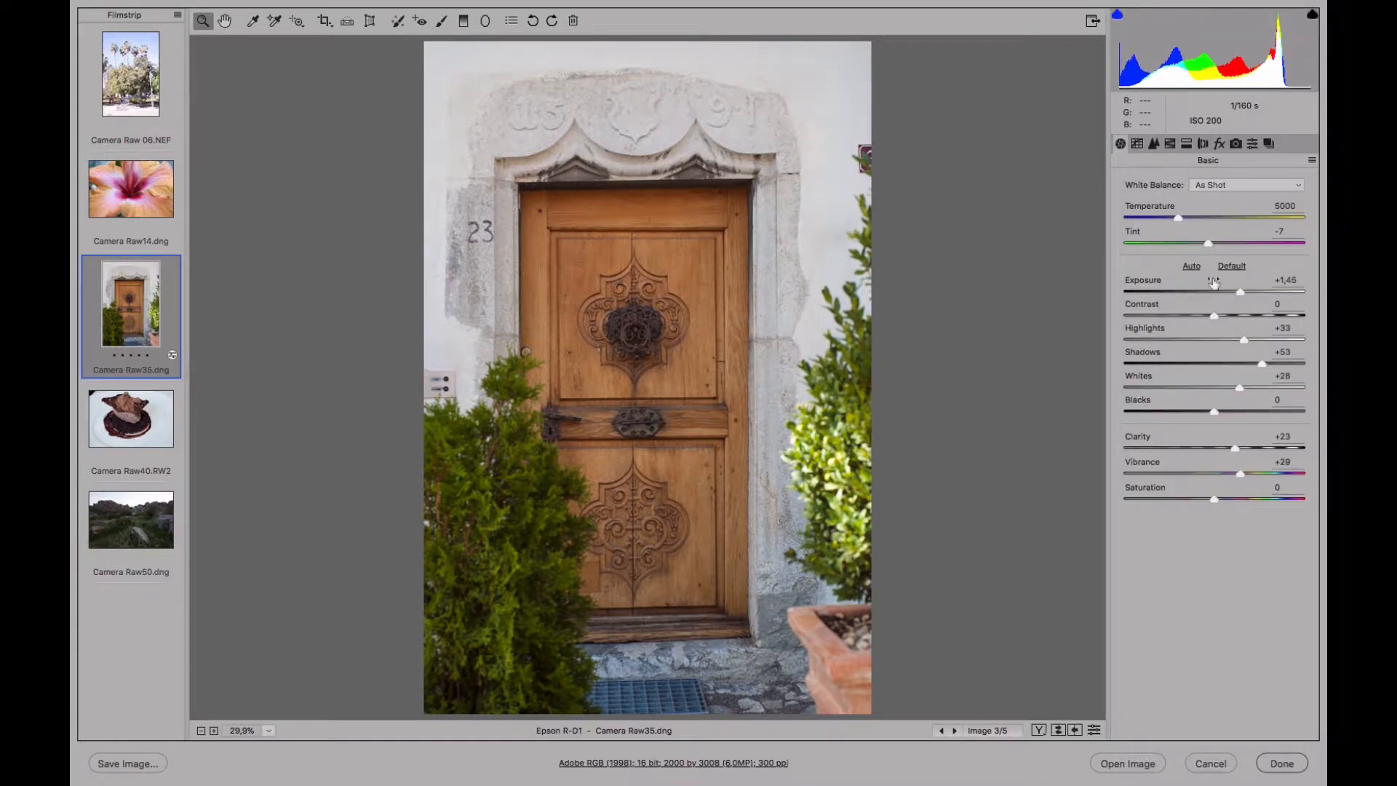
pyautogui.moveTo(1231, 315)
pyautogui.mouseDown()
pyautogui.moveTo(1246, 309)
pyautogui.moveTo(1190, 307)
pyautogui.moveTo(1251, 302)
pyautogui.moveTo(1216, 313)
pyautogui.mouseUp()
pyautogui.doubleClick(1213, 313)
pyautogui.click(1137, 144)
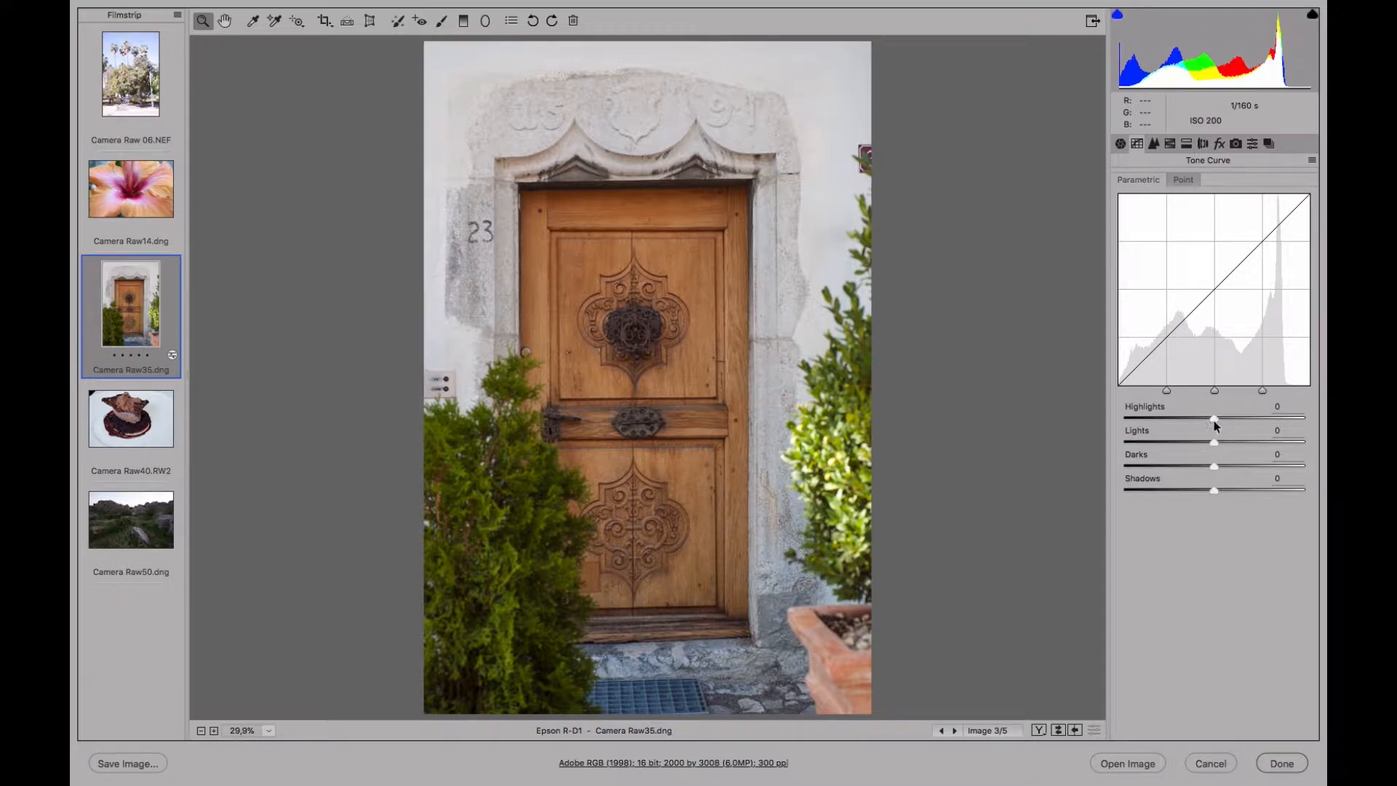
# Set the tone curve's Highlights to +21, Lights +9, Darks -13 and Shadows -14, and compare the photo with and without the curve
pyautogui.moveTo(1215, 419); pyautogui.dragTo(1200, 489)
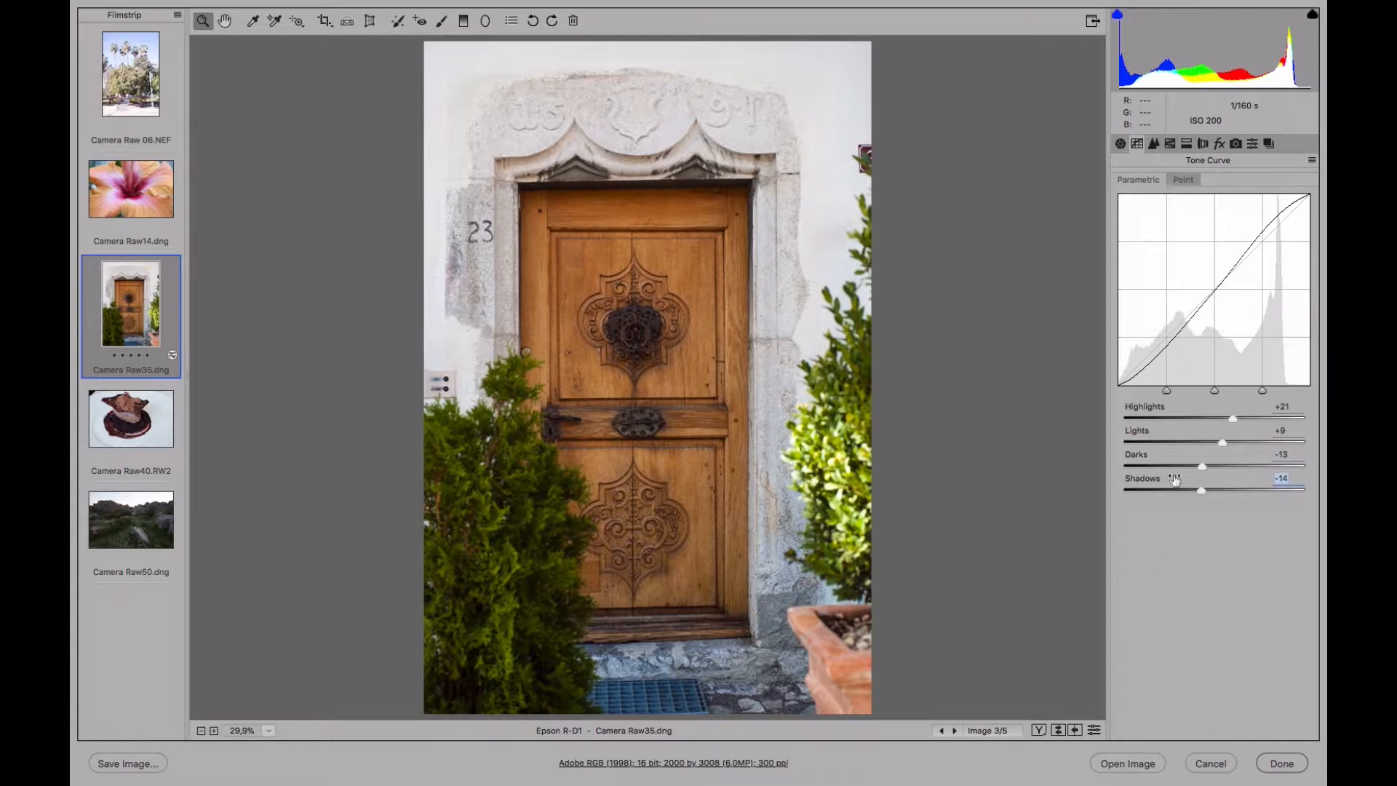
pyautogui.click(1093, 730)
pyautogui.click(1093, 730)
pyautogui.click(1094, 730)
pyautogui.click(1094, 730)
# Save the door photo's current development as a snapshot named "Revalada y curva paramétrica"
pyautogui.click(1268, 144)
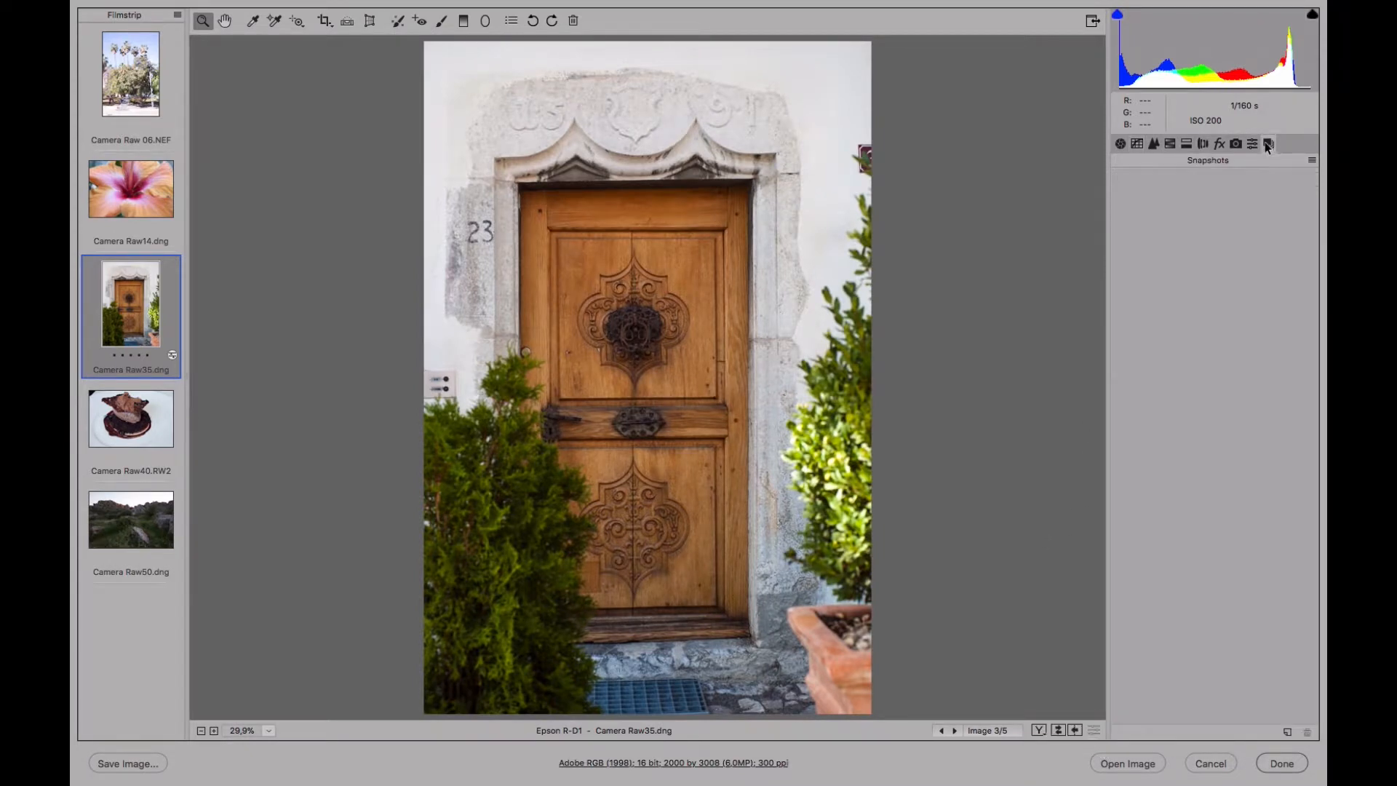
pyautogui.click(1287, 733)
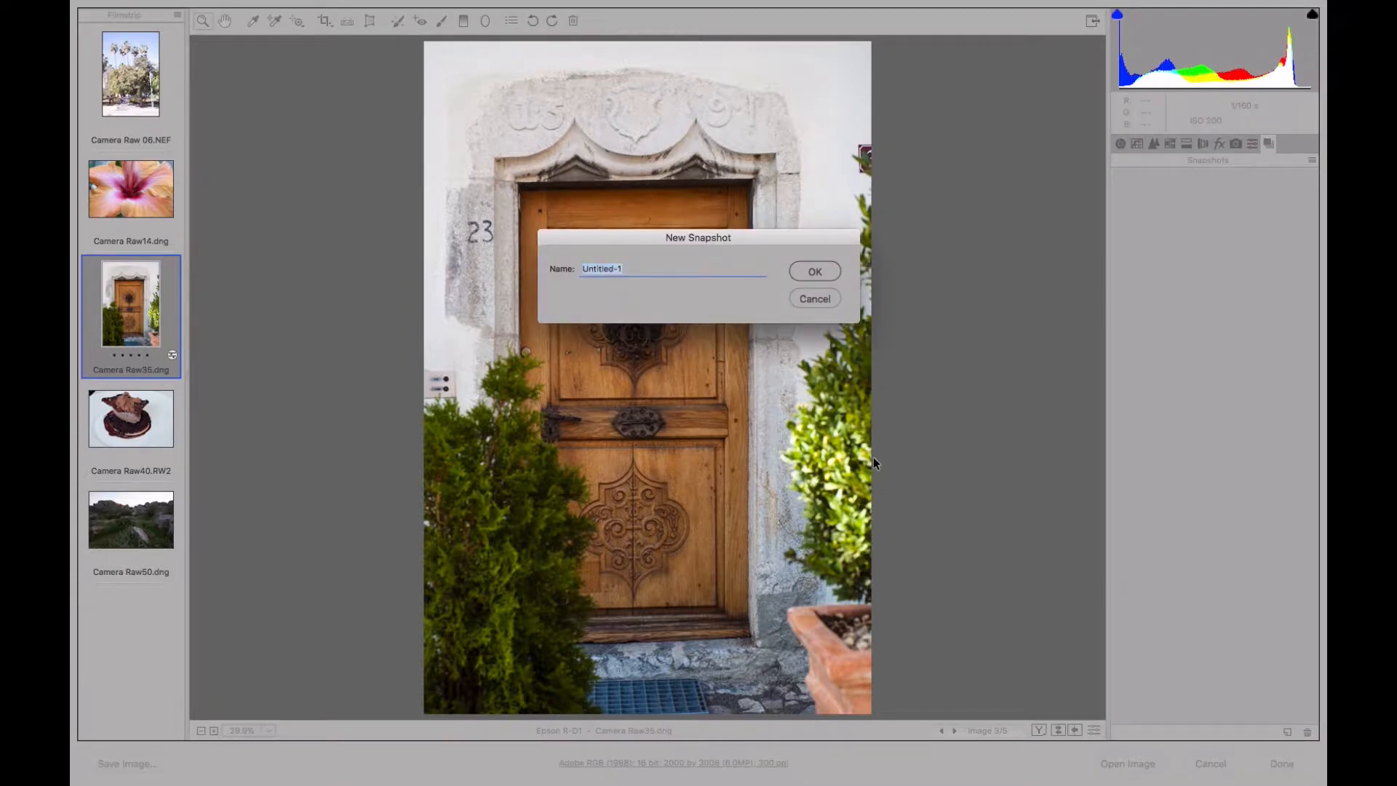
pyautogui.write('Revalada')
pyautogui.write(' y co')
pyautogui.click(814, 272)
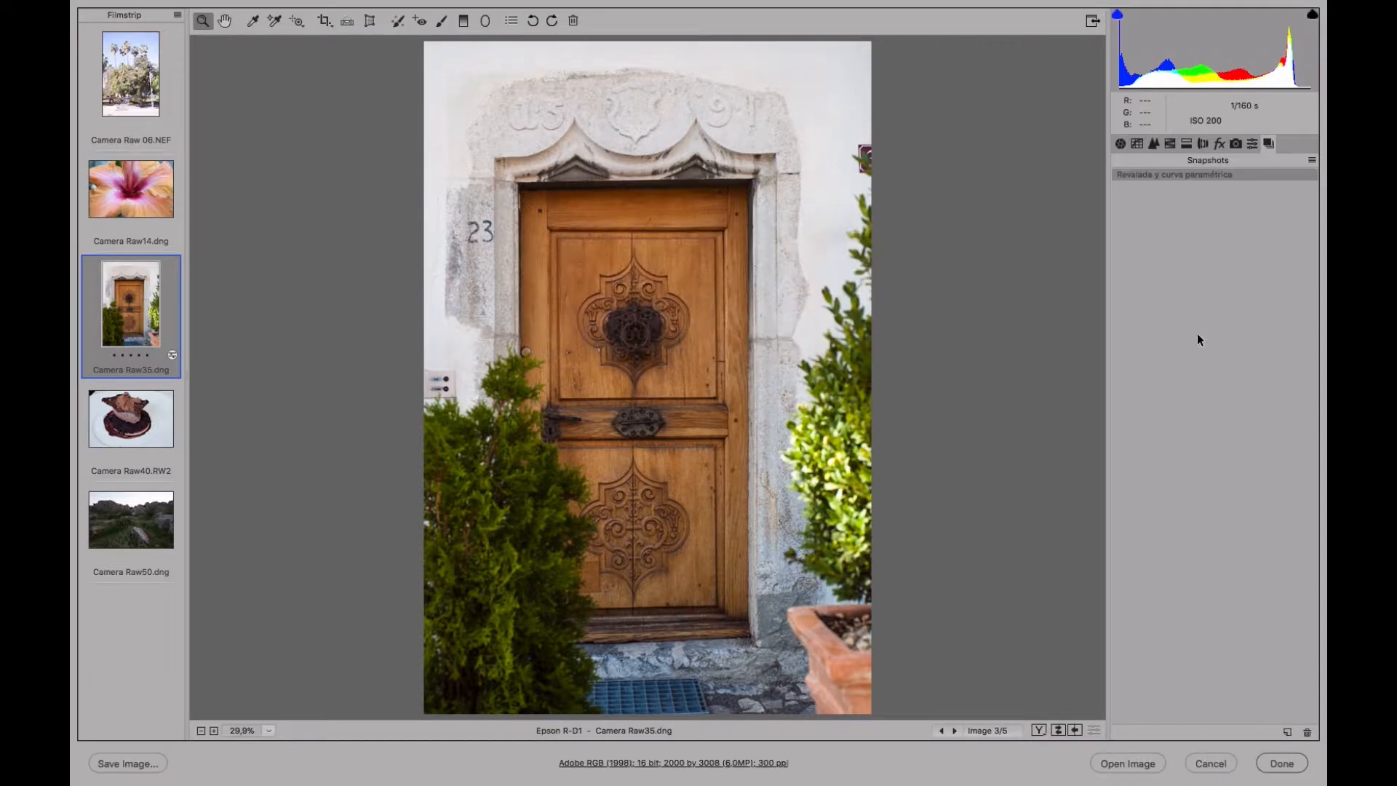
# Return the door photo to its undeveloped default settings and save that state as a snapshot named "Original"
pyautogui.click(1287, 732)
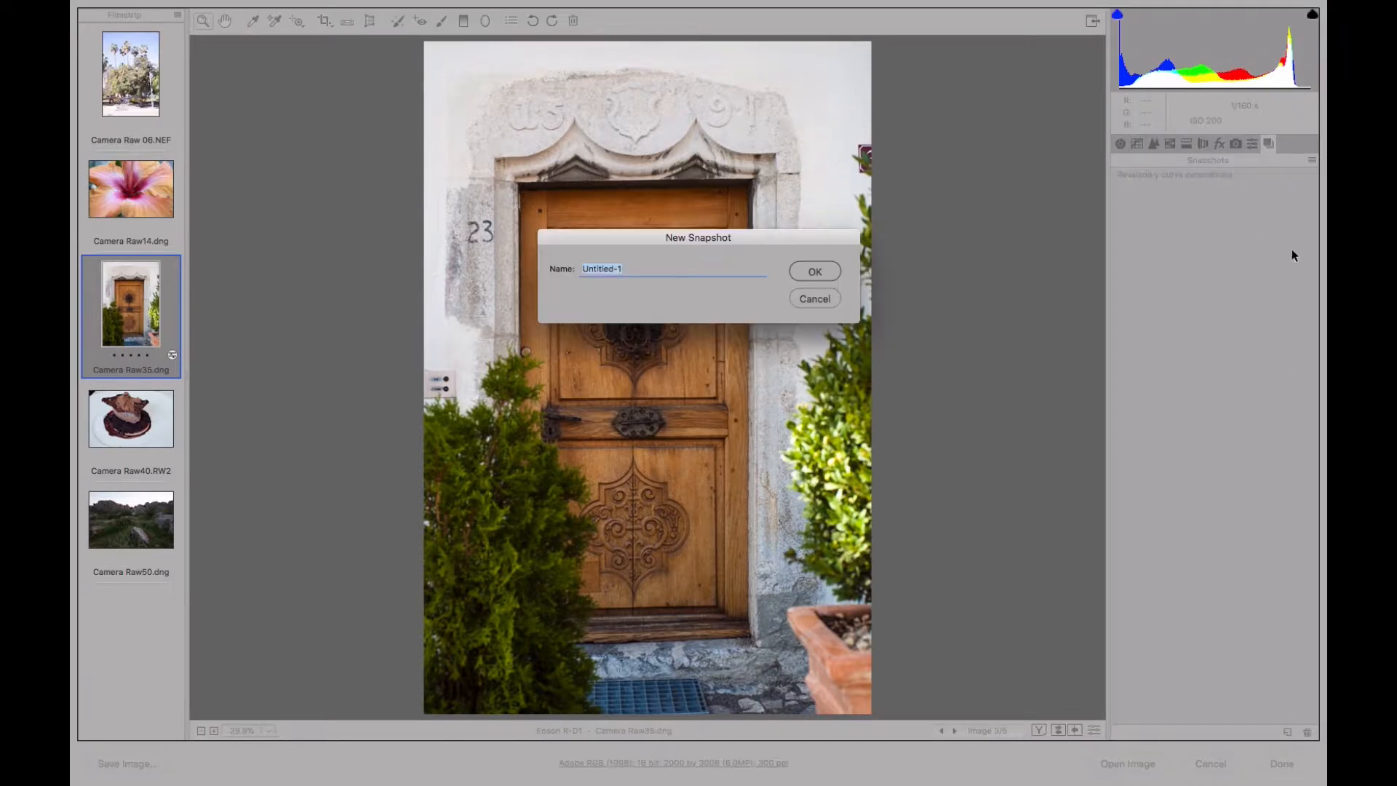
pyautogui.click(825, 300)
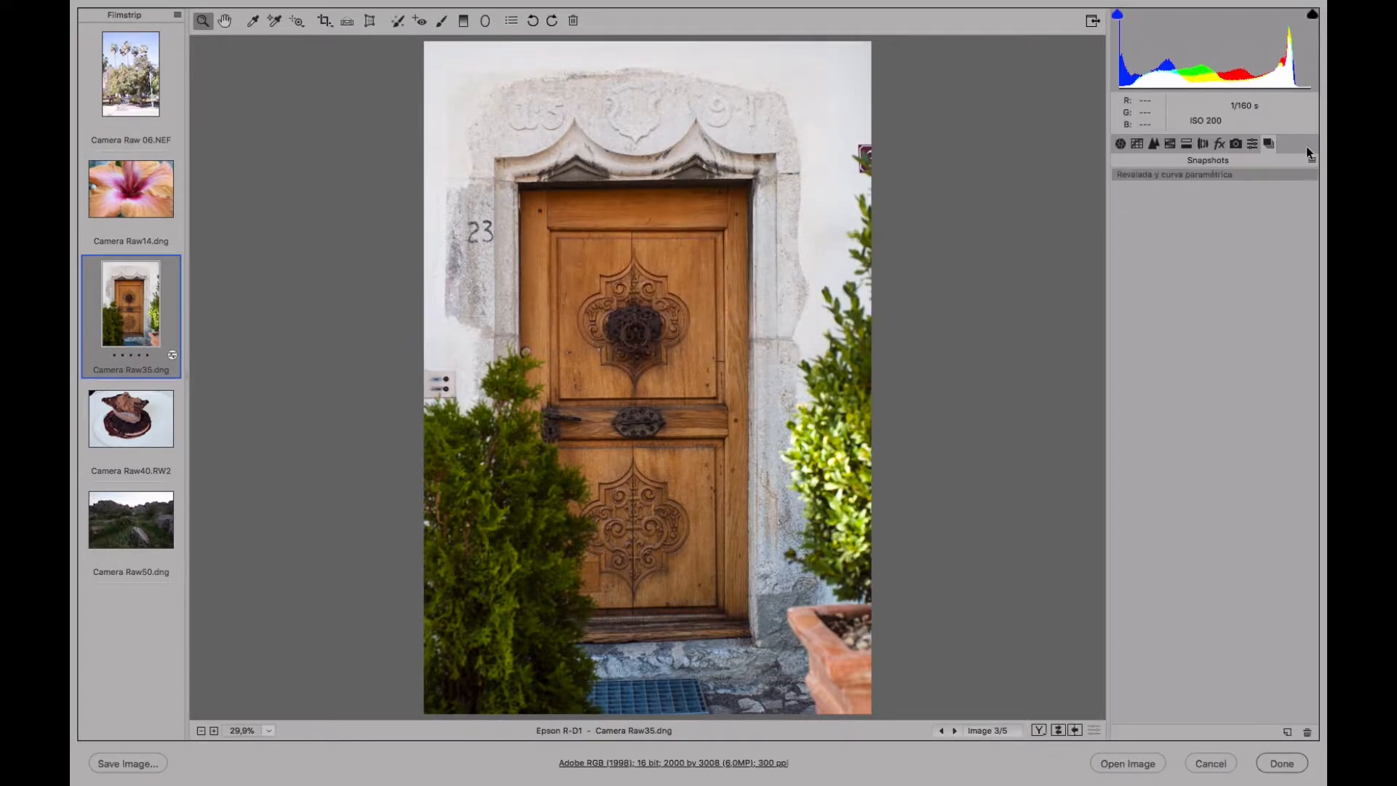
pyautogui.click(1311, 160)
pyautogui.click(1235, 193)
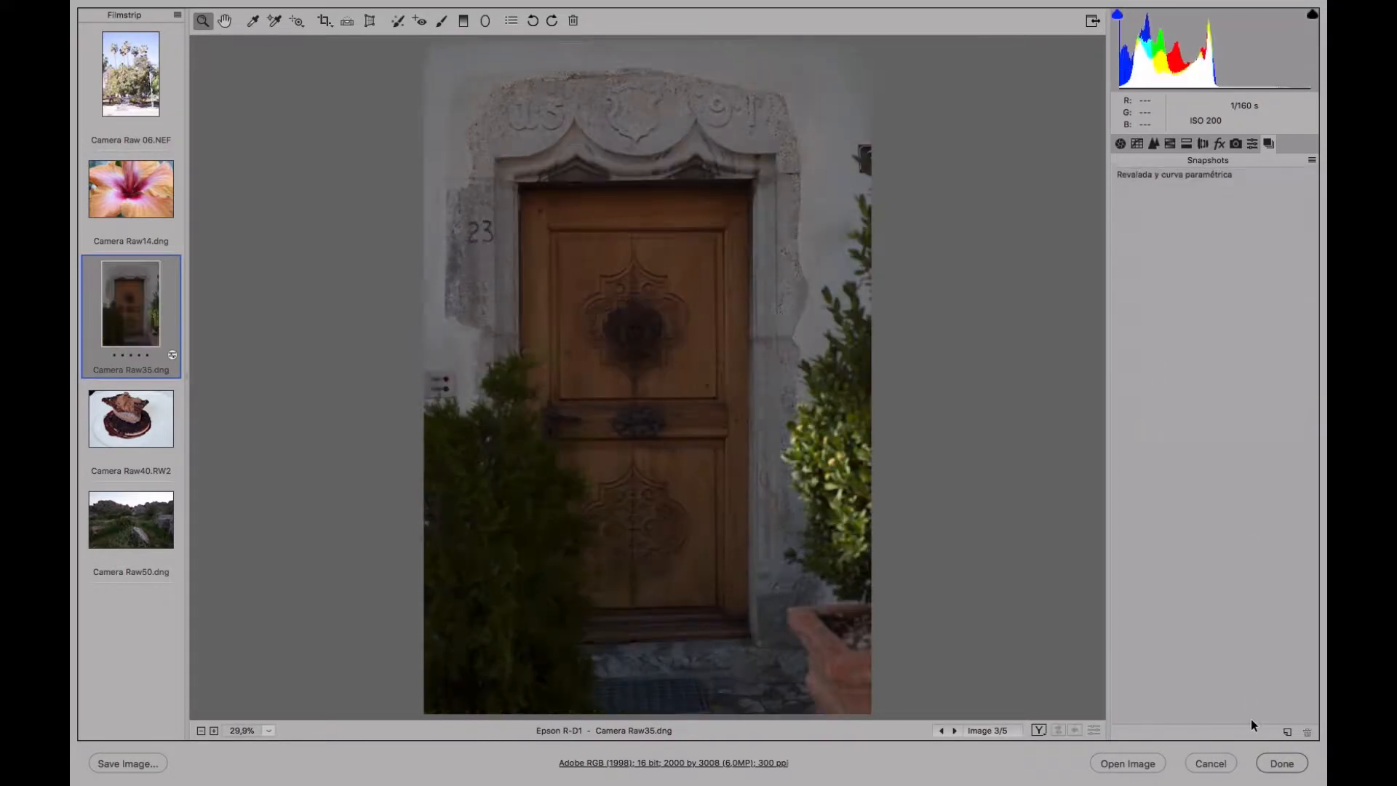
pyautogui.click(1287, 732)
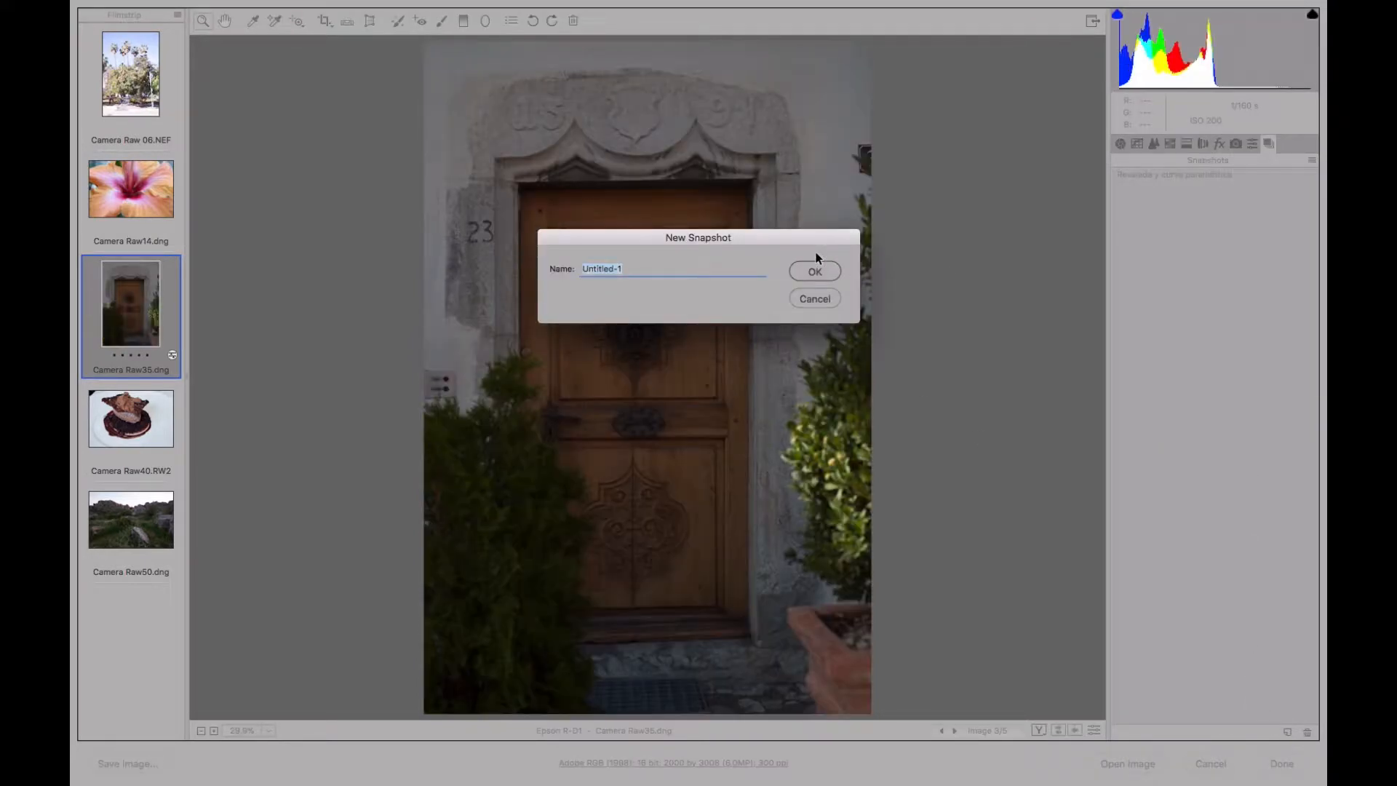
pyautogui.write('Original')
pyautogui.click(826, 272)
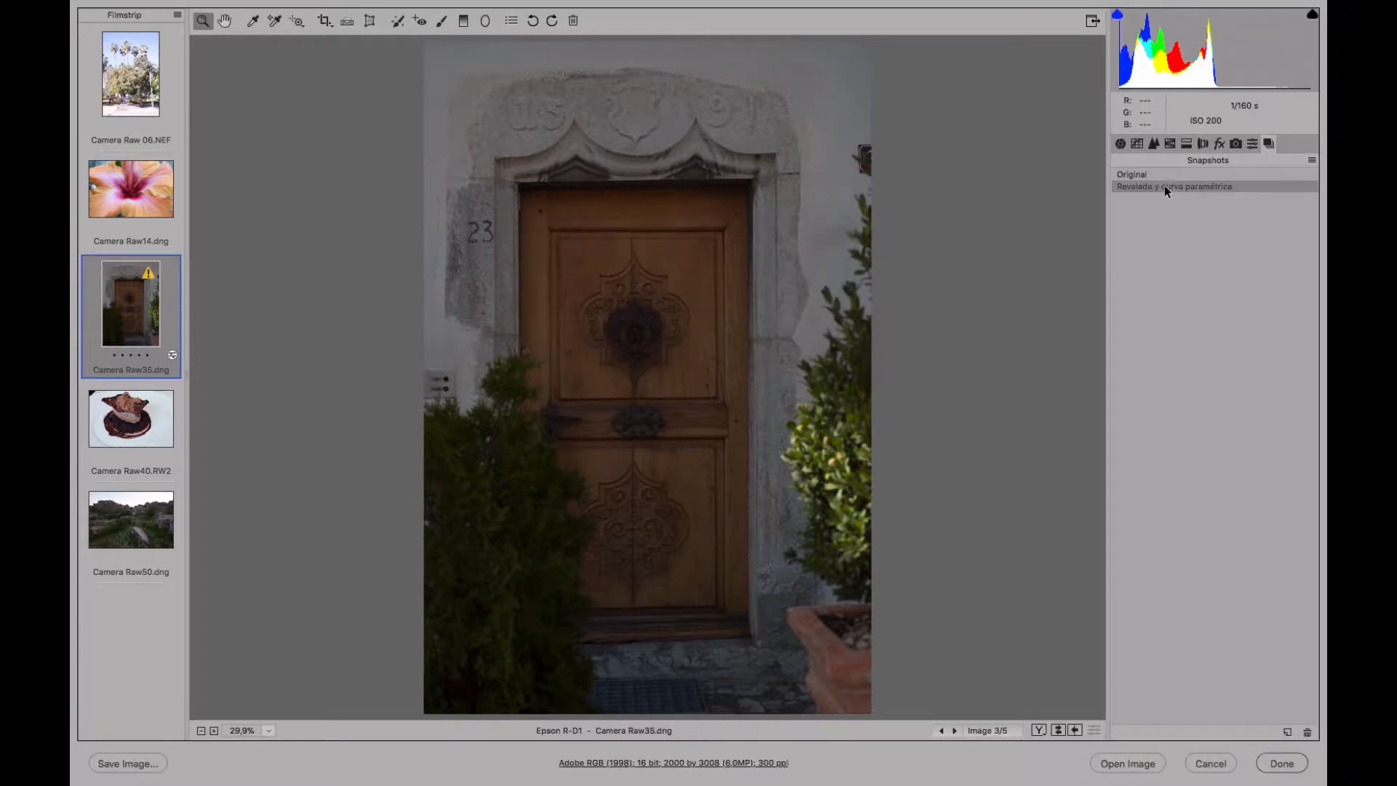
# Compare the "Original" and "Revalada y curva paramétrica" snapshots, leaving the developed one applied to the door photo
pyautogui.click(1164, 185)
pyautogui.click(1164, 176)
pyautogui.click(1166, 187)
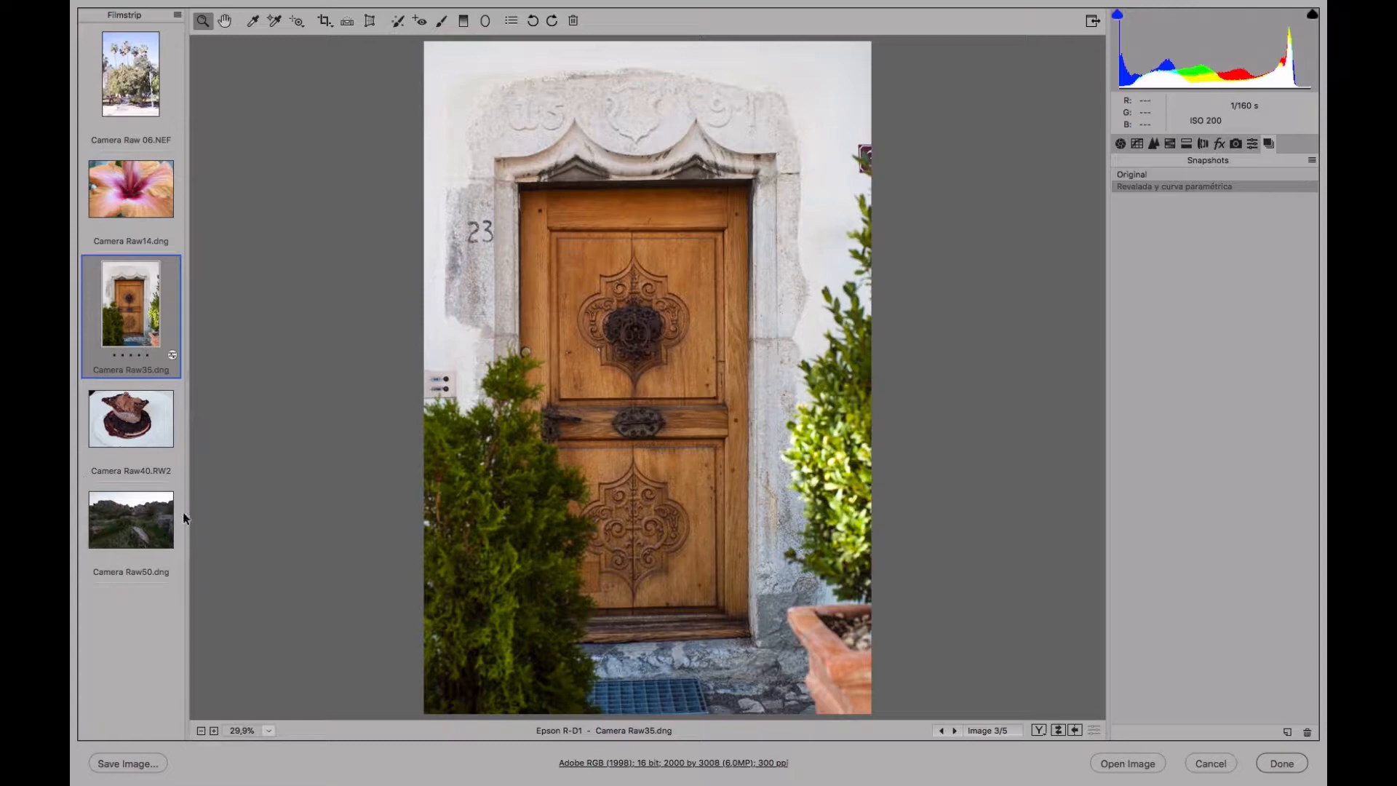
# Develop the flower photo Camera Raw14.dng with Temperature 4650, Tint -10, Shadows +14, Clarity +18 and Vibrance +27
pyautogui.click(145, 198)
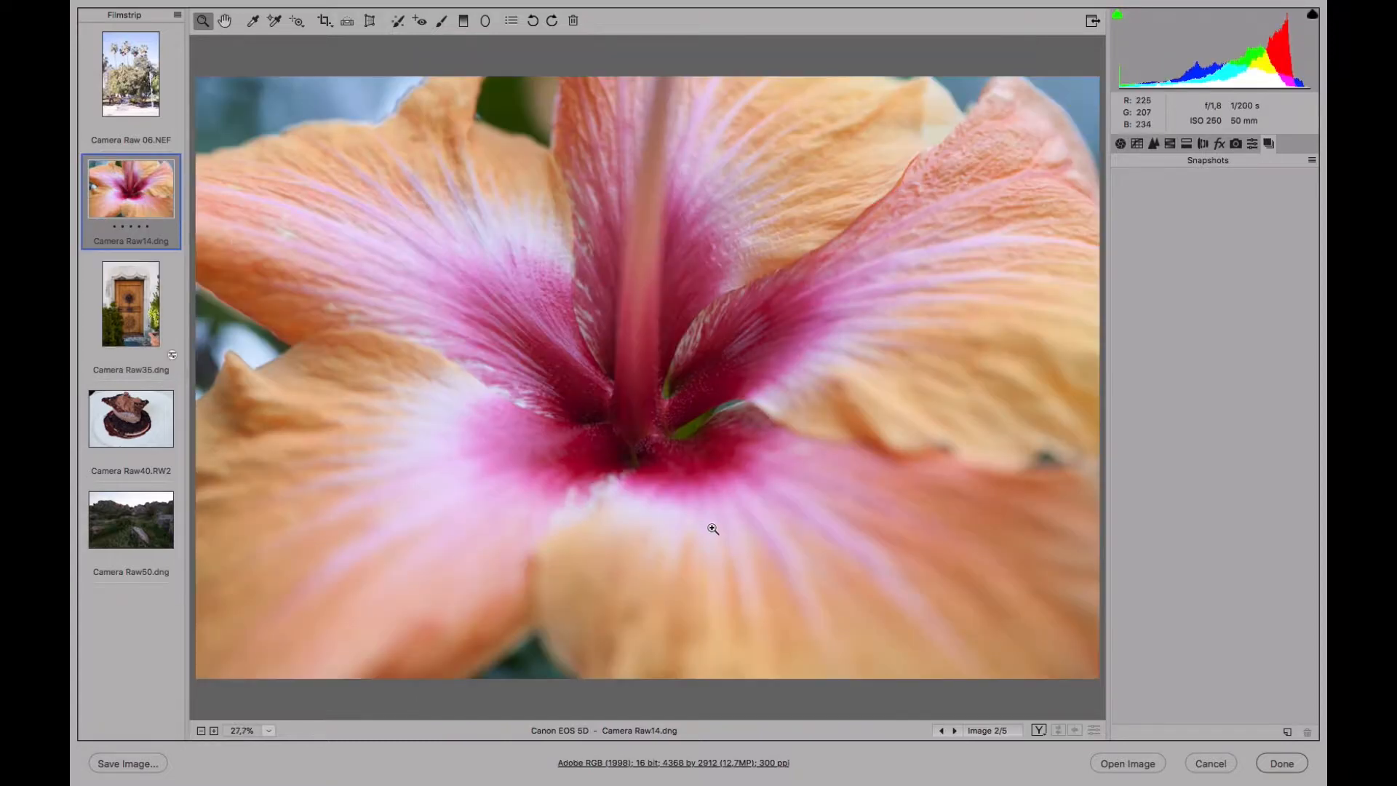
pyautogui.click(1120, 144)
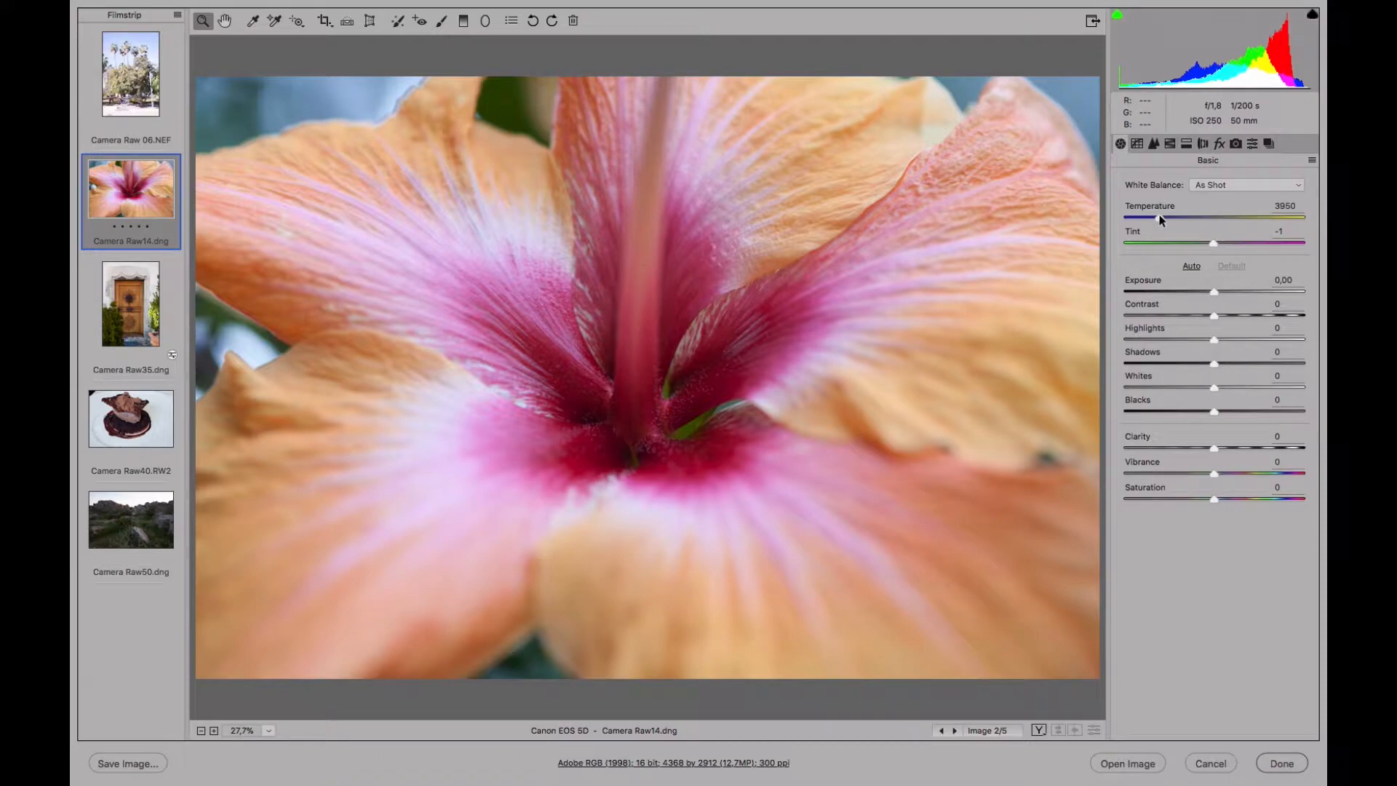
pyautogui.moveTo(1161, 218); pyautogui.dragTo(1207, 241)
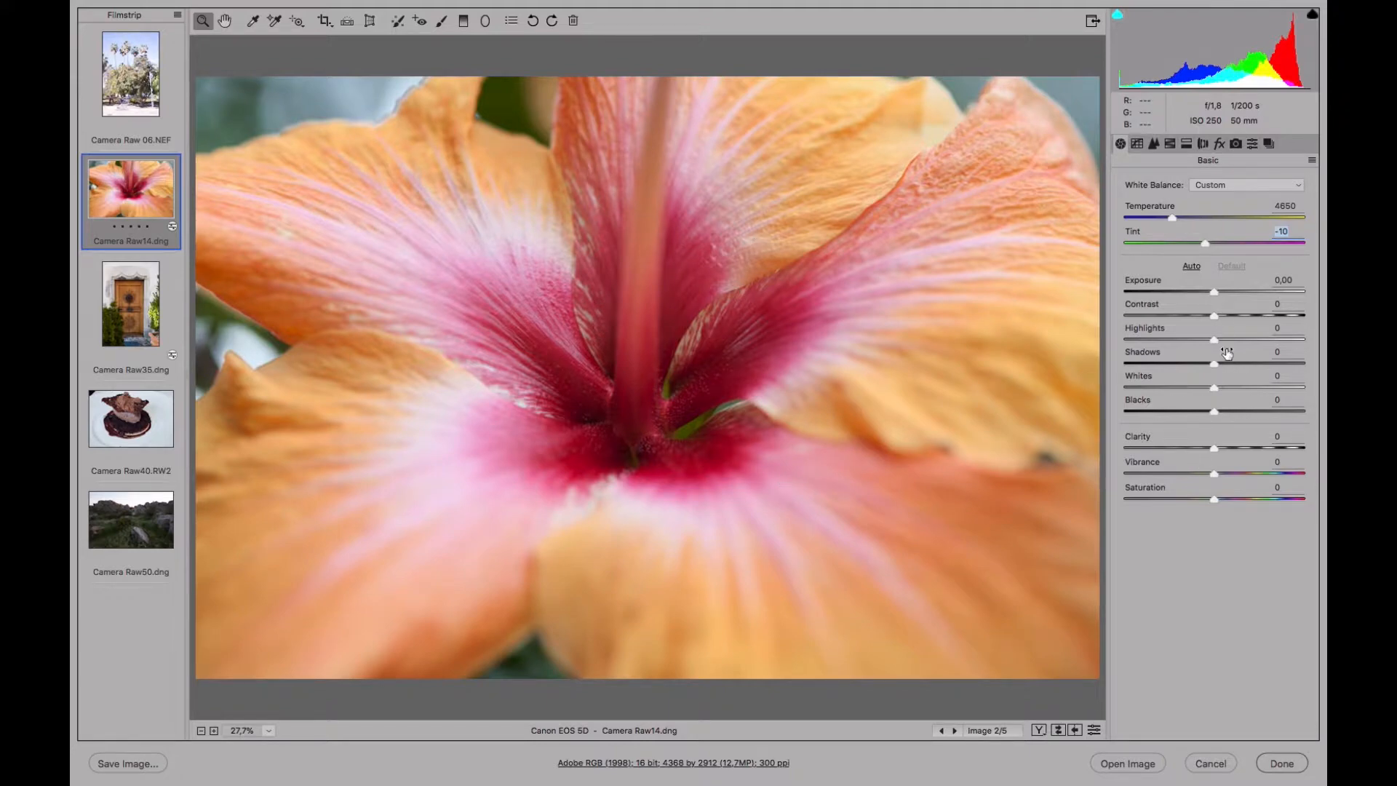
pyautogui.moveTo(1226, 361); pyautogui.dragTo(1227, 362)
pyautogui.moveTo(1214, 446); pyautogui.dragTo(1238, 472)
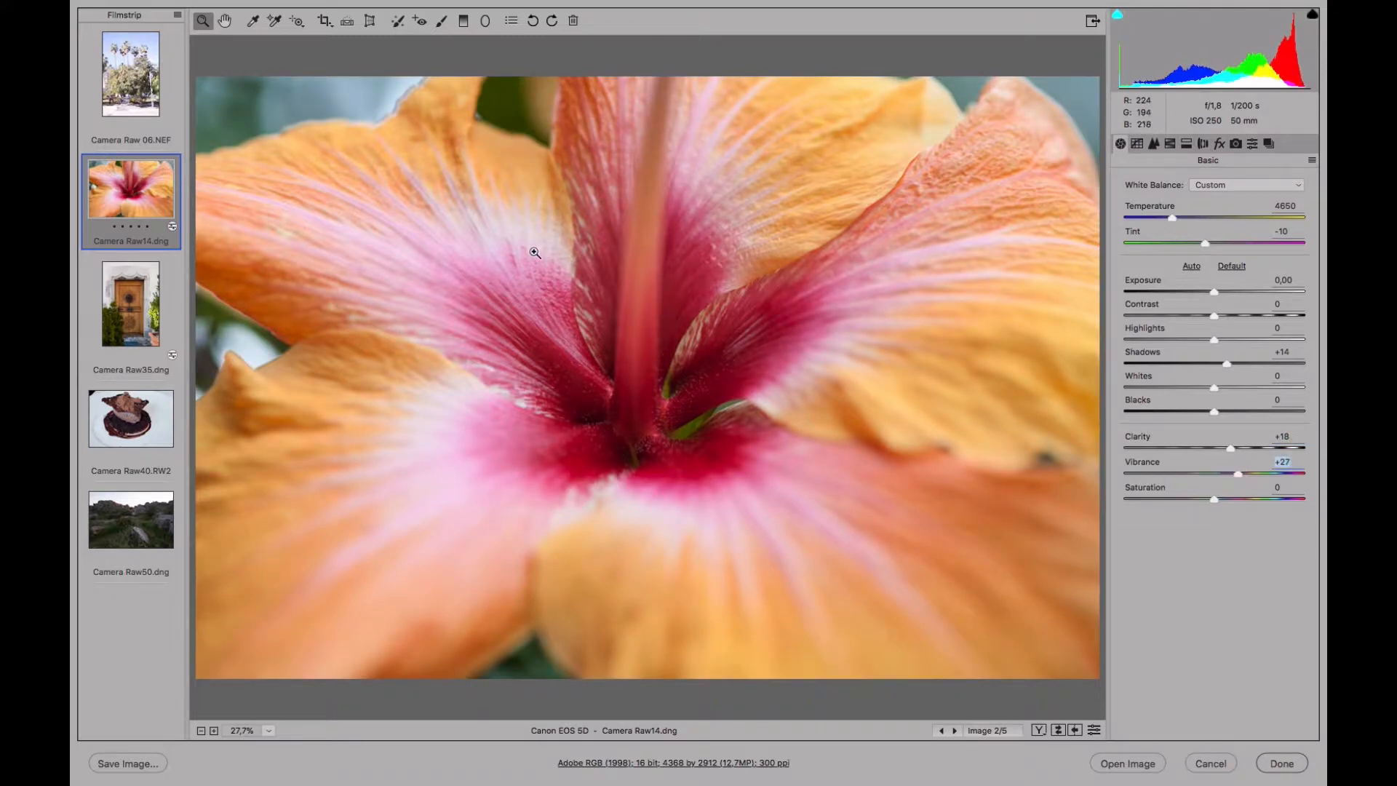
# Compare the parametric and point versions of the flower photo's tone curve, ending on the point curve
pyautogui.click(1137, 144)
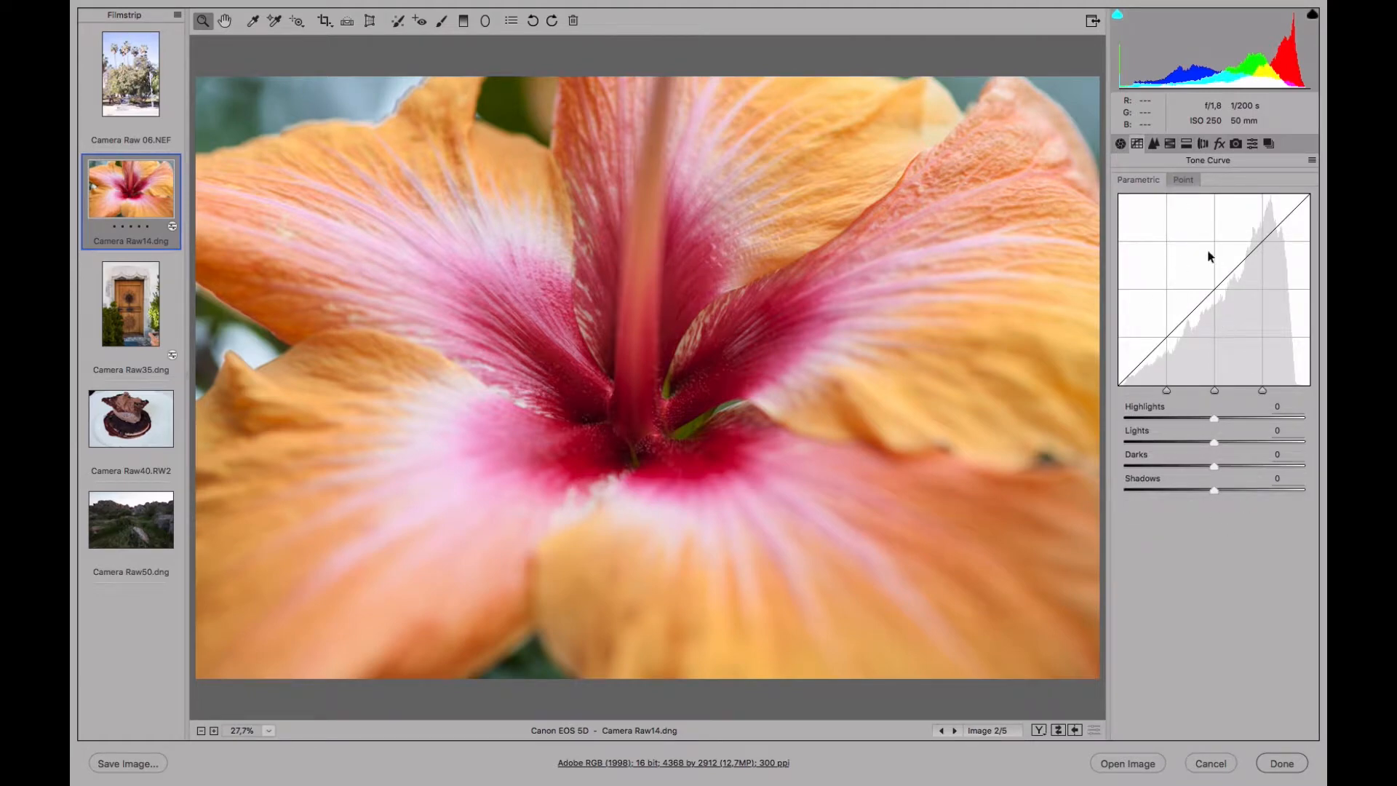
pyautogui.click(1184, 180)
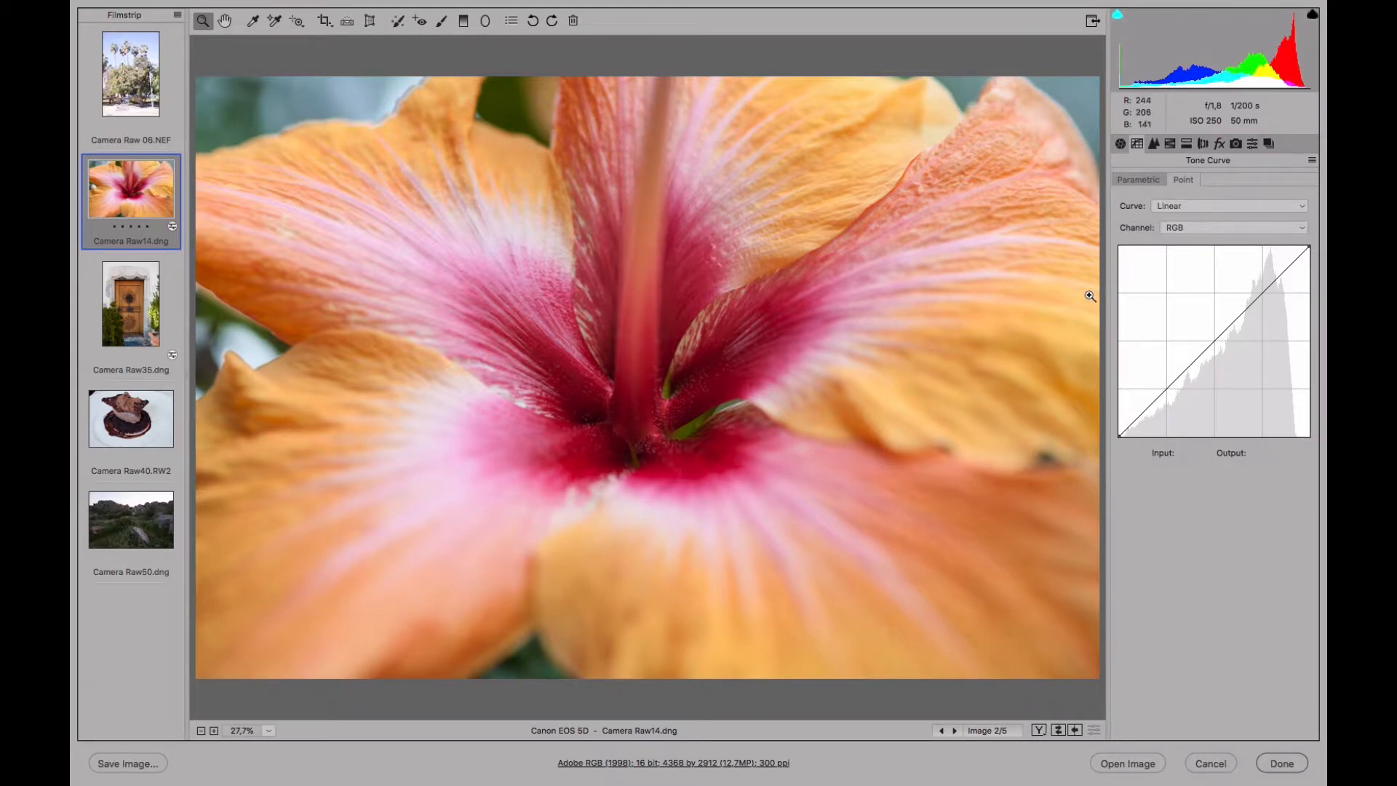
pyautogui.click(1138, 181)
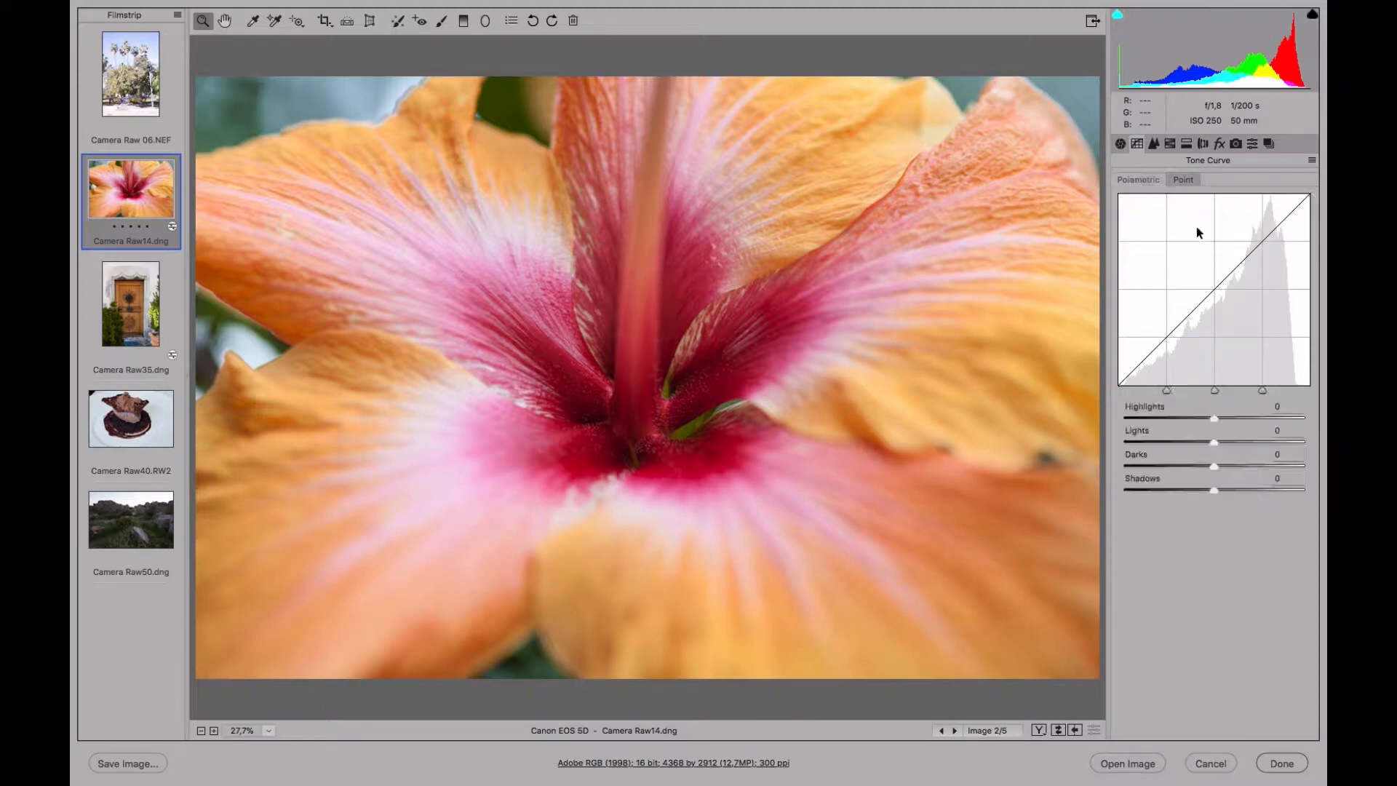
pyautogui.click(1189, 179)
pyautogui.click(1133, 178)
pyautogui.click(1189, 178)
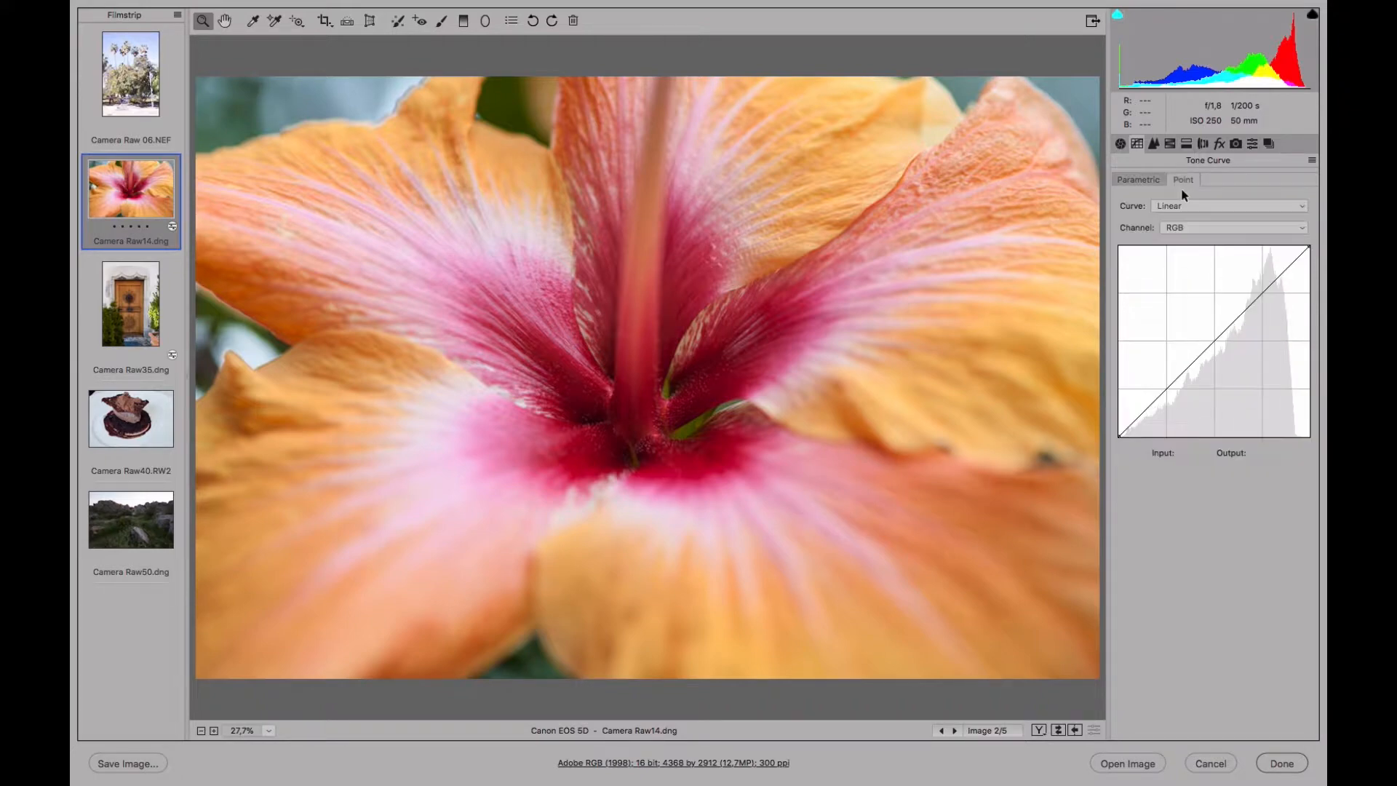
# Add five control points along the flower's RGB point curve and adjust the lower-midtone point, ending at Input 75, Output 74
pyautogui.click(1235, 322)
pyautogui.click(1173, 385)
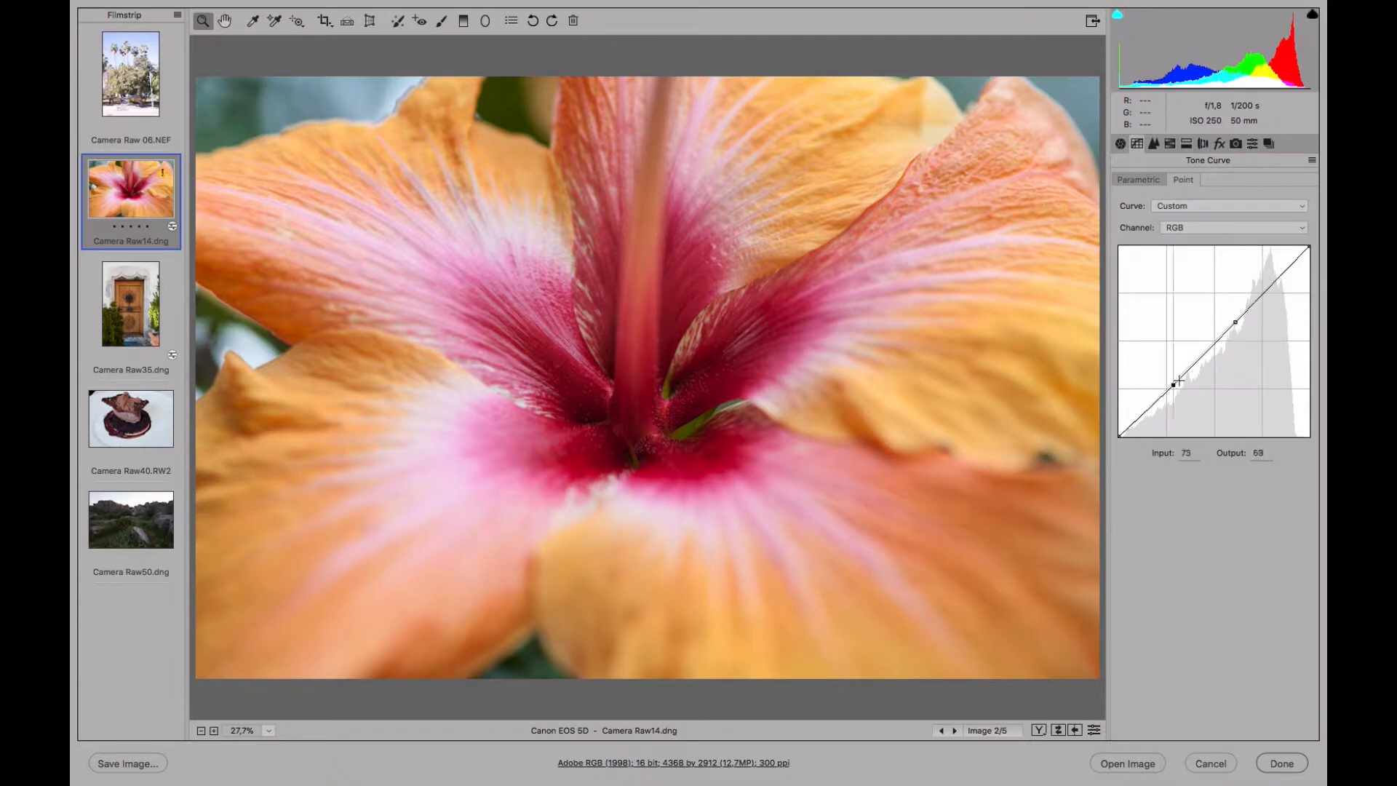
pyautogui.click(1265, 289)
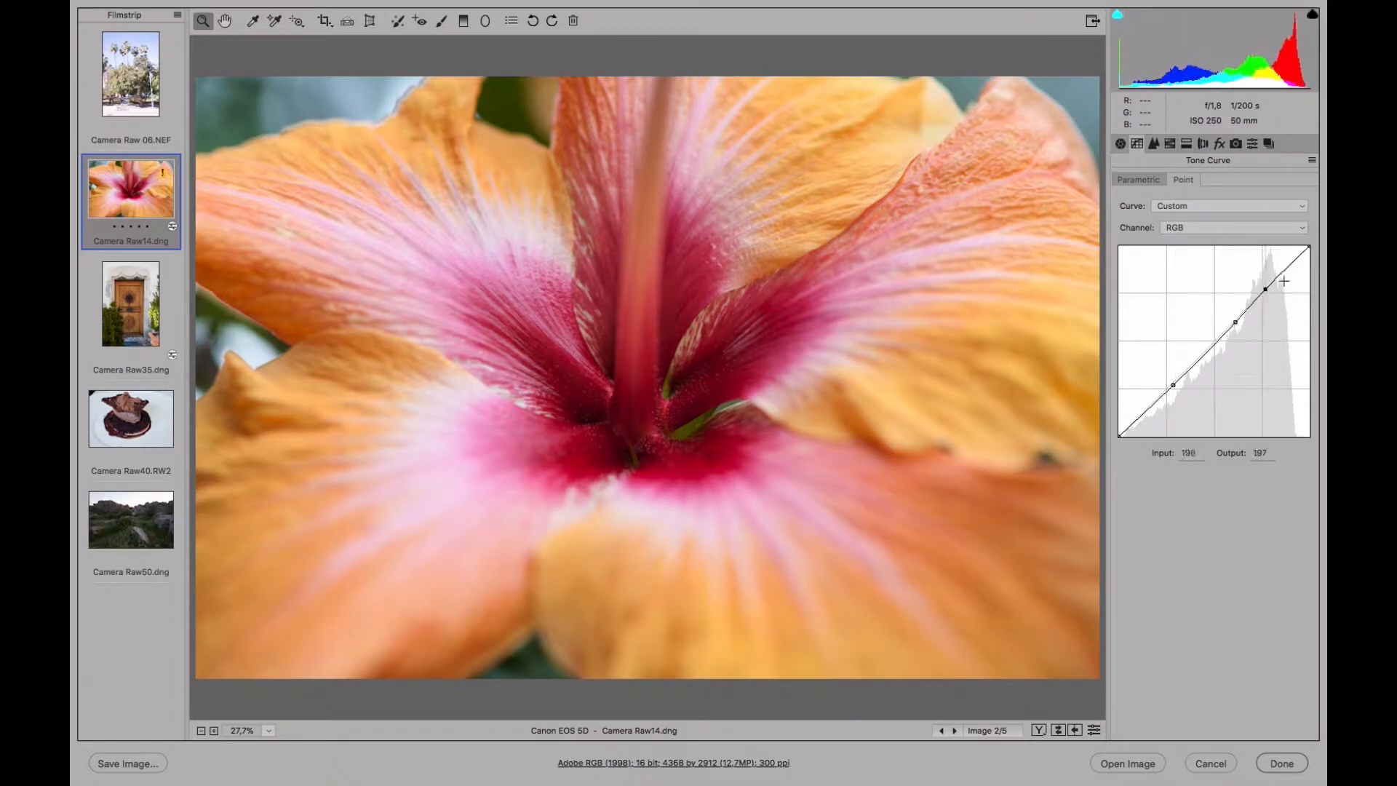
pyautogui.click(1146, 410)
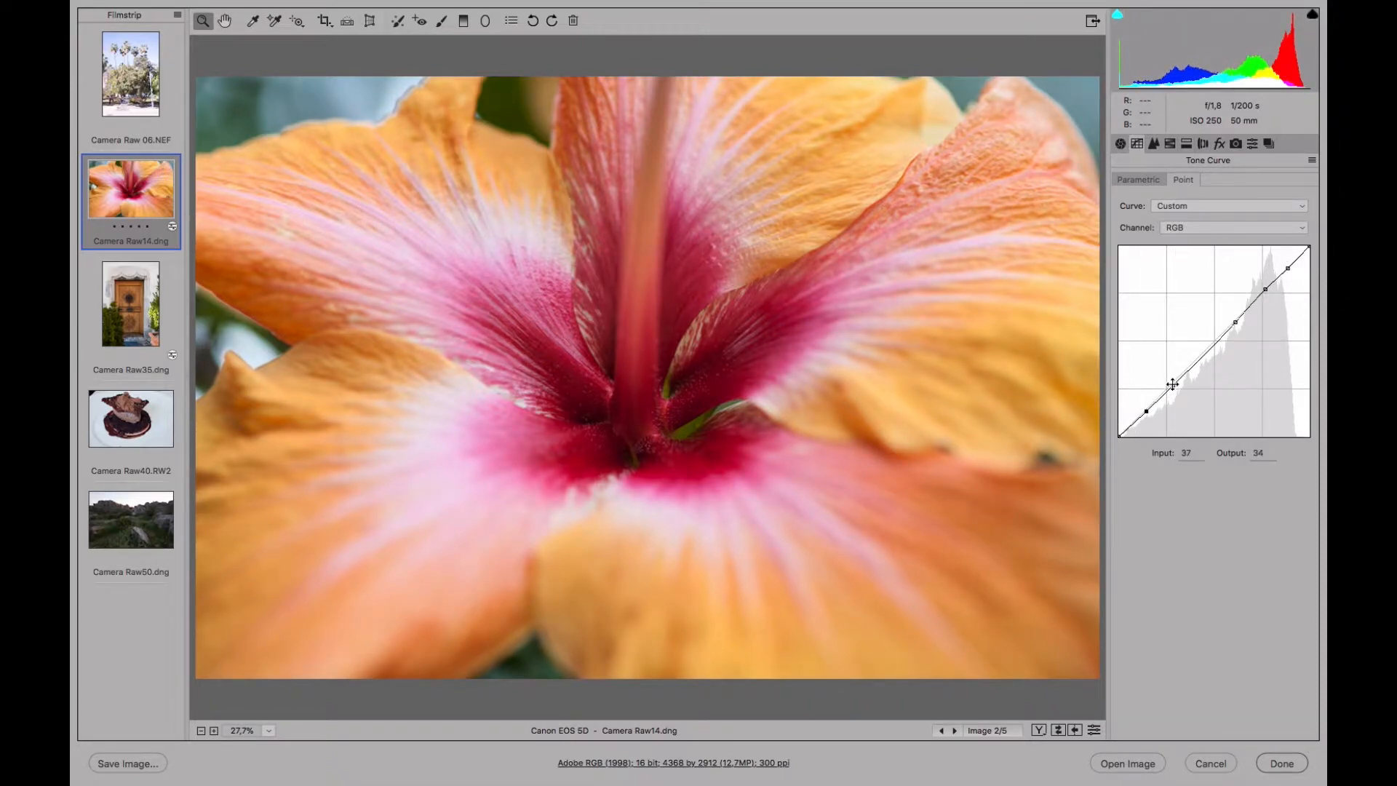
pyautogui.moveTo(1172, 384); pyautogui.dragTo(1180, 393)
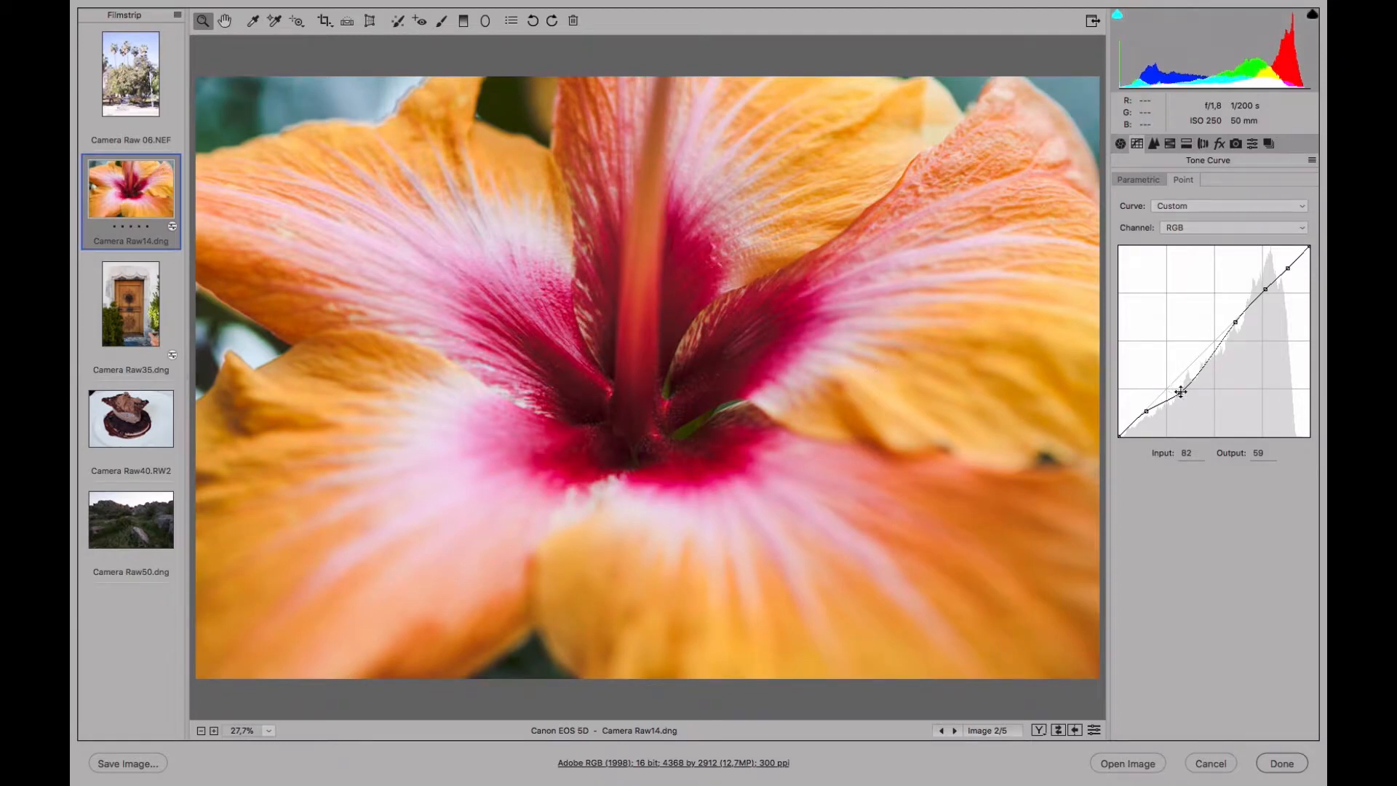
pyautogui.moveTo(1179, 393); pyautogui.dragTo(1181, 392)
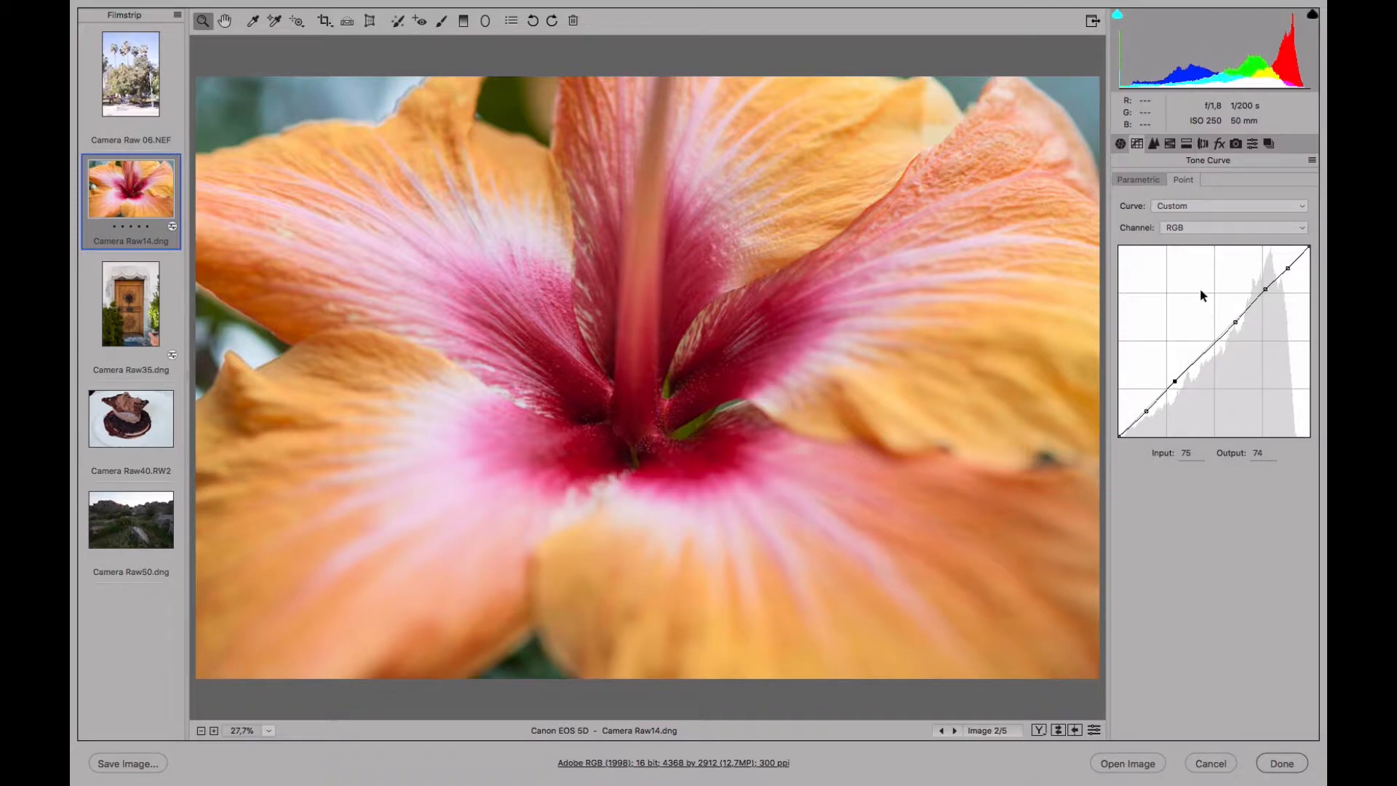
# Add eight more control points along the flower's RGB point curve, spread from the shadows to the highlights
pyautogui.click(1204, 350)
pyautogui.click(1220, 339)
pyautogui.click(1253, 302)
pyautogui.click(1191, 362)
pyautogui.click(1156, 402)
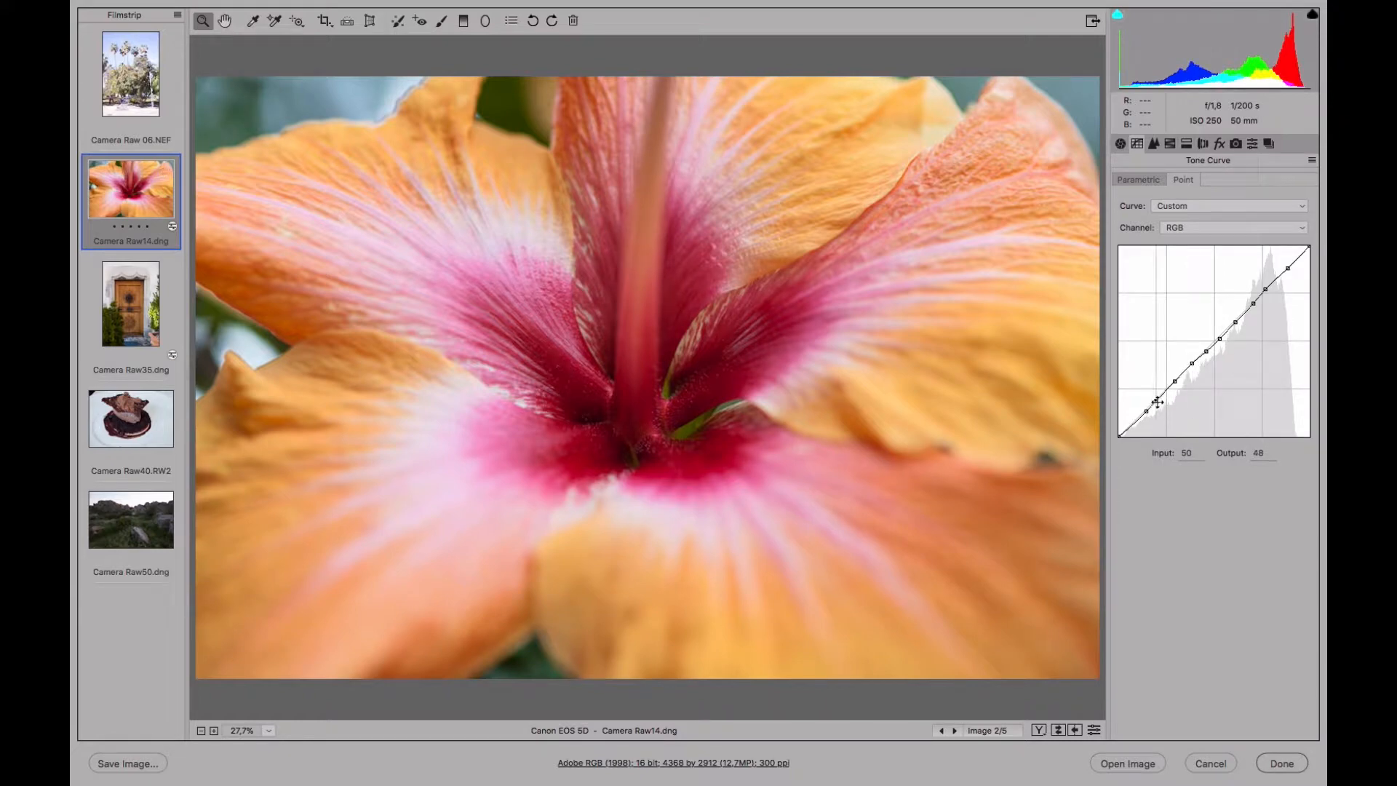
pyautogui.moveTo(1157, 401); pyautogui.dragTo(1159, 400)
pyautogui.click(1134, 422)
pyautogui.click(1275, 281)
pyautogui.click(1296, 262)
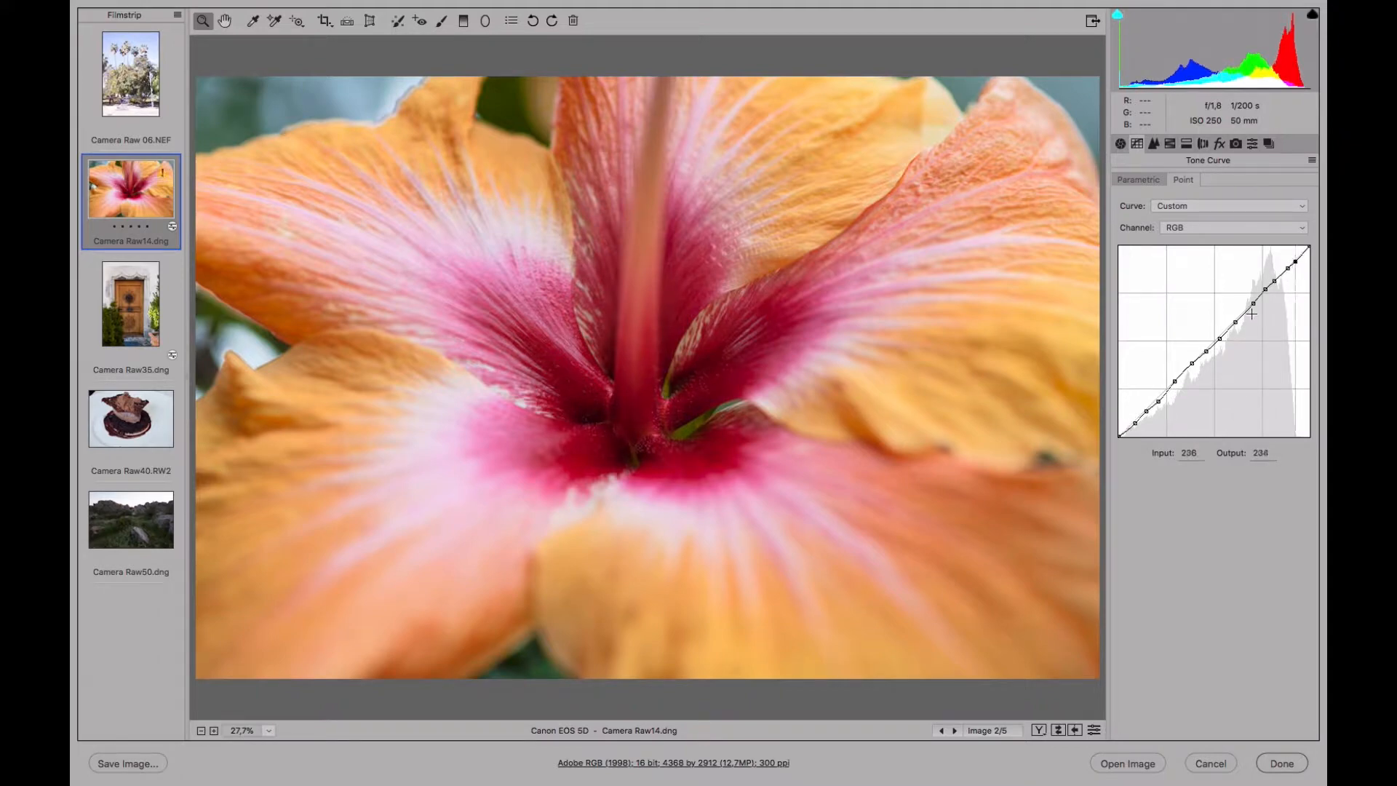
# Adjust the midtone point to Input 119, Output 117, and reset the RGB point curve to Linear
pyautogui.click(1206, 351)
pyautogui.moveTo(1207, 355); pyautogui.dragTo(1207, 351)
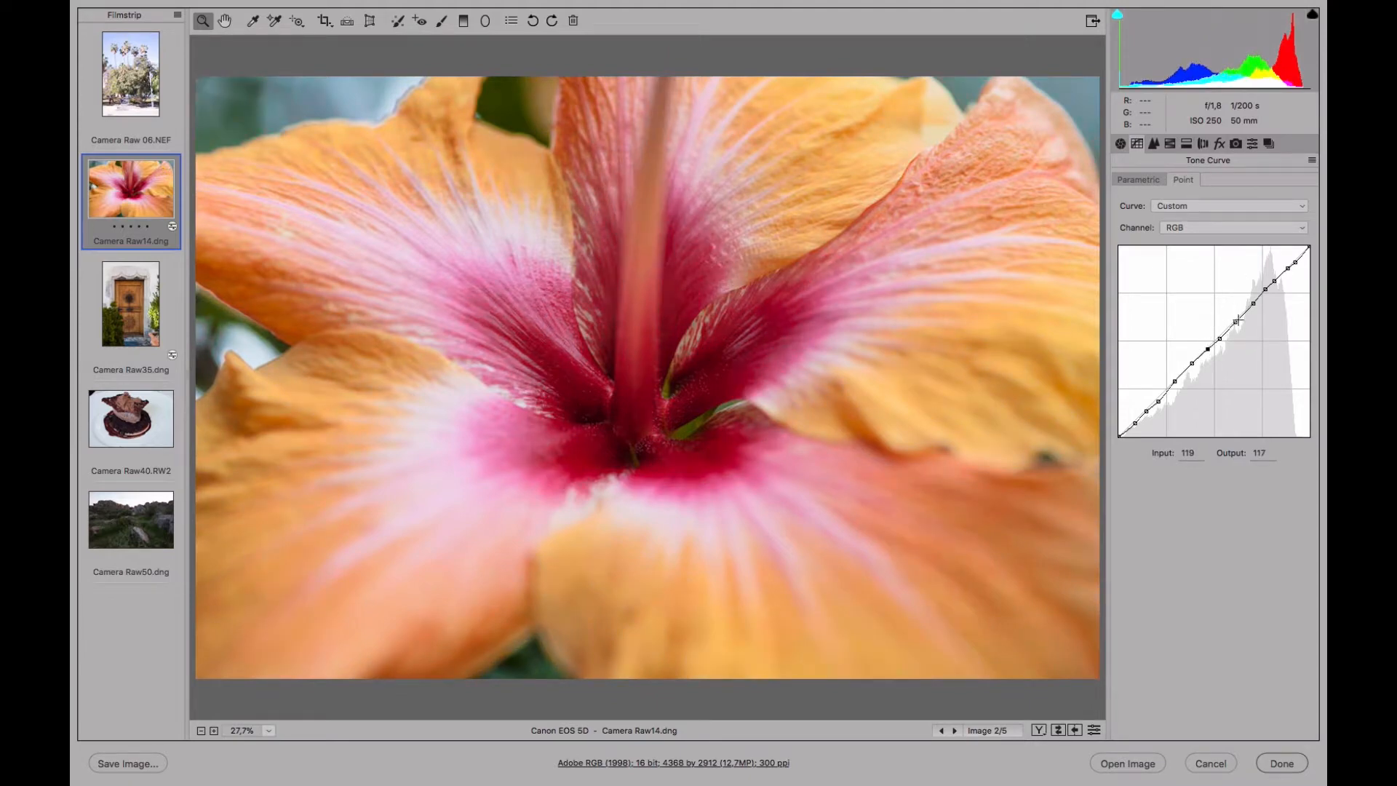
pyautogui.click(1196, 205)
pyautogui.click(1193, 170)
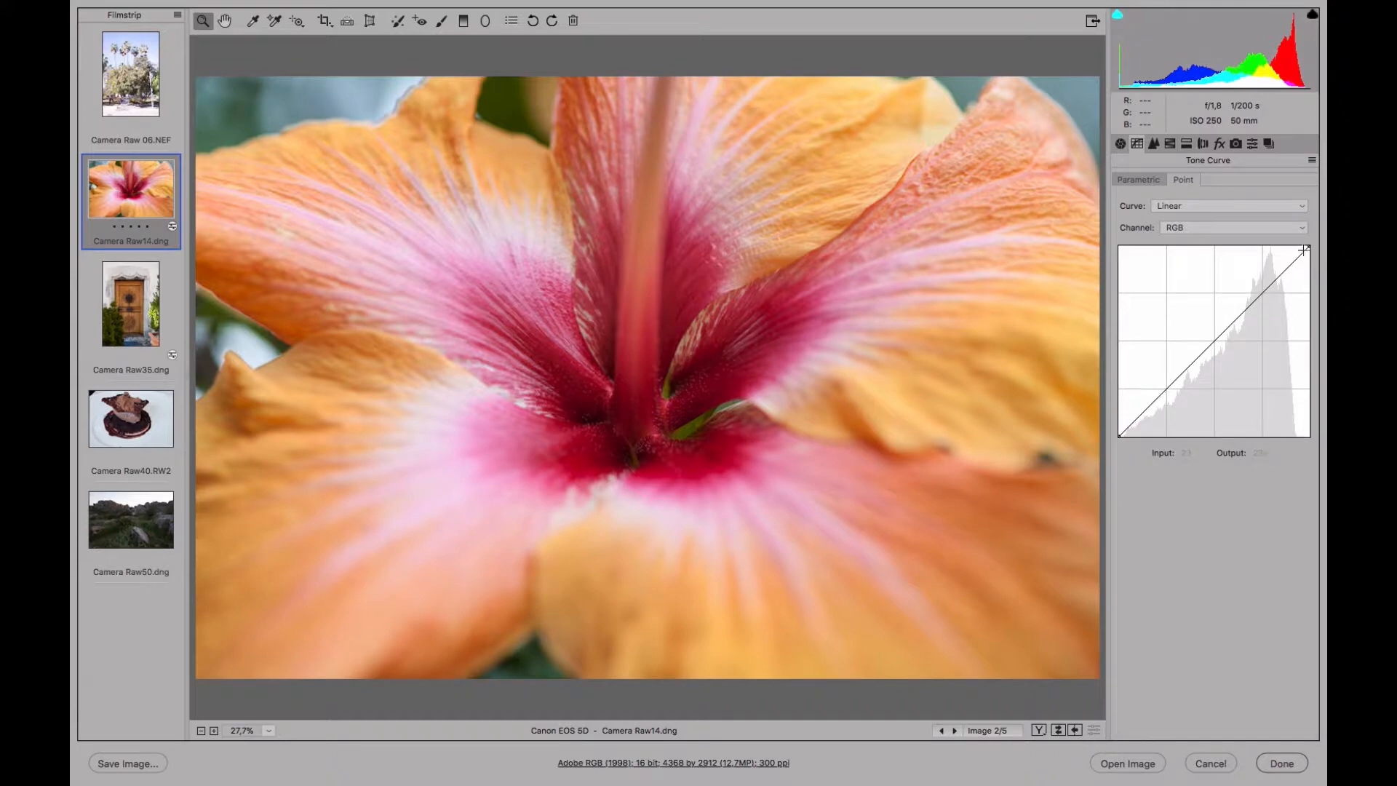
# Move the RGB curve's white end point to Input 4, Output 255, and undo a black-point raise to Output 17
pyautogui.moveTo(1310, 248); pyautogui.dragTo(1121, 247)
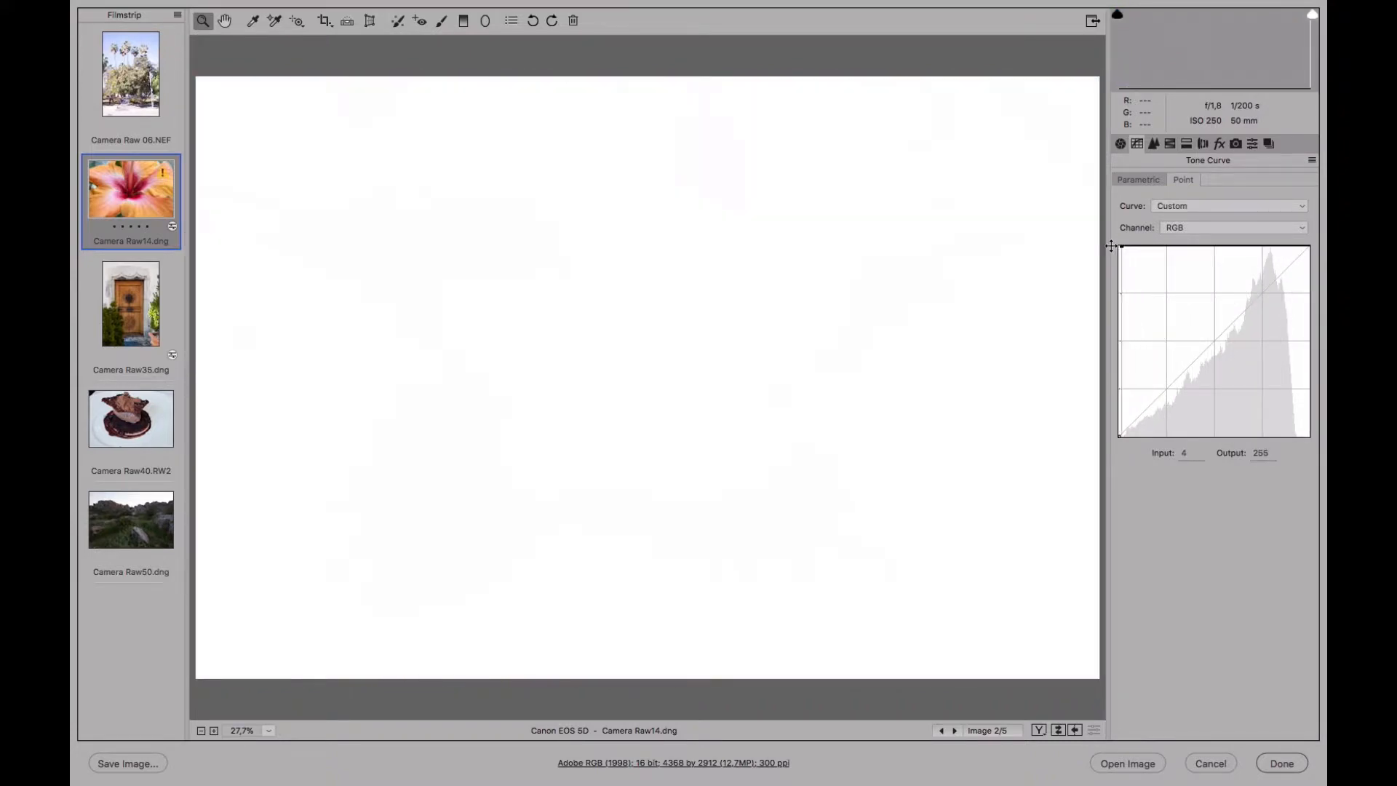
pyautogui.moveTo(1119, 436); pyautogui.dragTo(1119, 423)
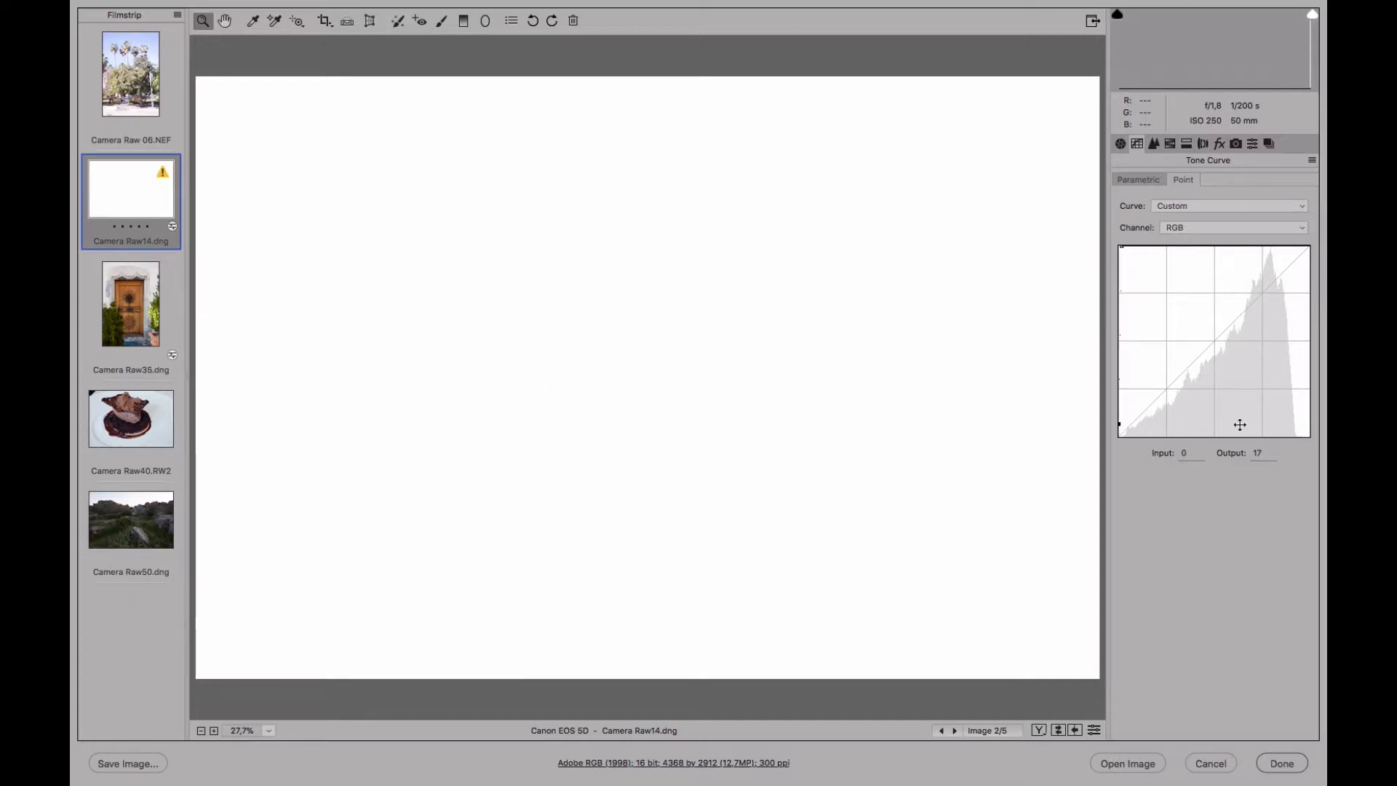
pyautogui.hotkey('ctrl', 'z')
# Move the RGB curve's white end point to Input 255, Output 0, and raise it back to Output 255
pyautogui.moveTo(1123, 247); pyautogui.dragTo(1317, 452)
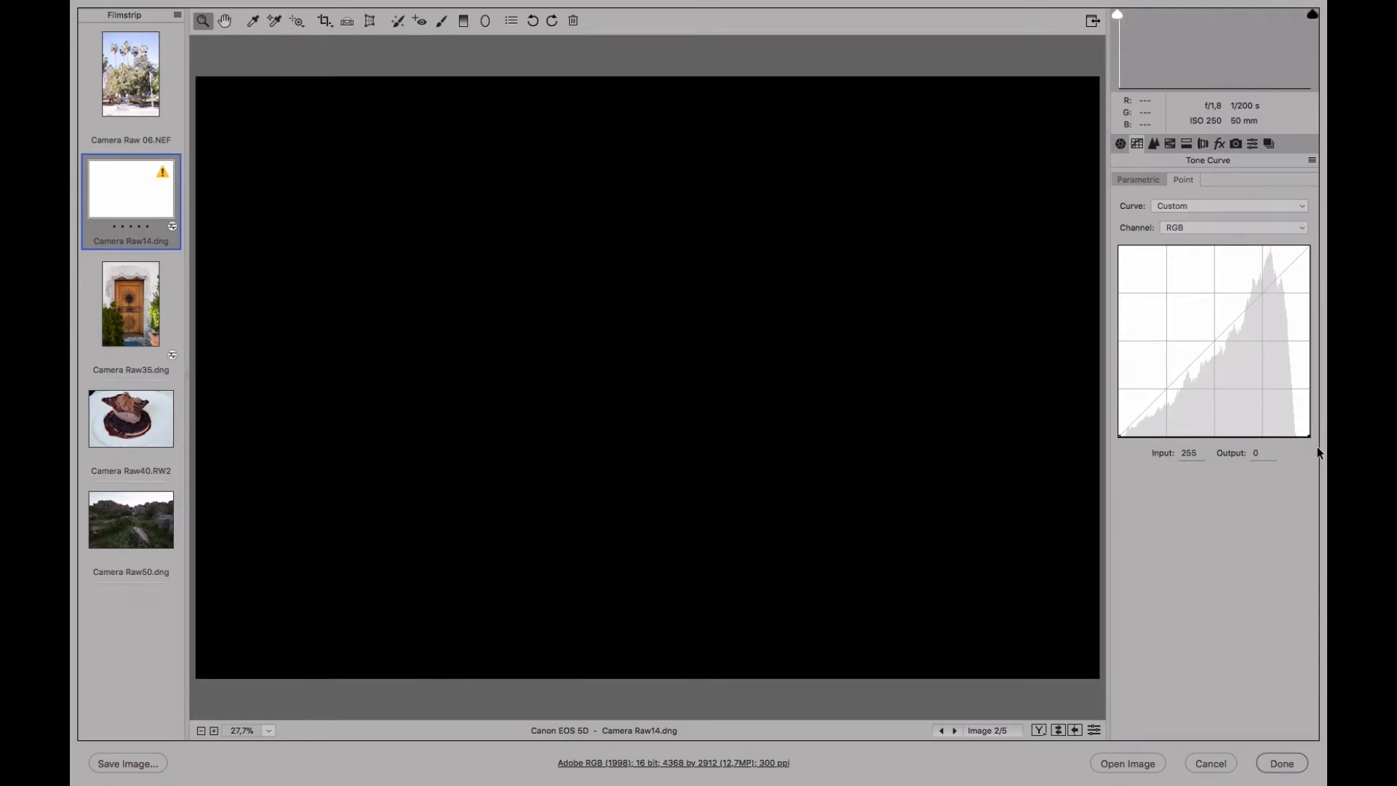
pyautogui.moveTo(1317, 449); pyautogui.dragTo(1311, 383)
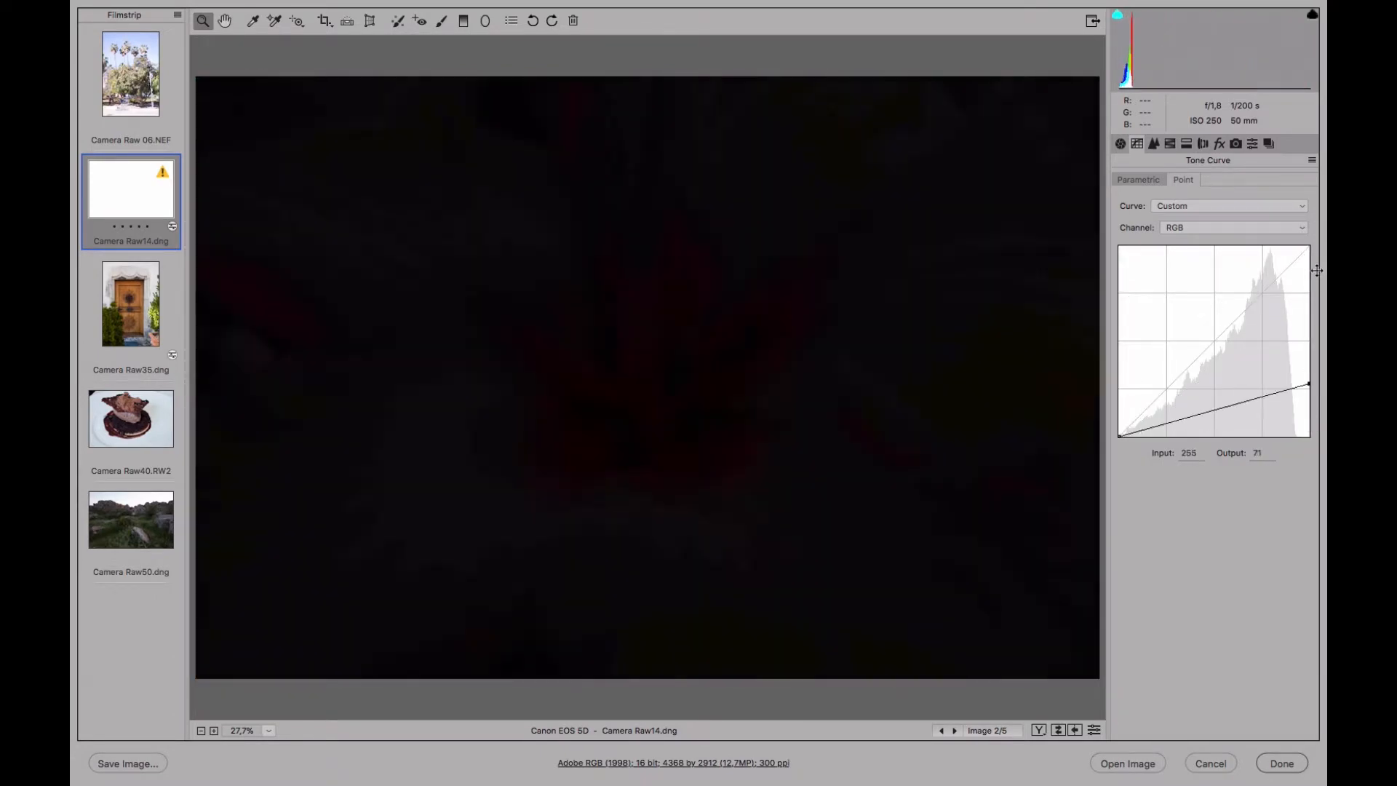
pyautogui.moveTo(1316, 270); pyautogui.dragTo(1316, 233)
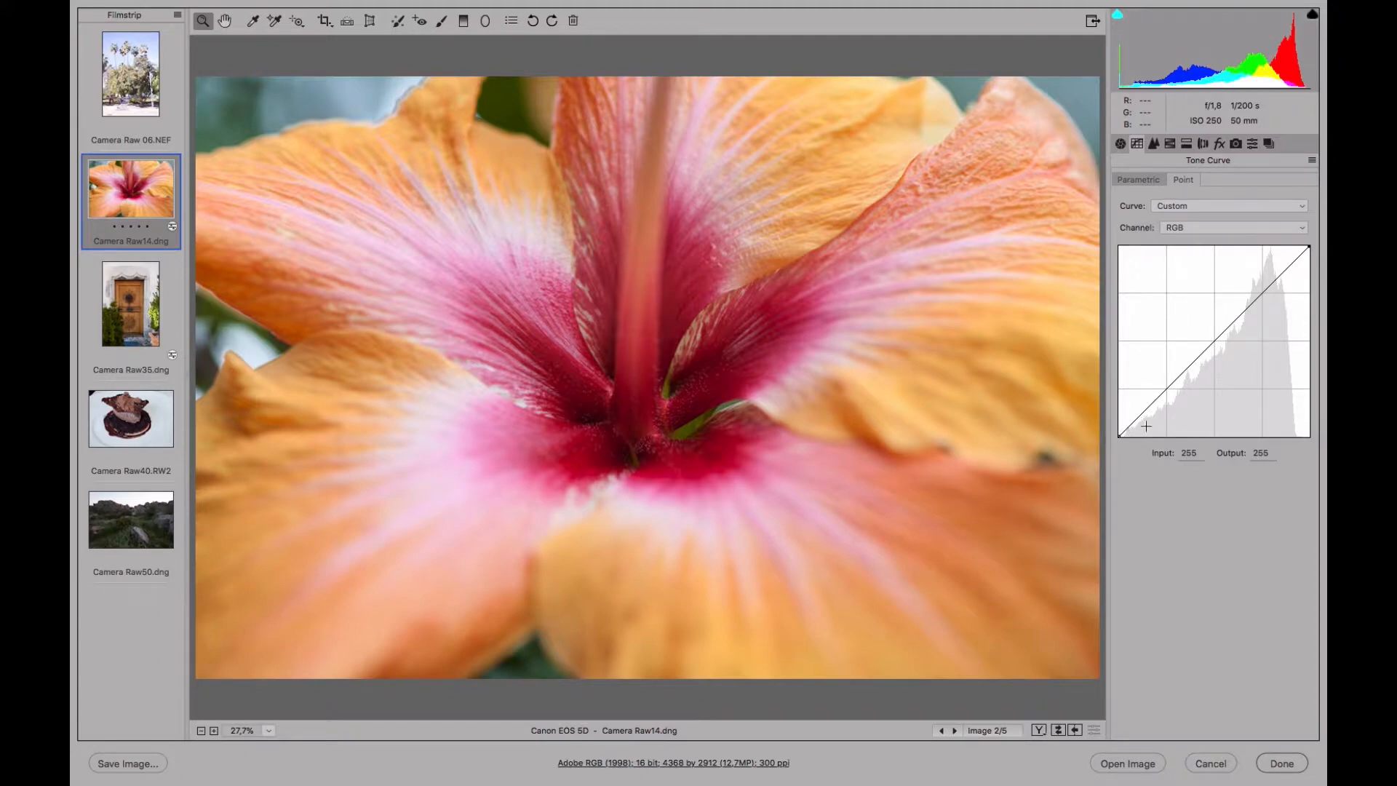
# Invert the RGB curve, moving the black point to Input 0, Output 255 and the white point to Input 255, Output 0
pyautogui.moveTo(1118, 435); pyautogui.dragTo(1313, 437)
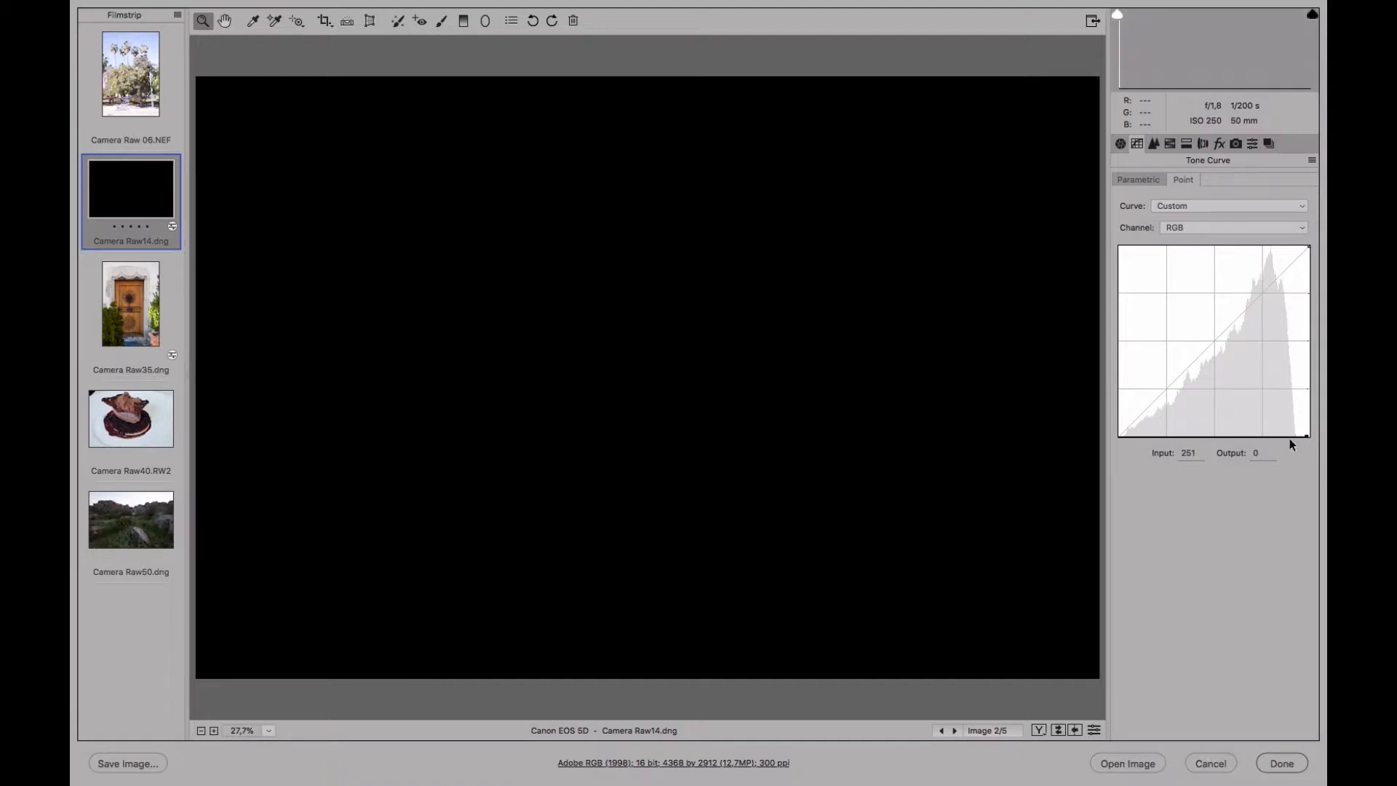
pyautogui.moveTo(1305, 435); pyautogui.dragTo(1119, 248)
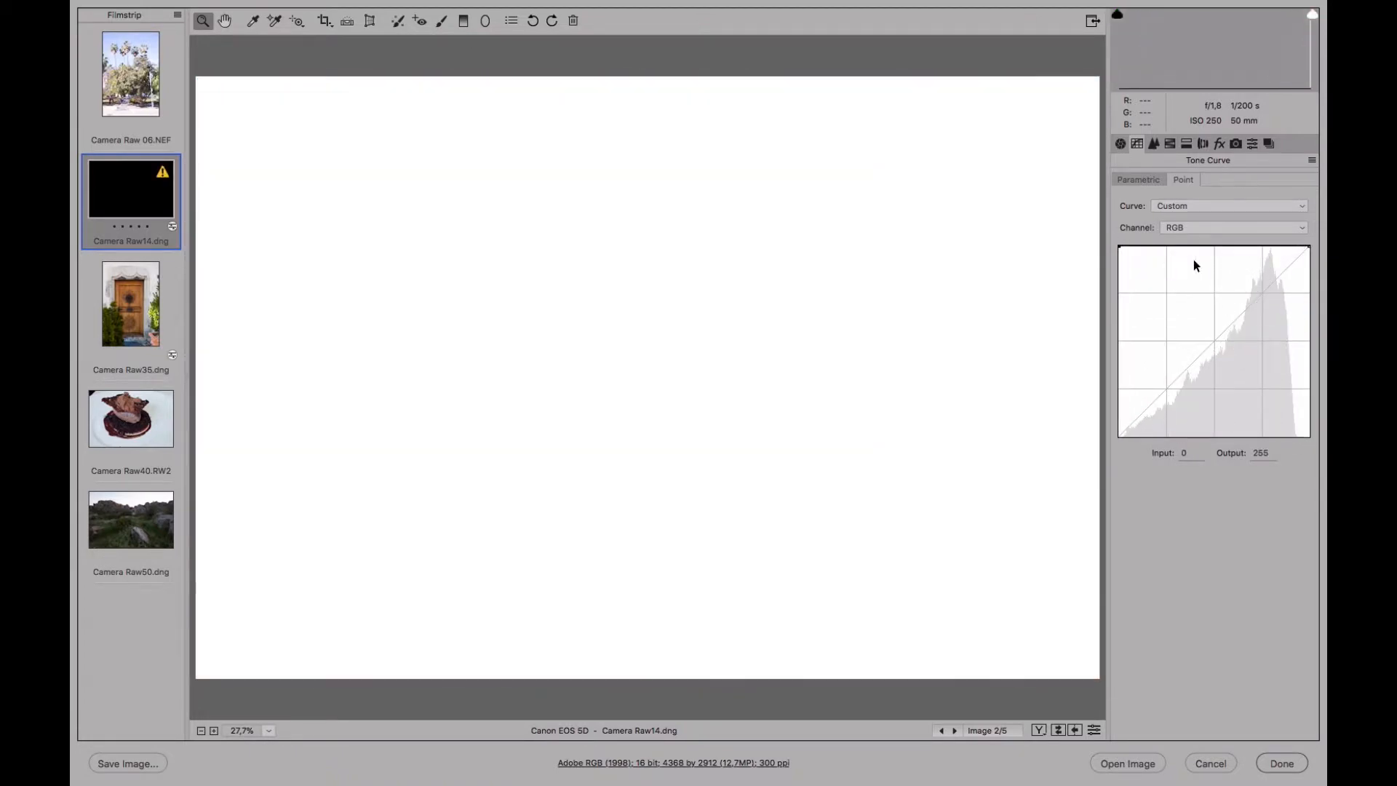
pyautogui.moveTo(1306, 251); pyautogui.dragTo(1321, 458)
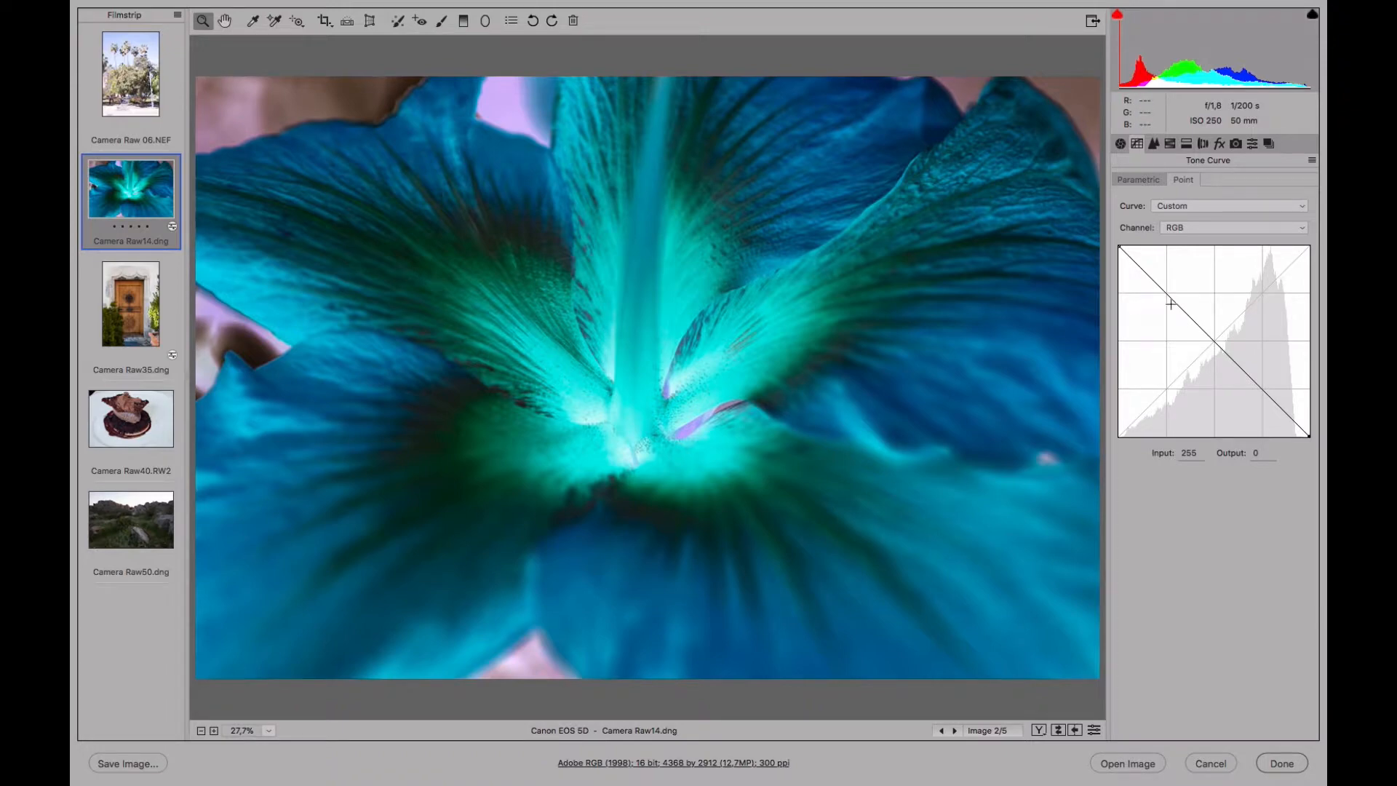
# Add points at Input 55, Output 218 and Input 193, Output 53 on the inverted curve, and reset it to Linear
pyautogui.moveTo(1151, 276); pyautogui.dragTo(1159, 273)
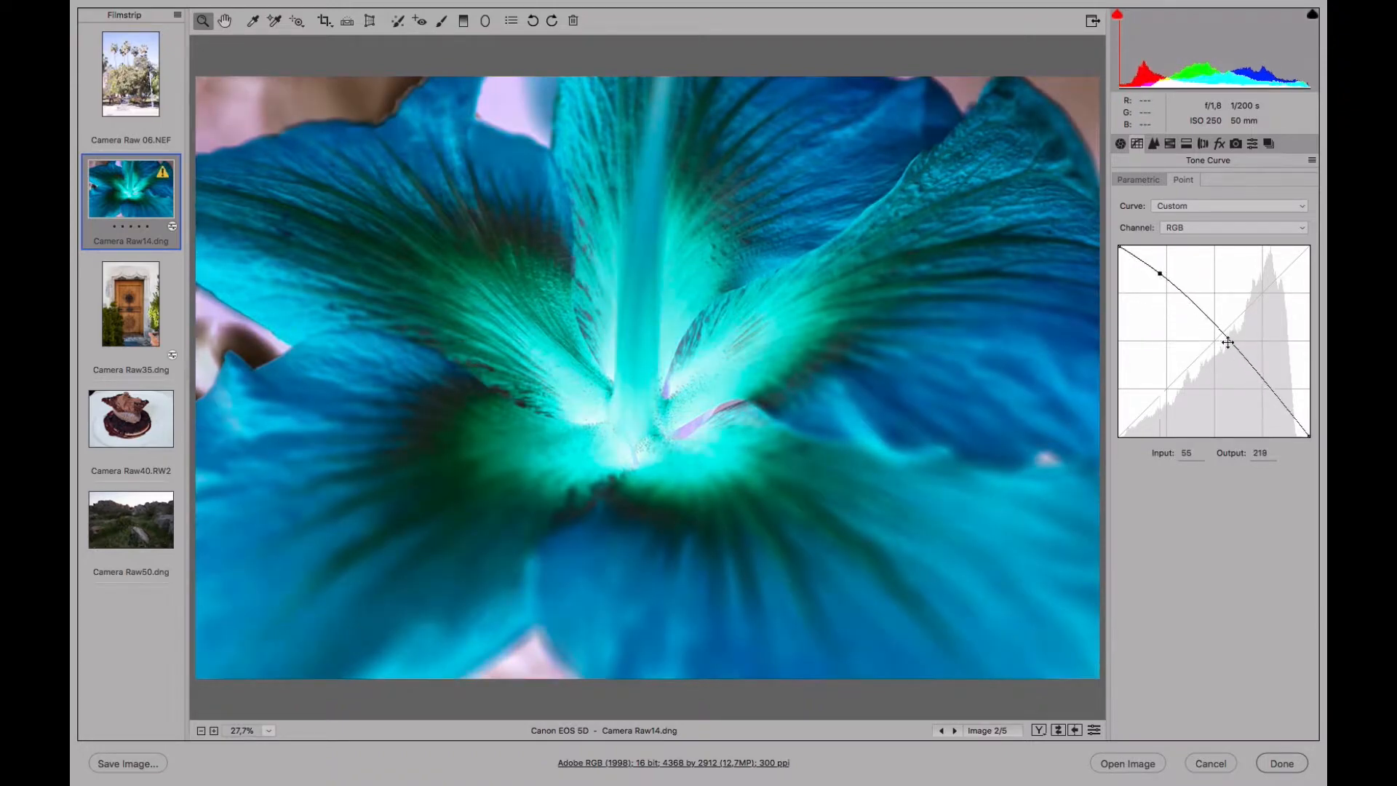
pyautogui.moveTo(1268, 393); pyautogui.dragTo(1262, 397)
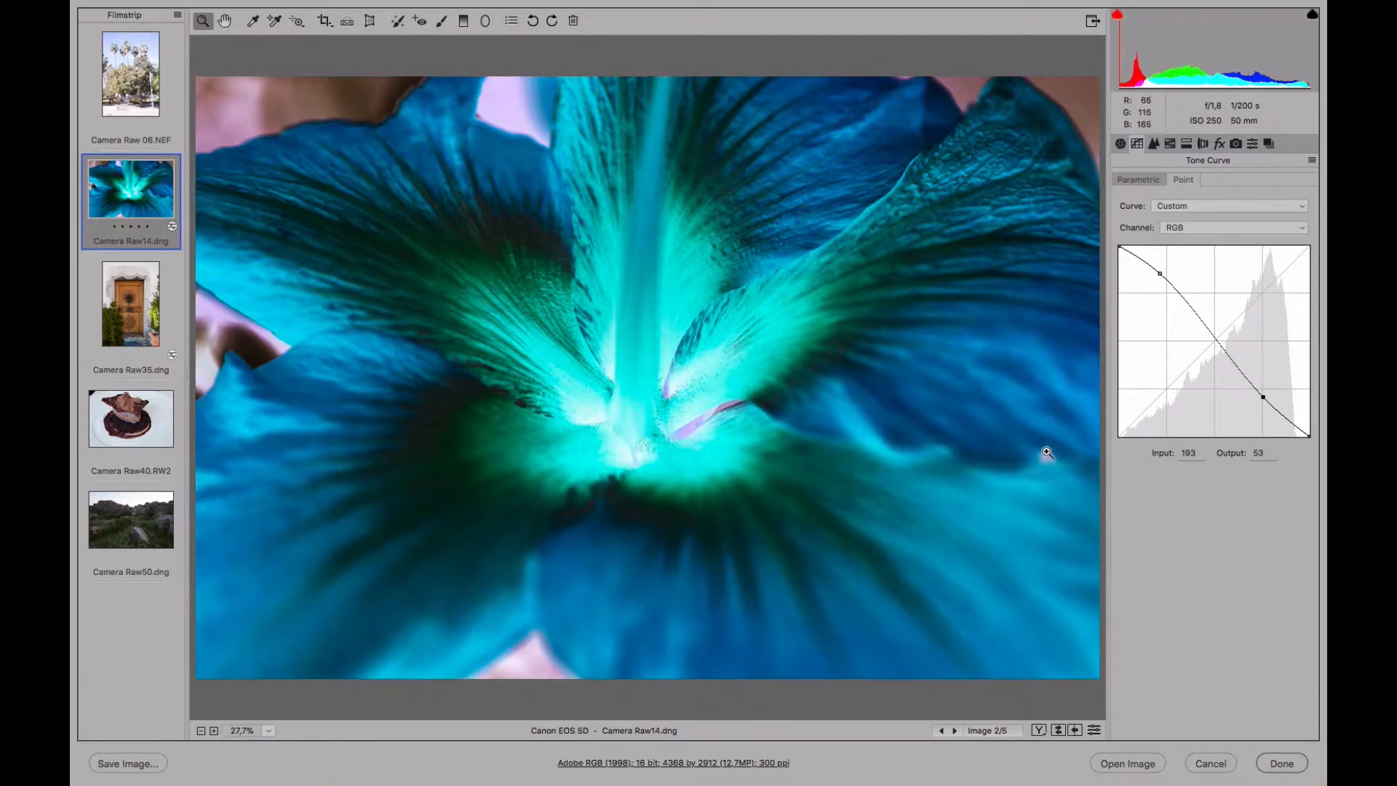
pyautogui.click(1213, 204)
pyautogui.click(1214, 170)
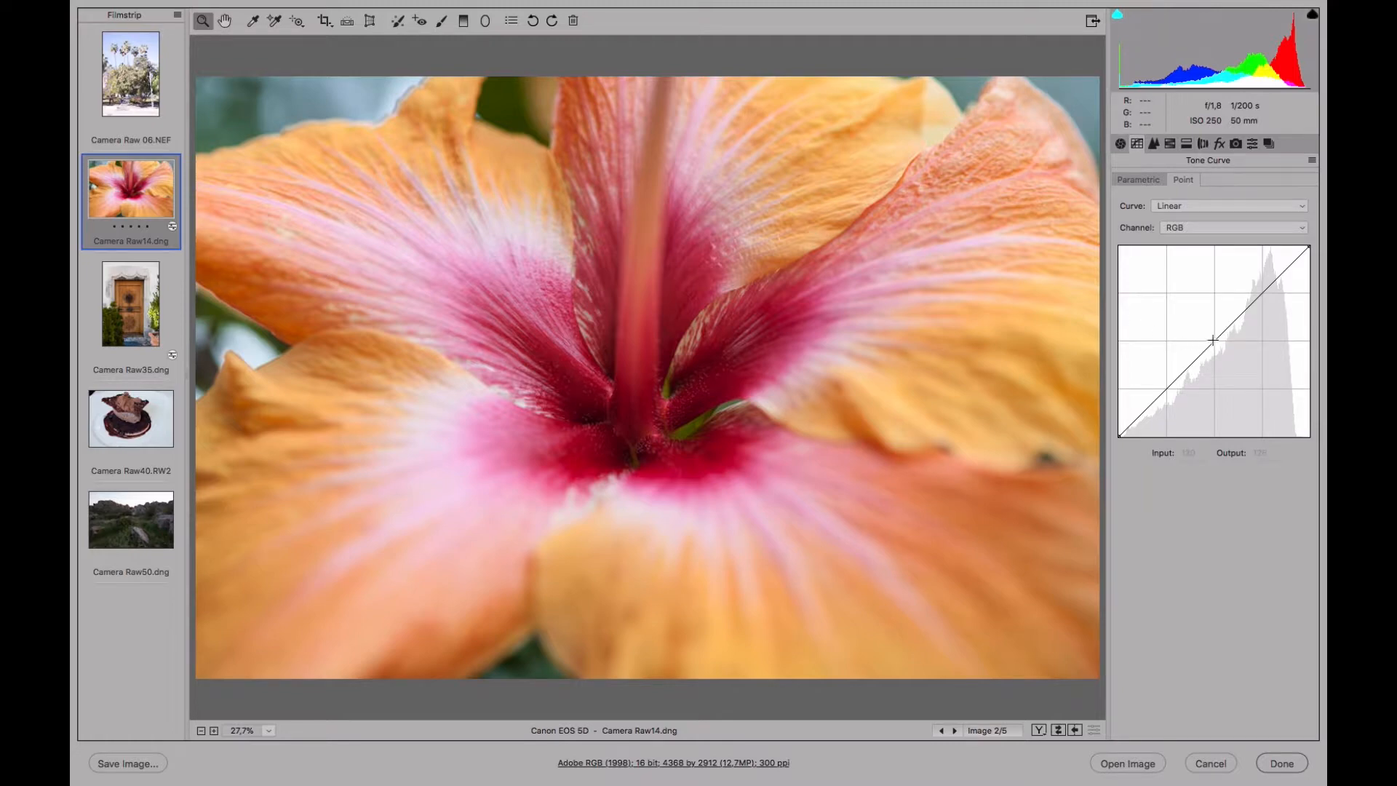
# Shape the RGB curve into an S with an anchored midpoint, raised highlights and a shadow point at Input 46, Output 33
pyautogui.moveTo(1213, 339)
pyautogui.mouseDown()
pyautogui.moveTo(1210, 328)
pyautogui.moveTo(1225, 354)
pyautogui.moveTo(1210, 322)
pyautogui.moveTo(1212, 340)
pyautogui.mouseUp()
pyautogui.moveTo(1277, 280); pyautogui.dragTo(1275, 272)
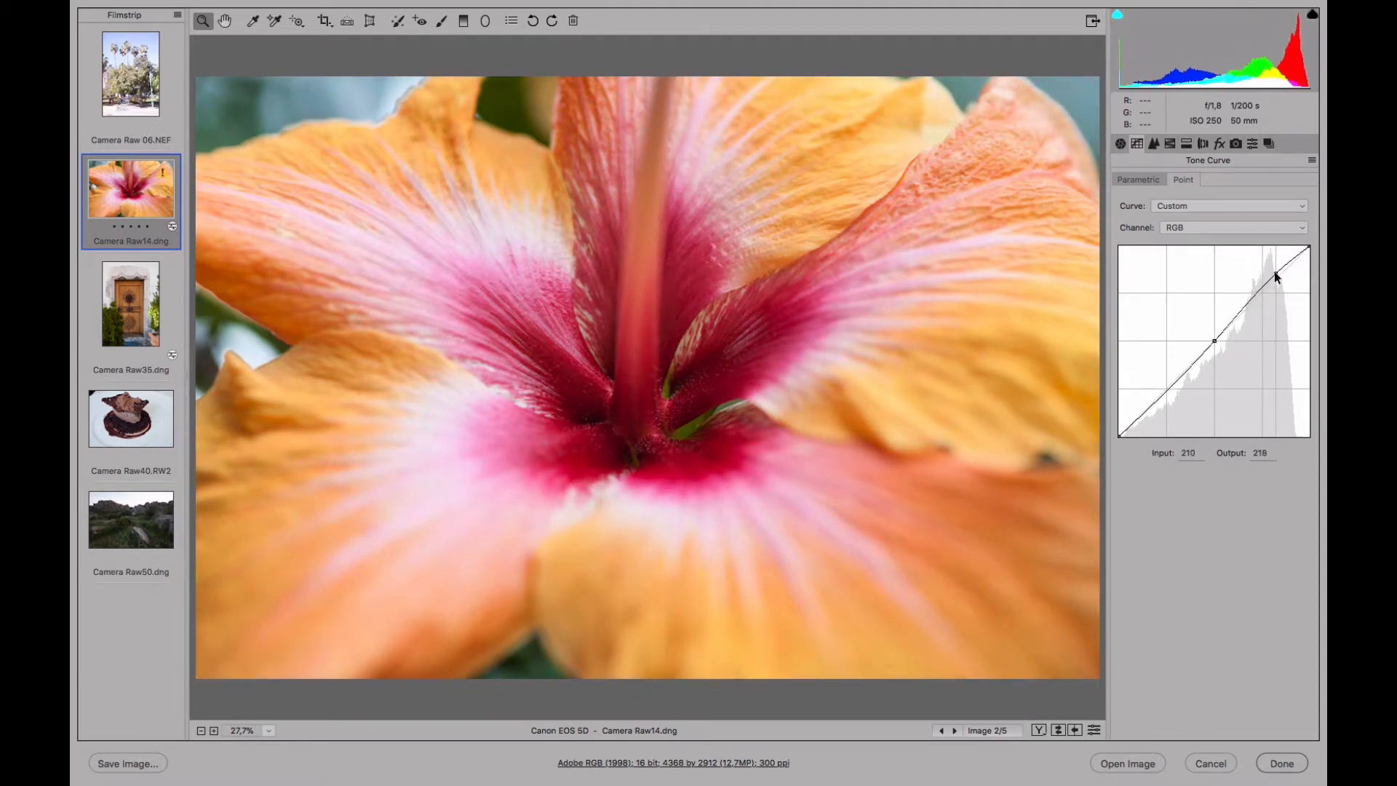
pyautogui.moveTo(1151, 408); pyautogui.dragTo(1155, 420)
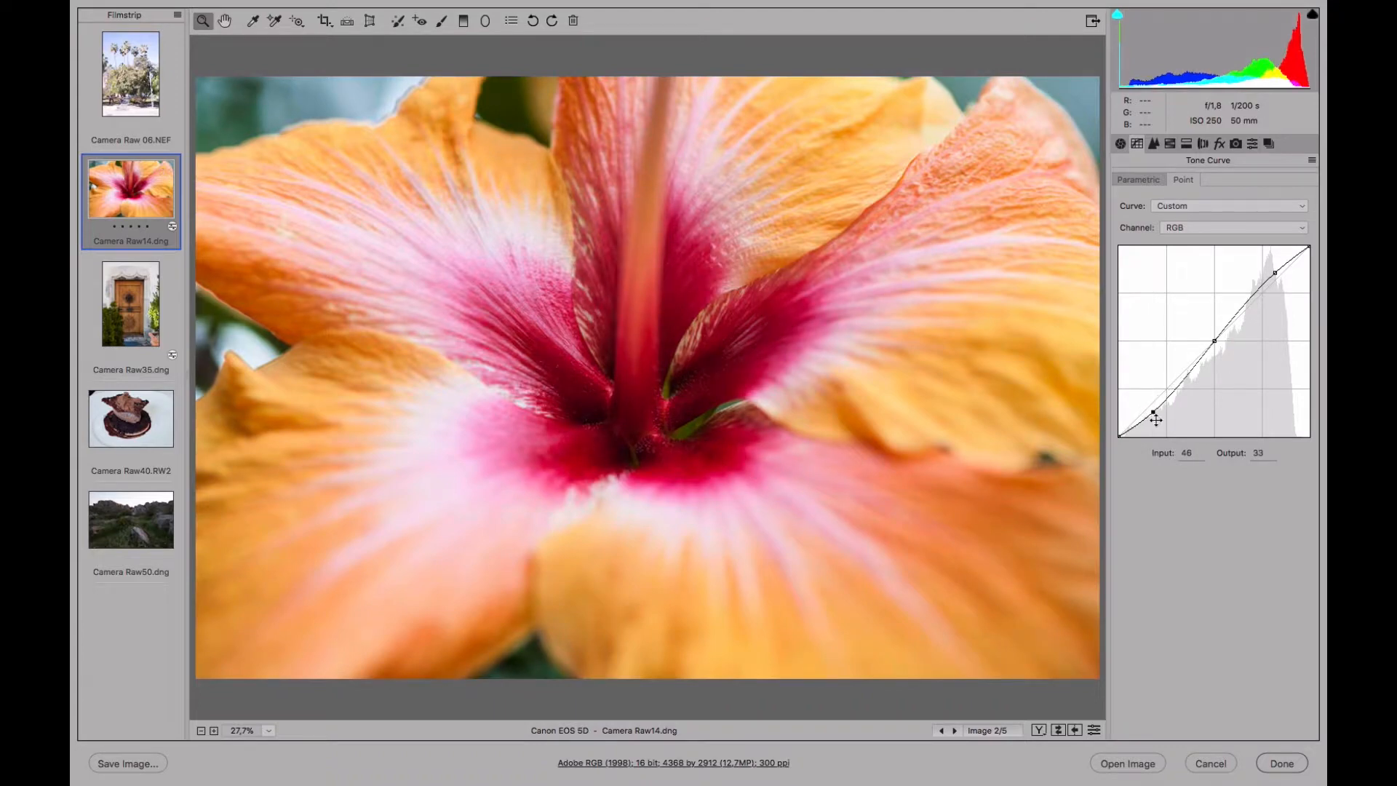
# Compare the flower photo with and without the S-shaped tone curve, leaving the curve applied
pyautogui.click(1095, 729)
pyautogui.click(1095, 730)
pyautogui.click(1095, 730)
pyautogui.click(1095, 730)
pyautogui.click(1095, 730)
pyautogui.click(1096, 731)
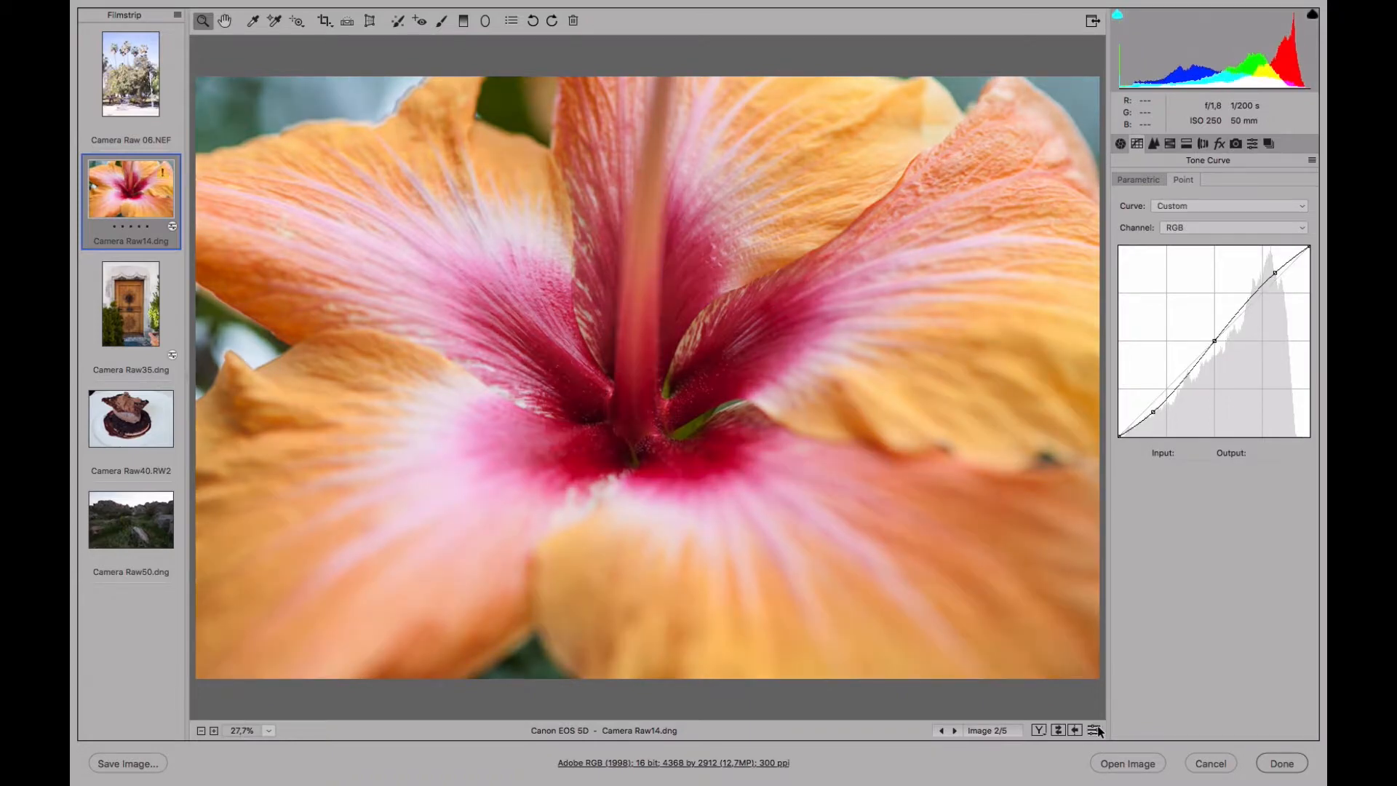
pyautogui.click(1095, 730)
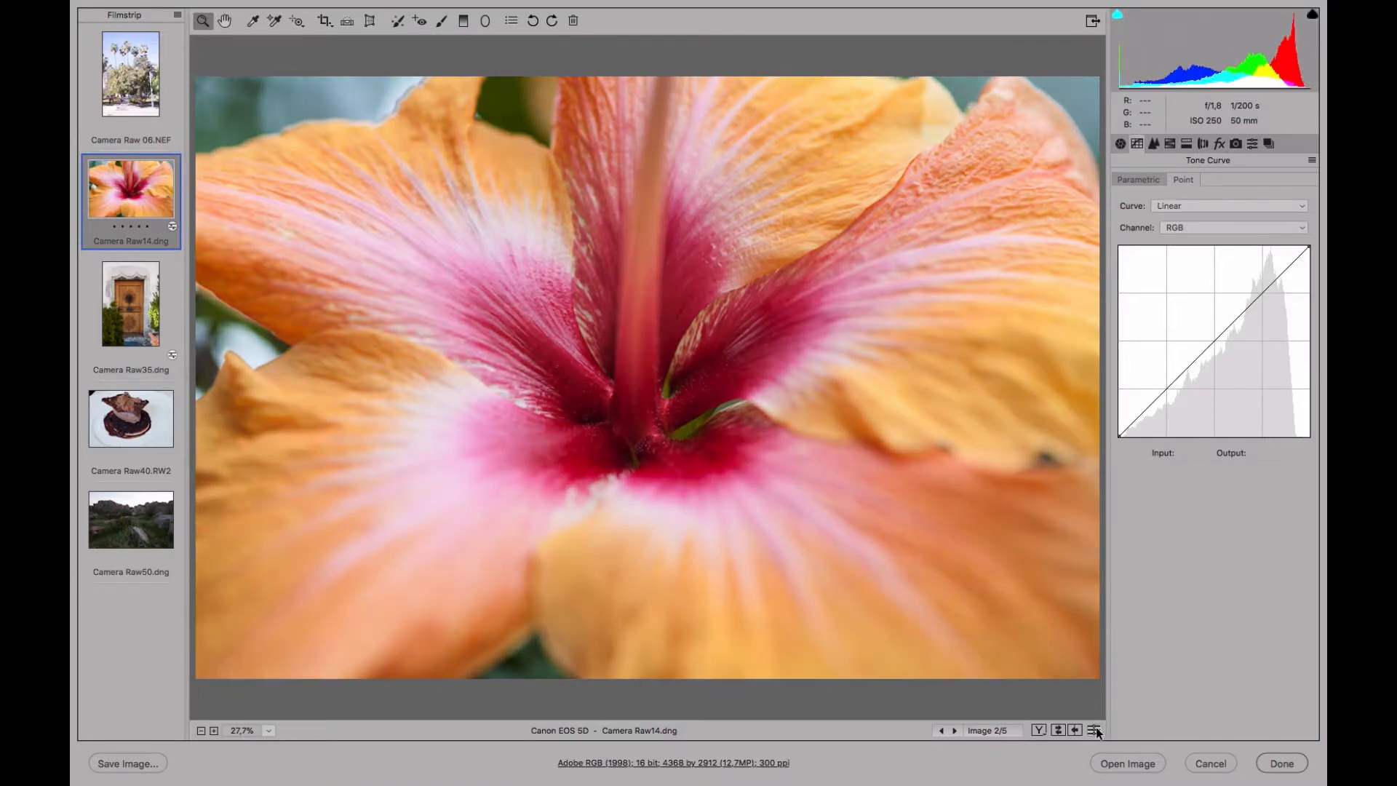
pyautogui.click(1095, 730)
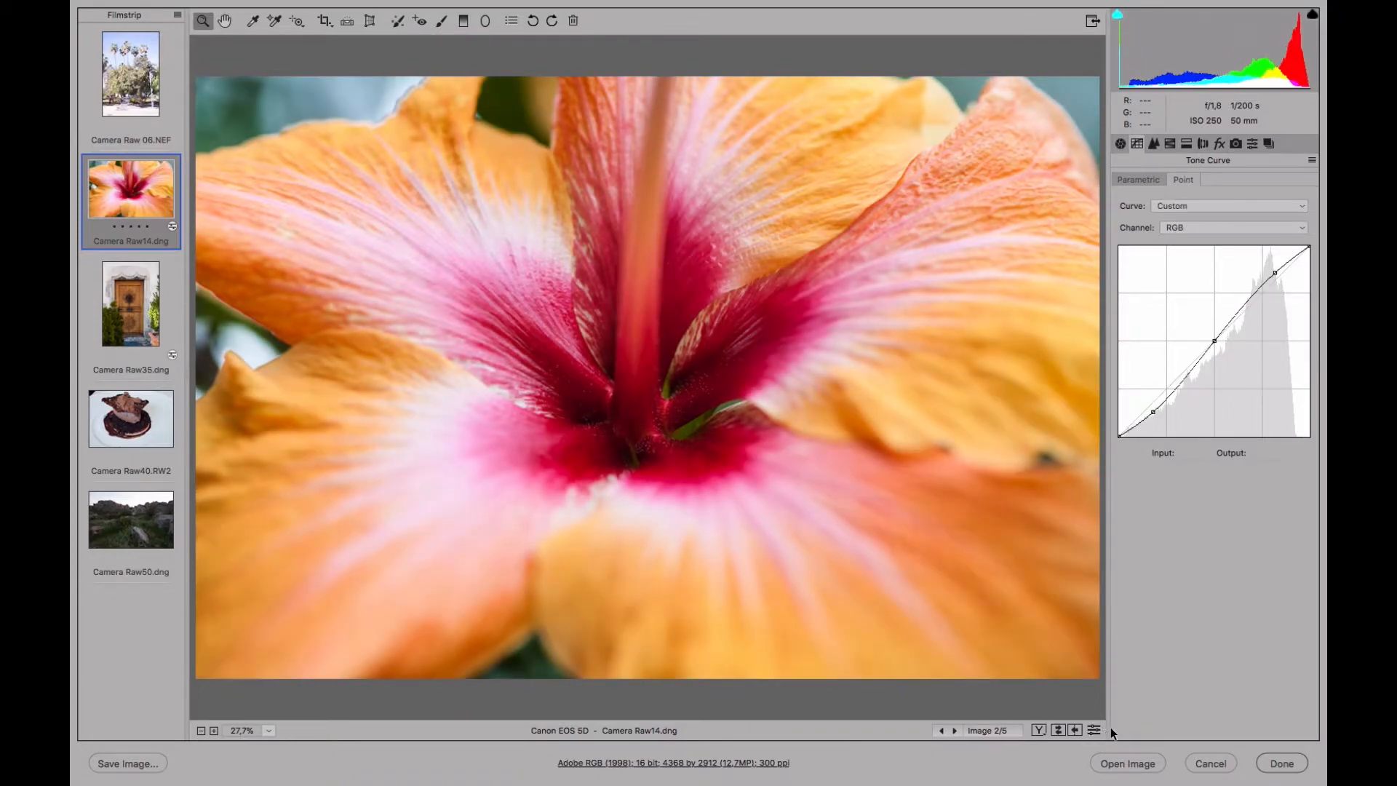
# Reset the RGB point curve to Linear and add control points to it by sampling tones directly on the flower
pyautogui.click(1225, 206)
pyautogui.click(1224, 170)
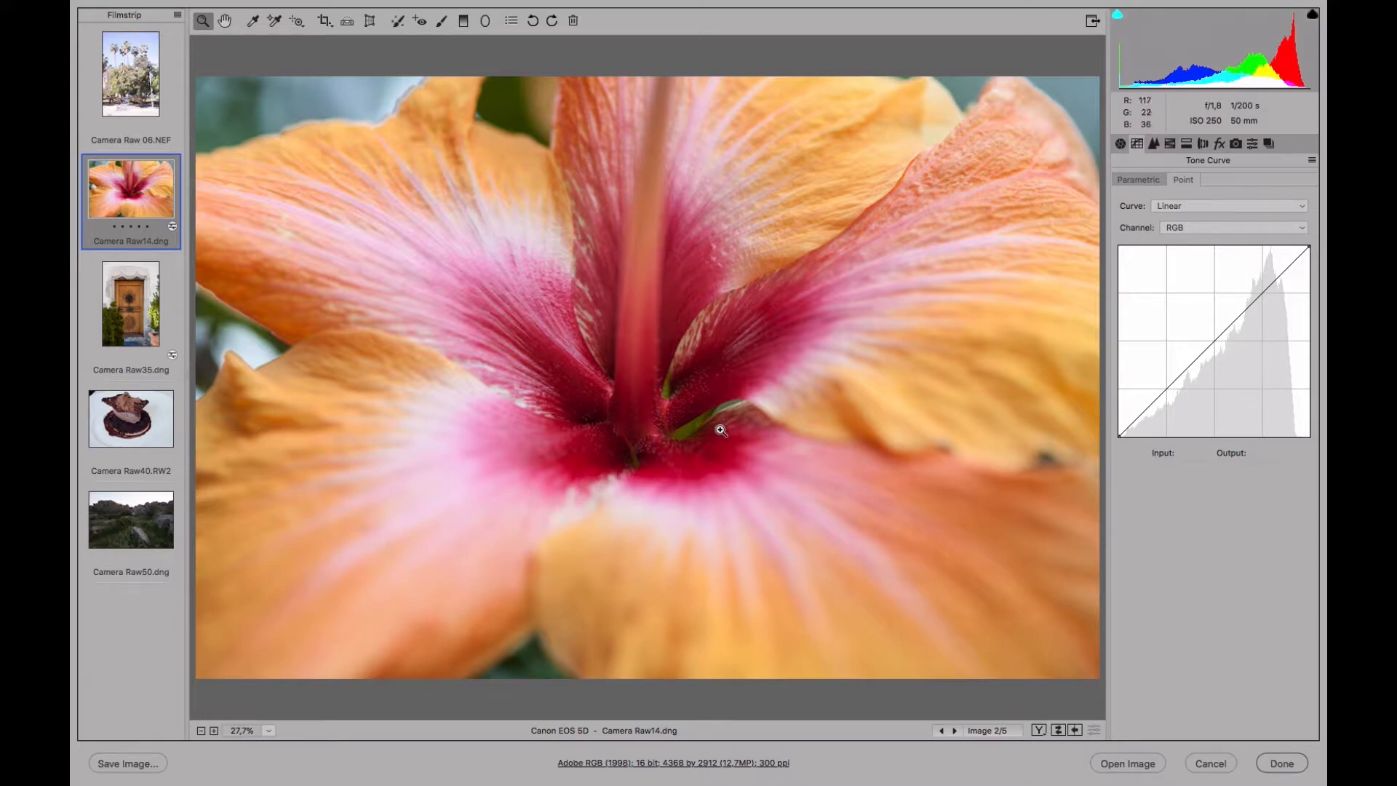
pyautogui.press('shift')
pyautogui.keyDown('super'); pyautogui.click(722, 374); pyautogui.keyUp('super')
pyautogui.keyDown('super'); pyautogui.click(1037, 269); pyautogui.keyUp('super')
# Shape the sampled points into an S curve, setting the shadow point to Input 61, Output 50 and raising the highlight point
pyautogui.moveTo(1161, 394); pyautogui.dragTo(1164, 400)
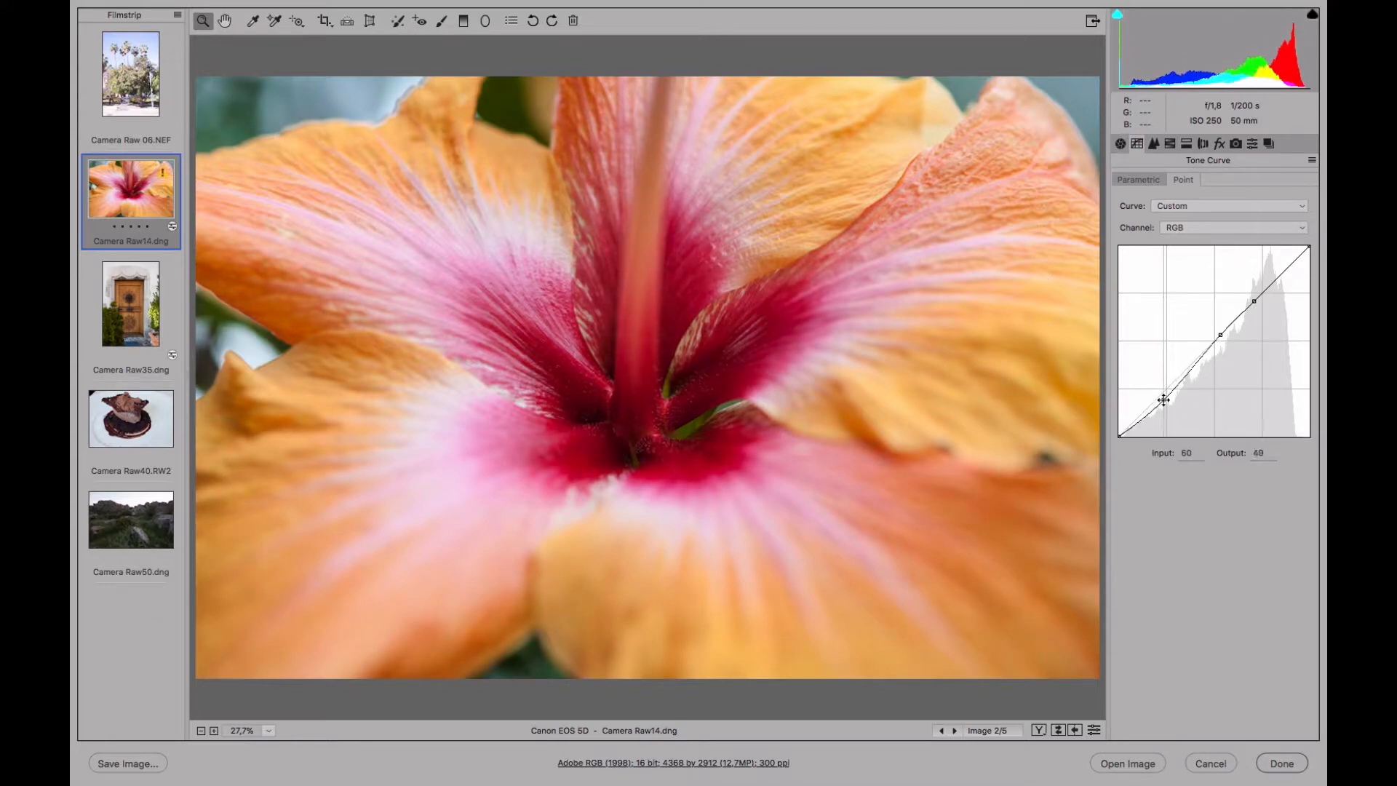
pyautogui.moveTo(1255, 301); pyautogui.dragTo(1254, 293)
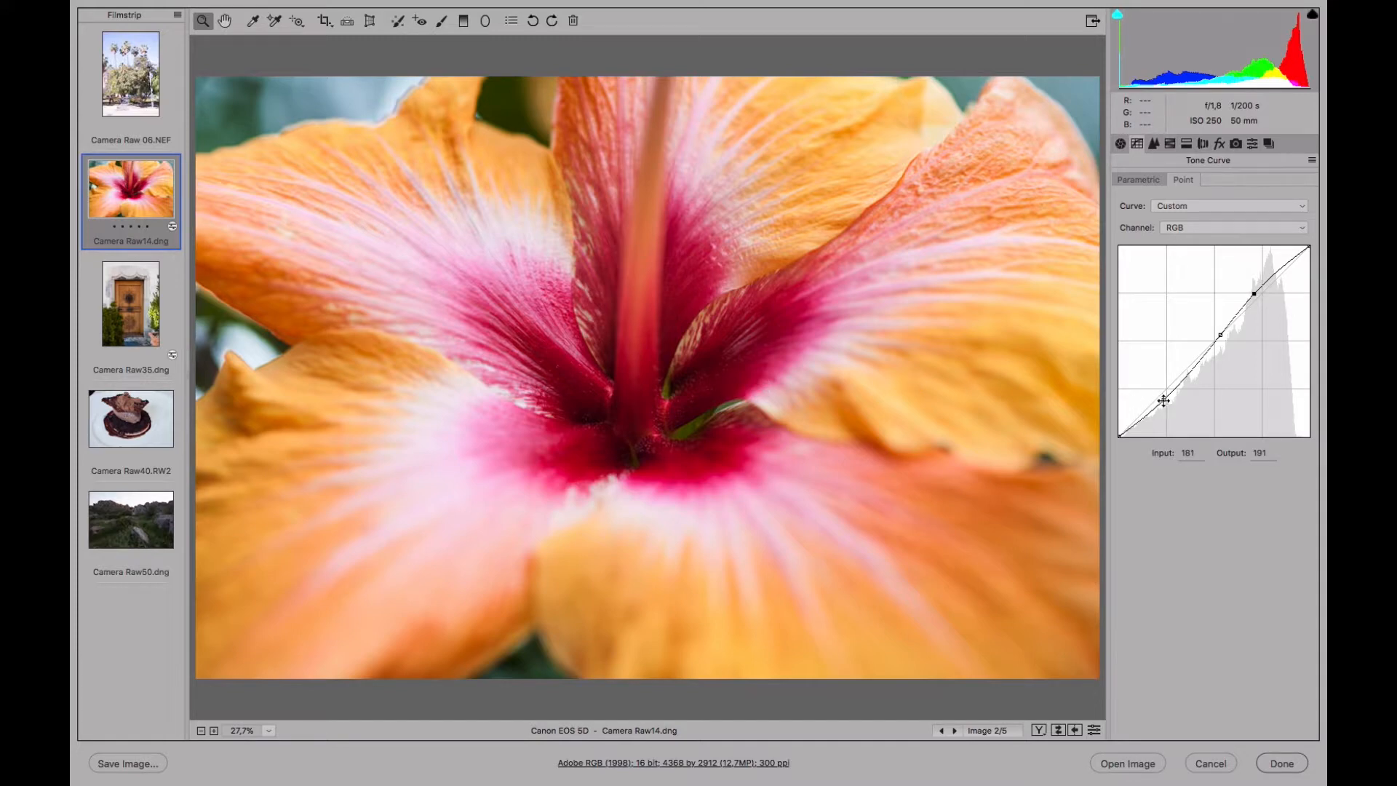
pyautogui.moveTo(1164, 399); pyautogui.dragTo(1156, 385)
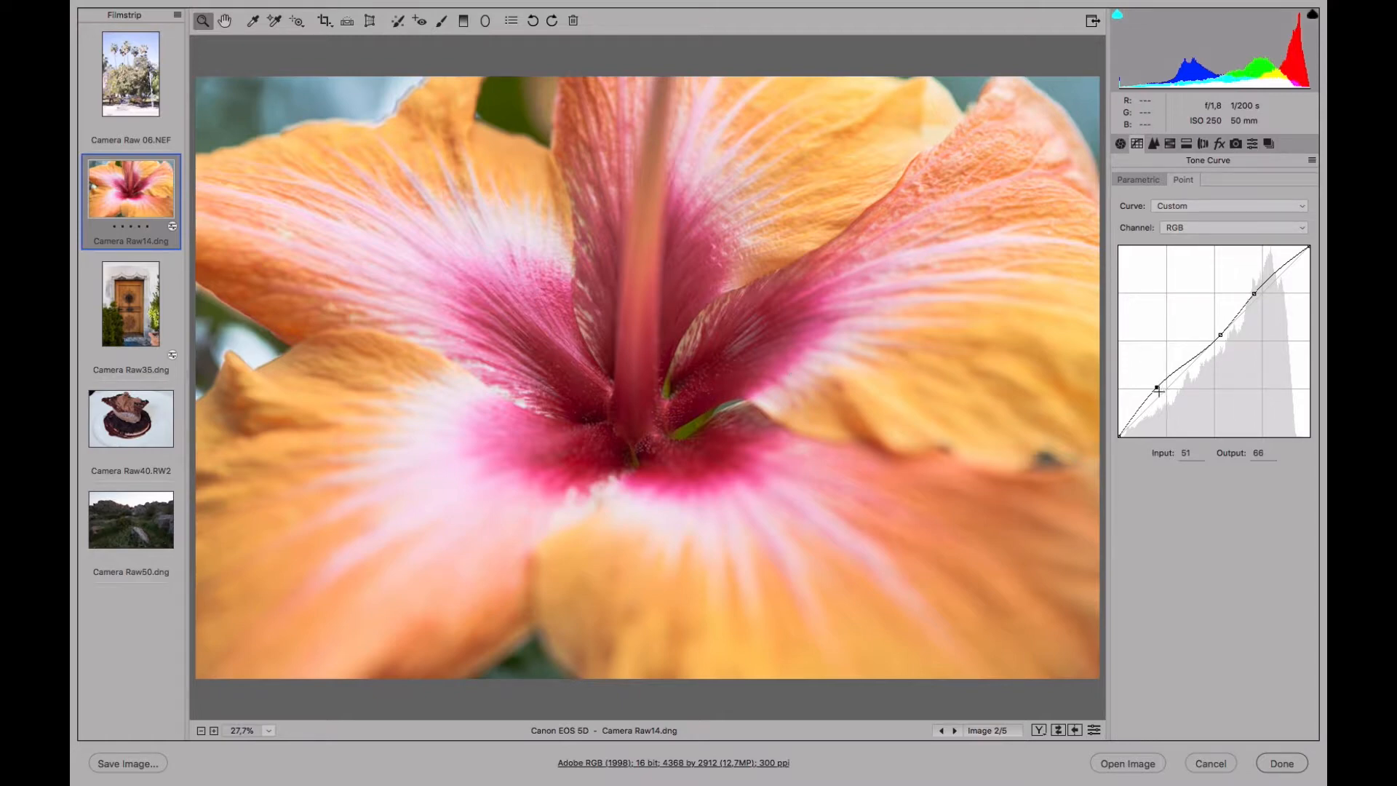
pyautogui.moveTo(1156, 390); pyautogui.dragTo(1164, 399)
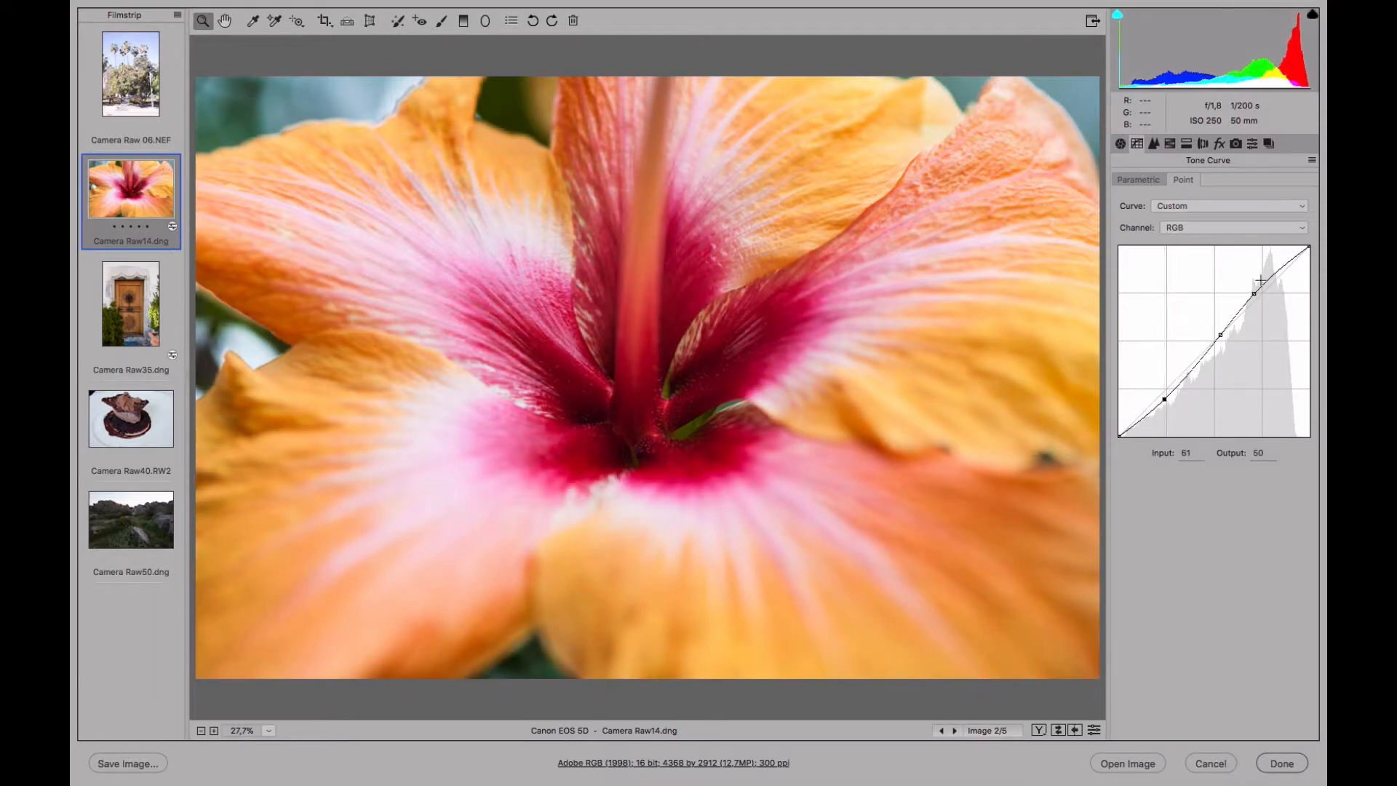
pyautogui.moveTo(1253, 295); pyautogui.dragTo(1254, 291)
pyautogui.moveTo(1258, 298); pyautogui.dragTo(1256, 291)
# View the individual Red, Green and Blue channel curves of the flower photo
pyautogui.click(1195, 225)
pyautogui.click(1194, 238)
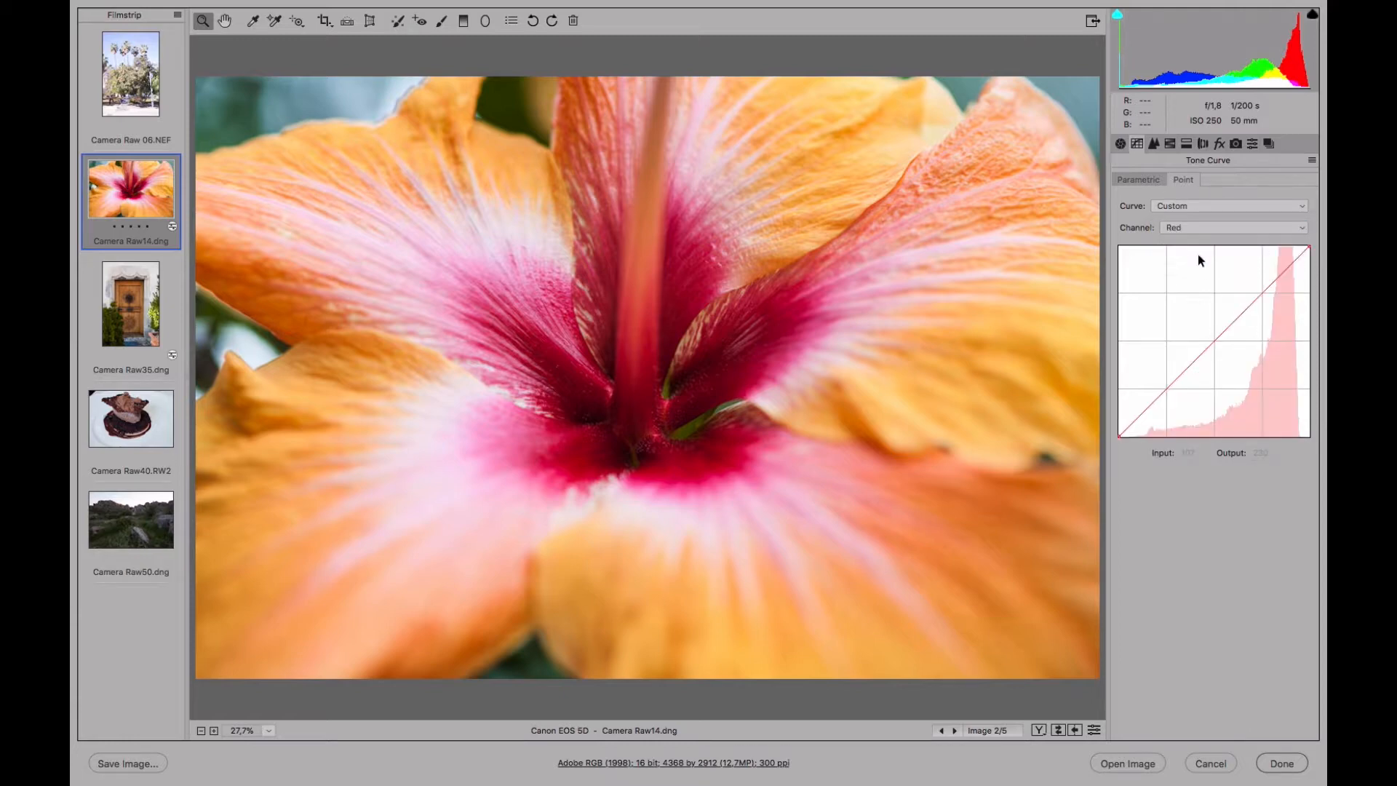
pyautogui.click(1198, 230)
pyautogui.click(1198, 237)
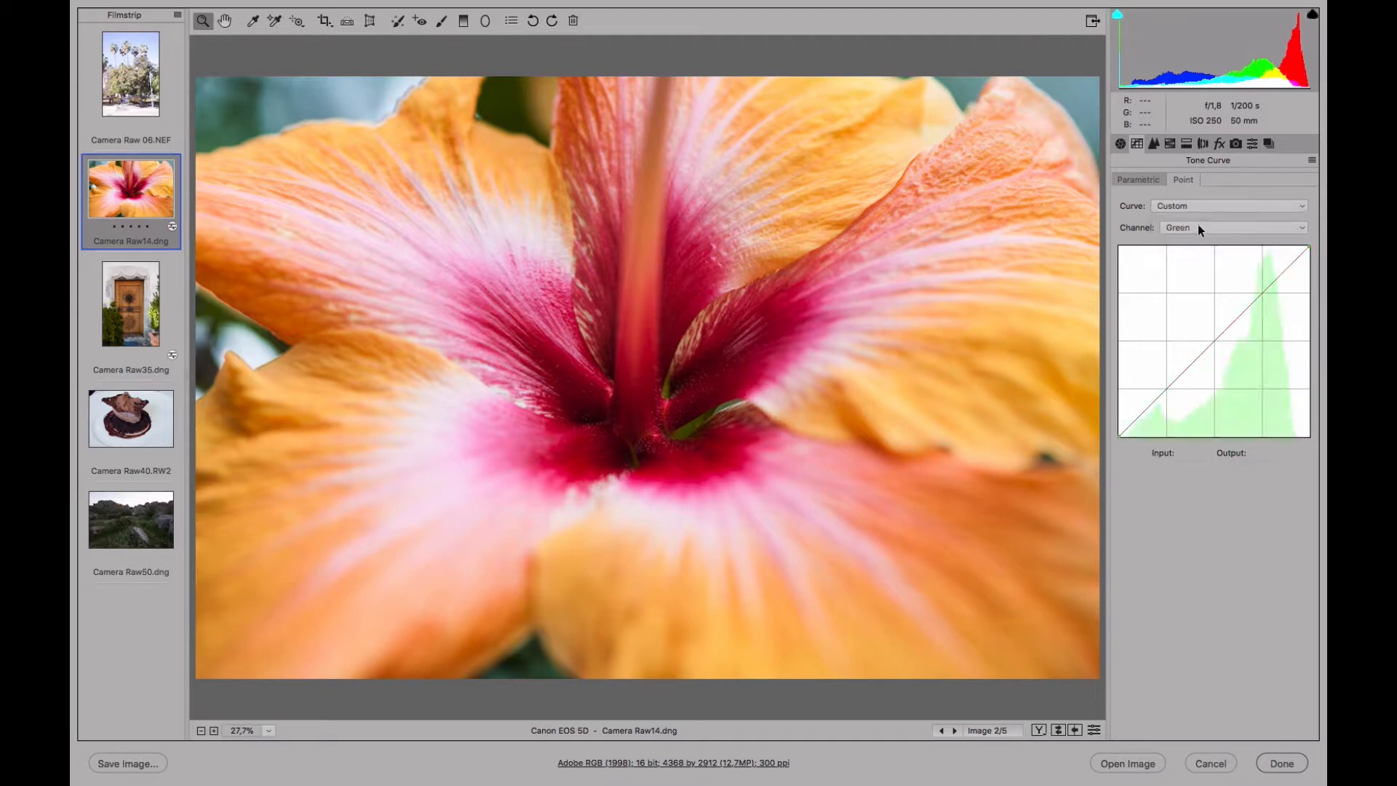
pyautogui.click(1199, 225)
pyautogui.click(1199, 239)
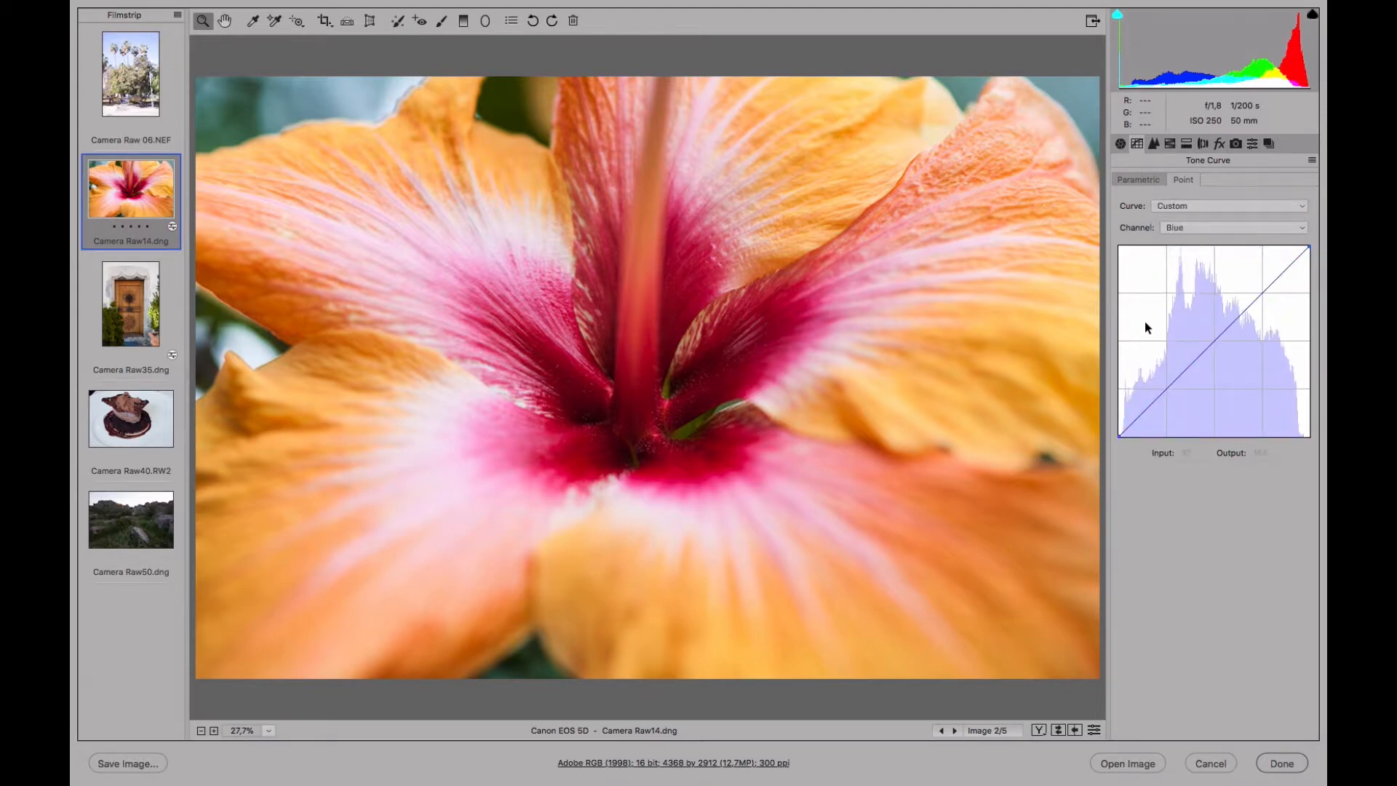
# Add a midtone point to the Red channel's curve at Input 127, Output 129
pyautogui.click(1198, 225)
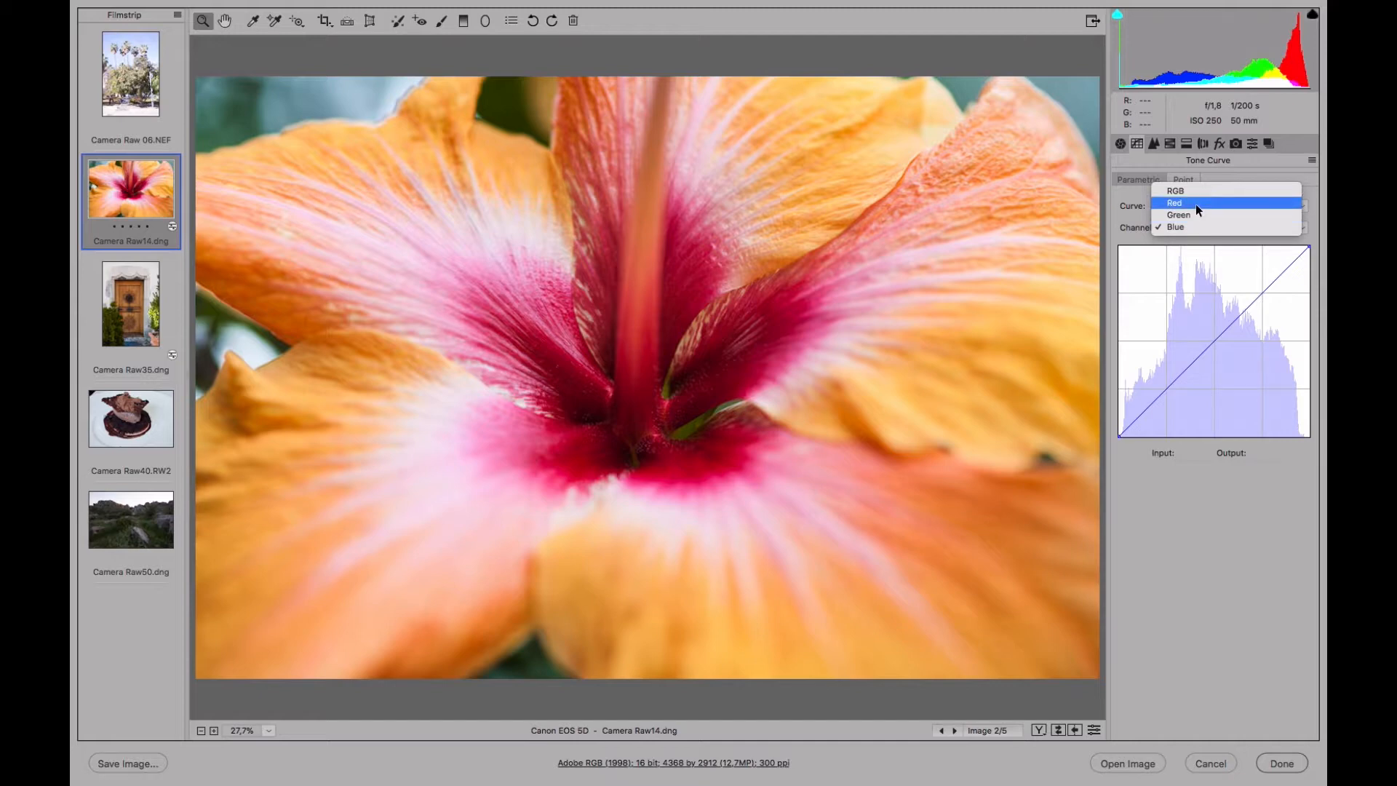
pyautogui.click(1194, 204)
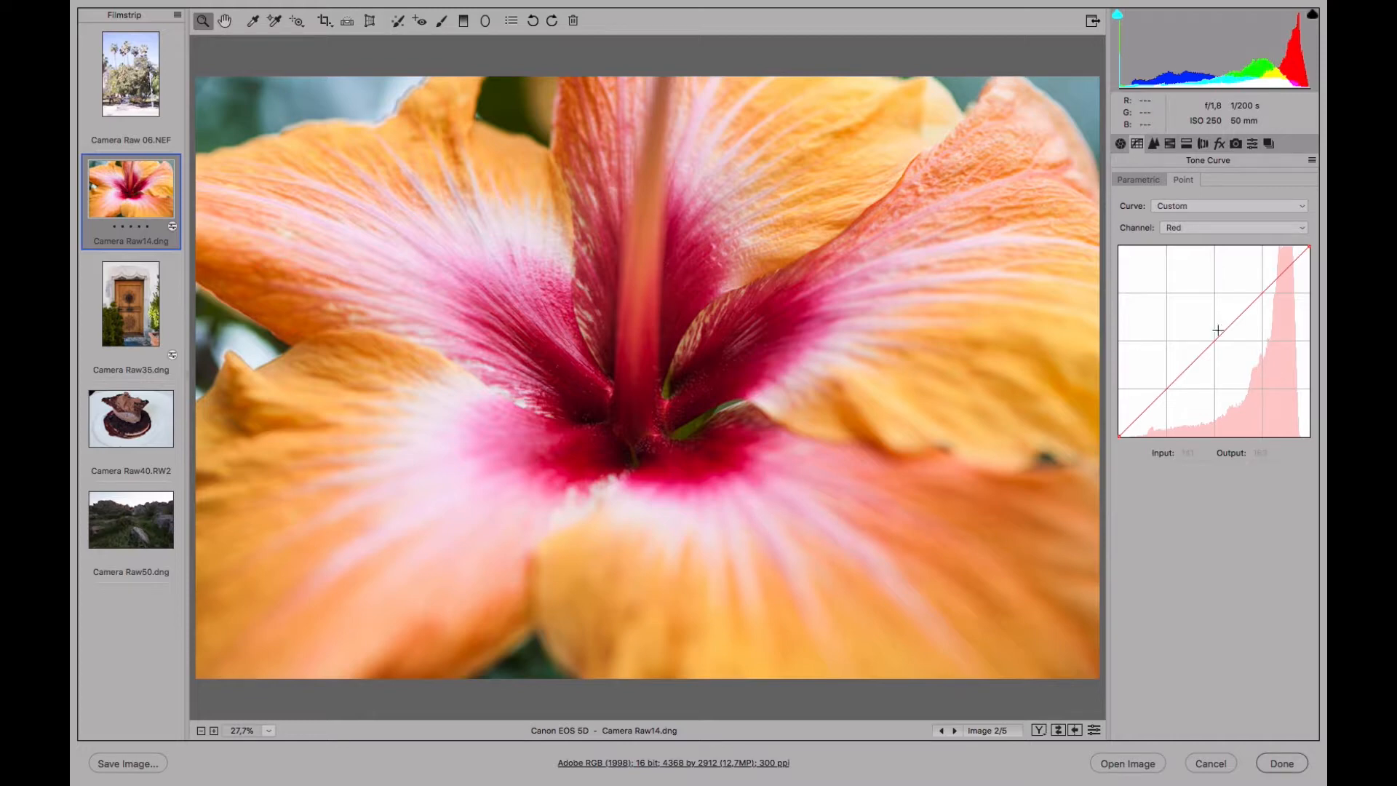
pyautogui.moveTo(1213, 340)
pyautogui.mouseDown()
pyautogui.moveTo(1210, 329)
pyautogui.moveTo(1224, 356)
pyautogui.moveTo(1214, 340)
pyautogui.mouseUp()
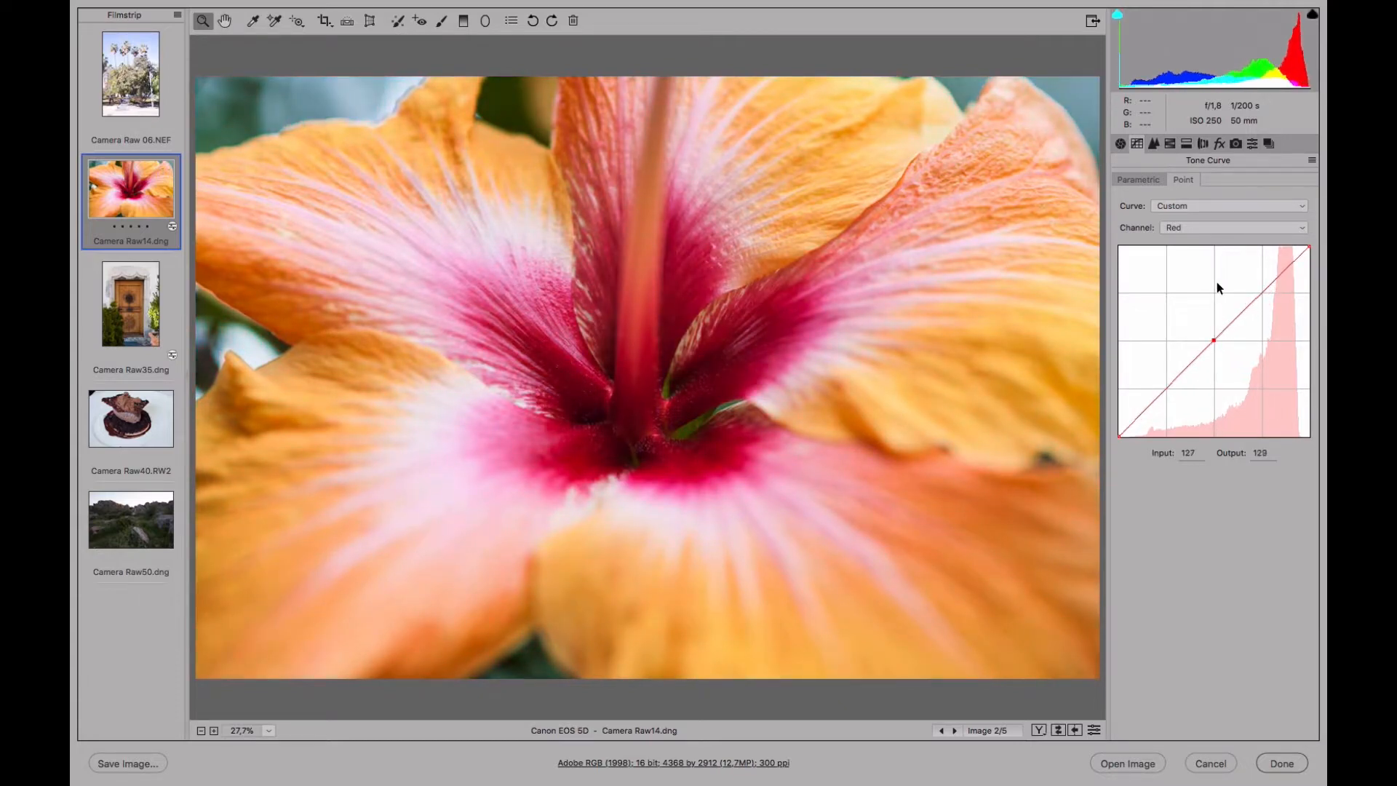
# Add a midtone point to the Green channel's curve, try it at Input 138, Output 115, and leave it at 129, 129
pyautogui.click(1211, 228)
pyautogui.click(1208, 243)
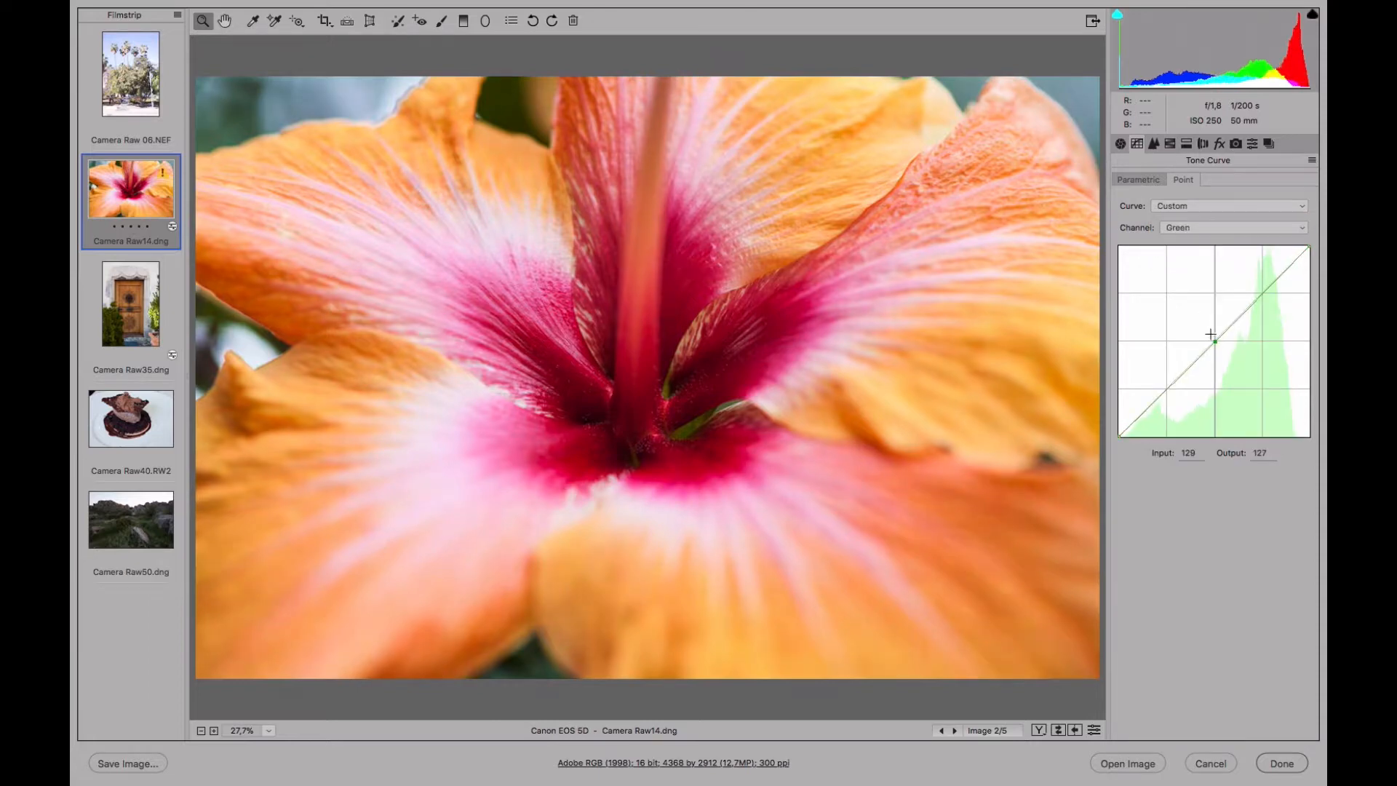
pyautogui.moveTo(1209, 334); pyautogui.dragTo(1221, 351)
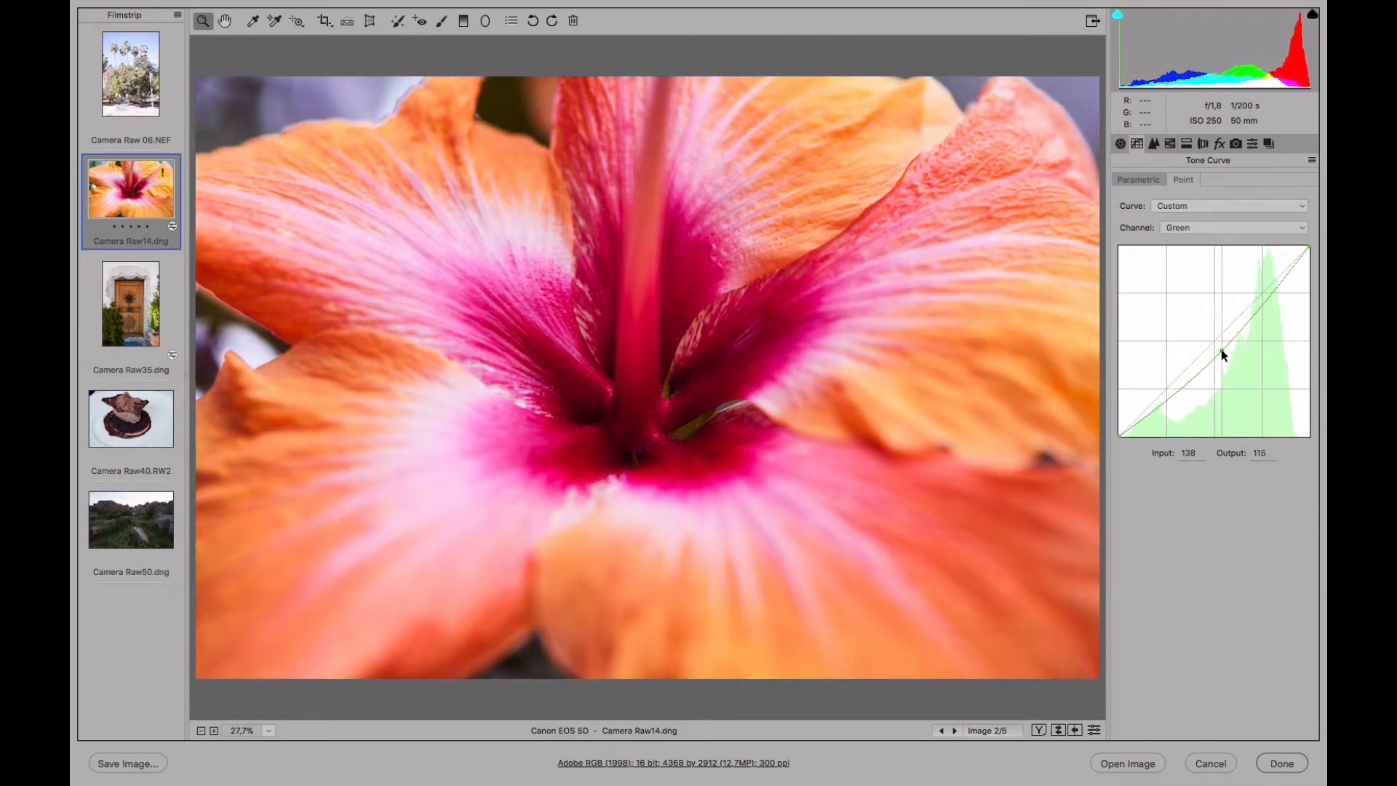
pyautogui.moveTo(1220, 350); pyautogui.dragTo(1215, 340)
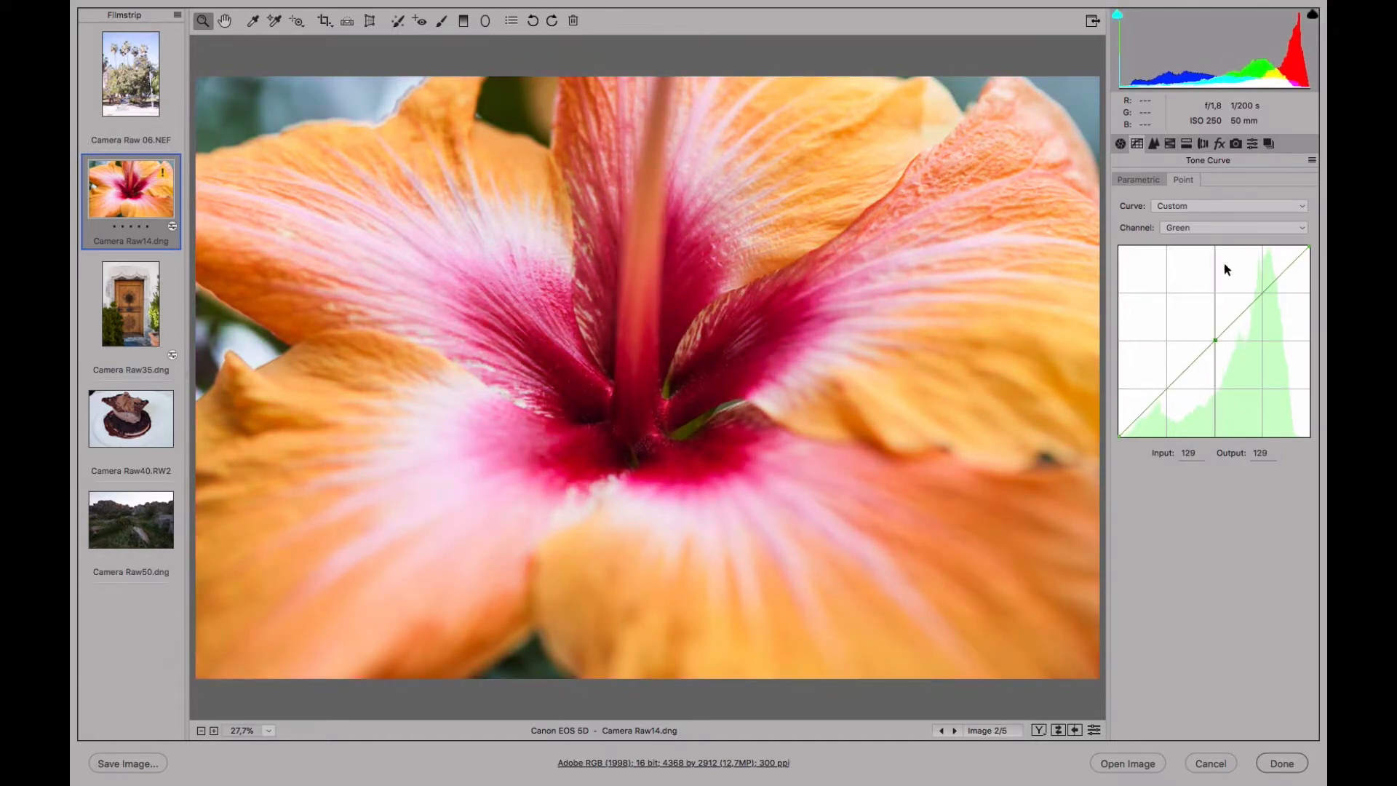
# Add a midtone point to the Blue channel's curve and lower it to Input 136, Output 113
pyautogui.click(1223, 228)
pyautogui.click(1216, 240)
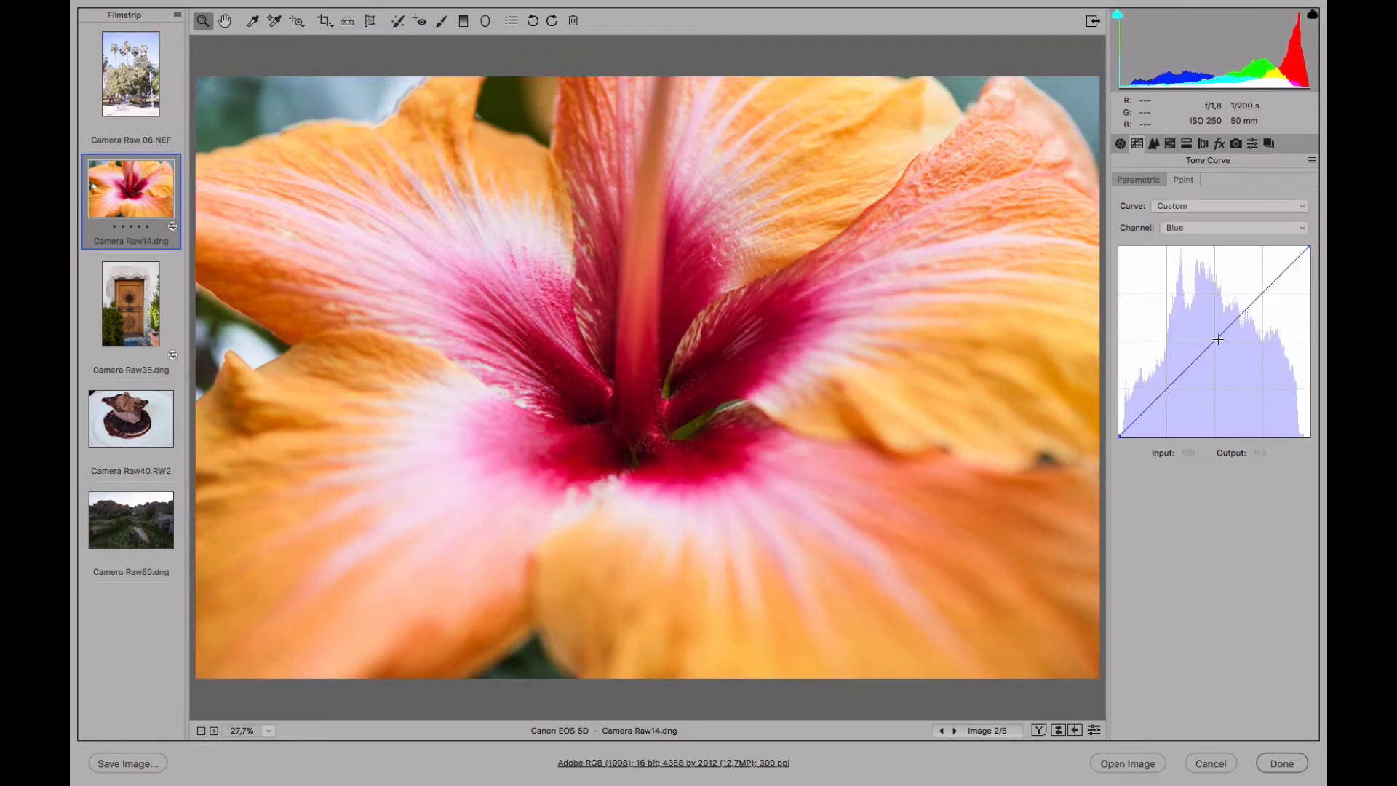
pyautogui.moveTo(1218, 339)
pyautogui.mouseDown()
pyautogui.moveTo(1211, 330)
pyautogui.moveTo(1221, 350)
pyautogui.mouseUp()
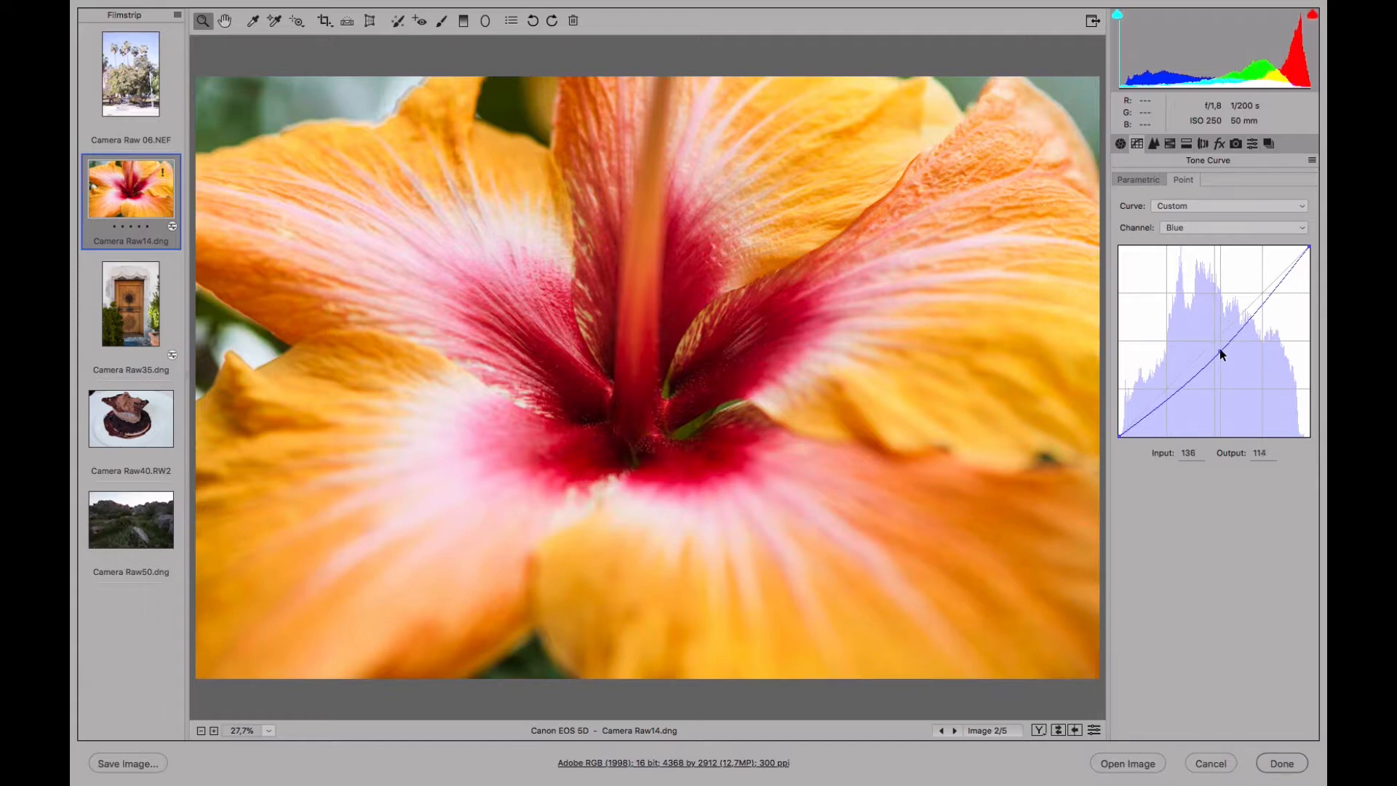
pyautogui.moveTo(1219, 348); pyautogui.dragTo(1220, 352)
# Compare the flower photo before and after in the side-by-side and stacked views, and return to the single view
pyautogui.click(1039, 730)
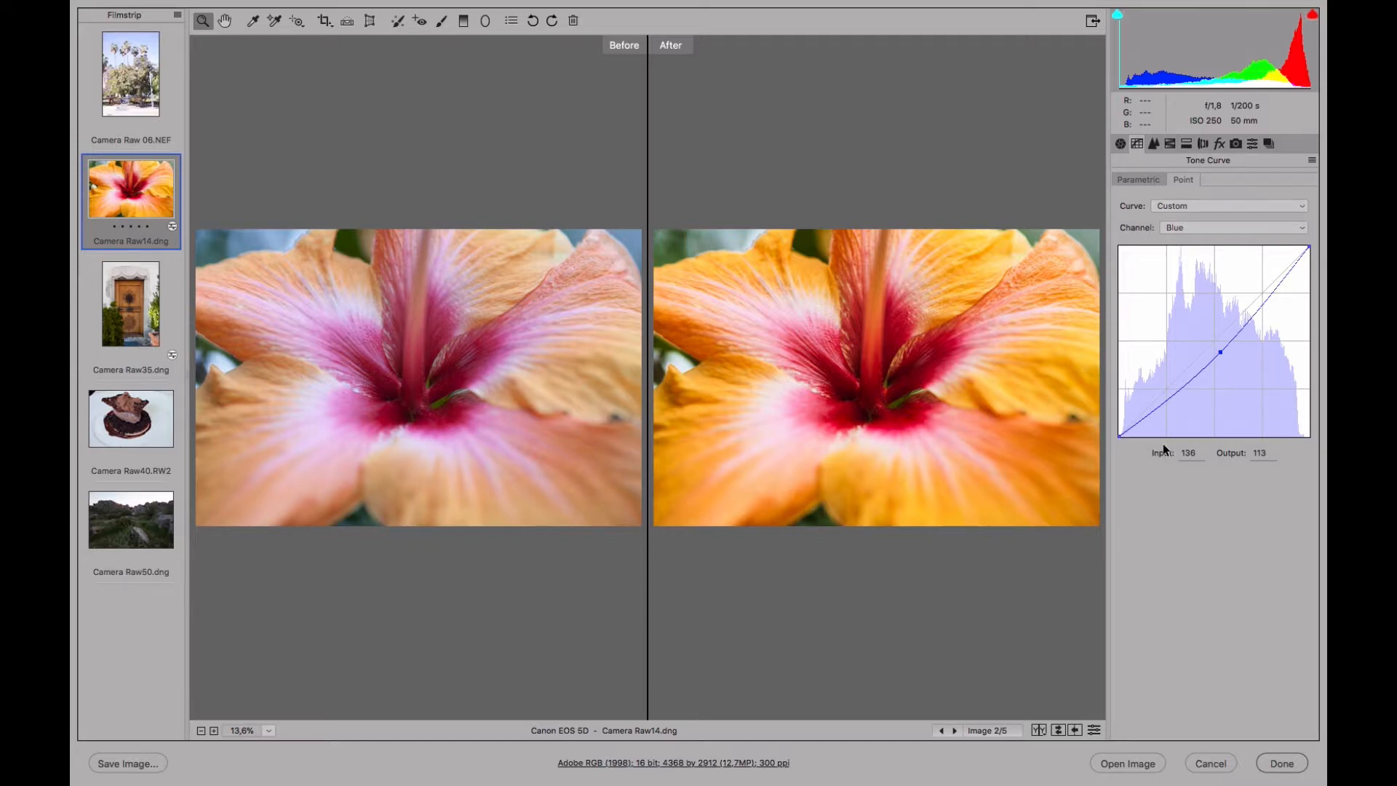
pyautogui.click(1038, 729)
pyautogui.click(1038, 730)
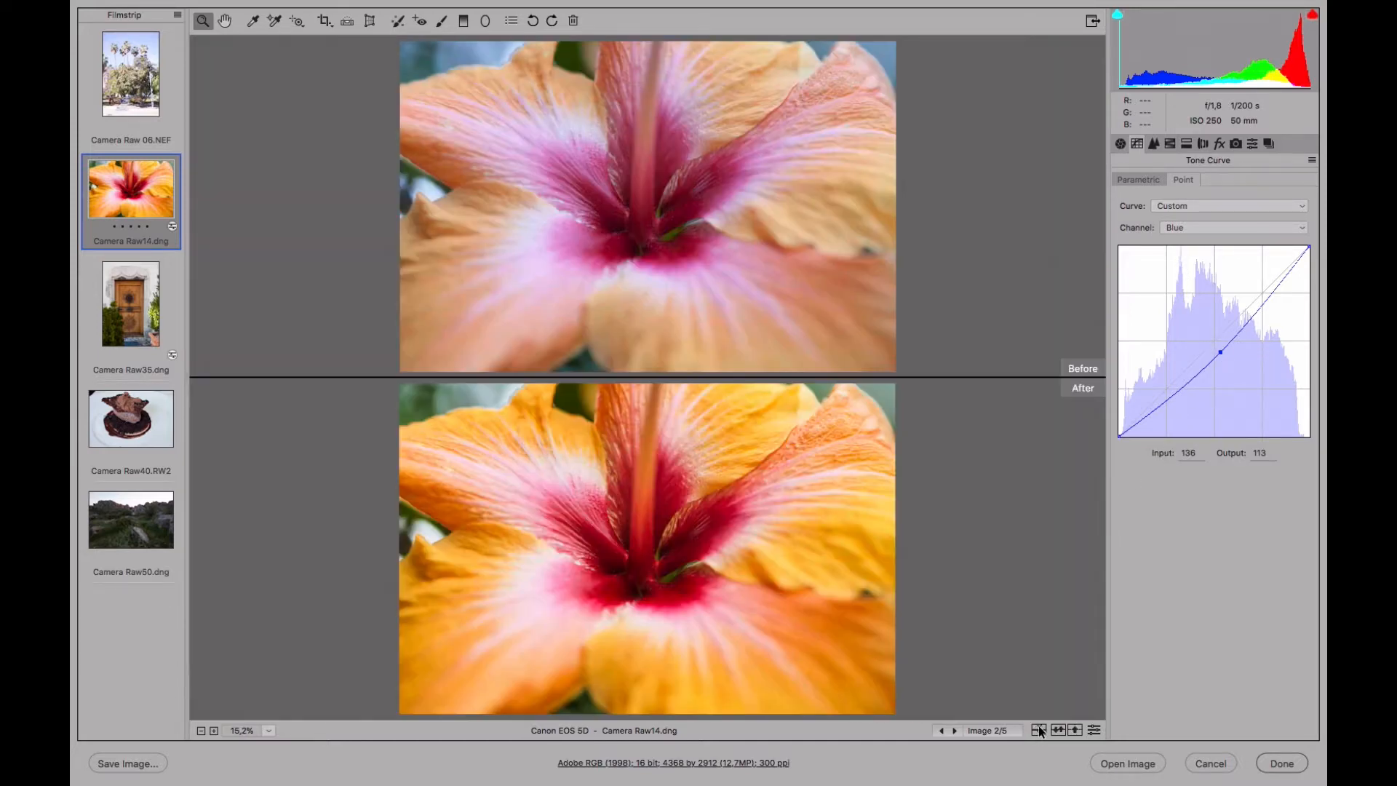
pyautogui.click(1038, 729)
pyautogui.click(1039, 730)
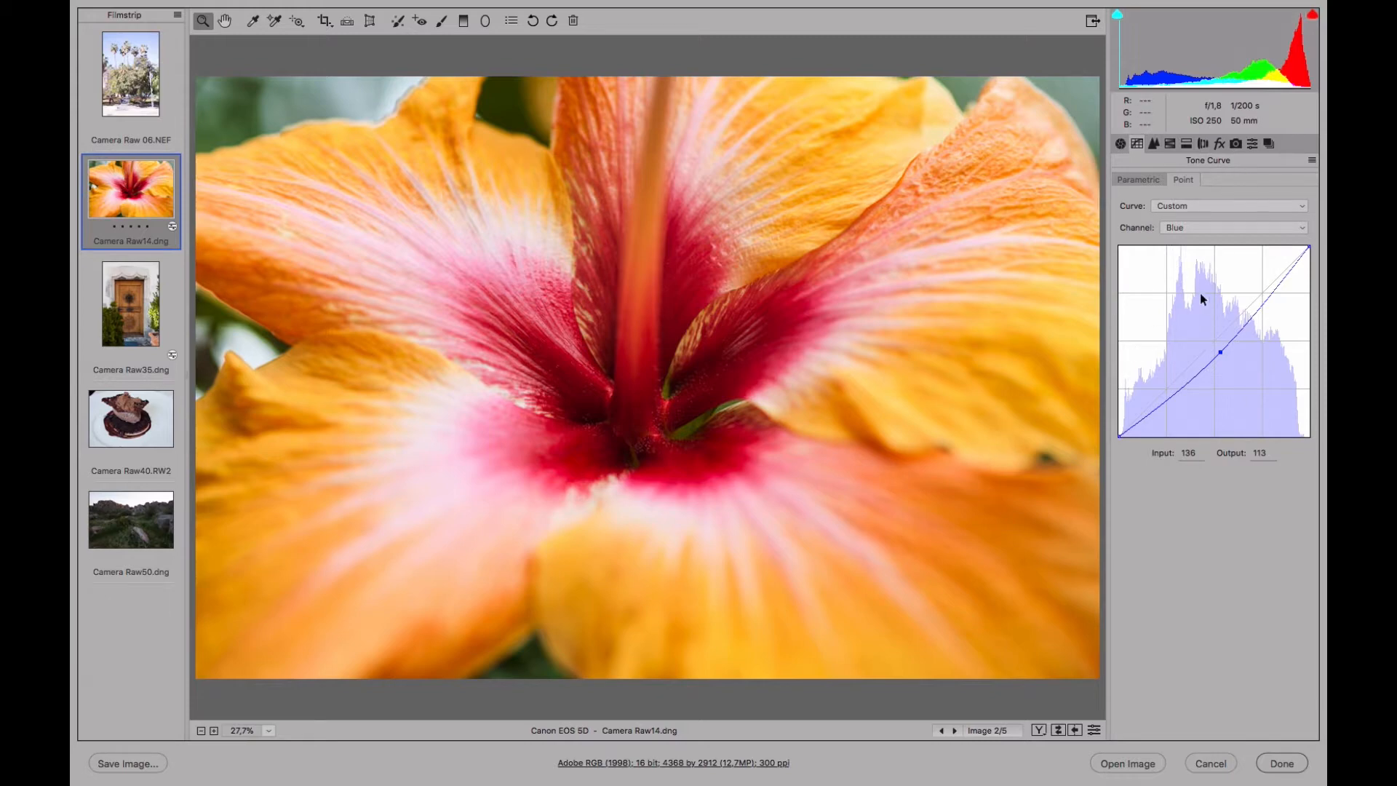
# Save the current development of the flower photo as a snapshot named "Revelada y curva de punto"
pyautogui.click(1269, 144)
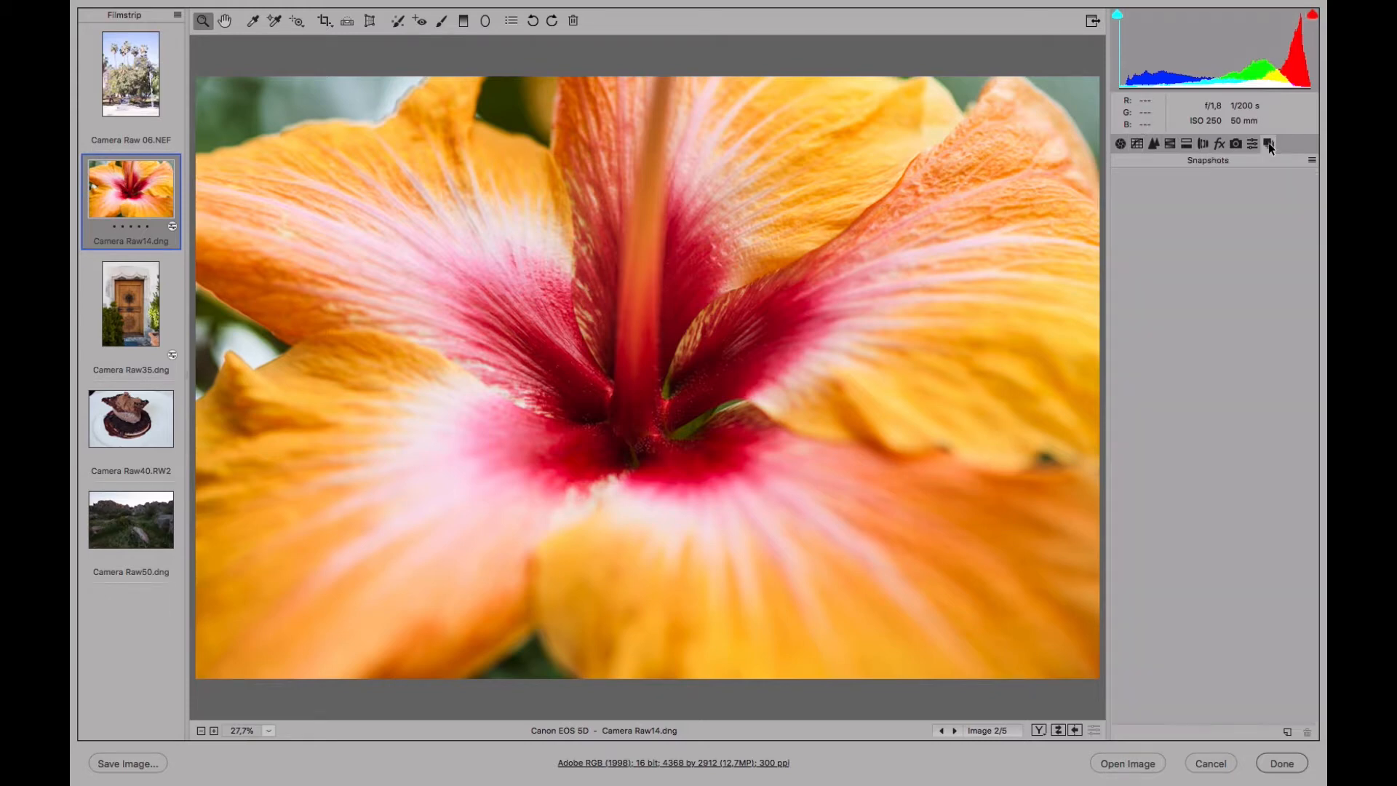
pyautogui.click(1287, 732)
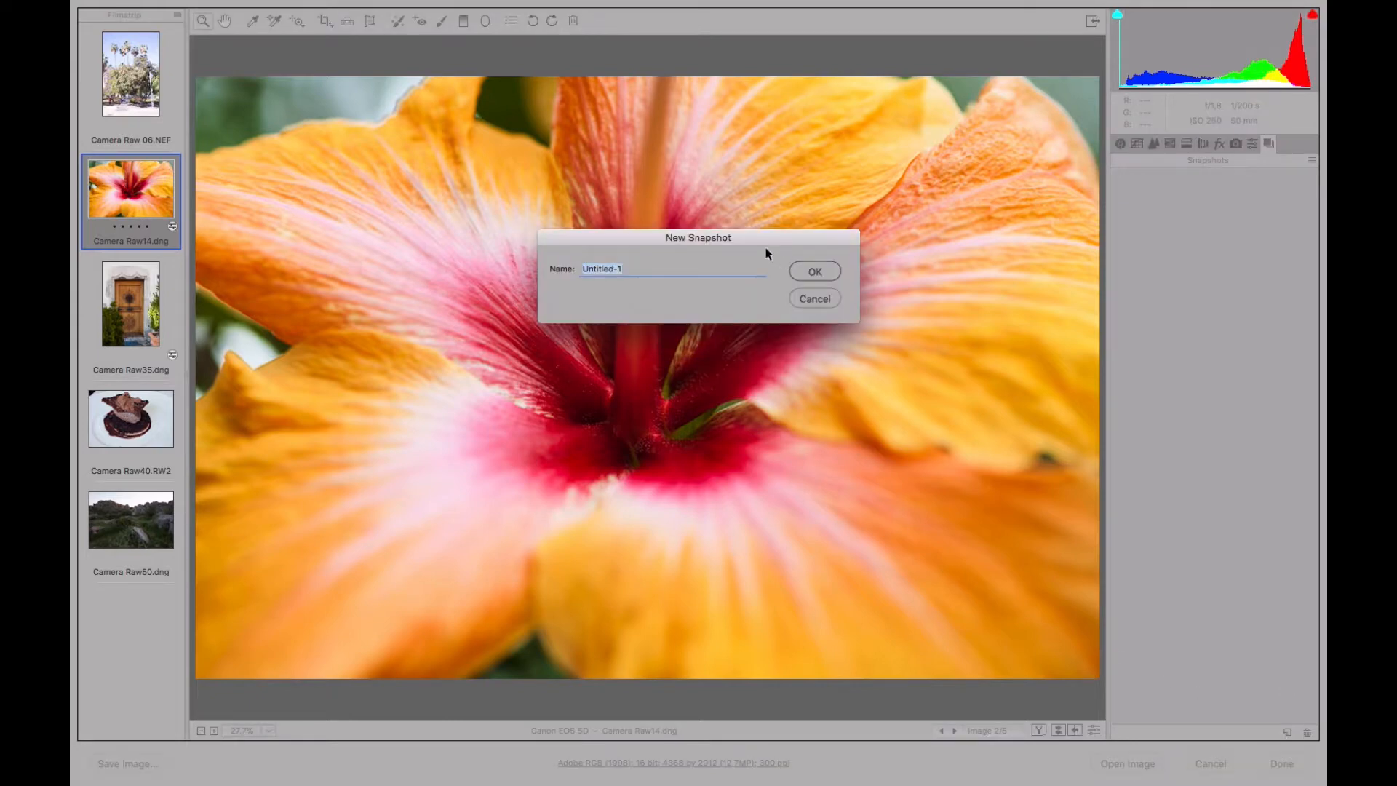
pyautogui.write('Revelada y curva de punto')
pyautogui.click(833, 271)
# Revert the flower photo to its unedited settings and save that state as a snapshot named "Original"
pyautogui.click(1311, 160)
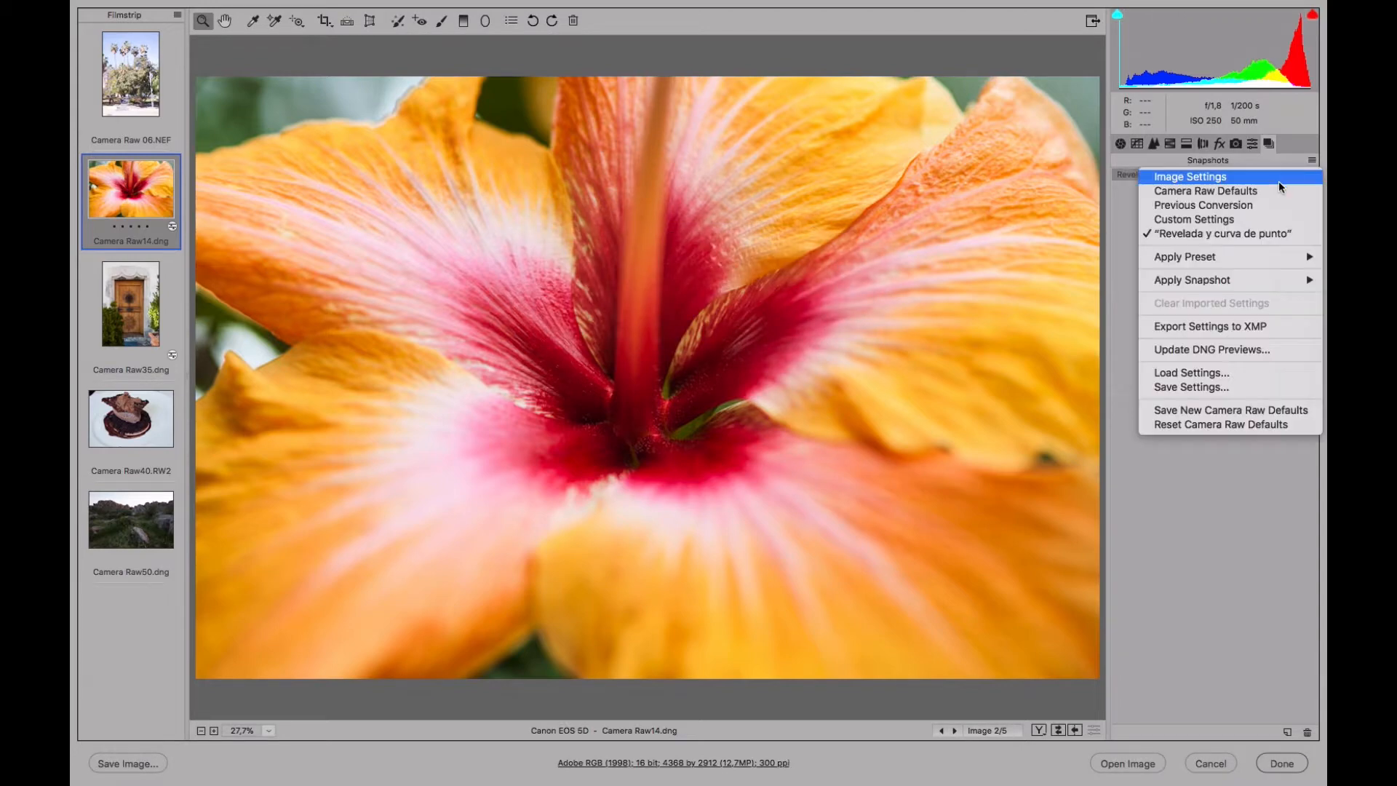
pyautogui.click(1237, 188)
pyautogui.click(1287, 732)
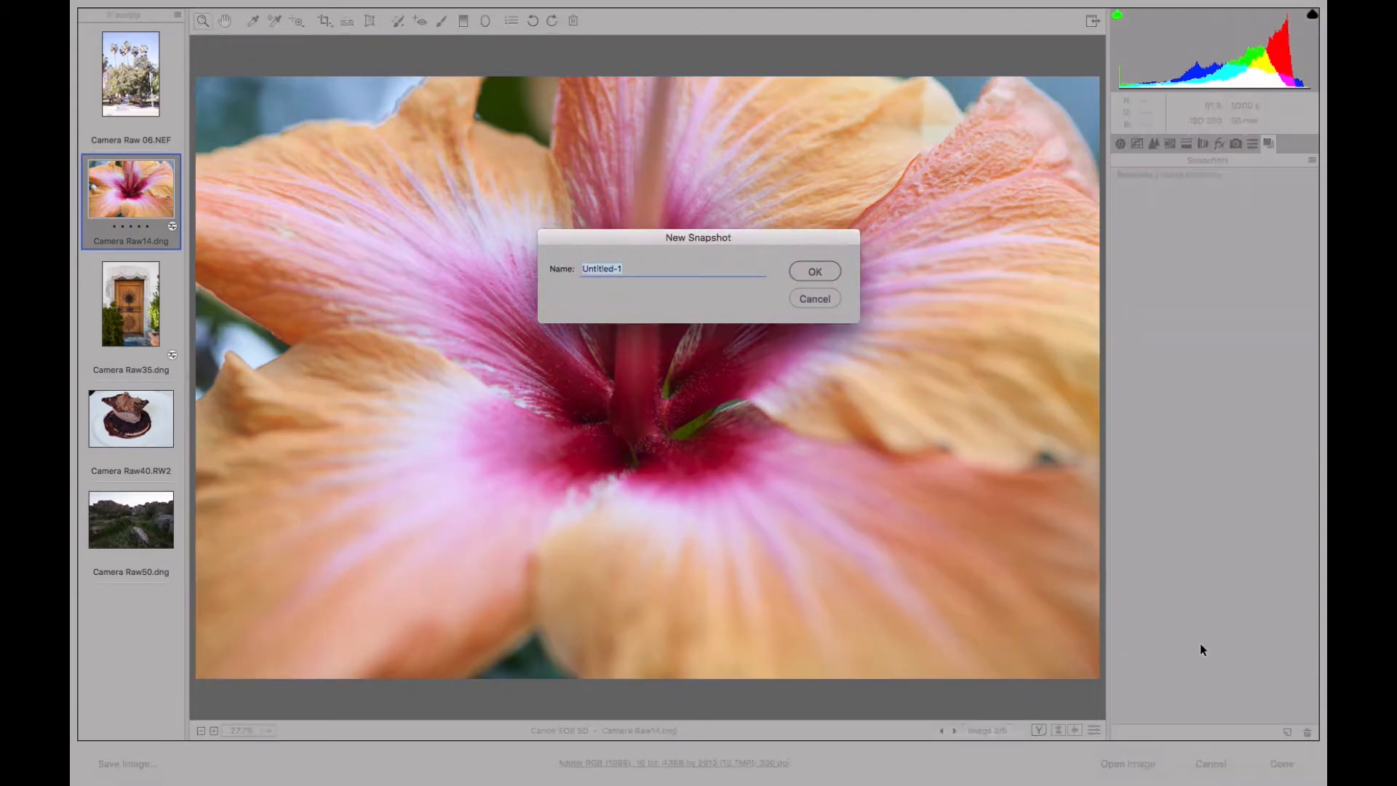
pyautogui.write('Original')
pyautogui.click(817, 283)
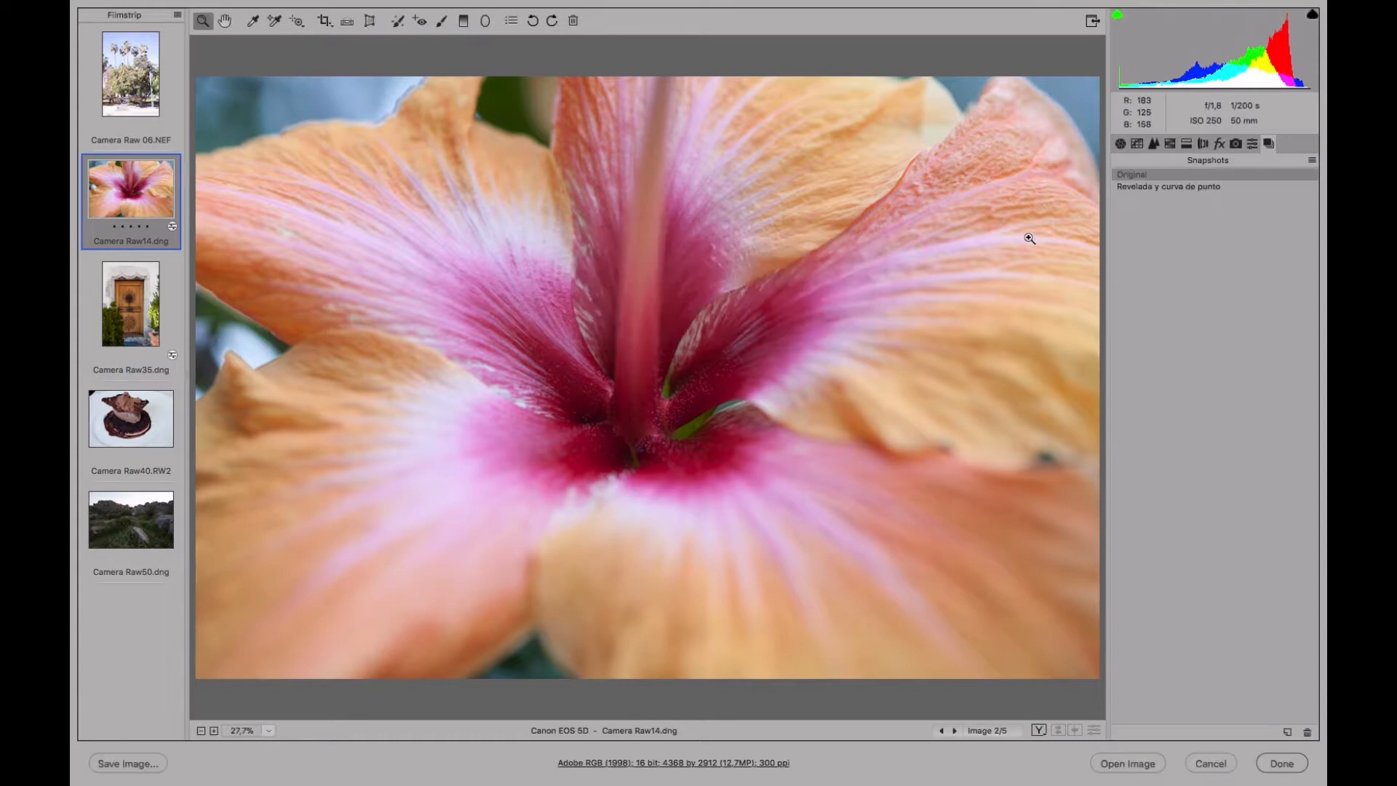
# Alternate between the "Original" and "Revelada y curva de punto" snapshots, leaving "Revelada y curva de punto" applied
pyautogui.click(1147, 186)
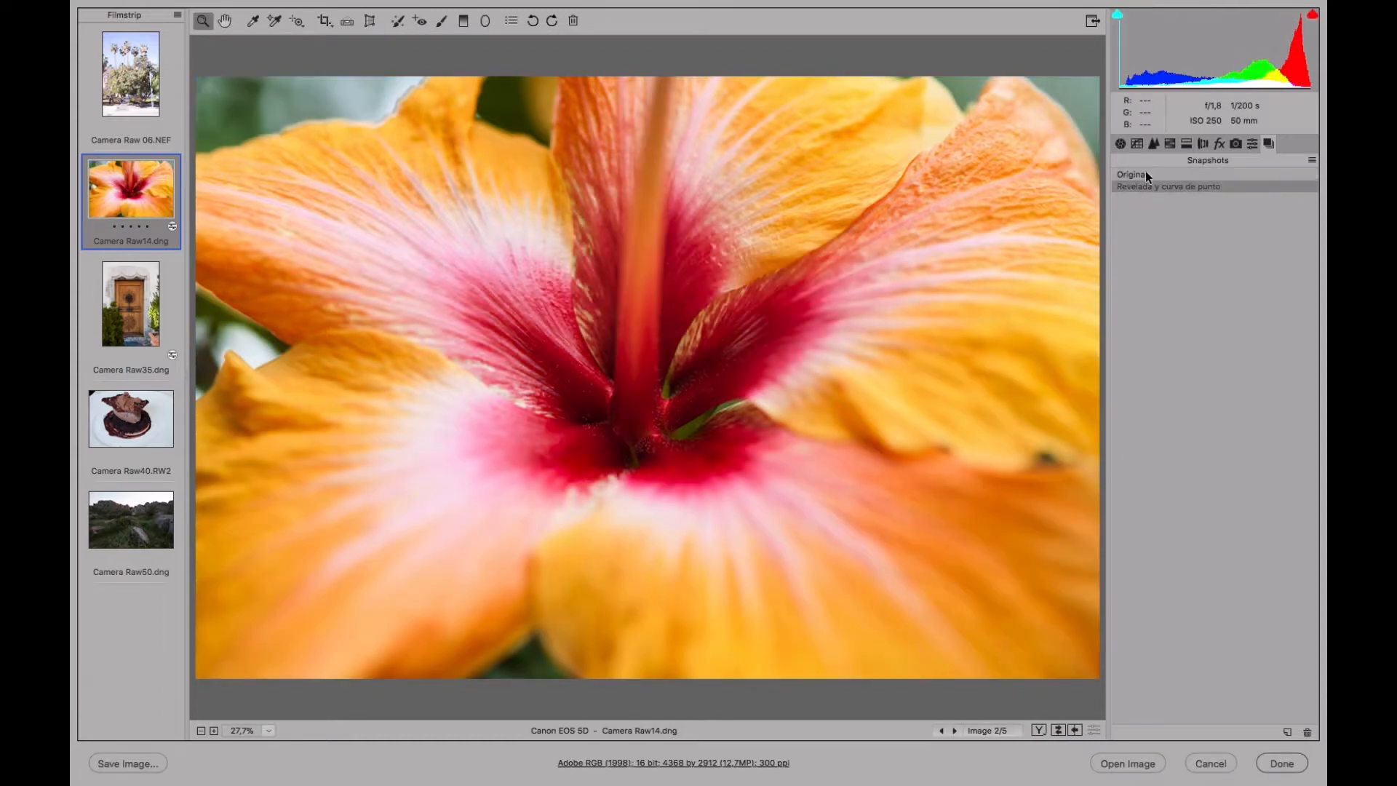
pyautogui.click(1145, 173)
pyautogui.click(1150, 184)
pyautogui.click(1145, 174)
pyautogui.click(1146, 184)
# Review the flower photo's point curve presets and its Blue and RGB channel curves
pyautogui.click(1137, 144)
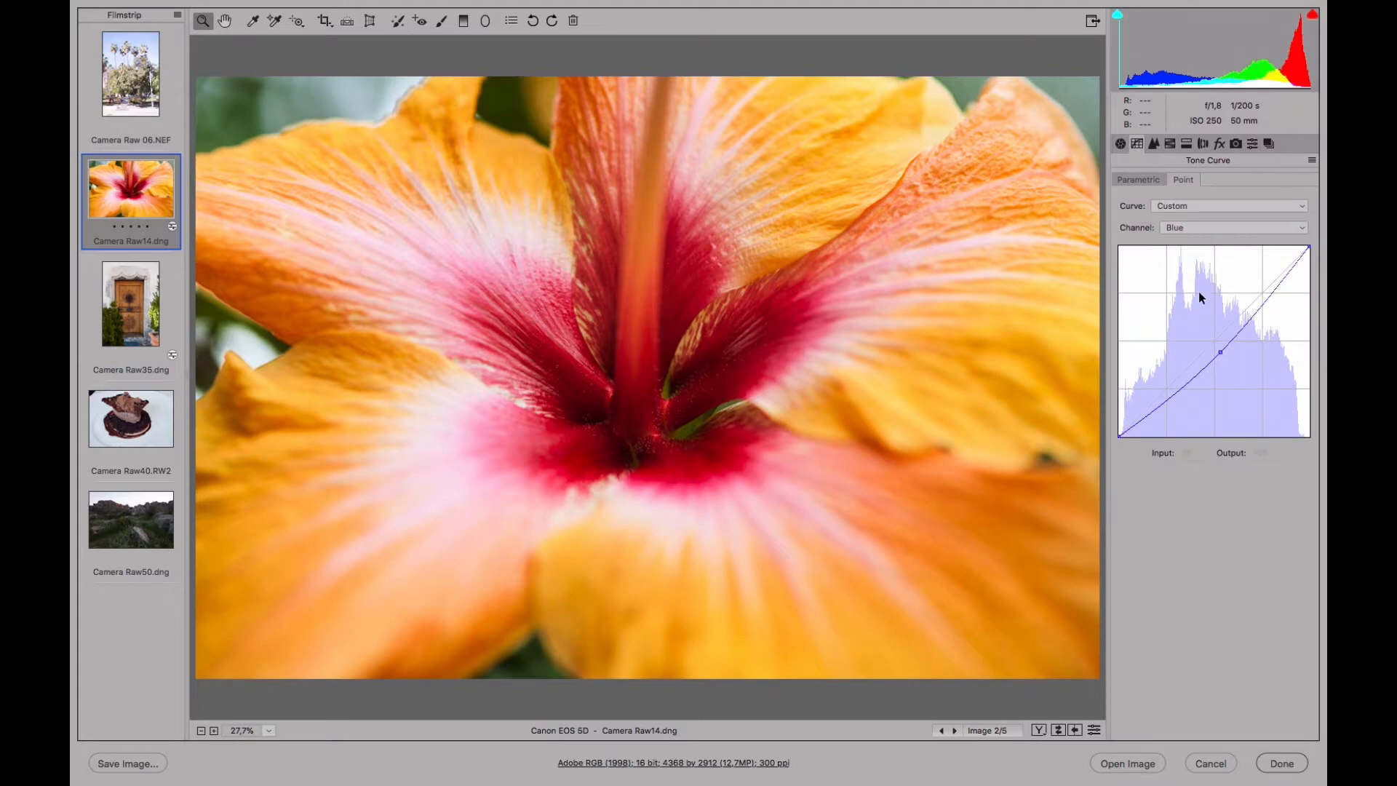
pyautogui.click(1199, 206)
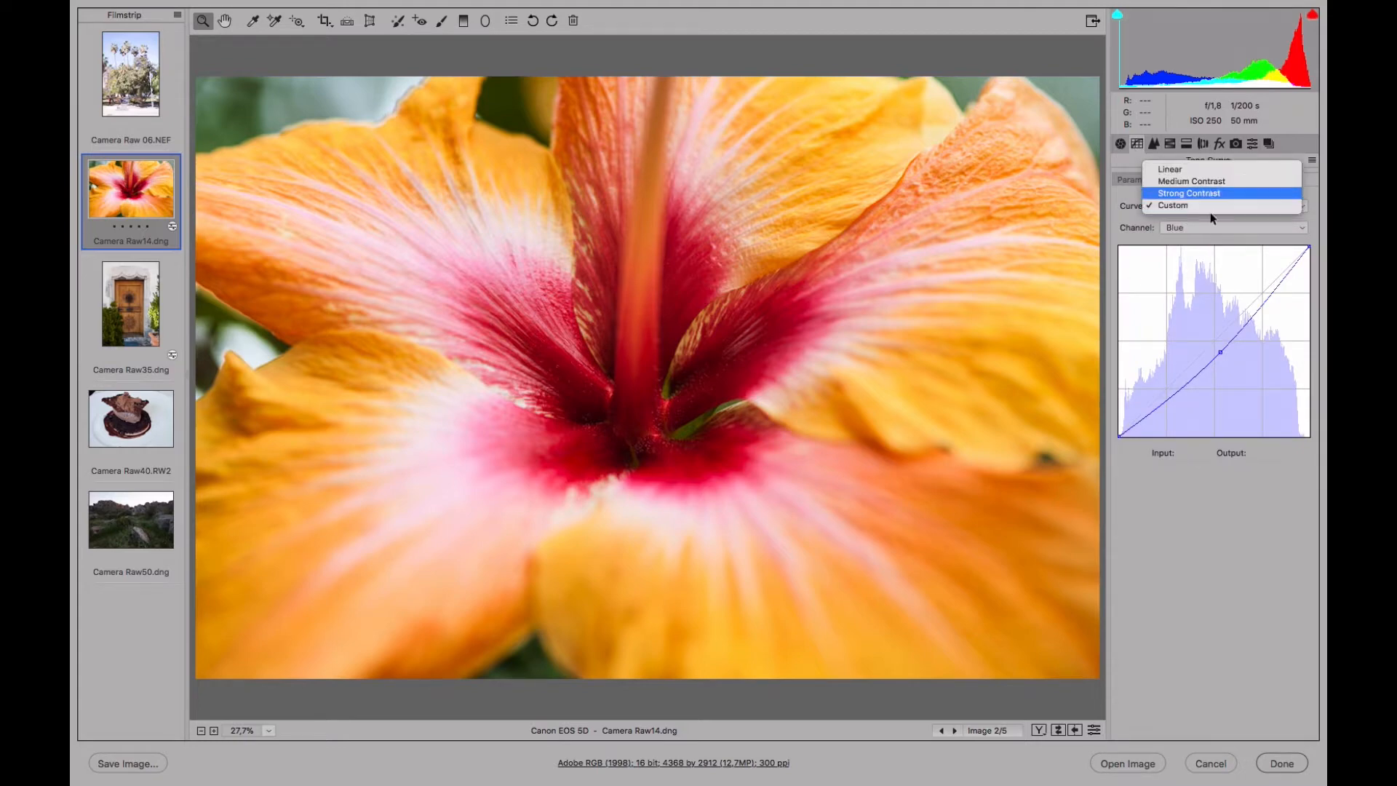
pyautogui.click(1213, 231)
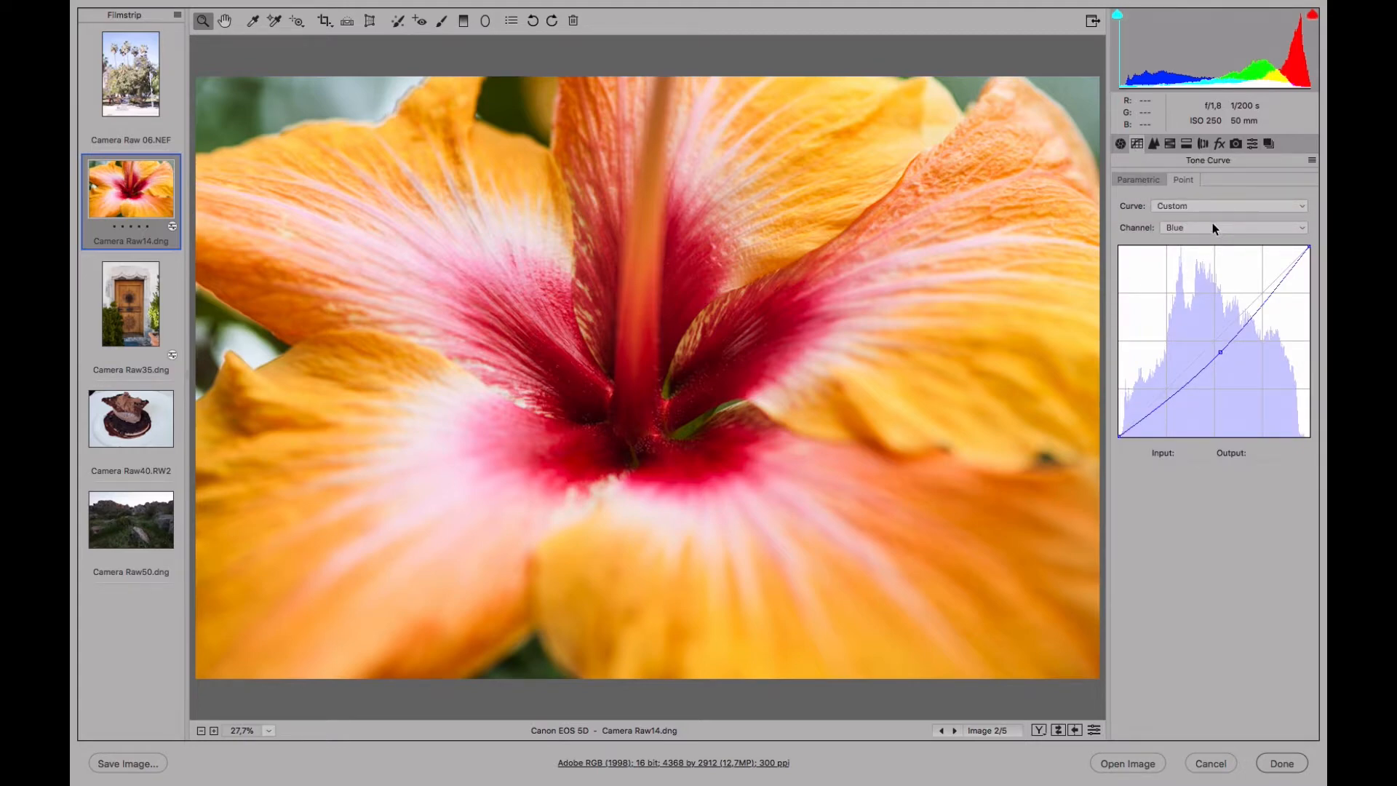
pyautogui.click(1296, 229)
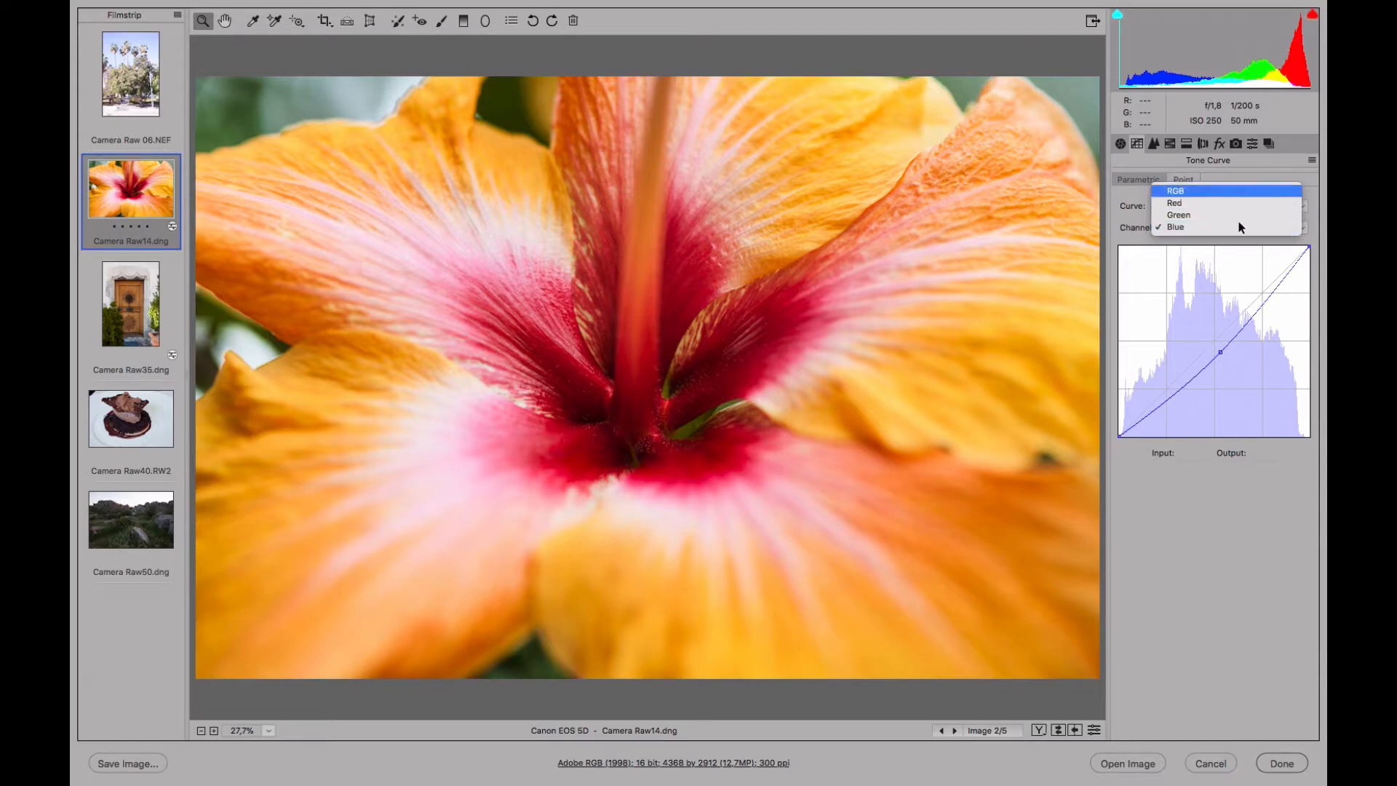
pyautogui.click(1243, 196)
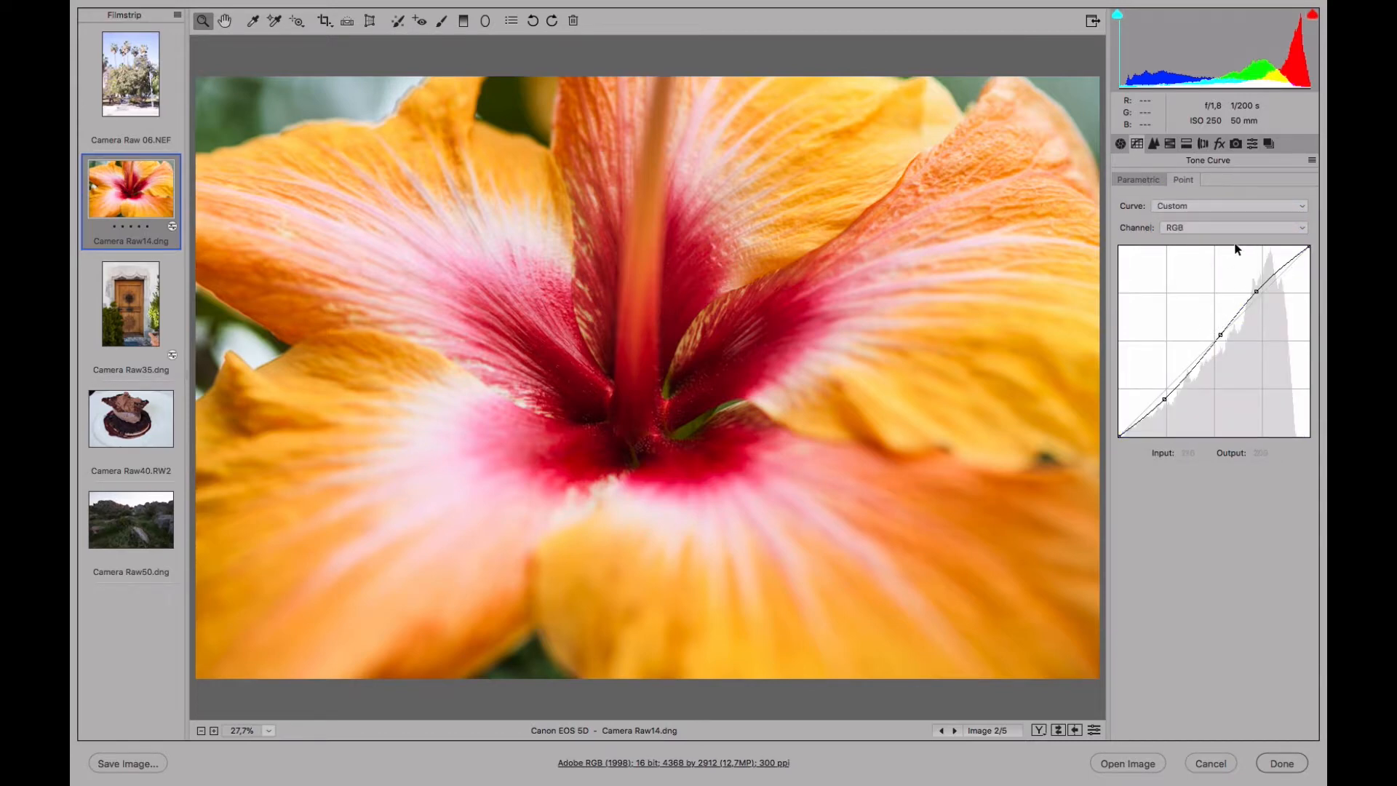
pyautogui.click(1230, 227)
pyautogui.click(1214, 261)
pyautogui.moveTo(1220, 332); pyautogui.dragTo(1223, 354)
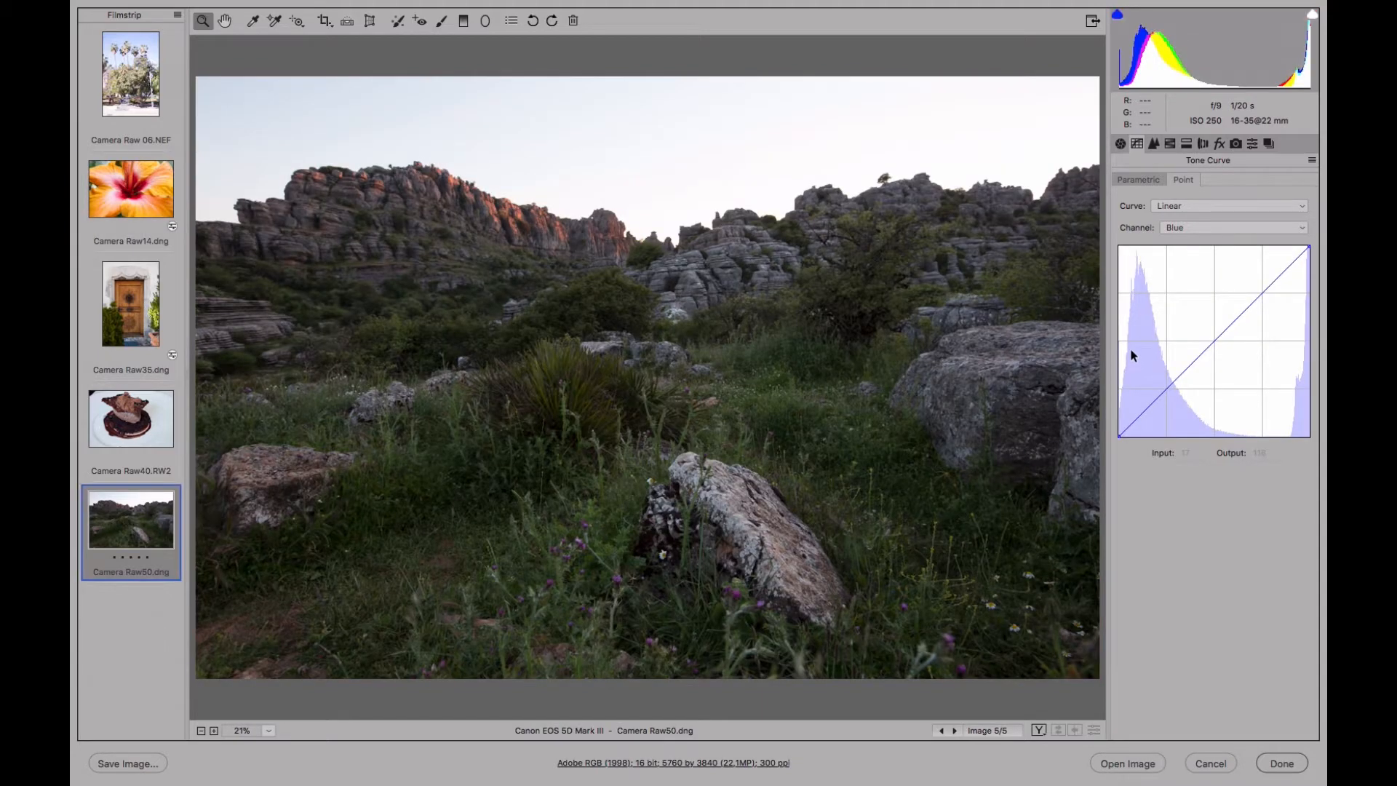
# Balance the rocky landscape photo's tones with Shadows +50, Highlights -33 and Whites -17
pyautogui.click(1120, 144)
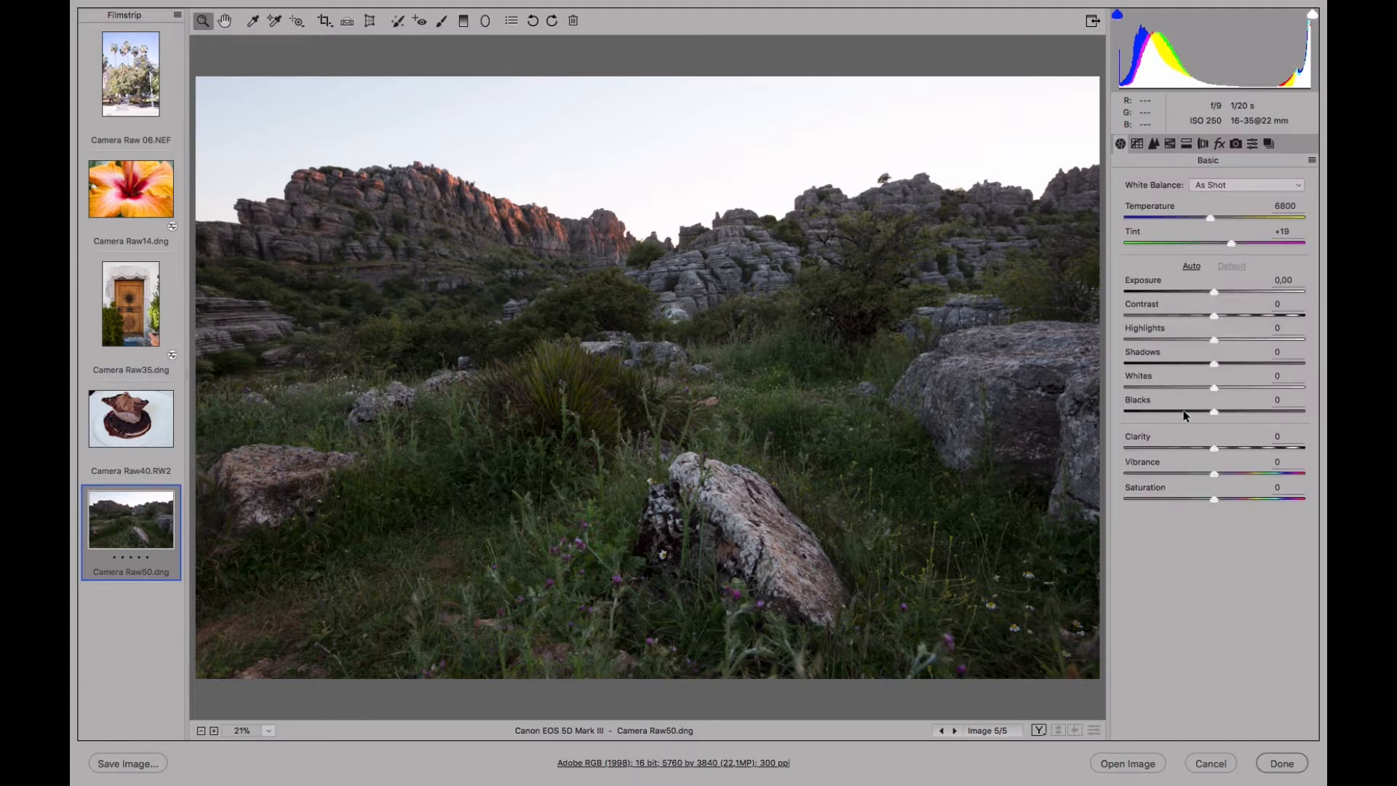
pyautogui.moveTo(1226, 364); pyautogui.dragTo(1258, 363)
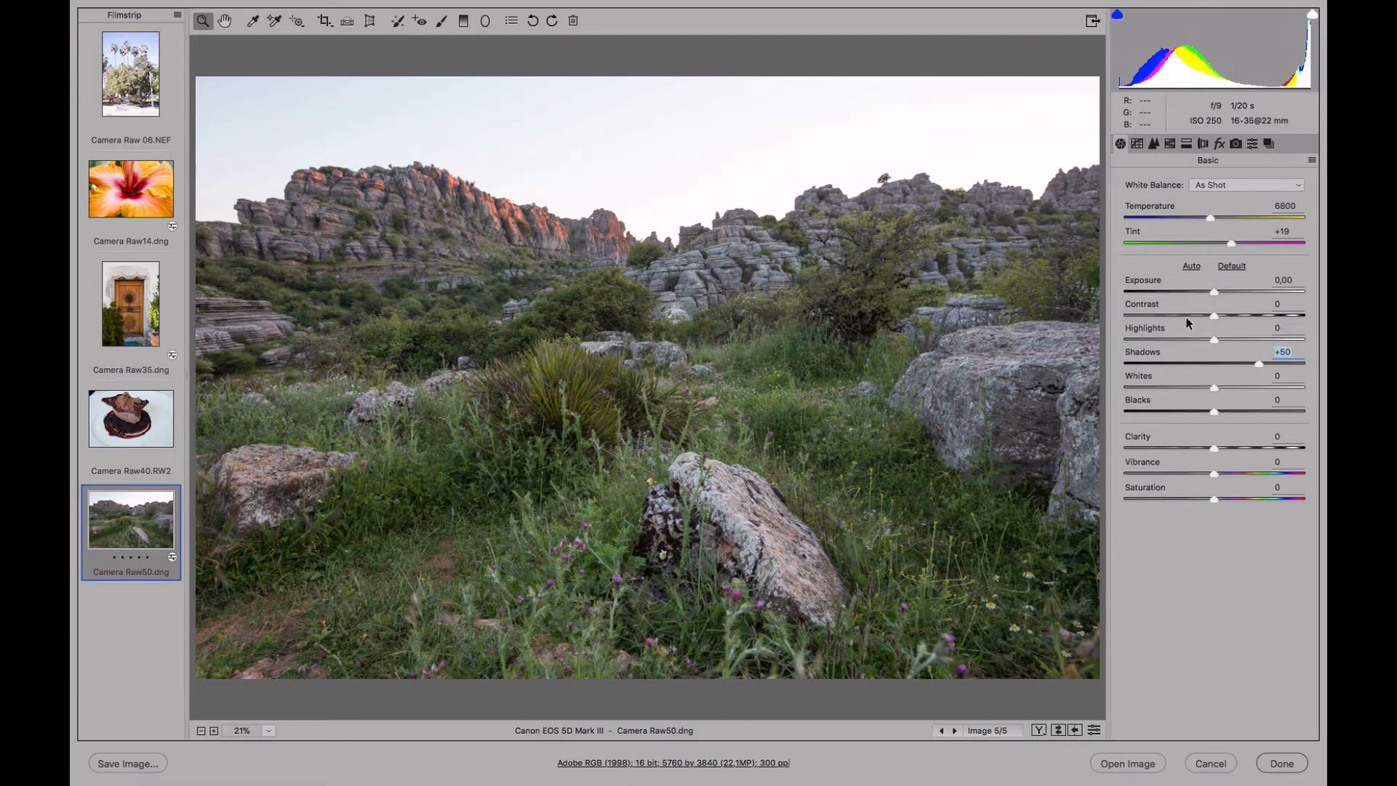
pyautogui.click(1185, 339)
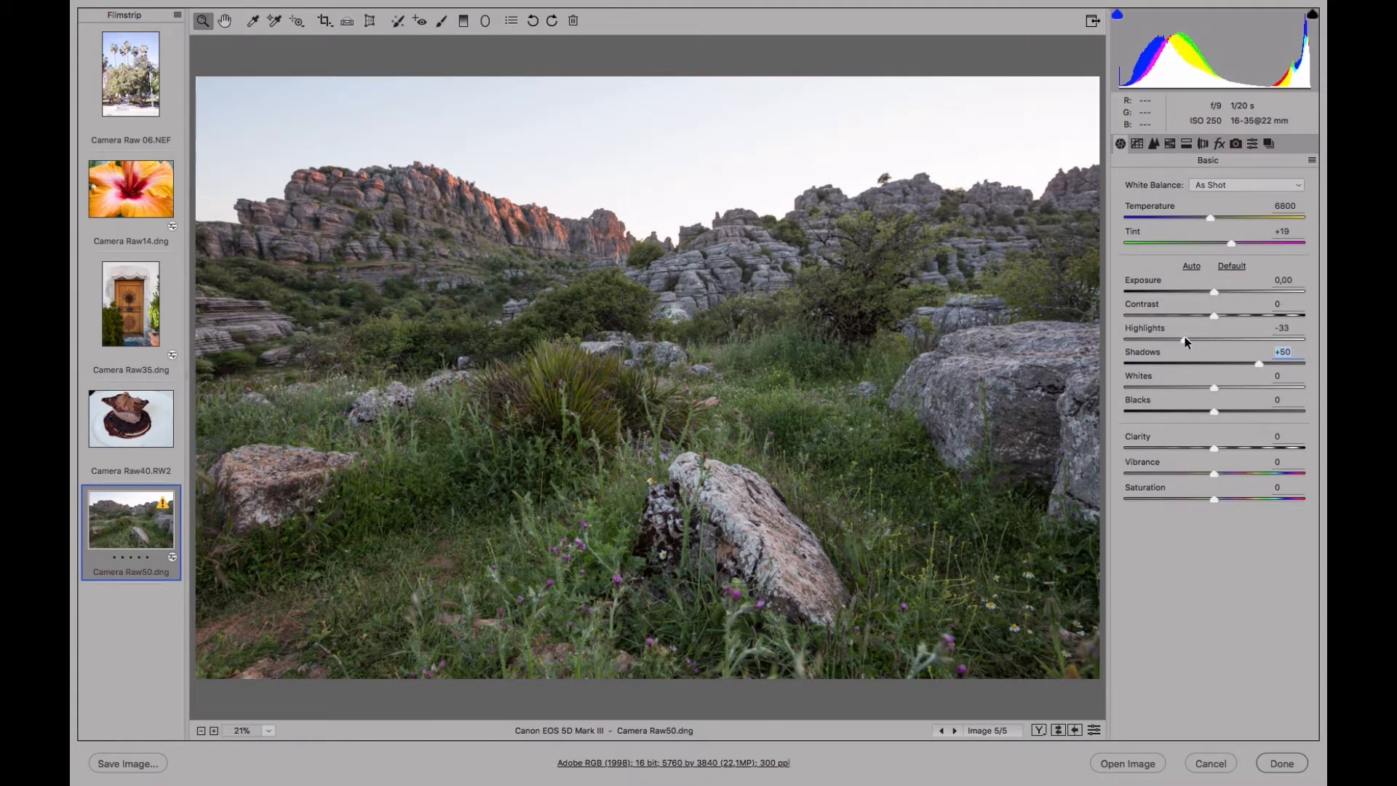
pyautogui.click(1198, 386)
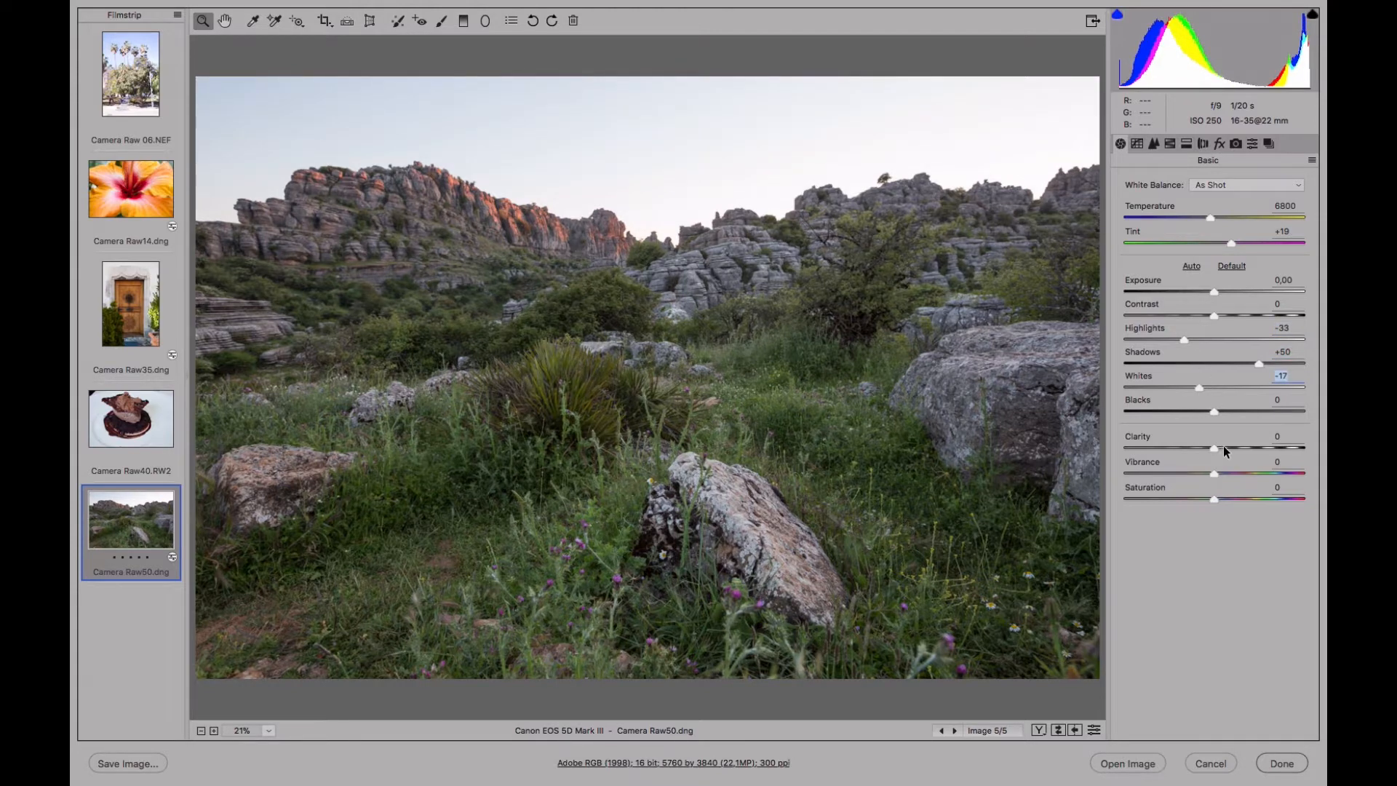
# Set the landscape photo's Clarity to +20 and Vibrance to +28
pyautogui.click(1230, 447)
pyautogui.click(1240, 473)
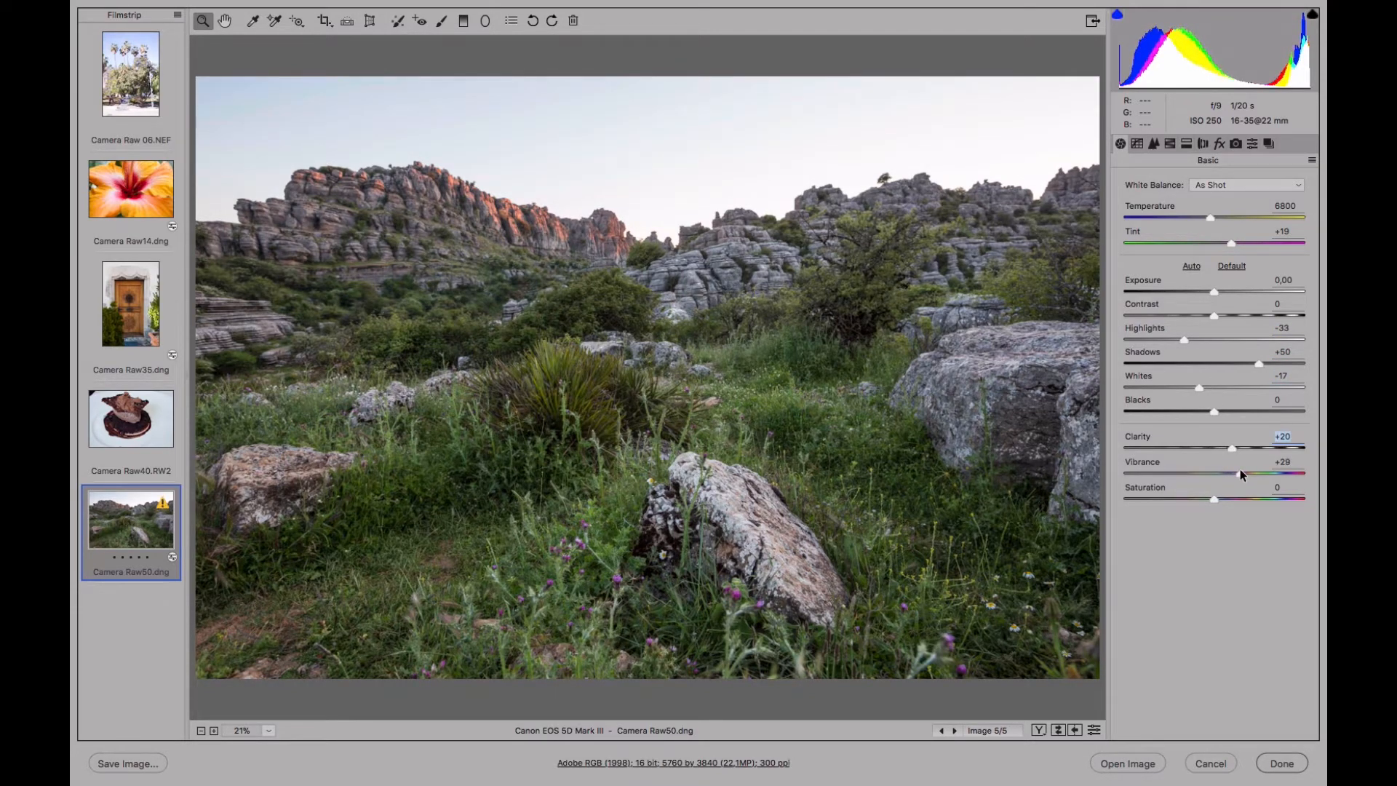
pyautogui.click(1239, 470)
# Set the landscape's white balance to Temperature 8300 and Tint +7, and its light to Exposure -0.90 and Shadows +73
pyautogui.moveTo(1209, 220)
pyautogui.mouseDown()
pyautogui.moveTo(1233, 213)
pyautogui.moveTo(1220, 240)
pyautogui.mouseUp()
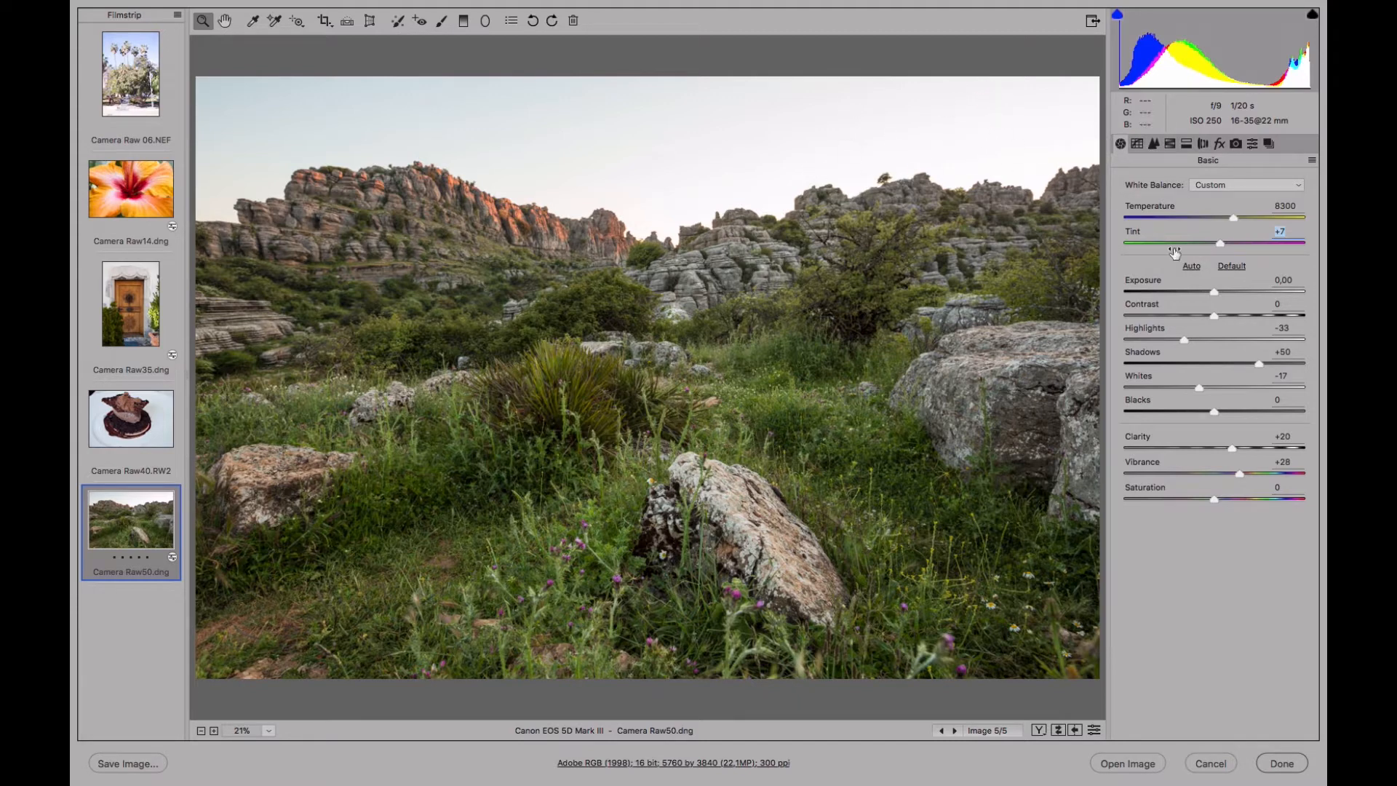
pyautogui.moveTo(1214, 291); pyautogui.dragTo(1199, 287)
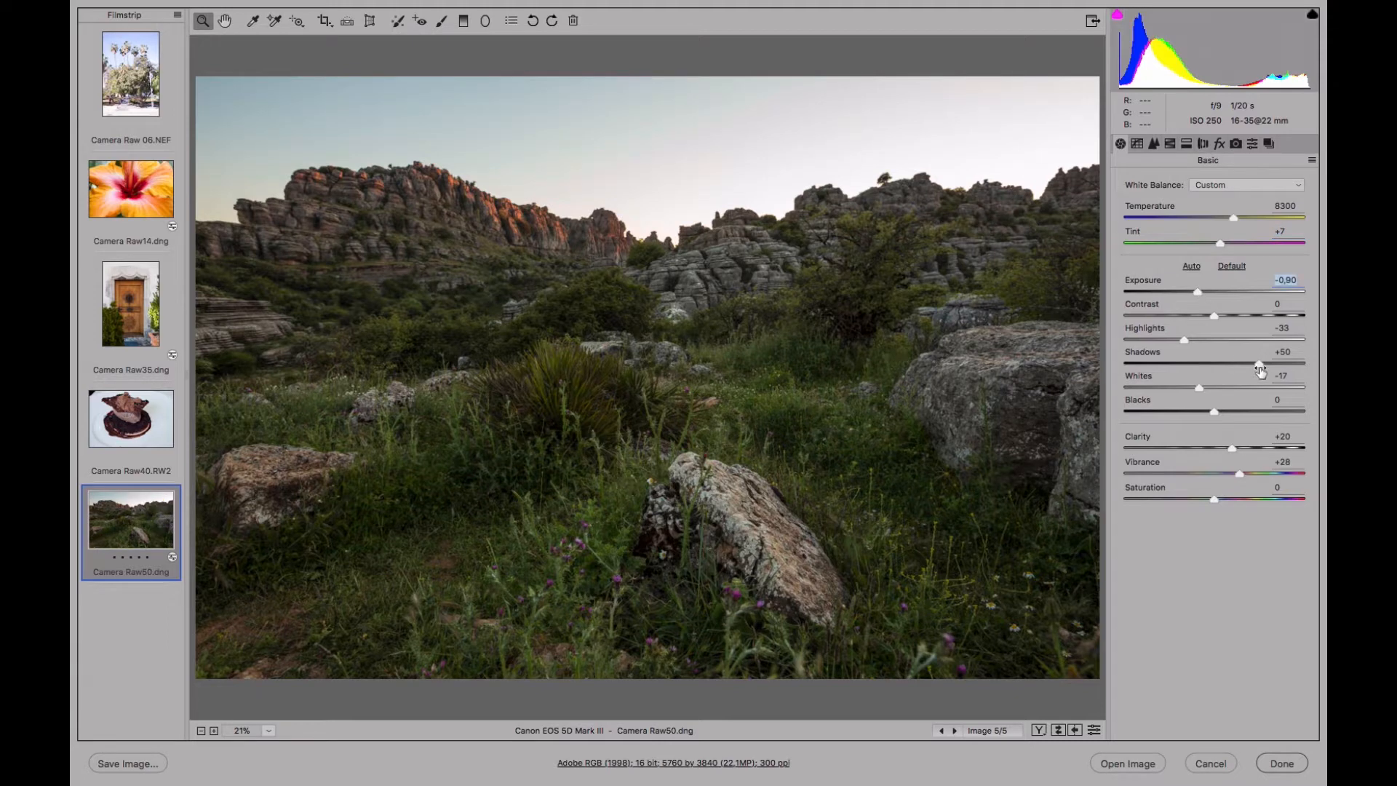
pyautogui.moveTo(1262, 365)
pyautogui.mouseDown()
pyautogui.moveTo(1304, 359)
pyautogui.moveTo(1279, 357)
pyautogui.mouseUp()
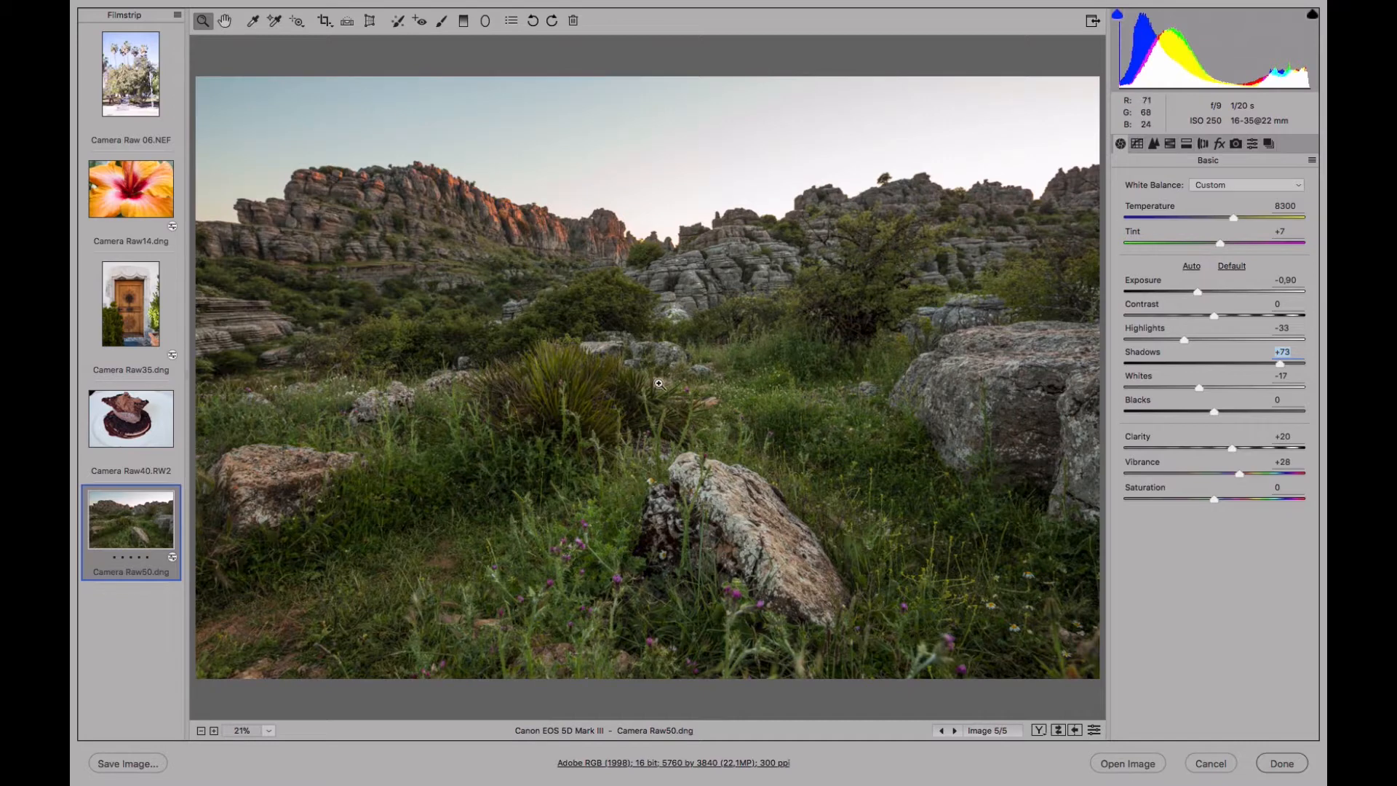
# Lift the landscape's parametric tone curve, trying Darks and Shadows at +100 and settling on Darks +22 and Shadows +23
pyautogui.click(1137, 144)
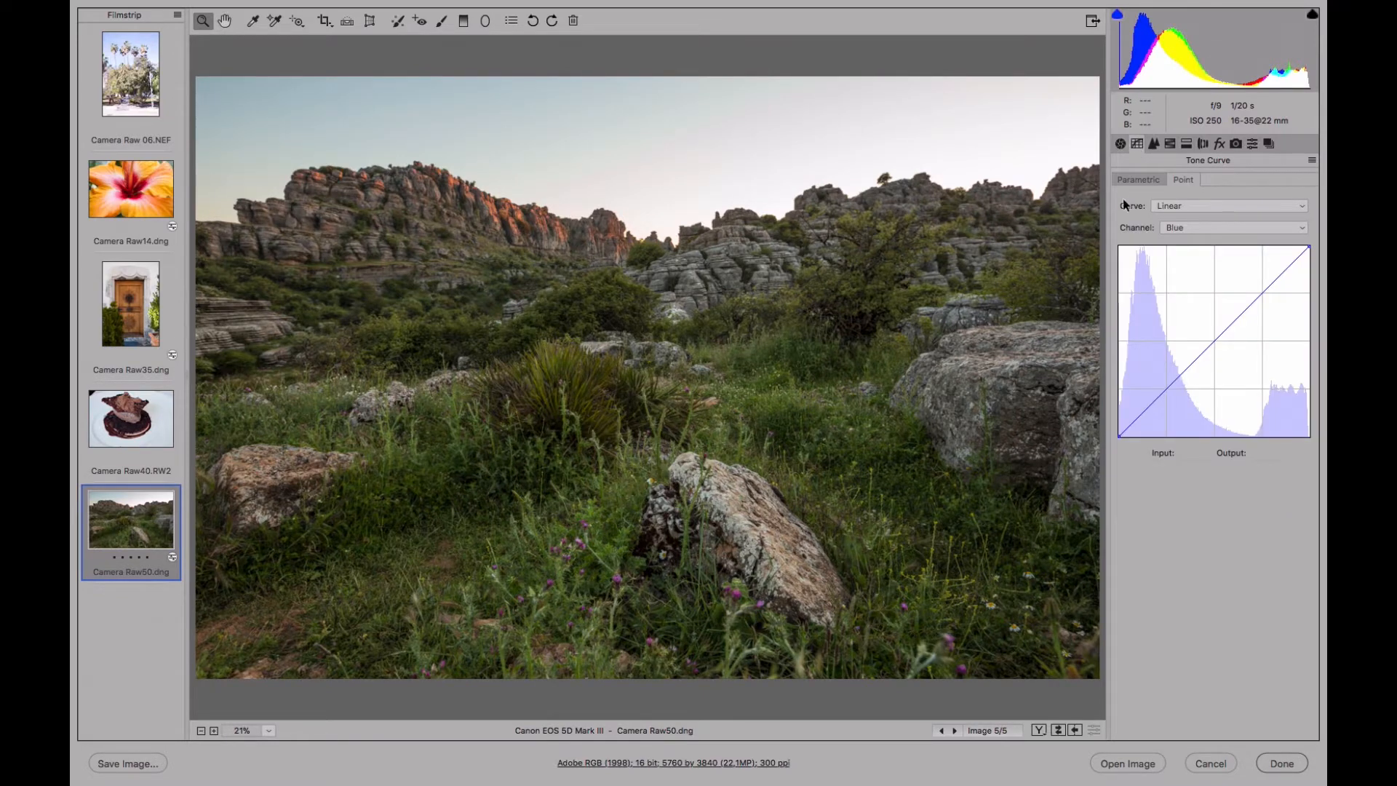
pyautogui.click(1126, 180)
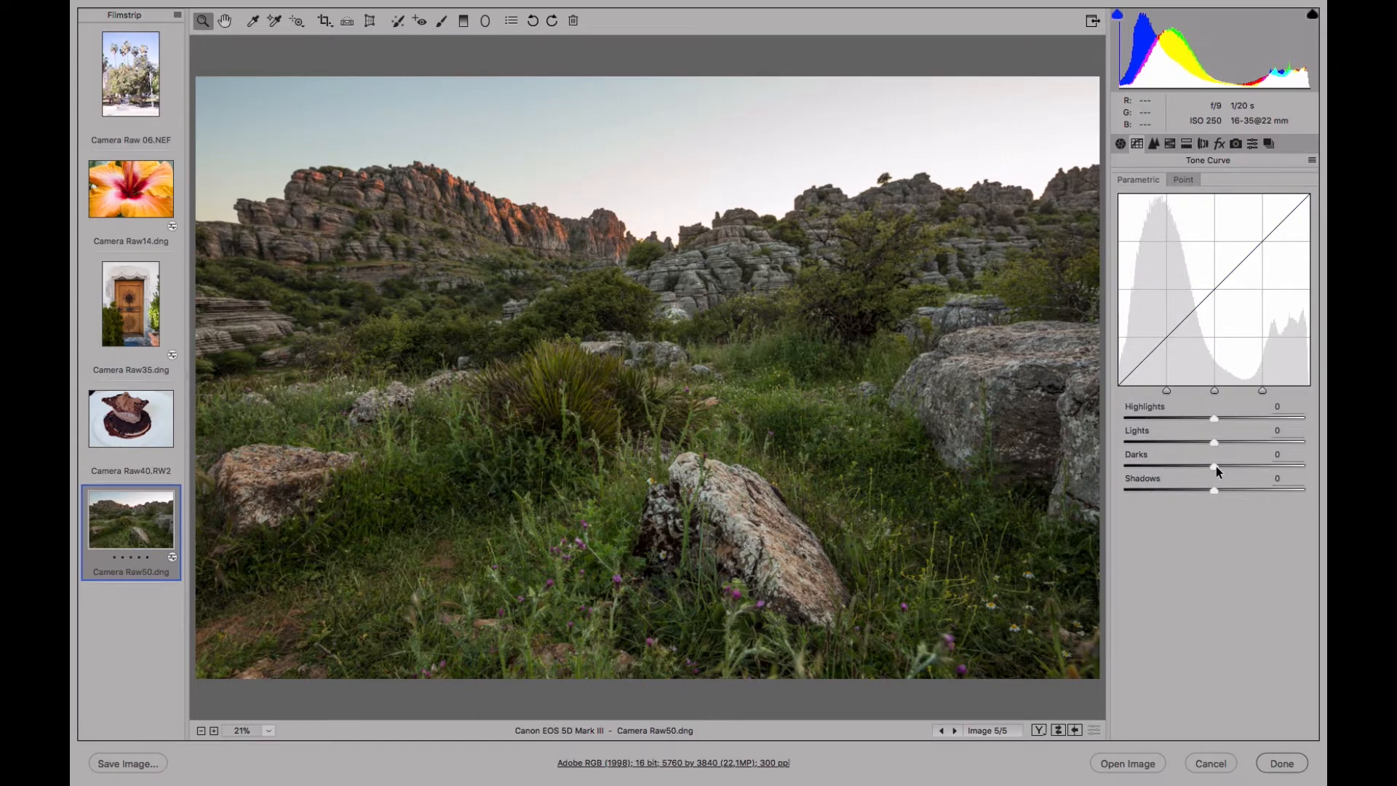
pyautogui.moveTo(1212, 464); pyautogui.dragTo(1319, 463)
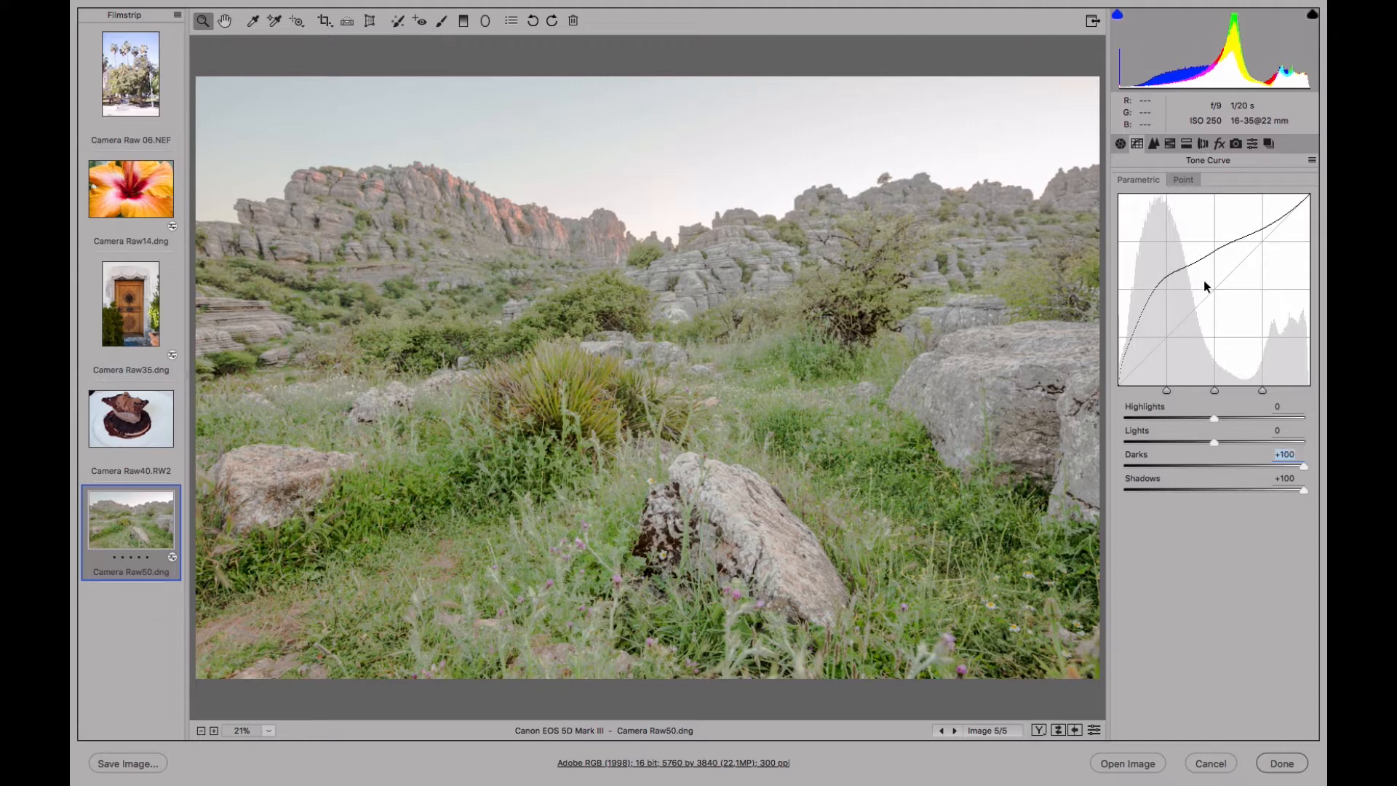
pyautogui.click(1229, 465)
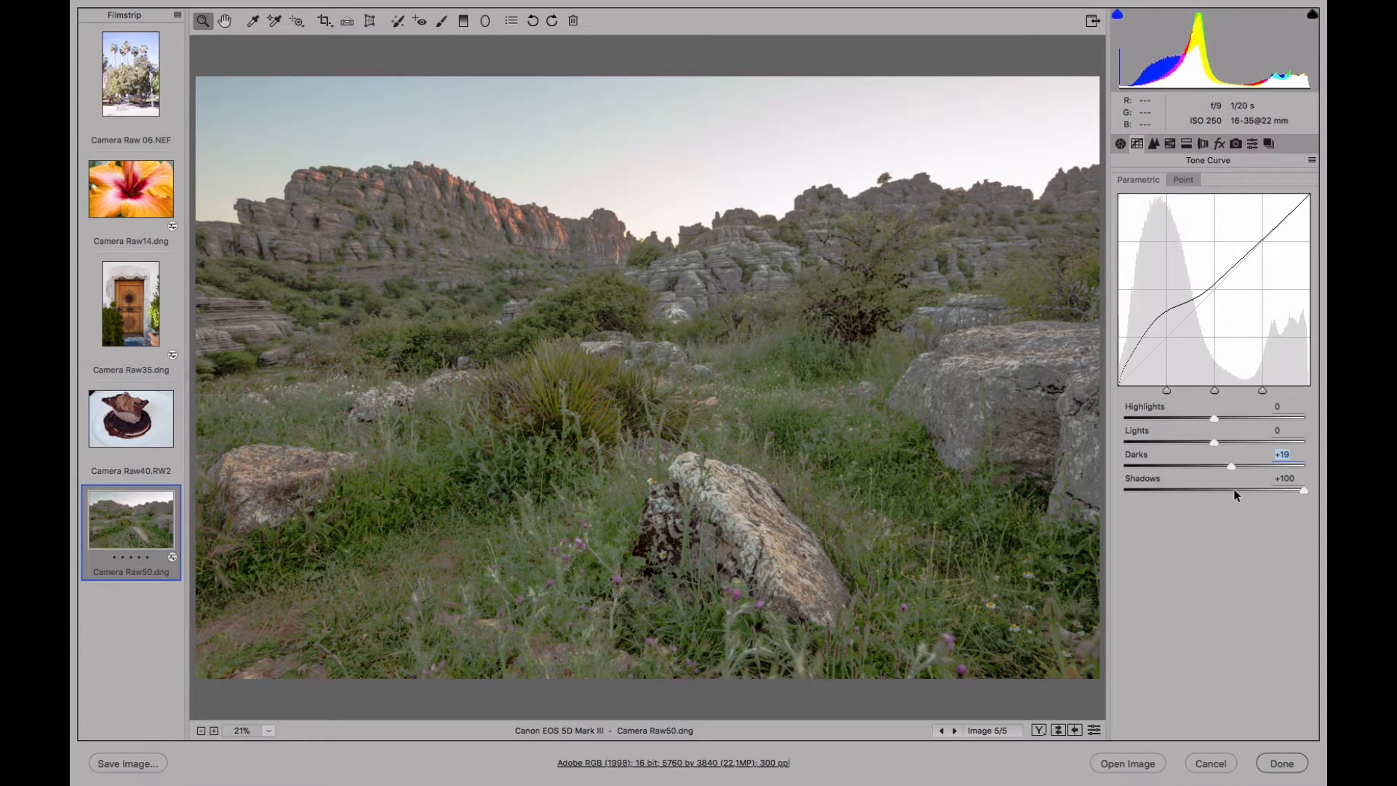
pyautogui.click(1234, 489)
pyautogui.write('25')
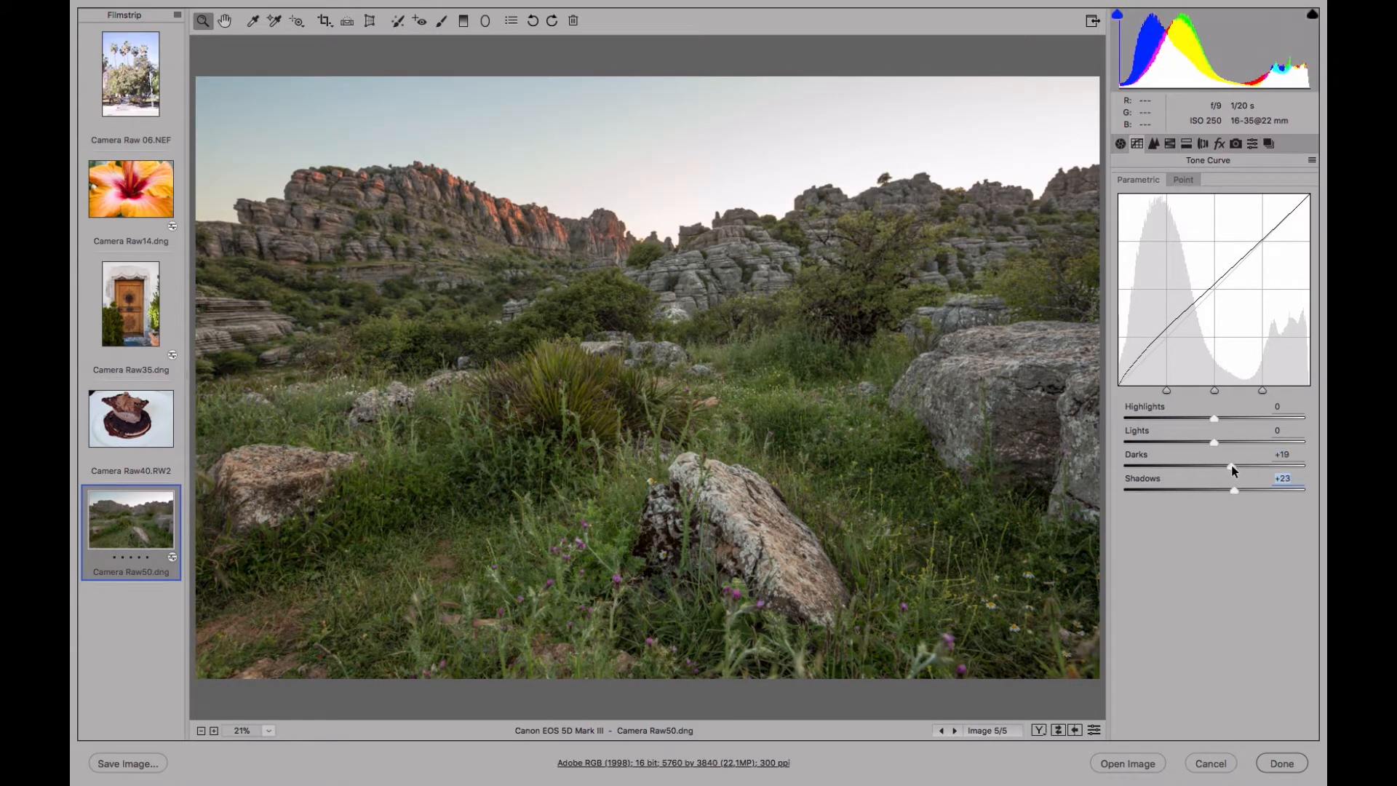
pyautogui.press('Tab')
pyautogui.moveTo(1235, 467); pyautogui.dragTo(1233, 466)
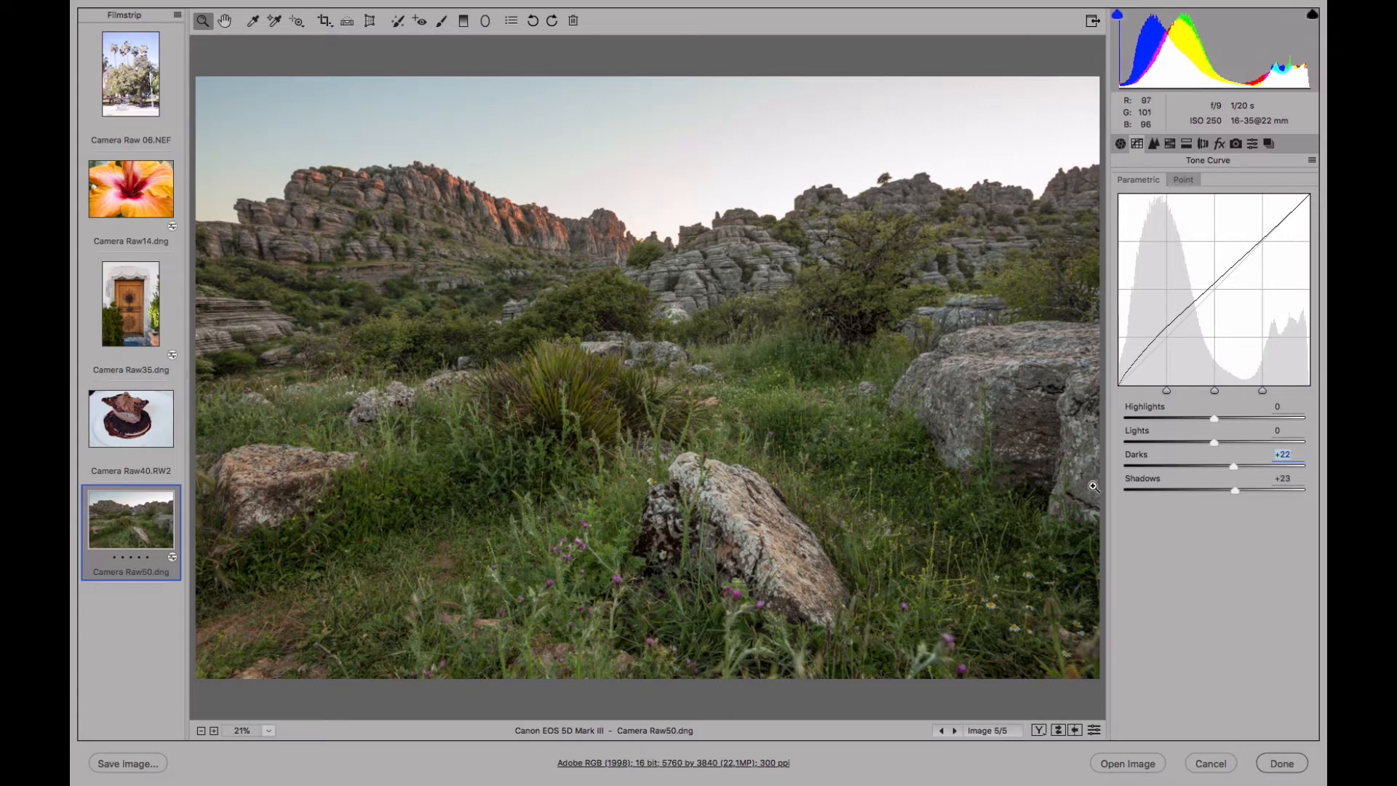
# Spread the parametric curve's shadow and highlight region dividers outward and raise Darks to +71
pyautogui.moveTo(1169, 390)
pyautogui.moveTo(1165, 390); pyautogui.dragTo(1150, 391)
pyautogui.moveTo(1264, 388); pyautogui.dragTo(1273, 387)
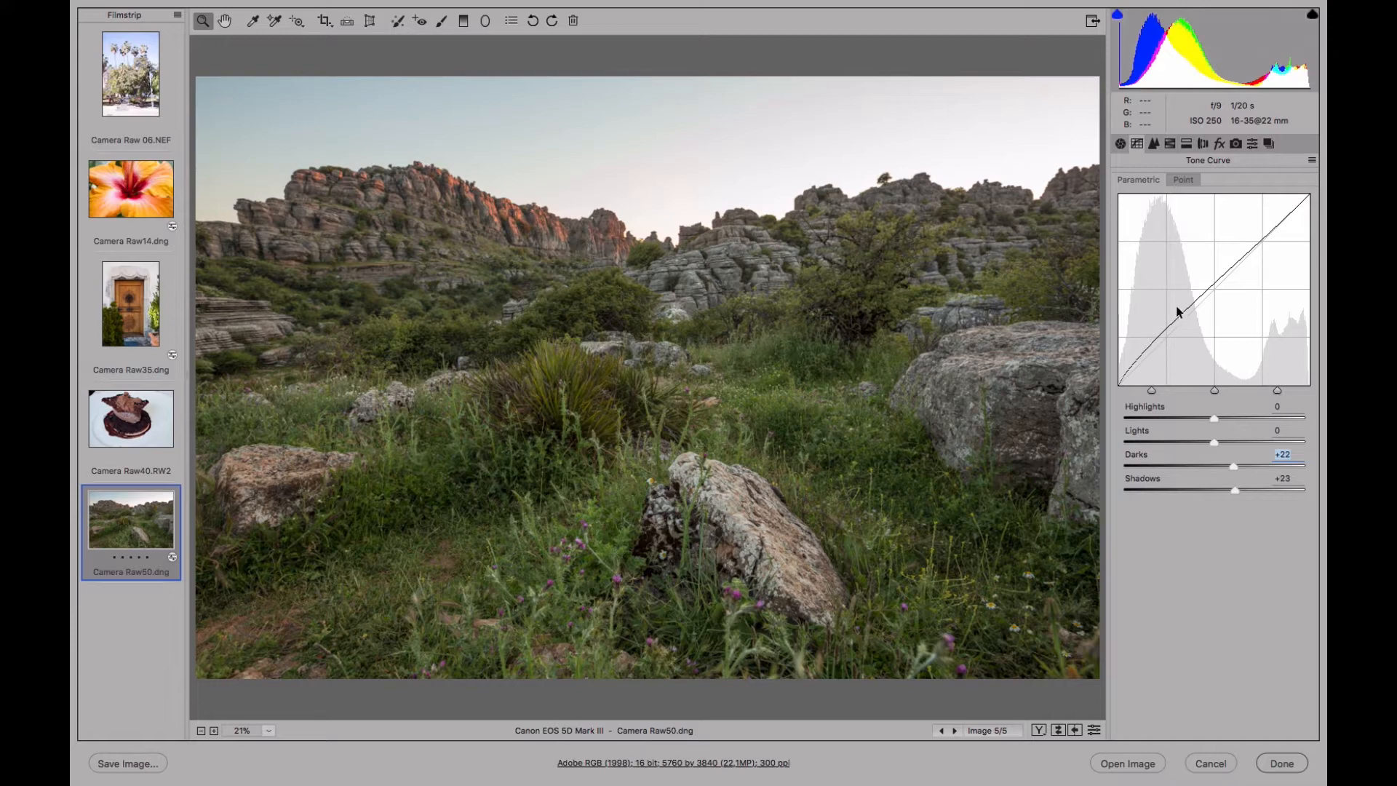
pyautogui.moveTo(1259, 465); pyautogui.dragTo(1277, 465)
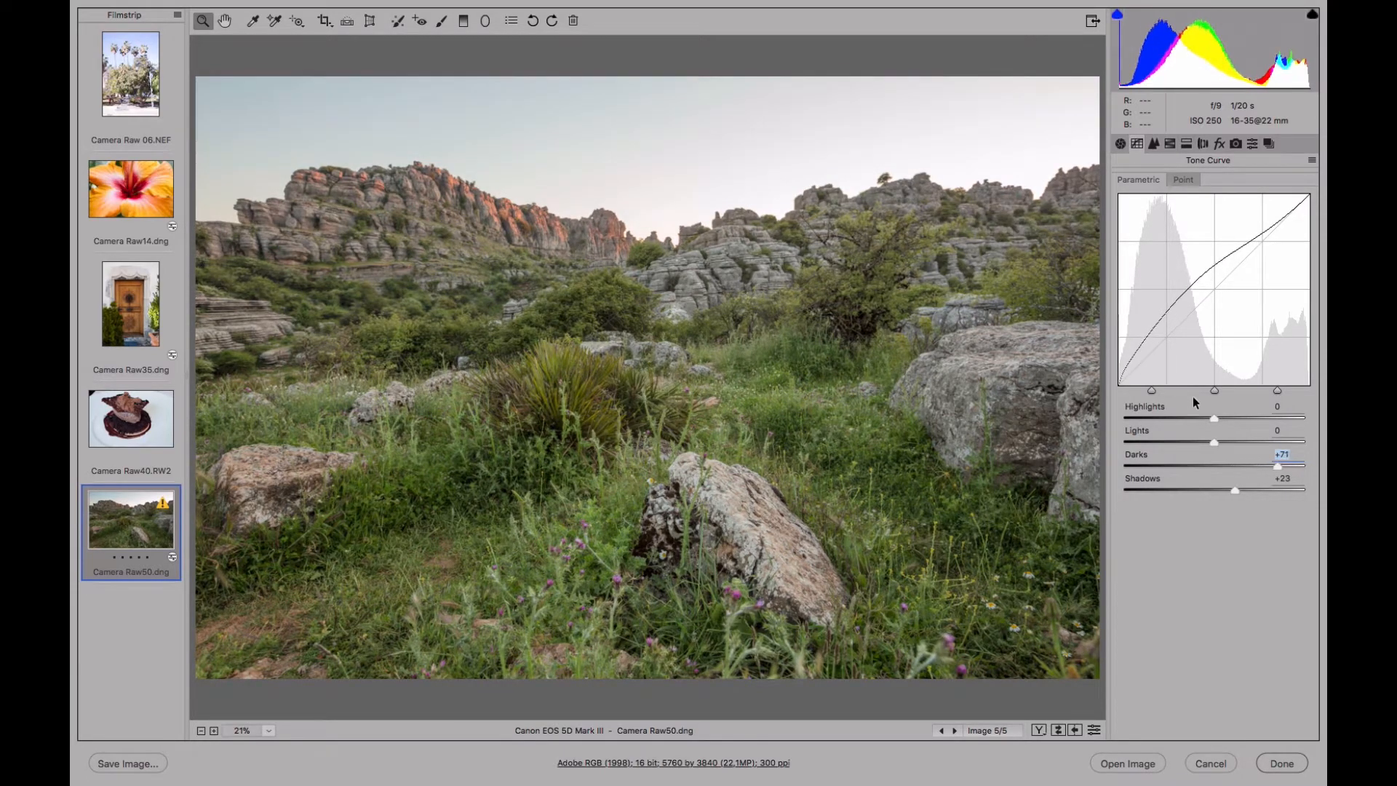
# Move the parametric curve's shadow divider to 30 and its highlight divider inward, and set Darks to +55
pyautogui.moveTo(1156, 391); pyautogui.dragTo(1171, 387)
pyautogui.moveTo(1277, 390); pyautogui.dragTo(1178, 390)
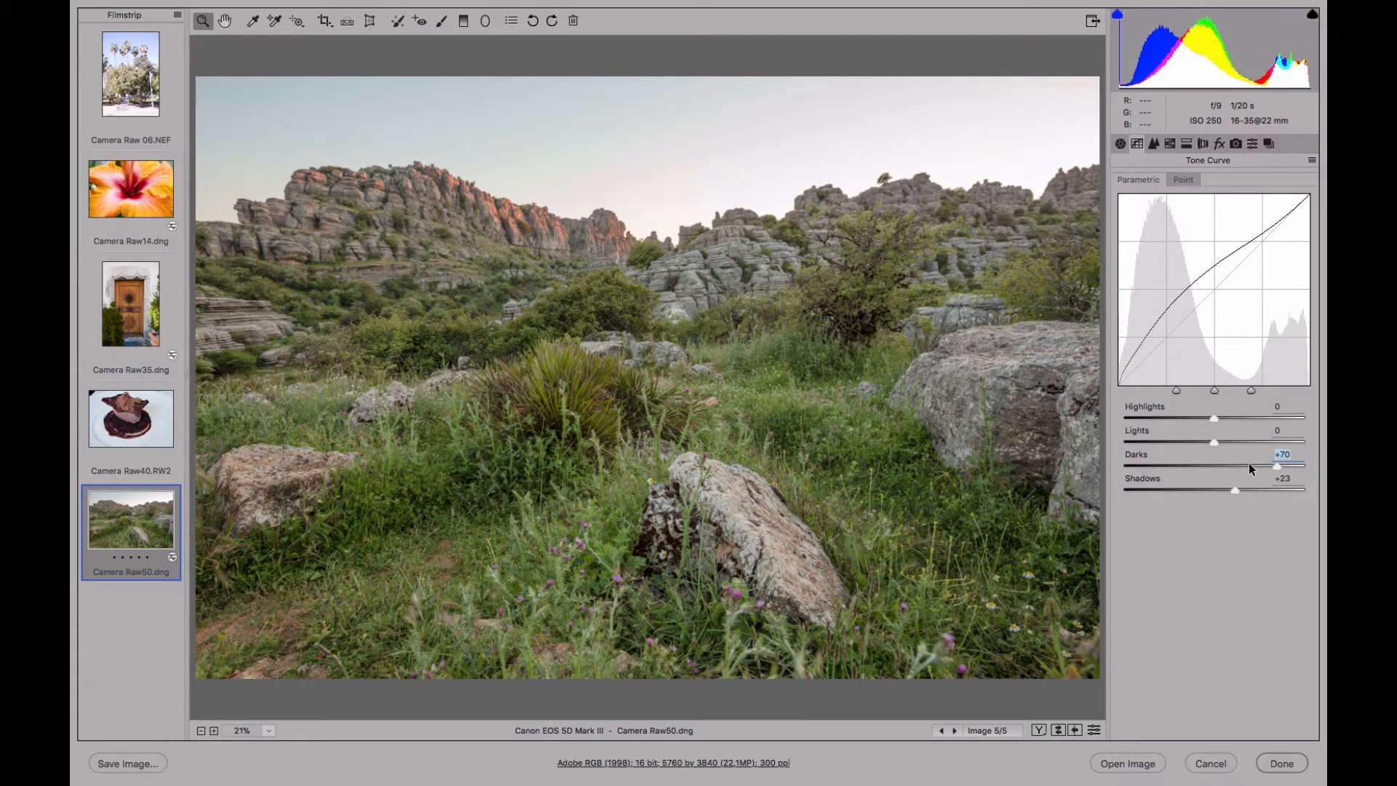
pyautogui.moveTo(1248, 468)
pyautogui.mouseDown()
pyautogui.moveTo(1225, 465)
pyautogui.moveTo(1280, 464)
pyautogui.moveTo(1263, 465)
pyautogui.mouseUp()
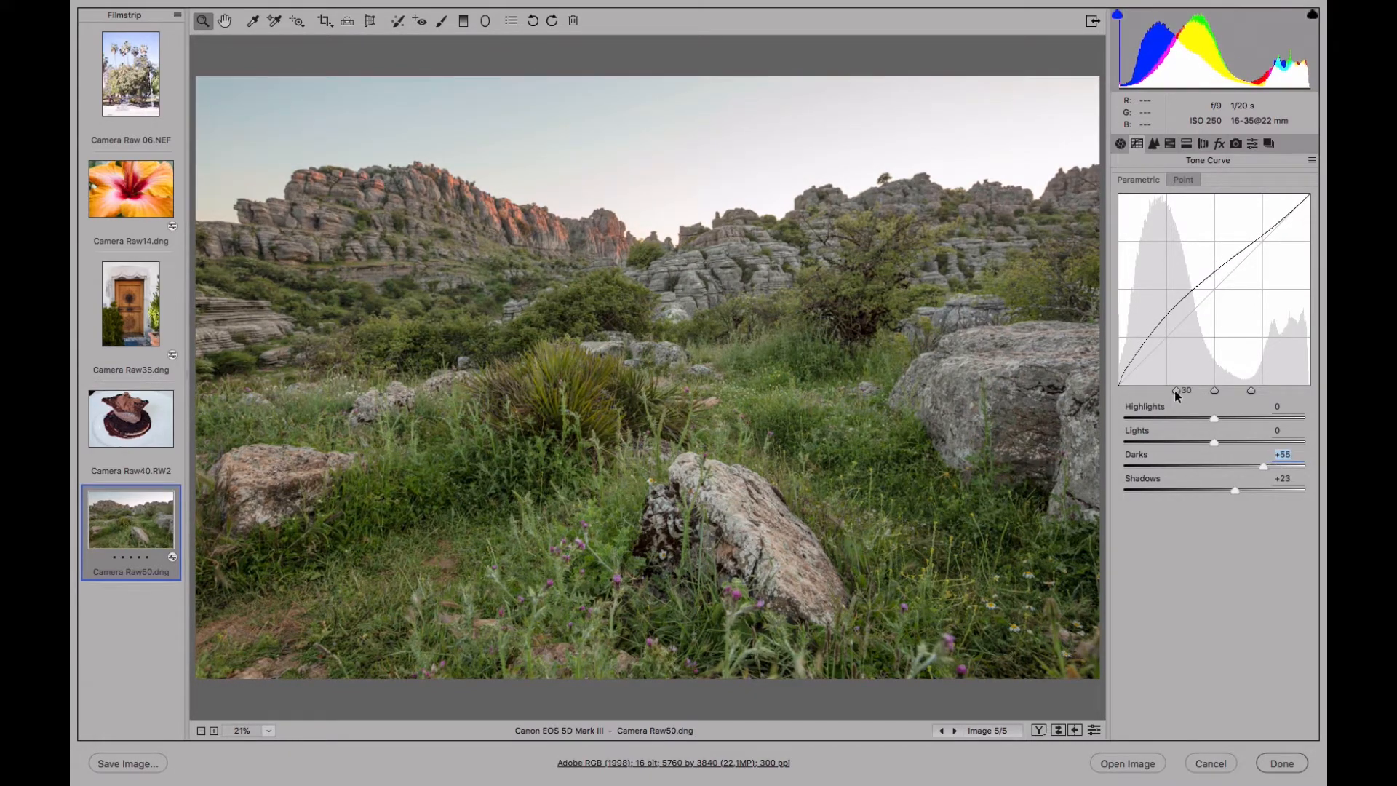
# Try a stronger parametric lift with Darks +100 and Shadows +95, spreading the region dividers and gathering them around the middle
pyautogui.moveTo(1177, 391); pyautogui.dragTo(1114, 386)
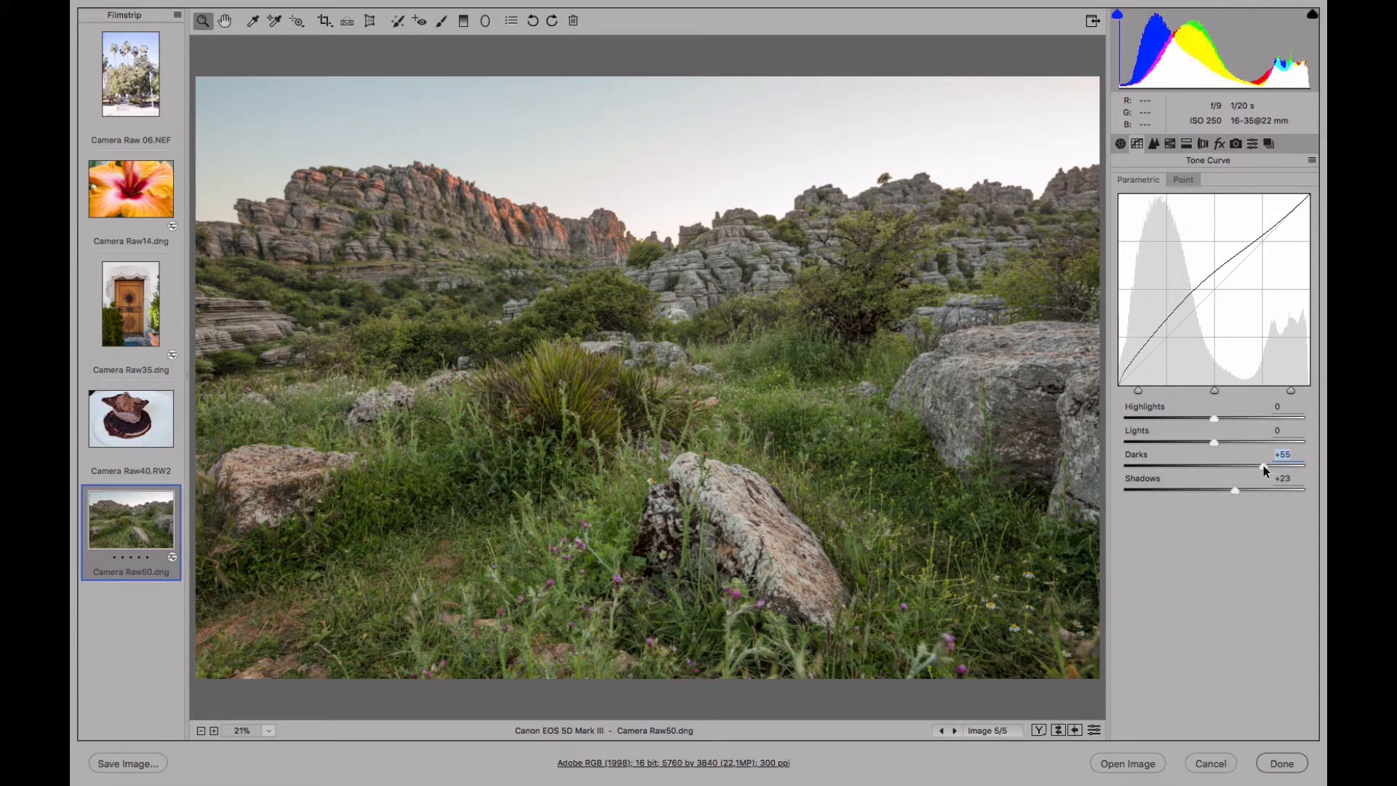
pyautogui.moveTo(1263, 465); pyautogui.dragTo(1282, 490)
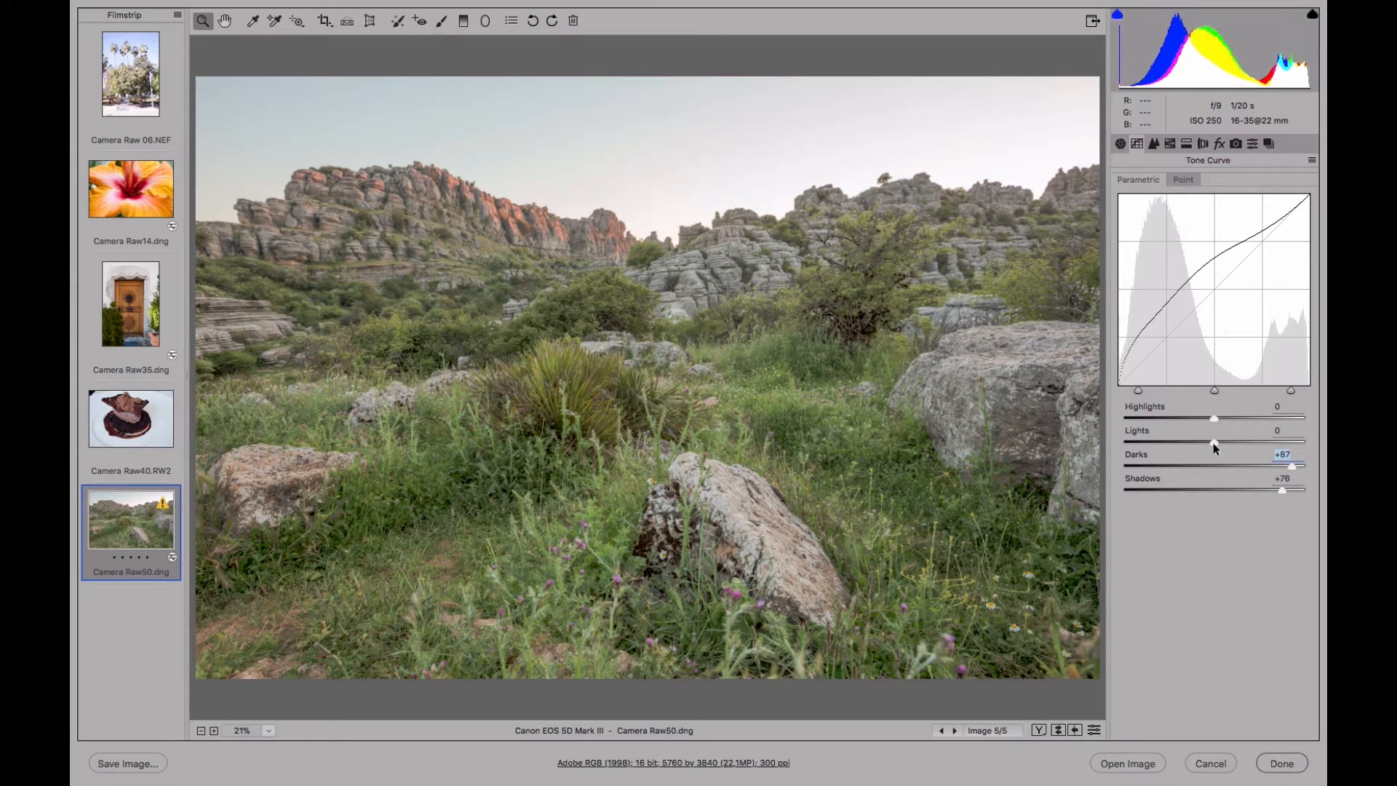
pyautogui.moveTo(1139, 390); pyautogui.dragTo(1174, 390)
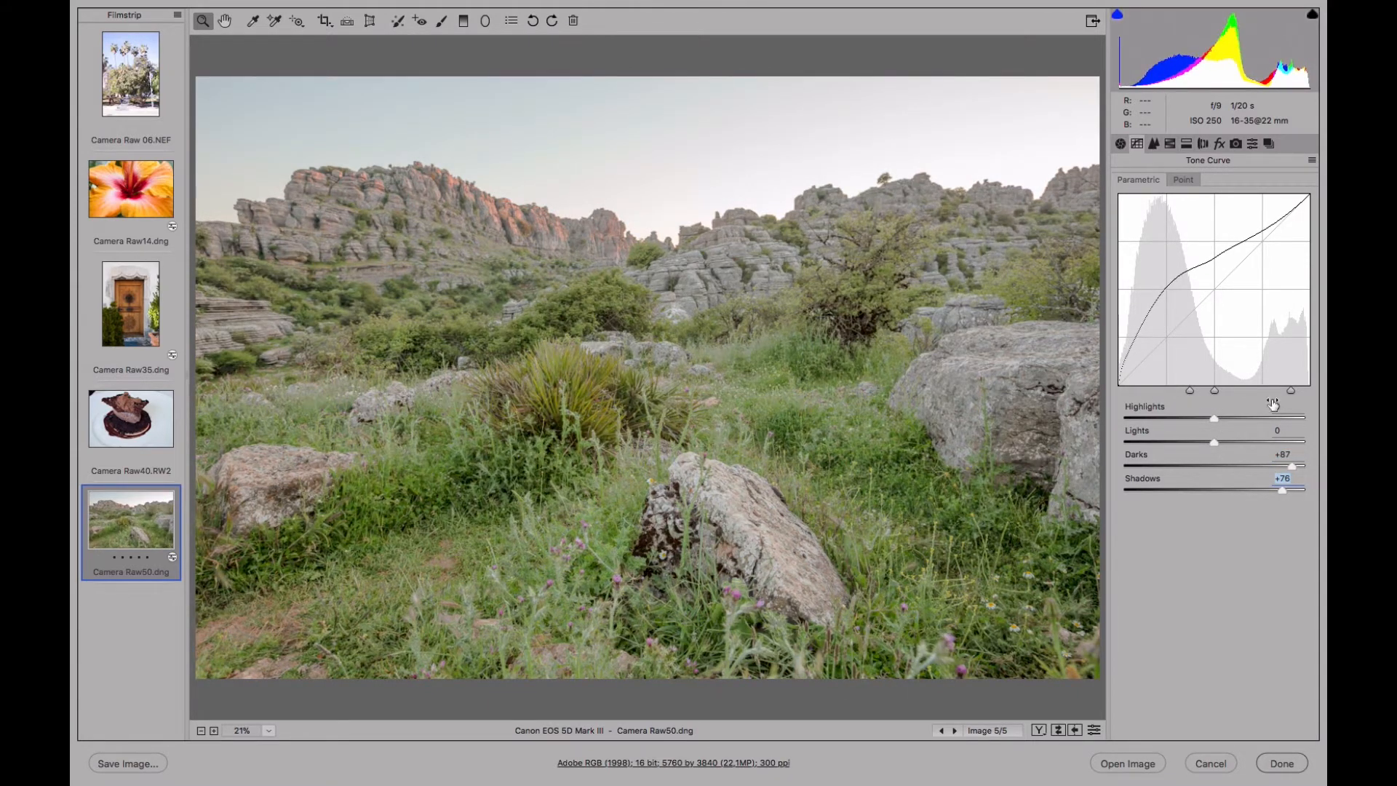
pyautogui.moveTo(1290, 389); pyautogui.dragTo(1224, 387)
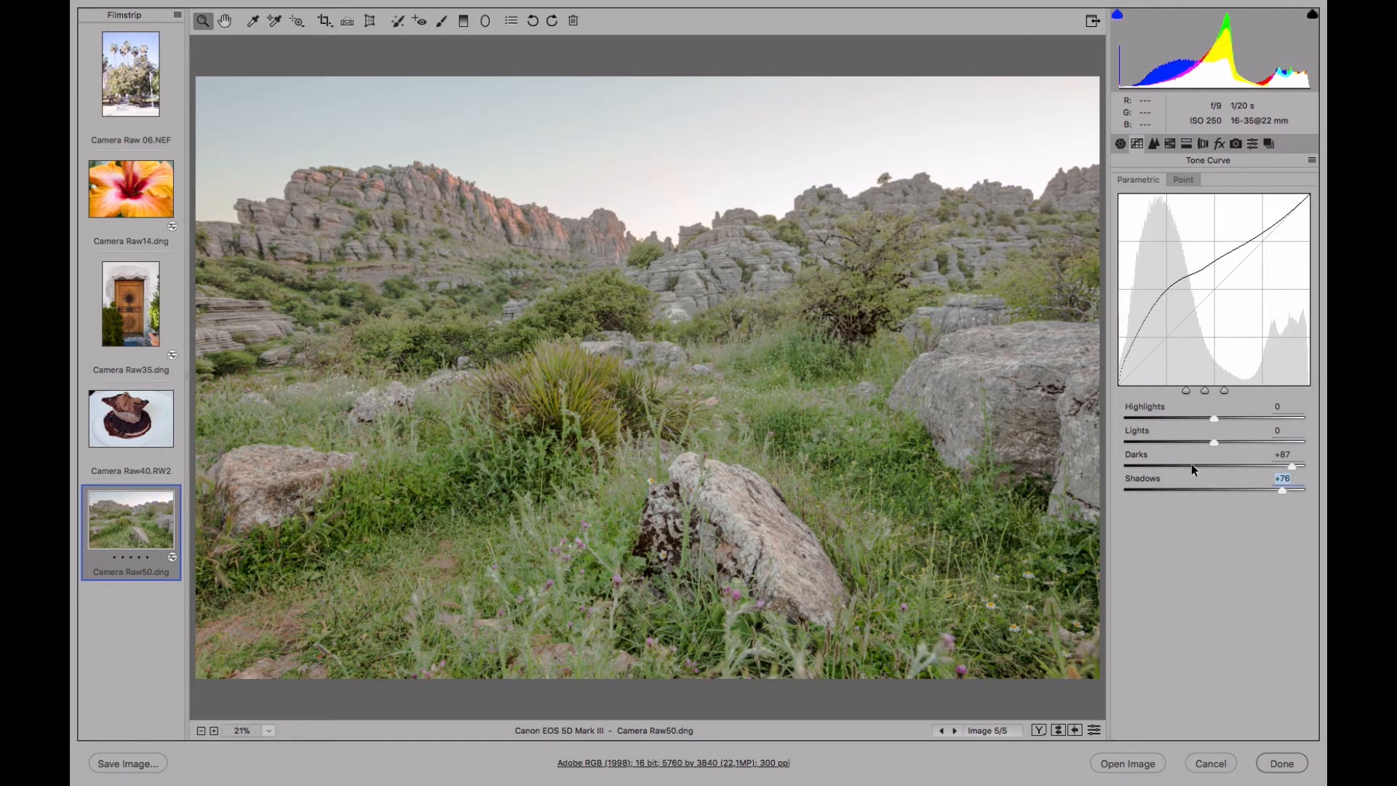
pyautogui.moveTo(1282, 490); pyautogui.dragTo(1307, 464)
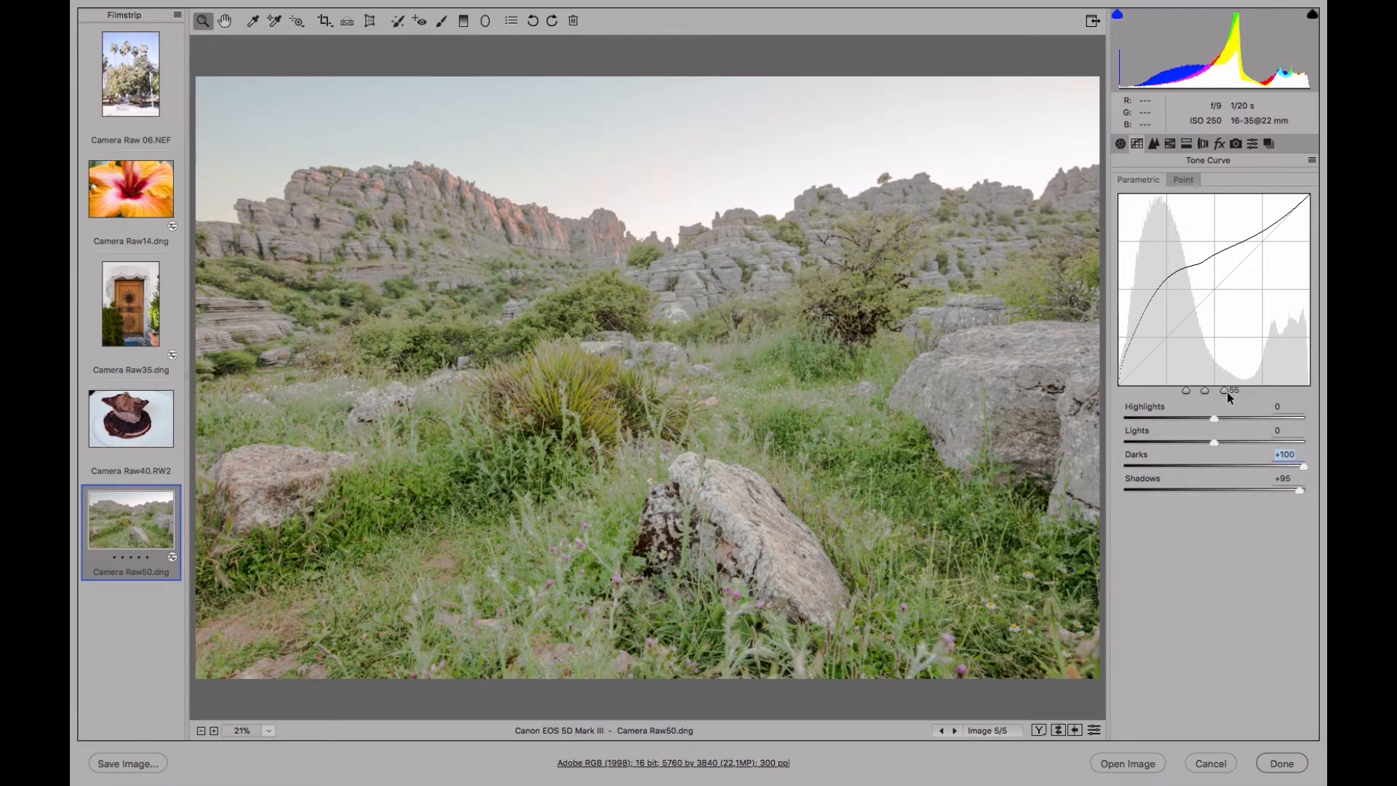
# Reset the parametric curve's Darks and Shadows to 0
pyautogui.click(1218, 464)
pyautogui.click(1223, 488)
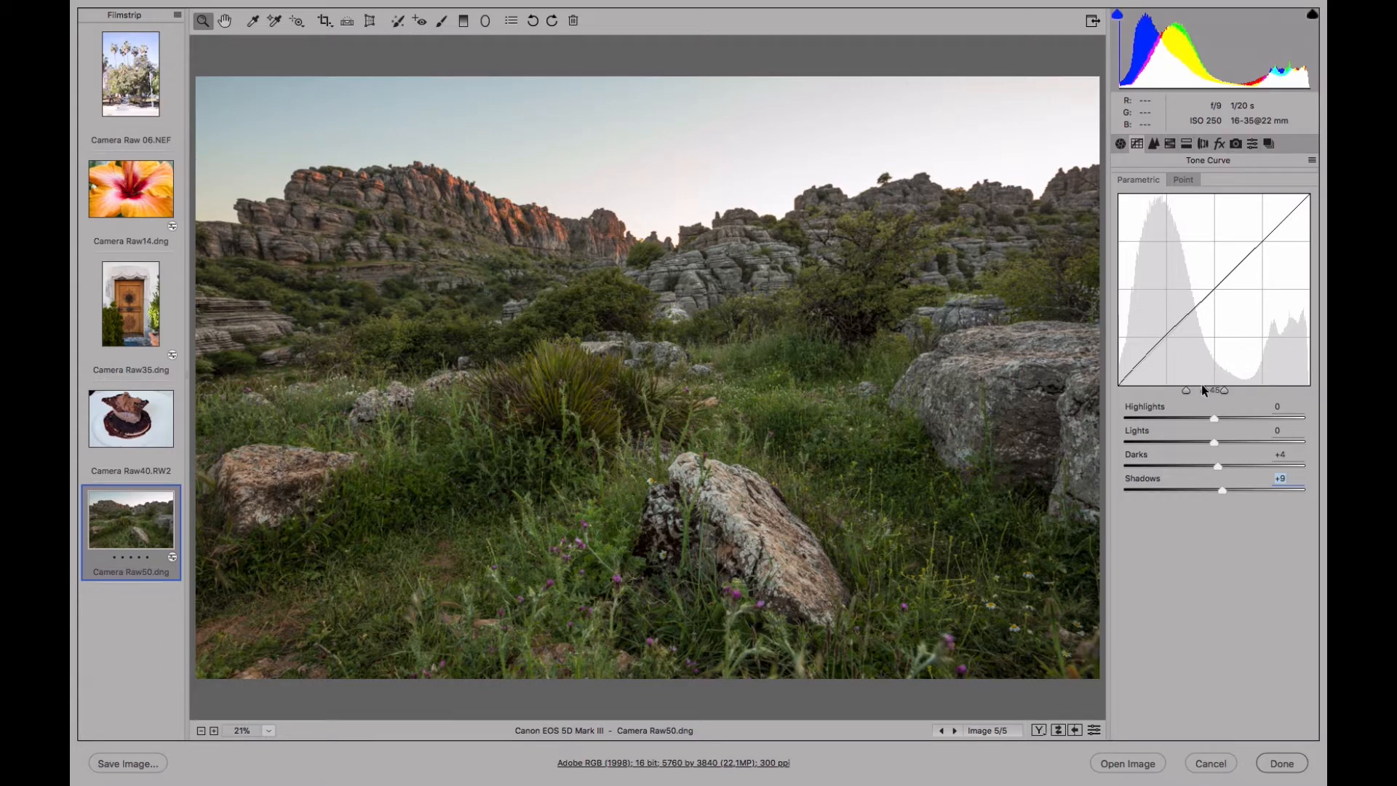
pyautogui.doubleClick(1218, 465)
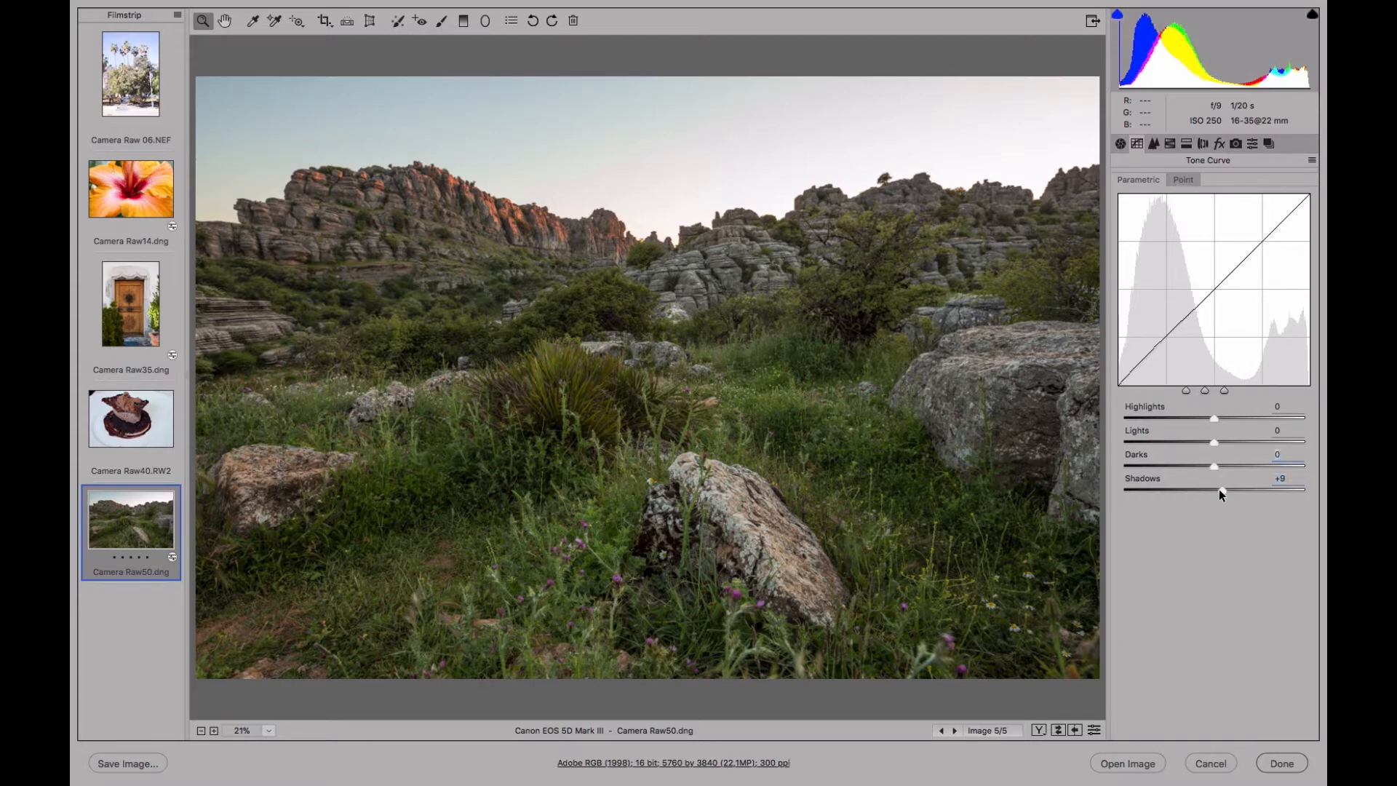
pyautogui.doubleClick(1220, 489)
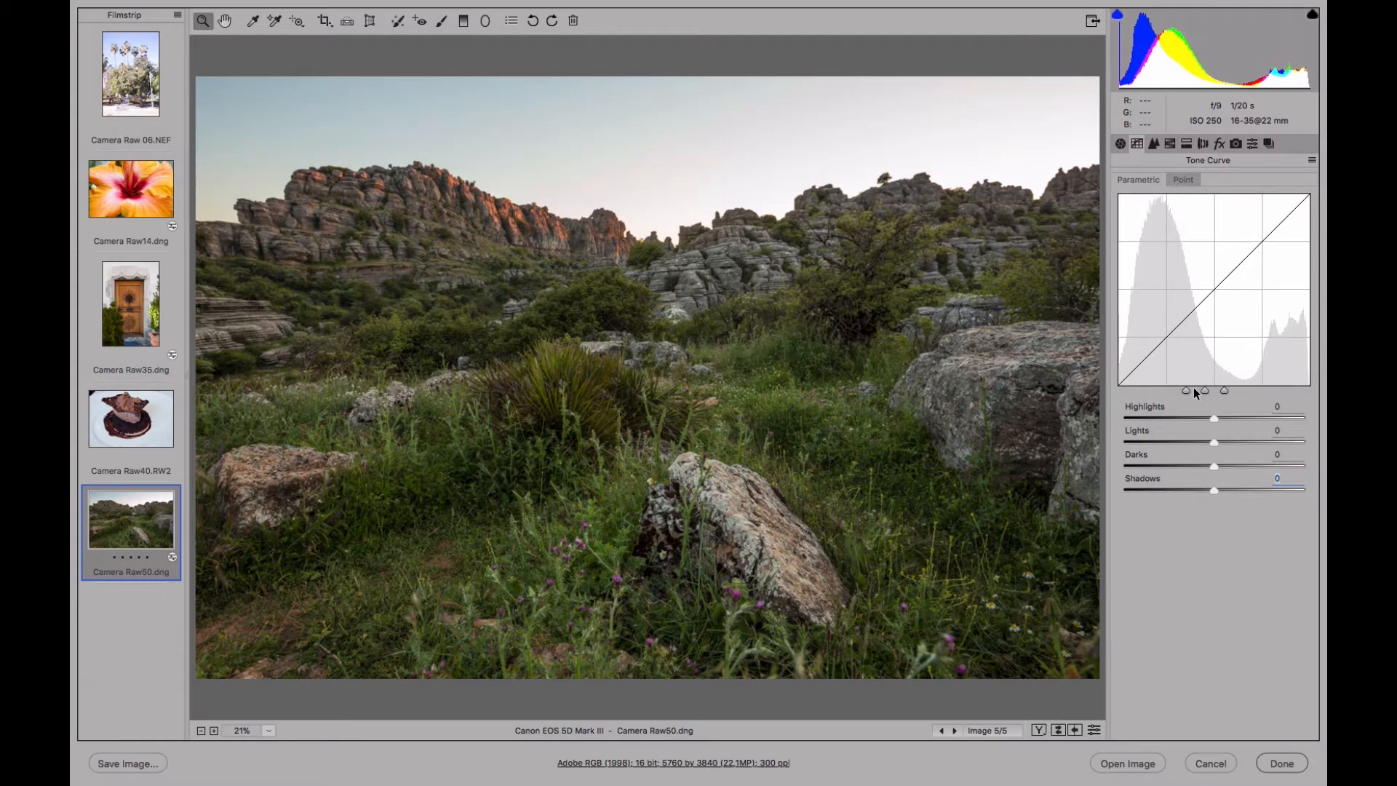
# Set the parametric Darks and Shadows to +33 and shift the midtone region divider well toward the highlights
pyautogui.moveTo(1187, 391)
pyautogui.mouseDown()
pyautogui.moveTo(1166, 390)
pyautogui.moveTo(1250, 387)
pyautogui.moveTo(1212, 393)
pyautogui.mouseUp()
pyautogui.moveTo(1215, 465); pyautogui.dragTo(1244, 489)
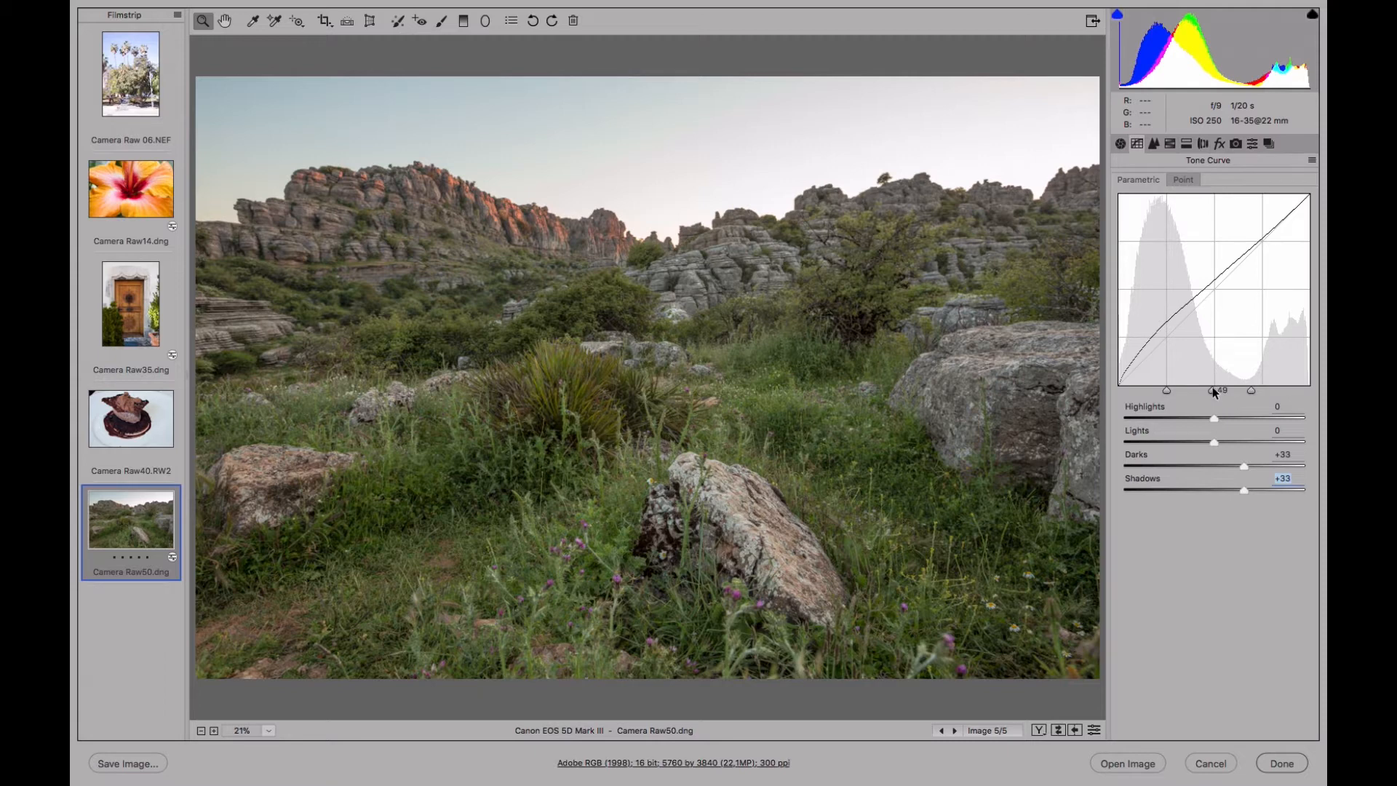
pyautogui.moveTo(1212, 390); pyautogui.dragTo(1265, 384)
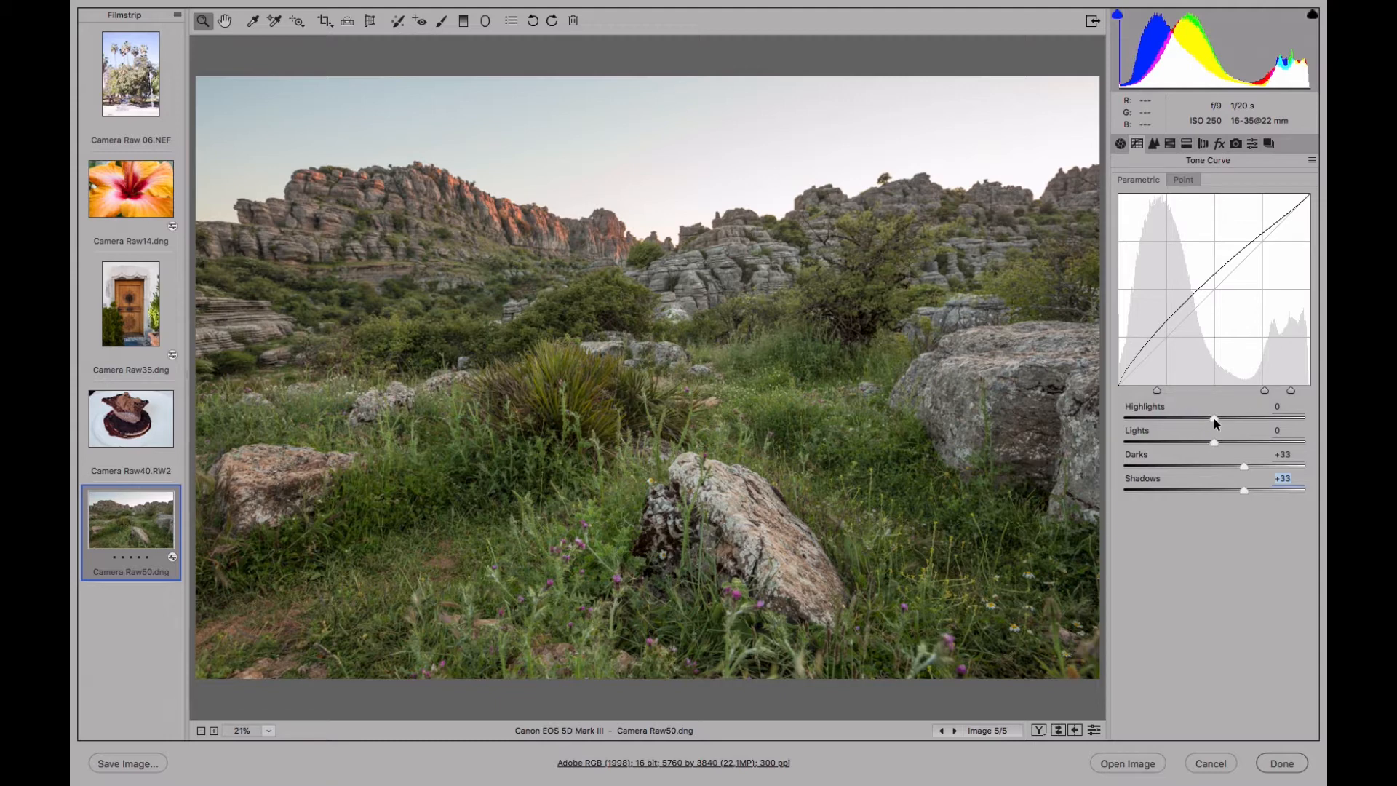
# Lower the parametric curve's Highlights to -23 and Lights to -18
pyautogui.moveTo(1214, 417); pyautogui.dragTo(1197, 441)
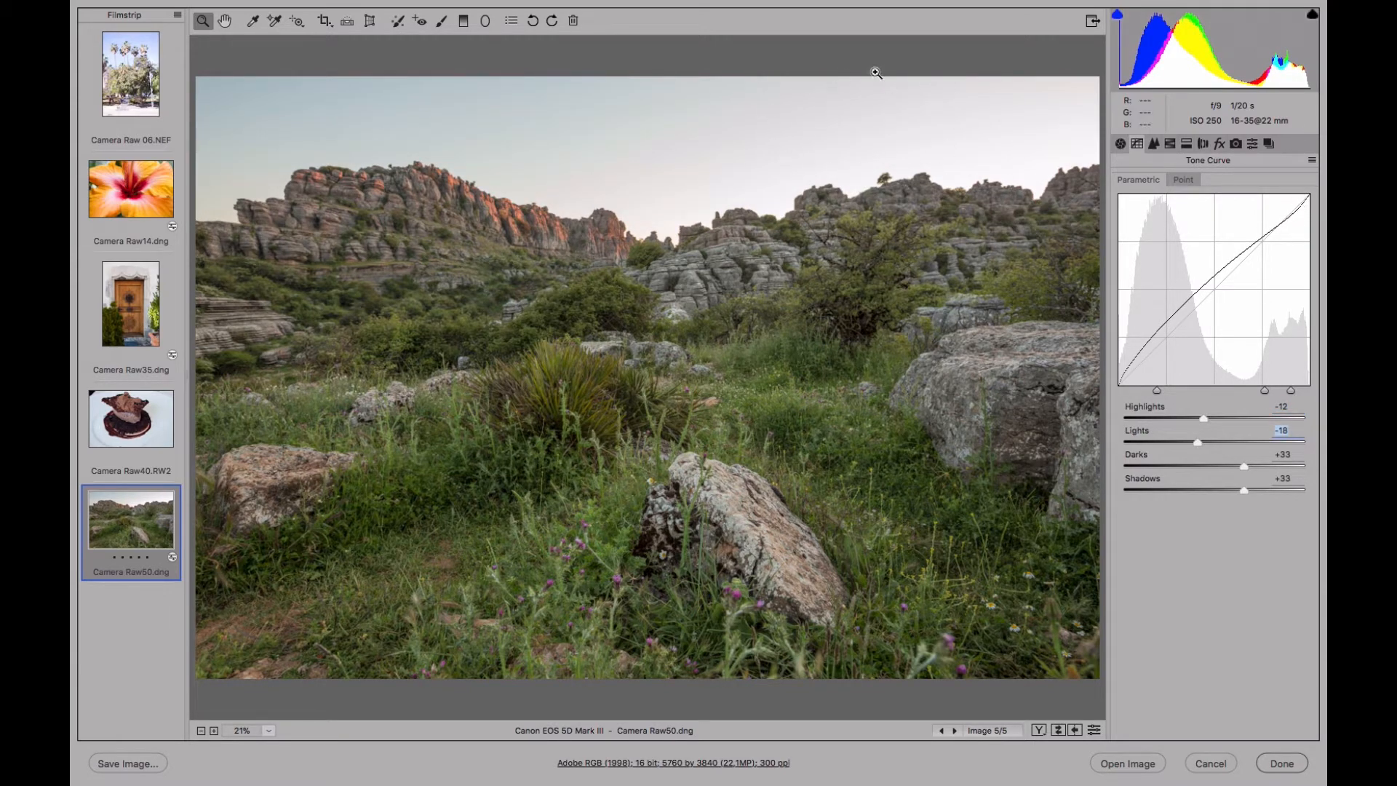
pyautogui.moveTo(1203, 422); pyautogui.dragTo(1195, 423)
pyautogui.click(1194, 419)
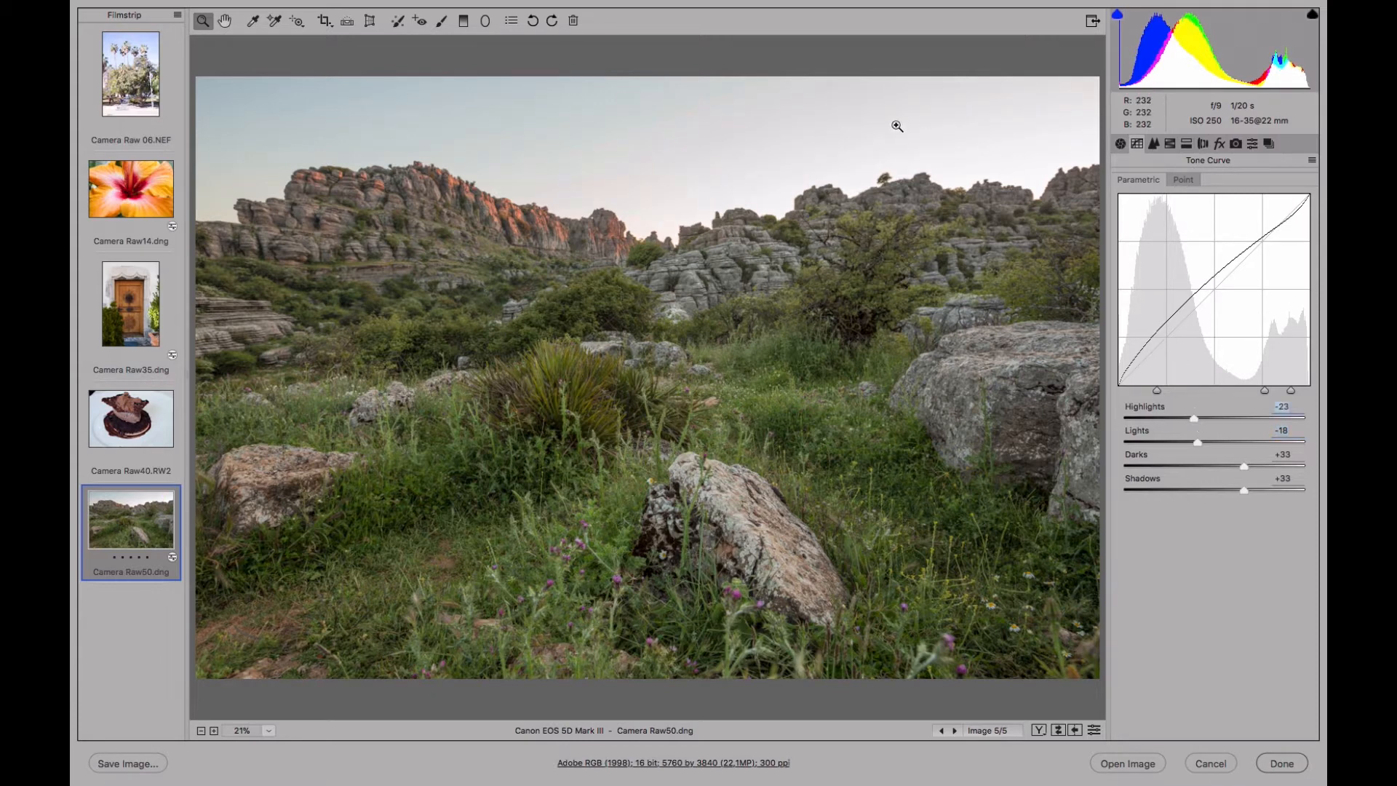
# Compare the landscape with the tone curve settings switched off and back on
pyautogui.click(1094, 730)
pyautogui.click(1093, 730)
pyautogui.click(1095, 731)
pyautogui.click(1095, 730)
pyautogui.click(1095, 731)
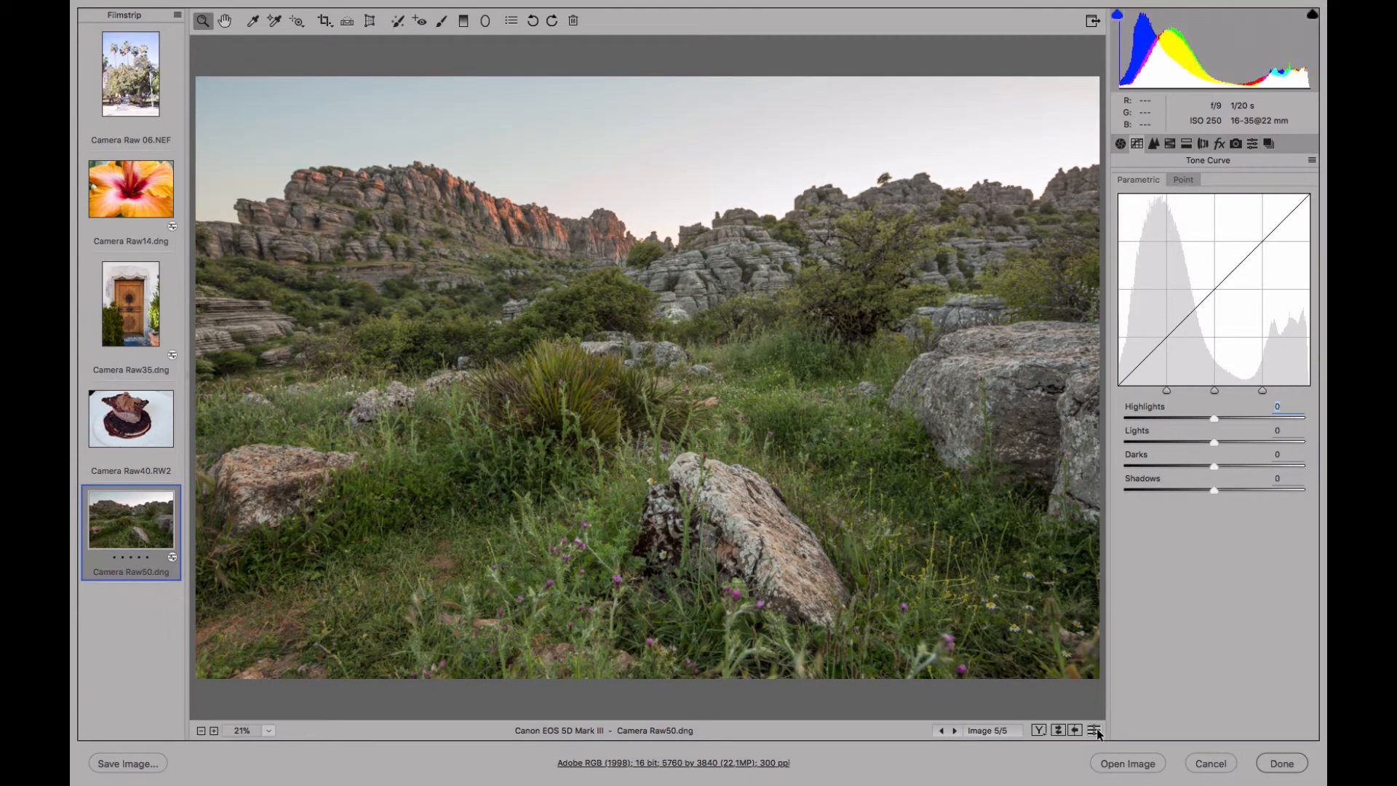
pyautogui.click(1095, 730)
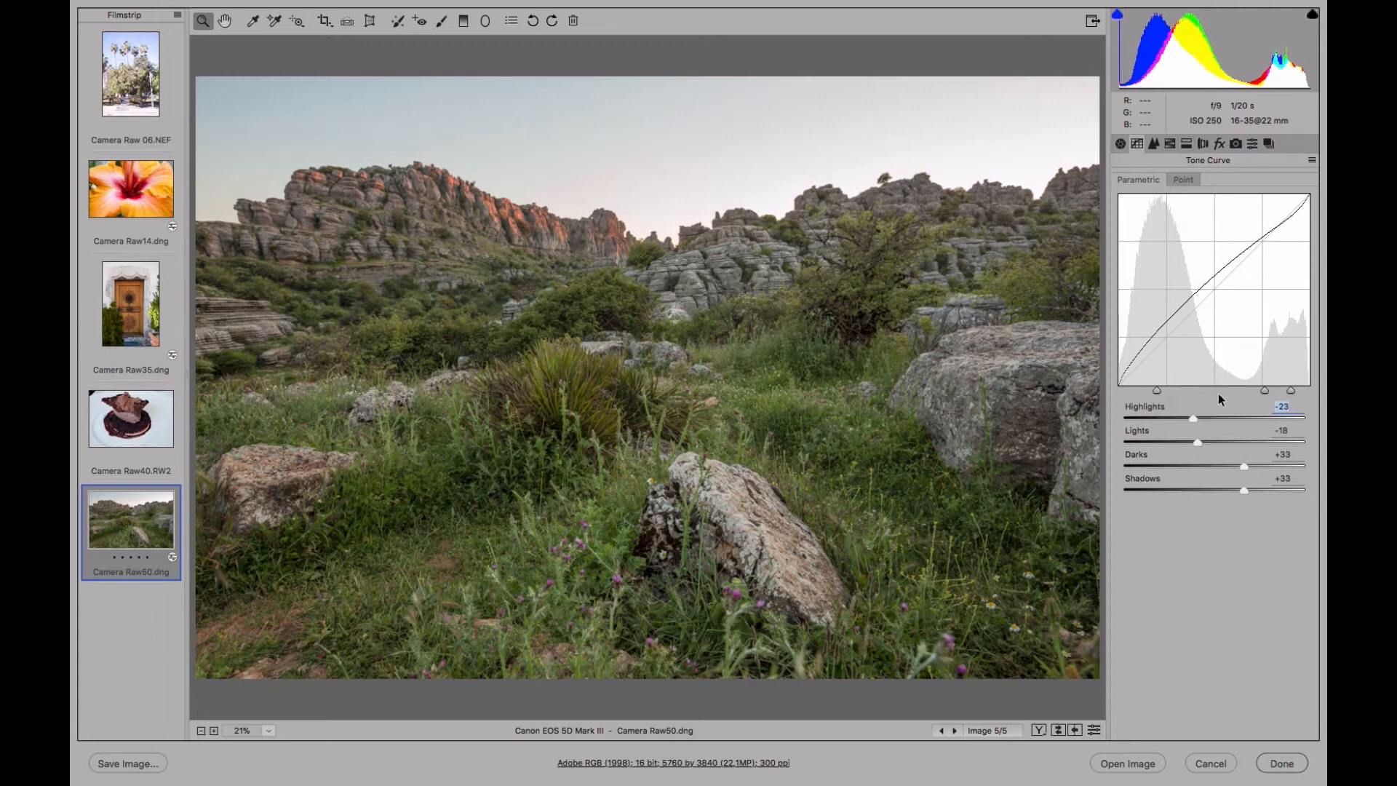
# Settle the shadow divider just below the curve's middle, pull the midtone divider slightly back, and compare the image without the curve
pyautogui.moveTo(1158, 393); pyautogui.dragTo(1241, 386)
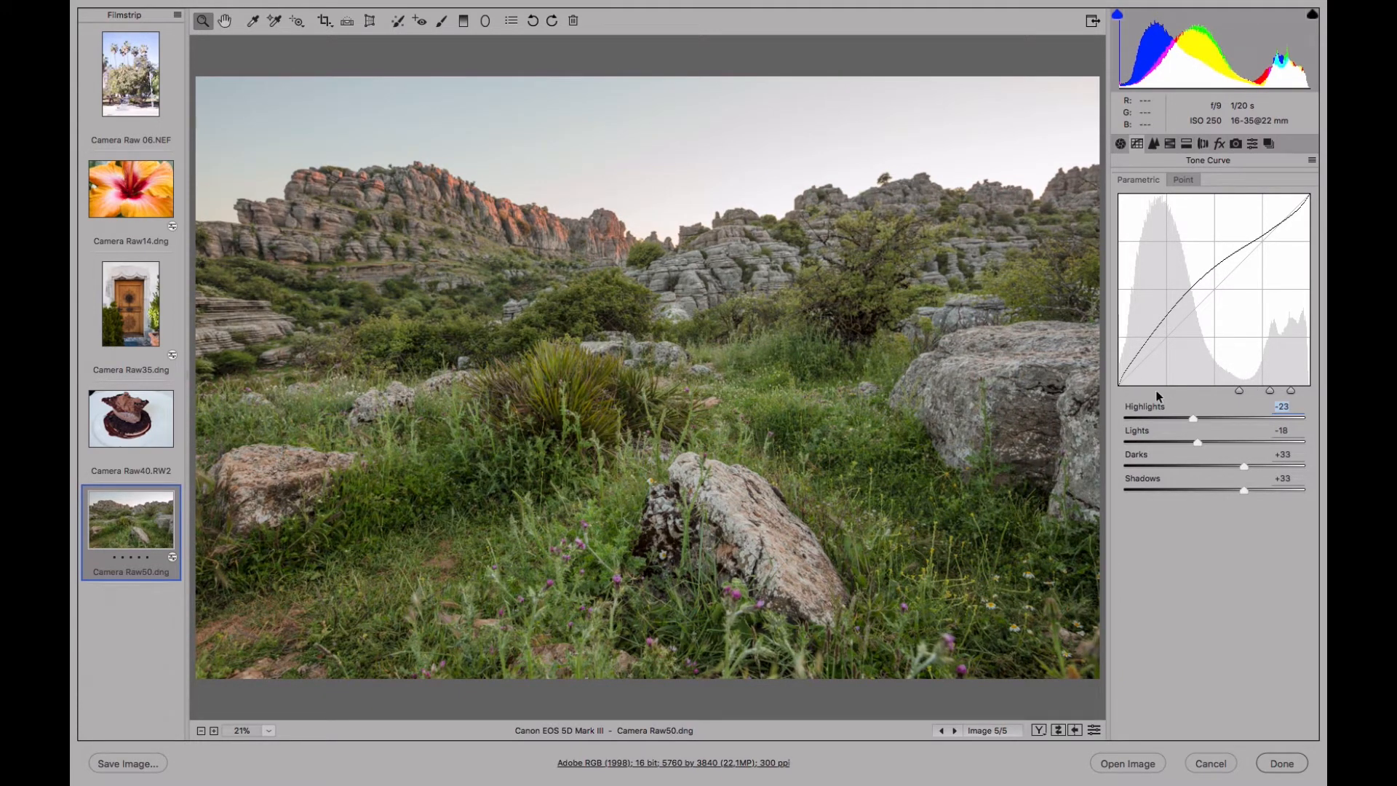
pyautogui.moveTo(1239, 391); pyautogui.dragTo(1137, 390)
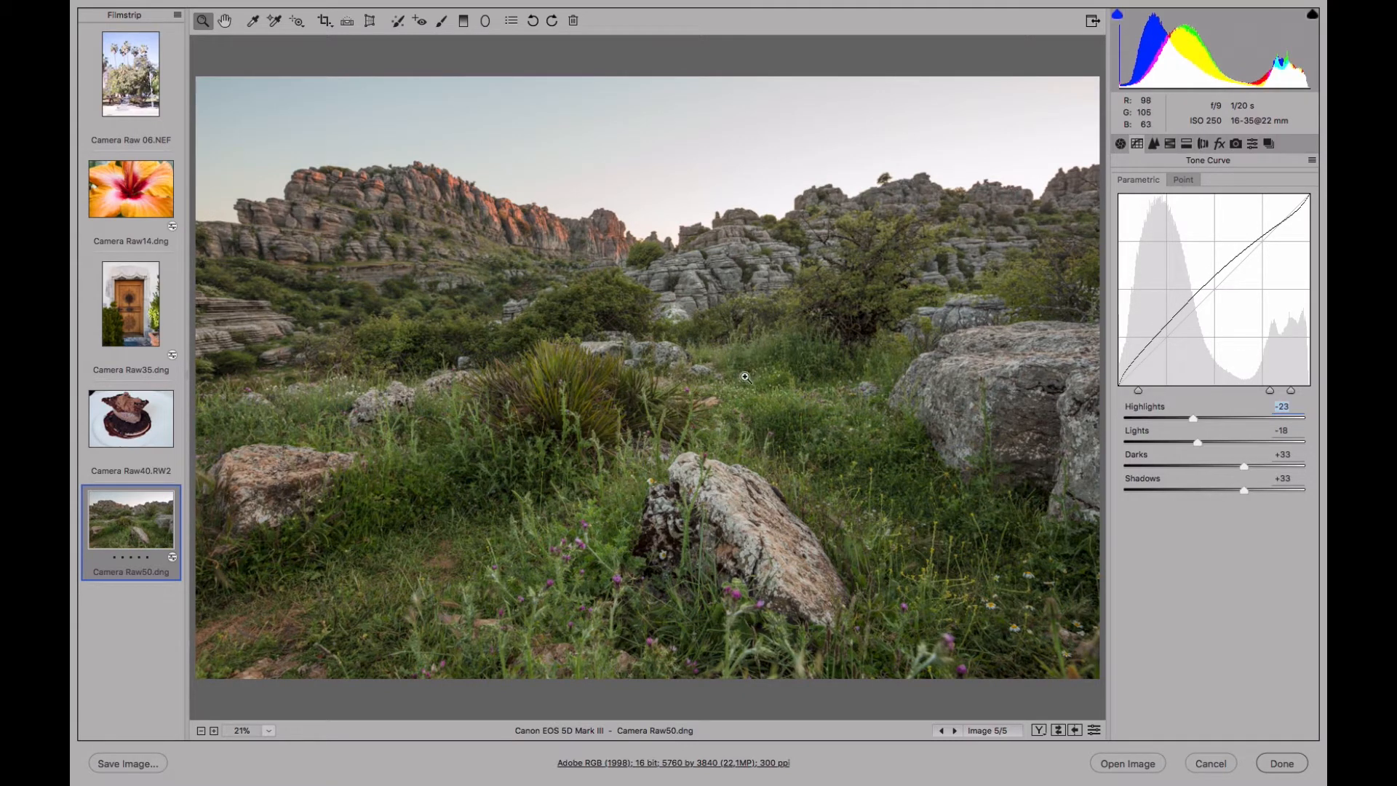
pyautogui.moveTo(1139, 392)
pyautogui.mouseDown()
pyautogui.moveTo(1242, 380)
pyautogui.moveTo(1153, 388)
pyautogui.mouseUp()
pyautogui.moveTo(1269, 391)
pyautogui.mouseDown()
pyautogui.moveTo(1189, 389)
pyautogui.moveTo(1246, 382)
pyautogui.mouseUp()
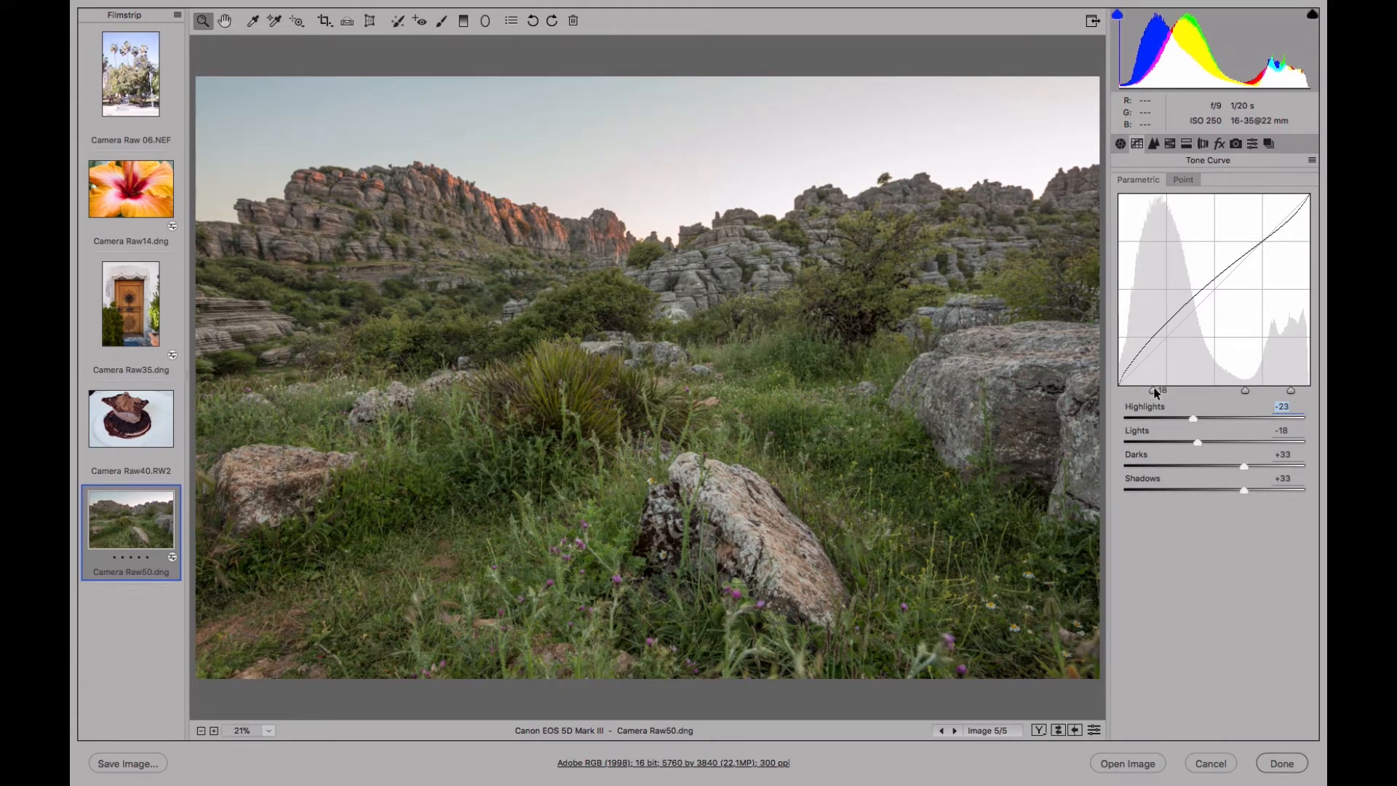
pyautogui.moveTo(1155, 391); pyautogui.dragTo(1212, 387)
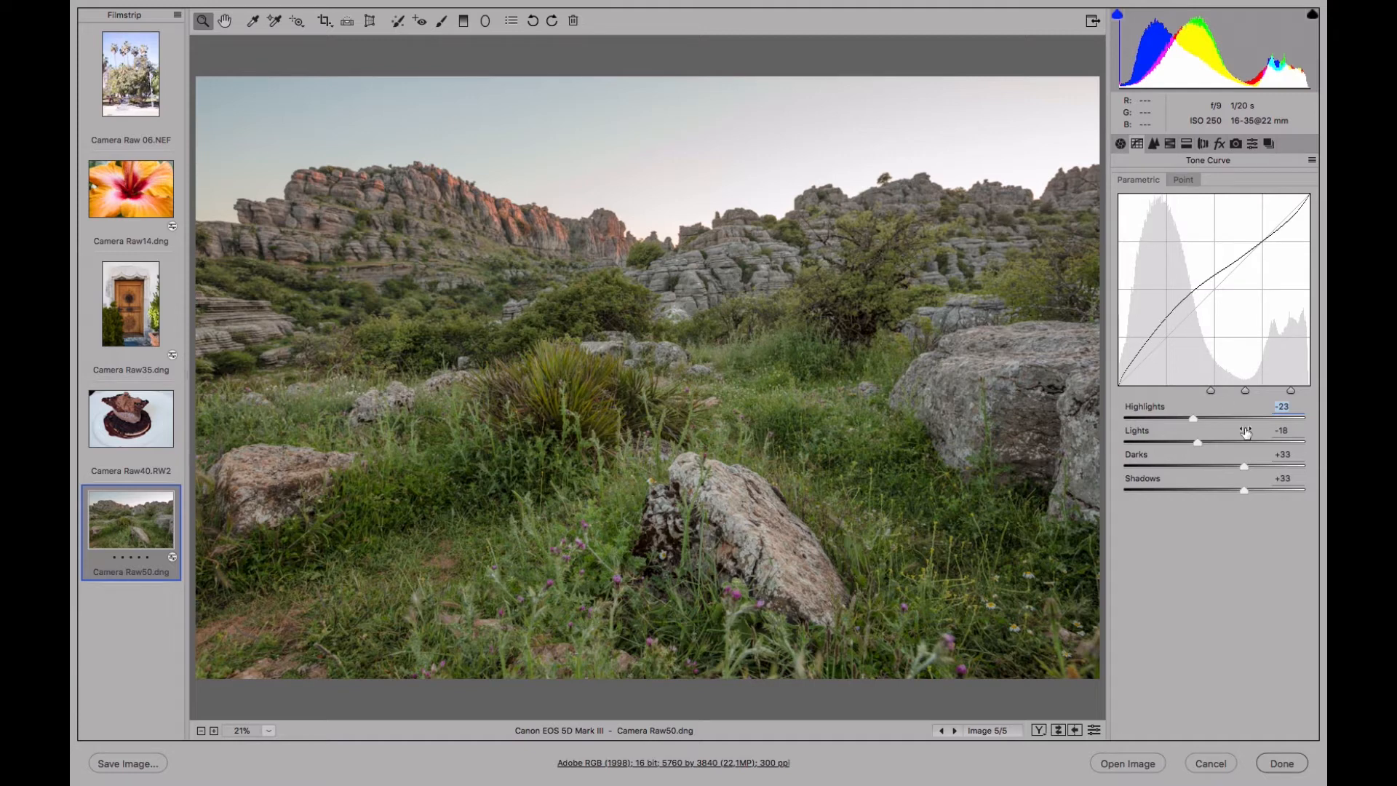
pyautogui.moveTo(1211, 391); pyautogui.dragTo(1199, 388)
pyautogui.click(1095, 732)
pyautogui.click(1096, 731)
# Shift the foliage hue with the Targeted Adjustment tool, setting Saturation to Yellows +18 and Greens +56, and Luminance to Yellows -8 and Greens -21
pyautogui.click(1168, 145)
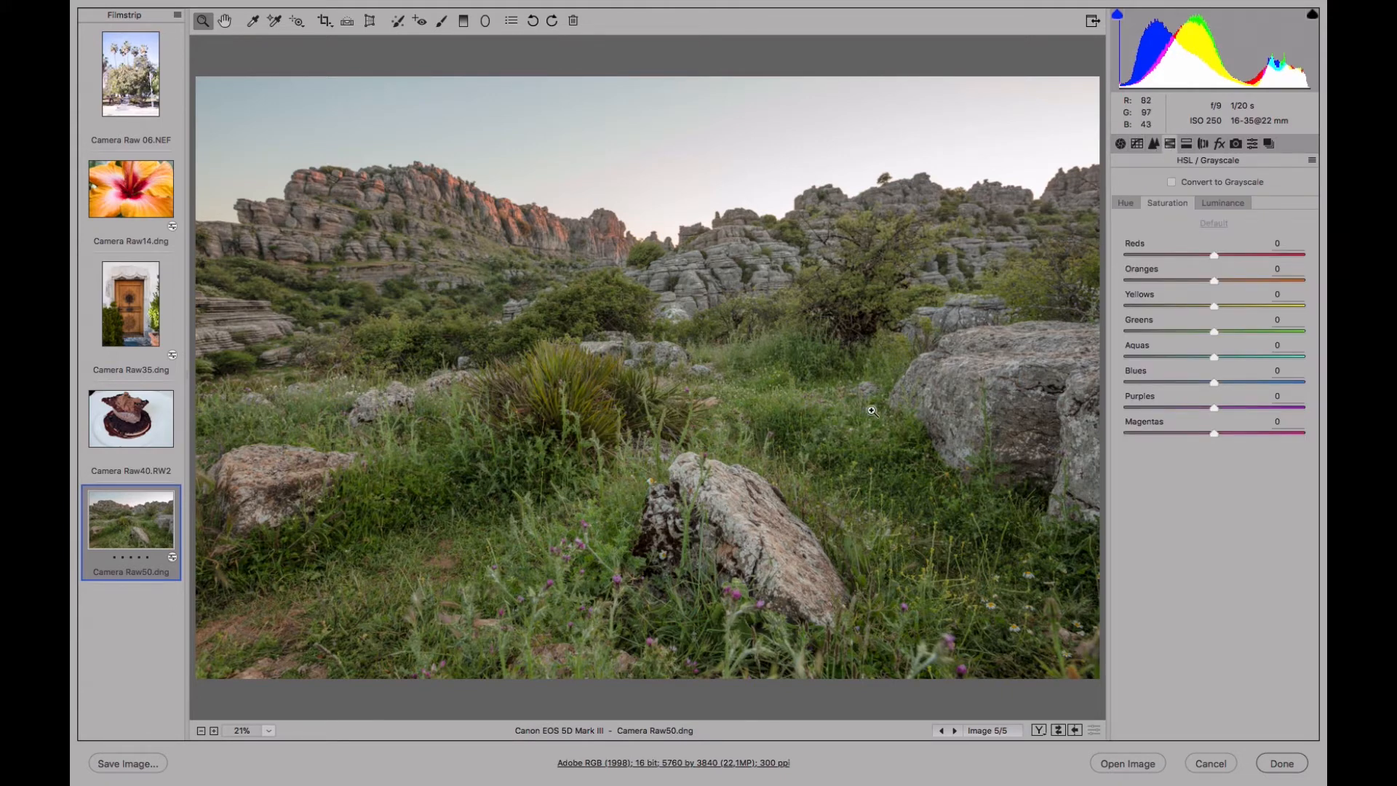
pyautogui.click(296, 22)
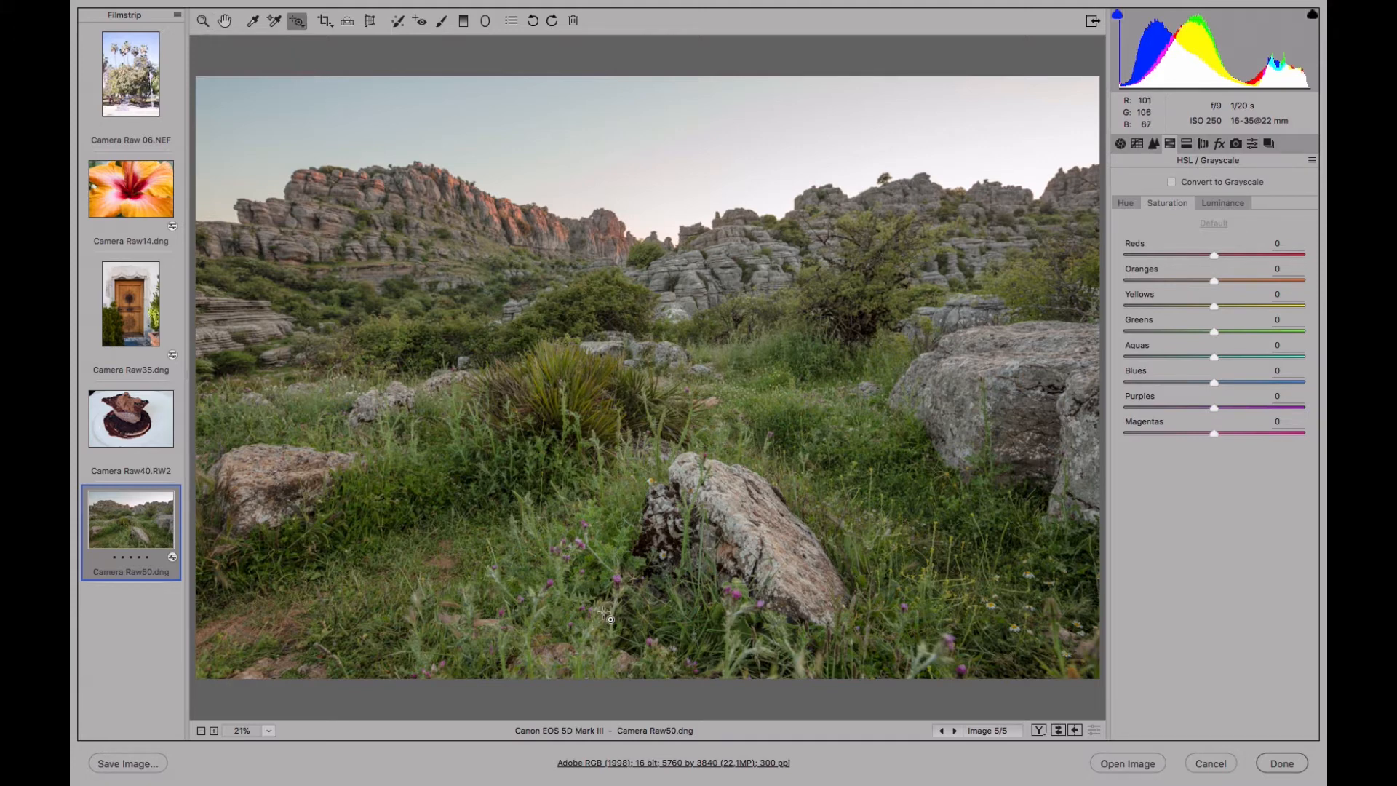
pyautogui.click(1125, 200)
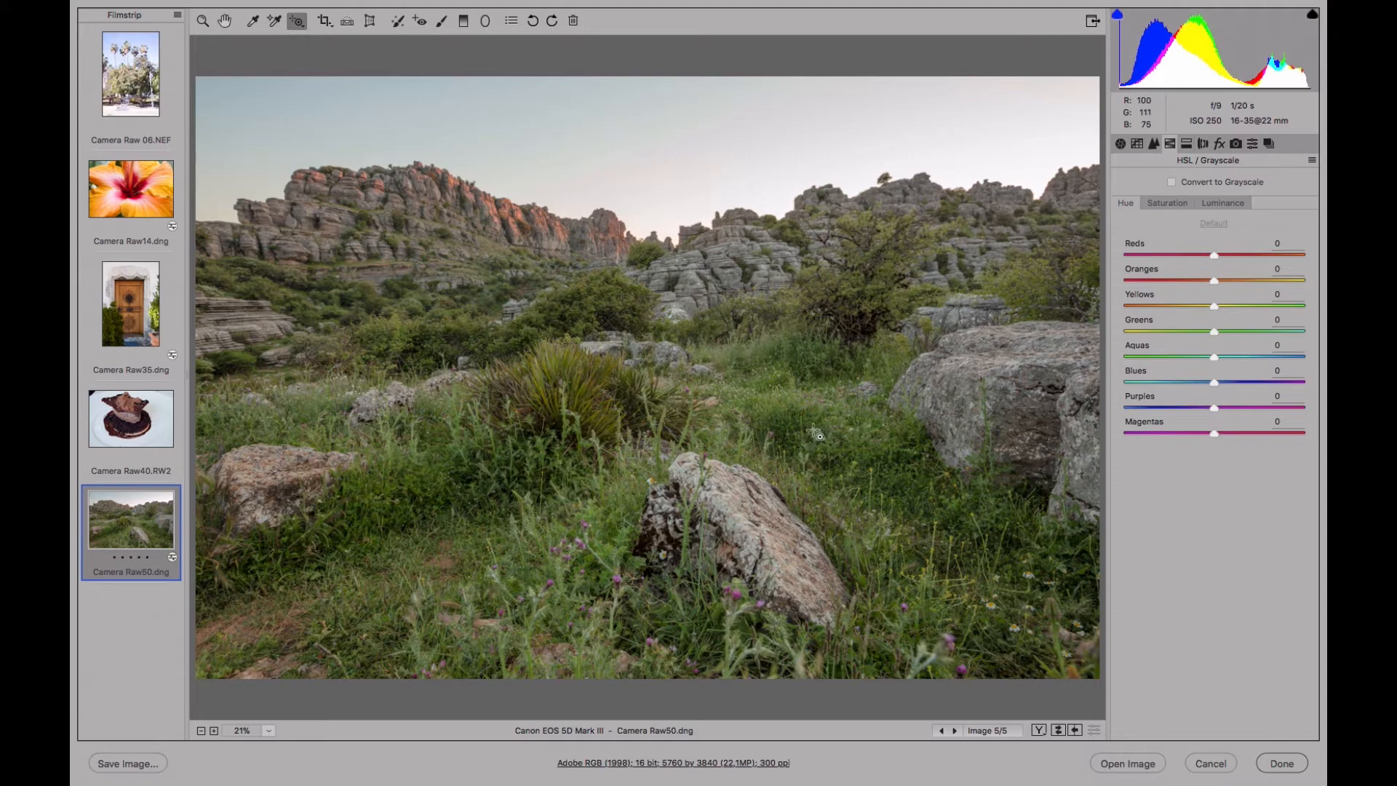
pyautogui.moveTo(815, 433)
pyautogui.mouseDown()
pyautogui.moveTo(836, 425)
pyautogui.moveTo(787, 428)
pyautogui.moveTo(863, 429)
pyautogui.moveTo(767, 436)
pyautogui.moveTo(809, 430)
pyautogui.moveTo(795, 429)
pyautogui.mouseUp()
pyautogui.click(1184, 206)
pyautogui.click(1219, 202)
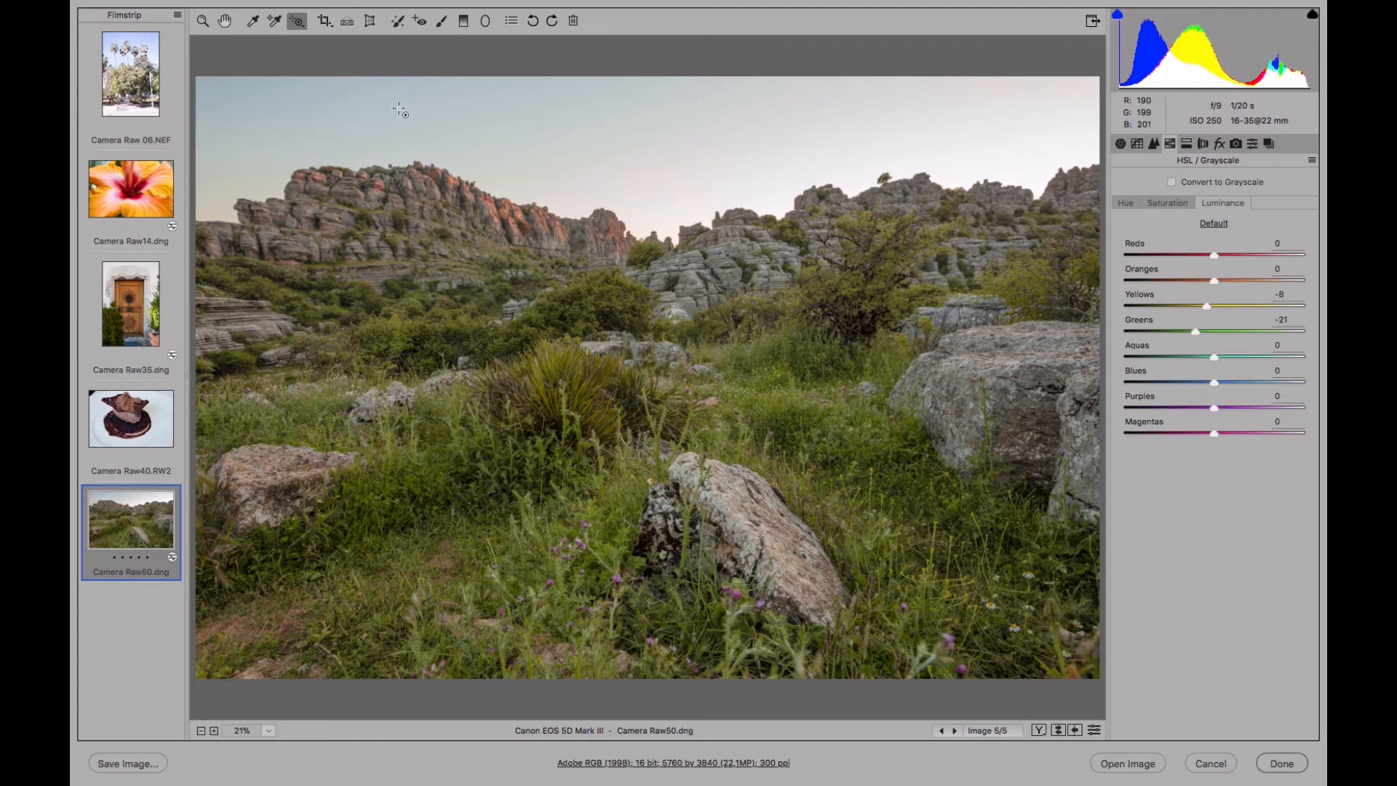
# Deepen the sky with Luminance at Aquas -28 and Blues -40, and Saturation at Aquas +52 and Blues +72
pyautogui.moveTo(391, 112); pyautogui.dragTo(361, 117)
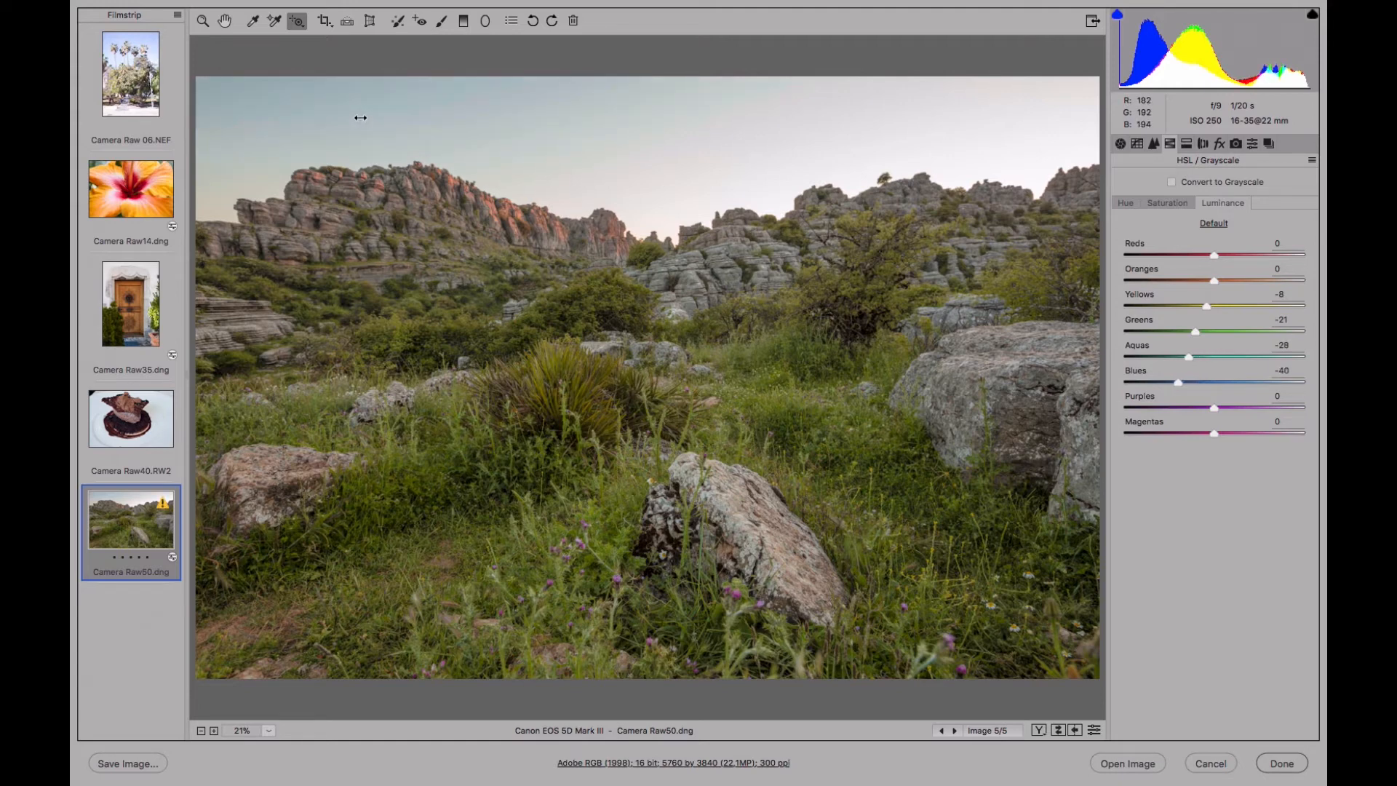
pyautogui.click(1146, 204)
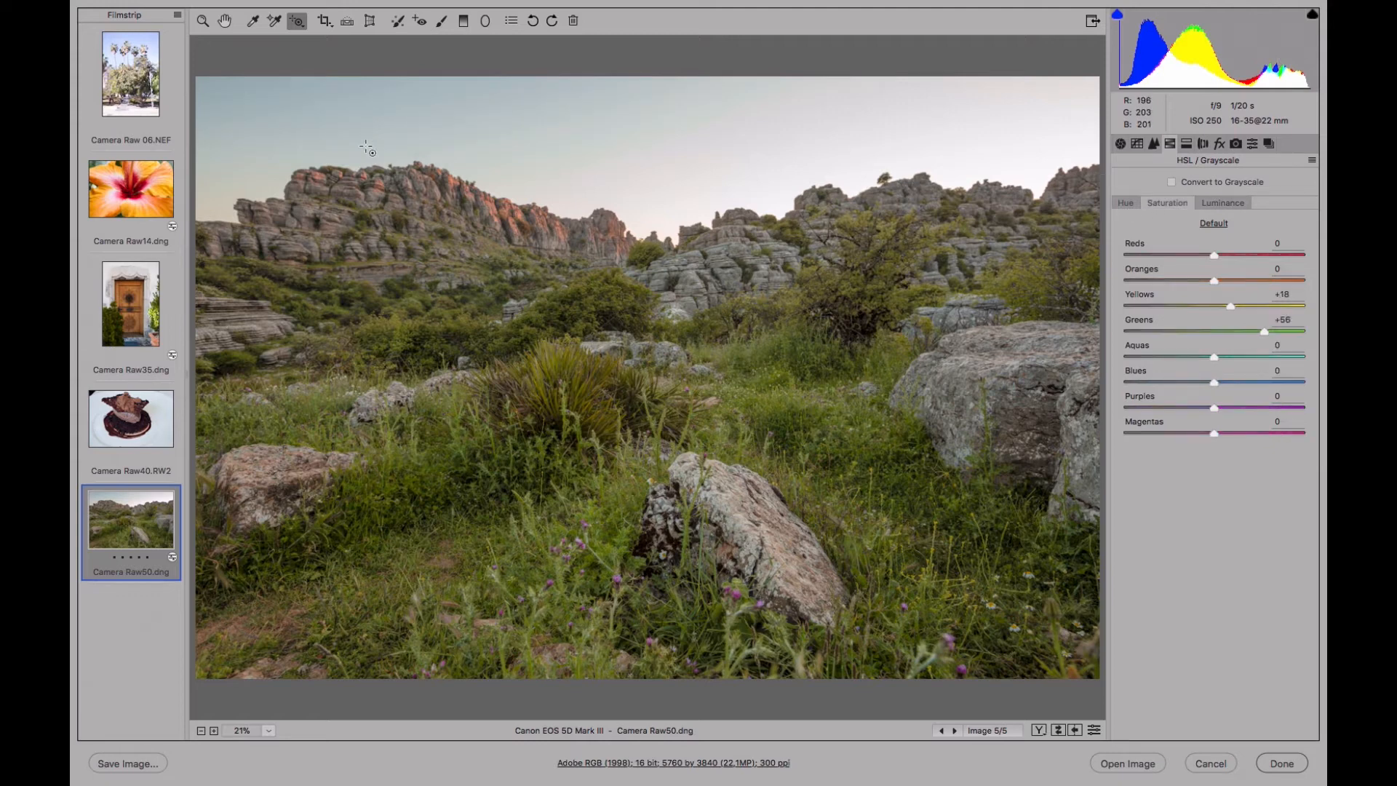
pyautogui.moveTo(373, 119); pyautogui.dragTo(393, 117)
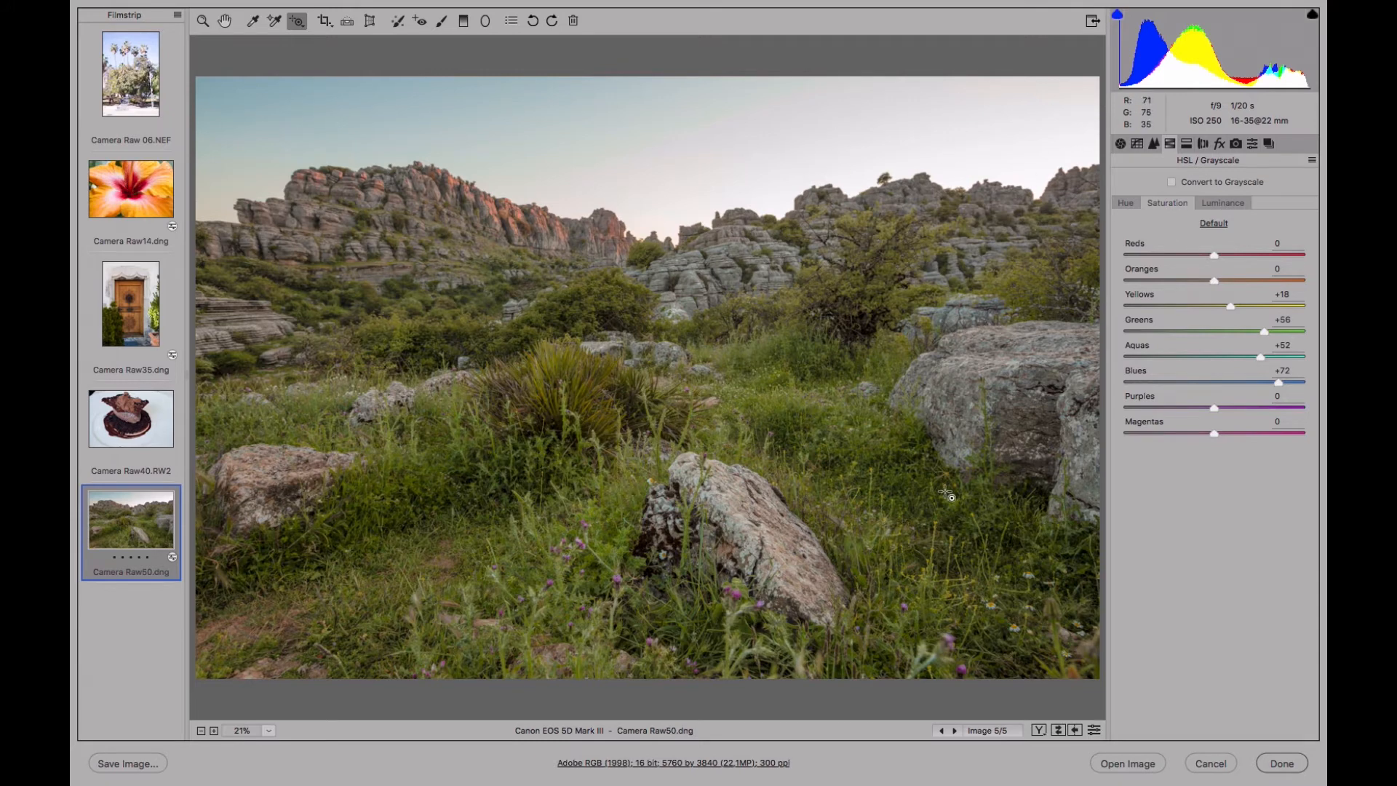
# Compare before and after side by side, and save the landscape's settings as a snapshot named "Revelada y curva paramétrica"
pyautogui.click(1120, 144)
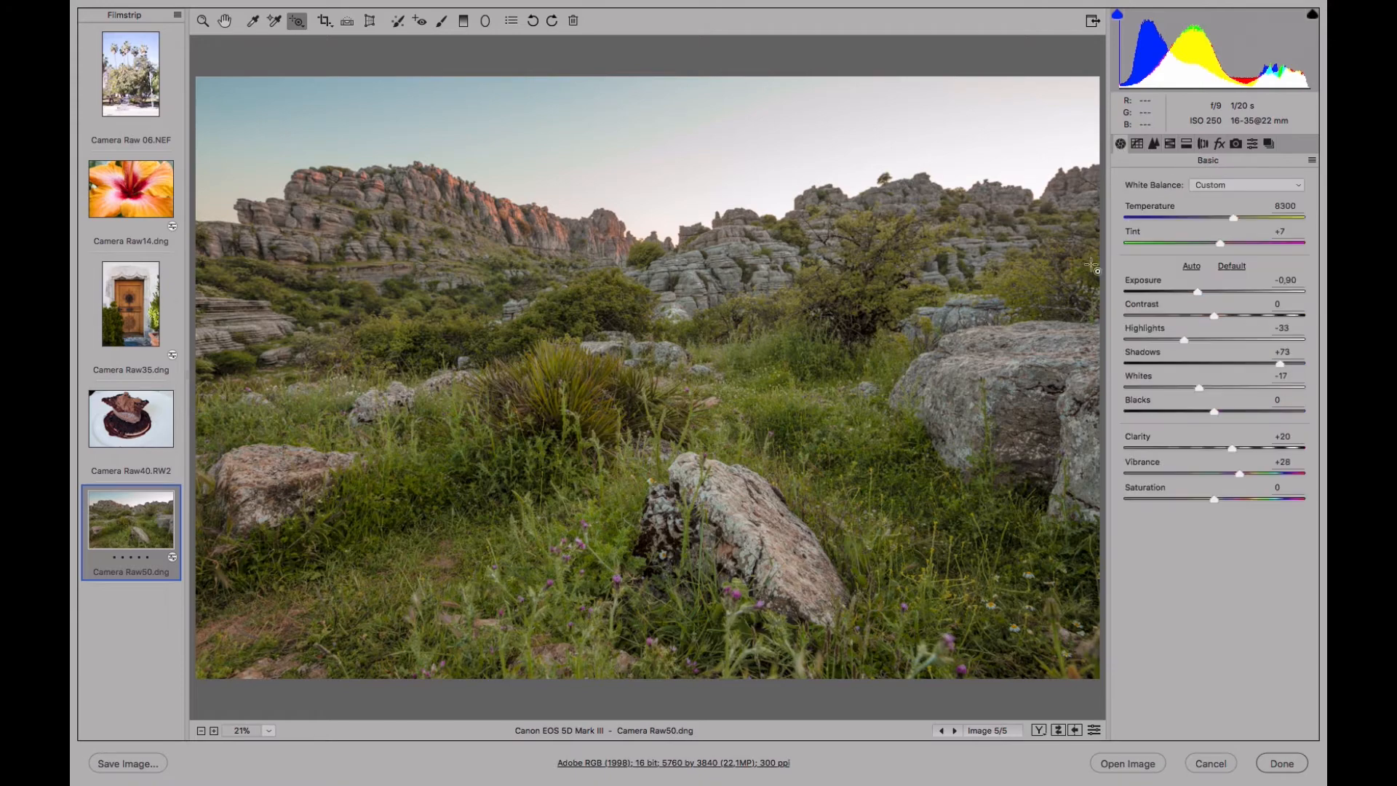
pyautogui.click(1039, 730)
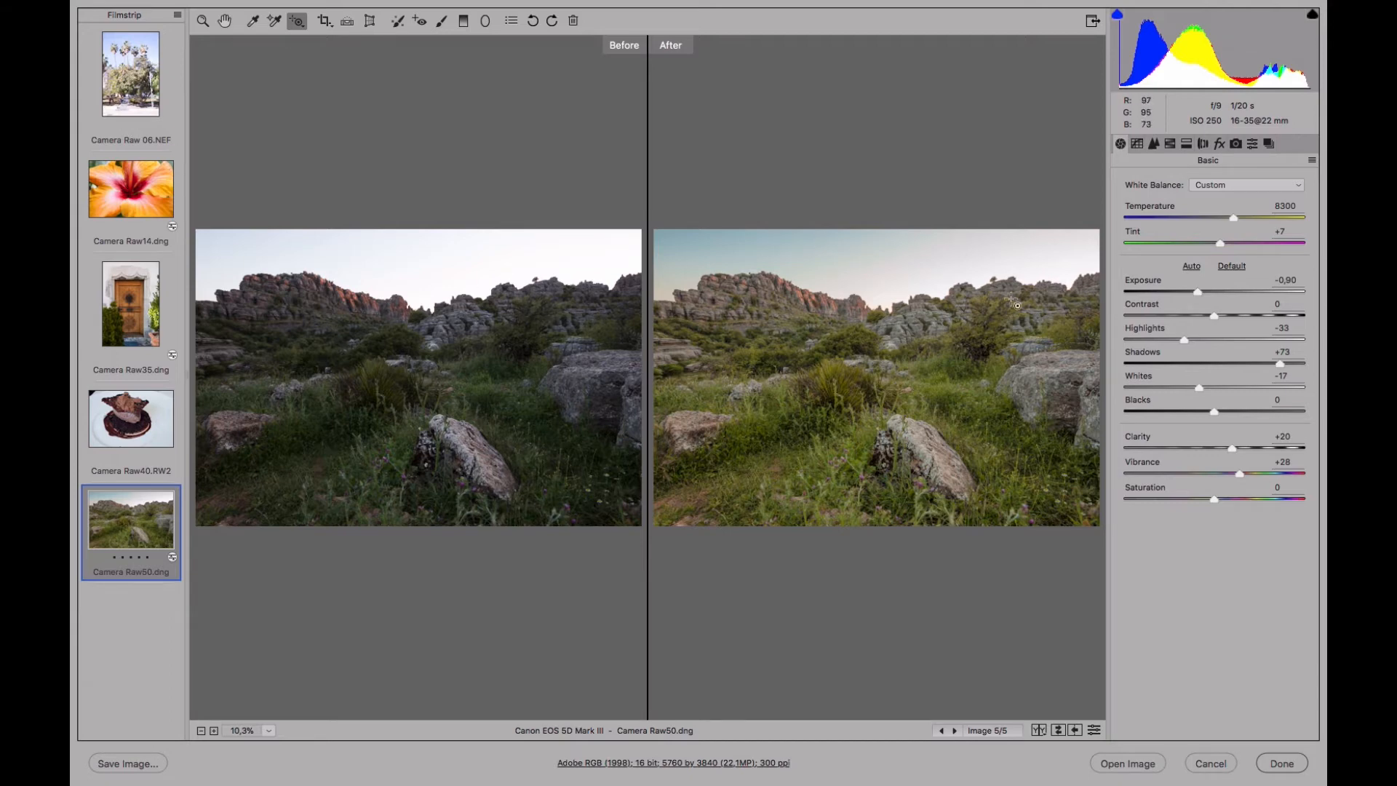
pyautogui.click(1267, 144)
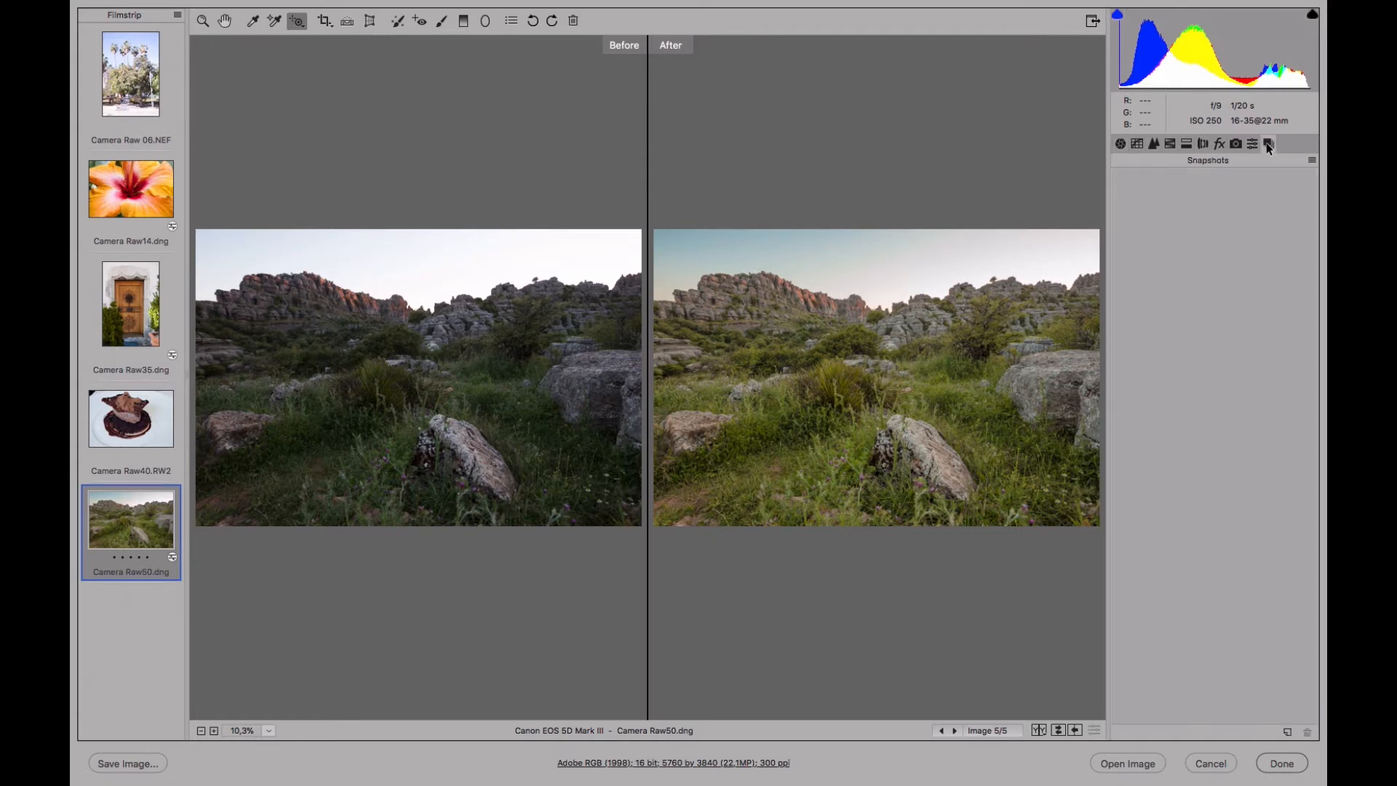
pyautogui.click(1287, 733)
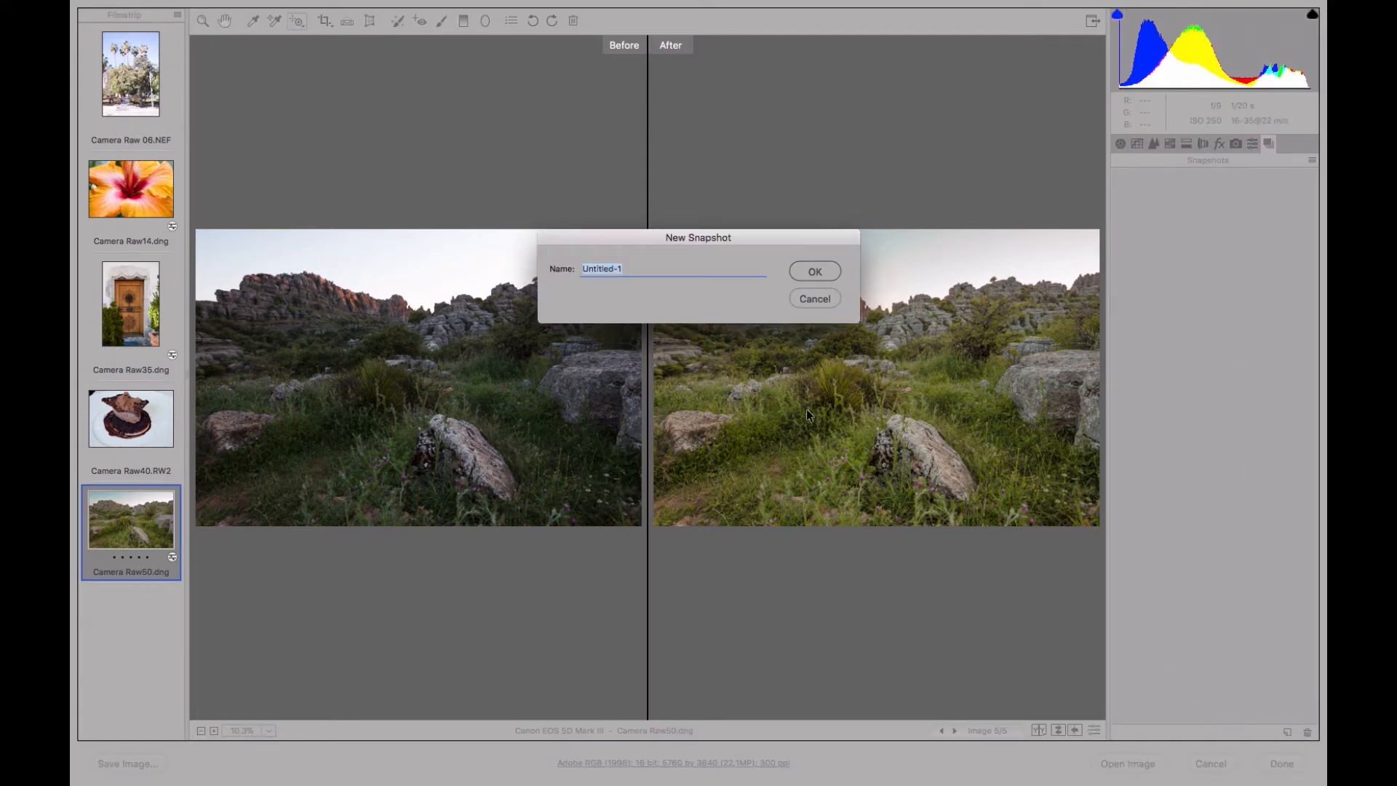
pyautogui.write('Revelada y curva paramétrica')
pyautogui.click(816, 264)
# Apply the Camera Raw defaults to the landscape and save that state as a snapshot named "Original"
pyautogui.click(1311, 159)
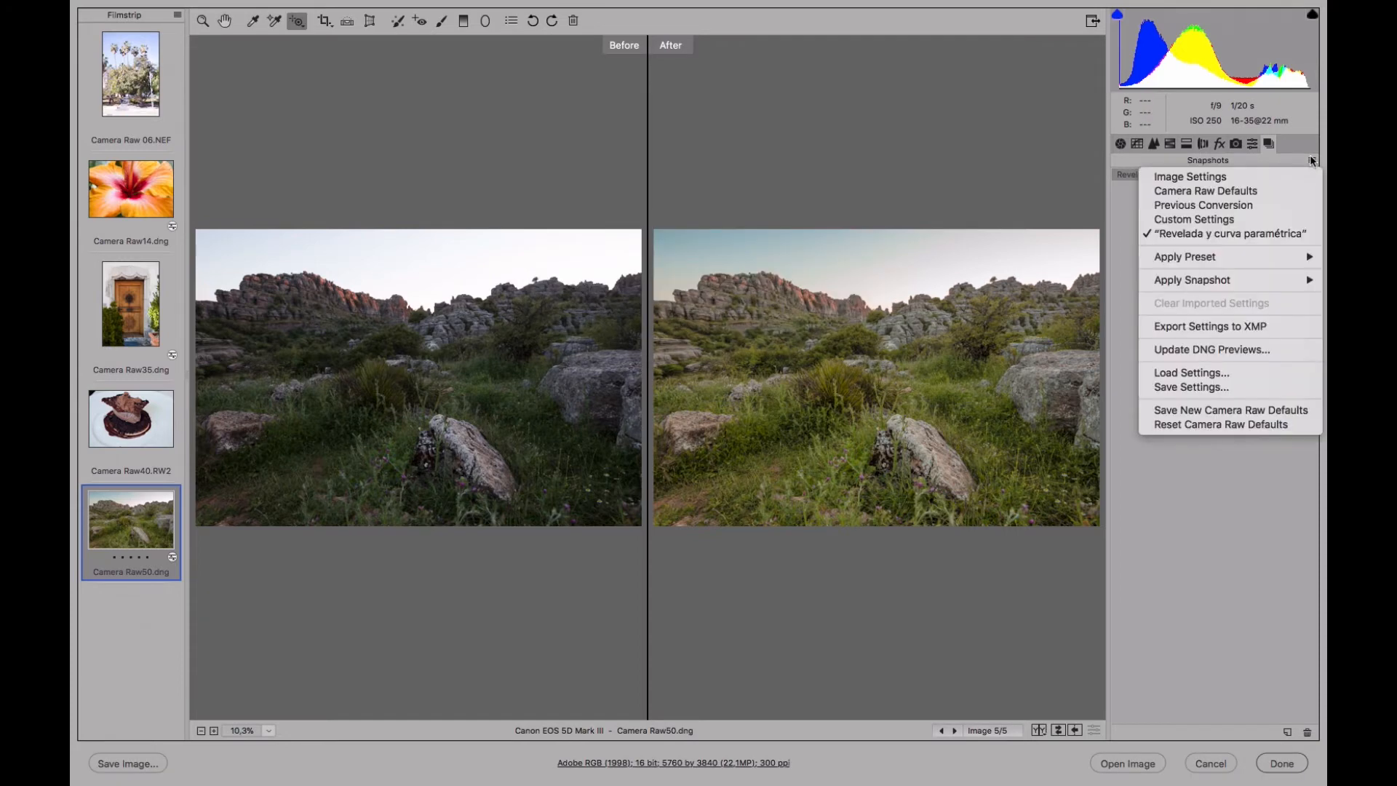
pyautogui.click(1244, 193)
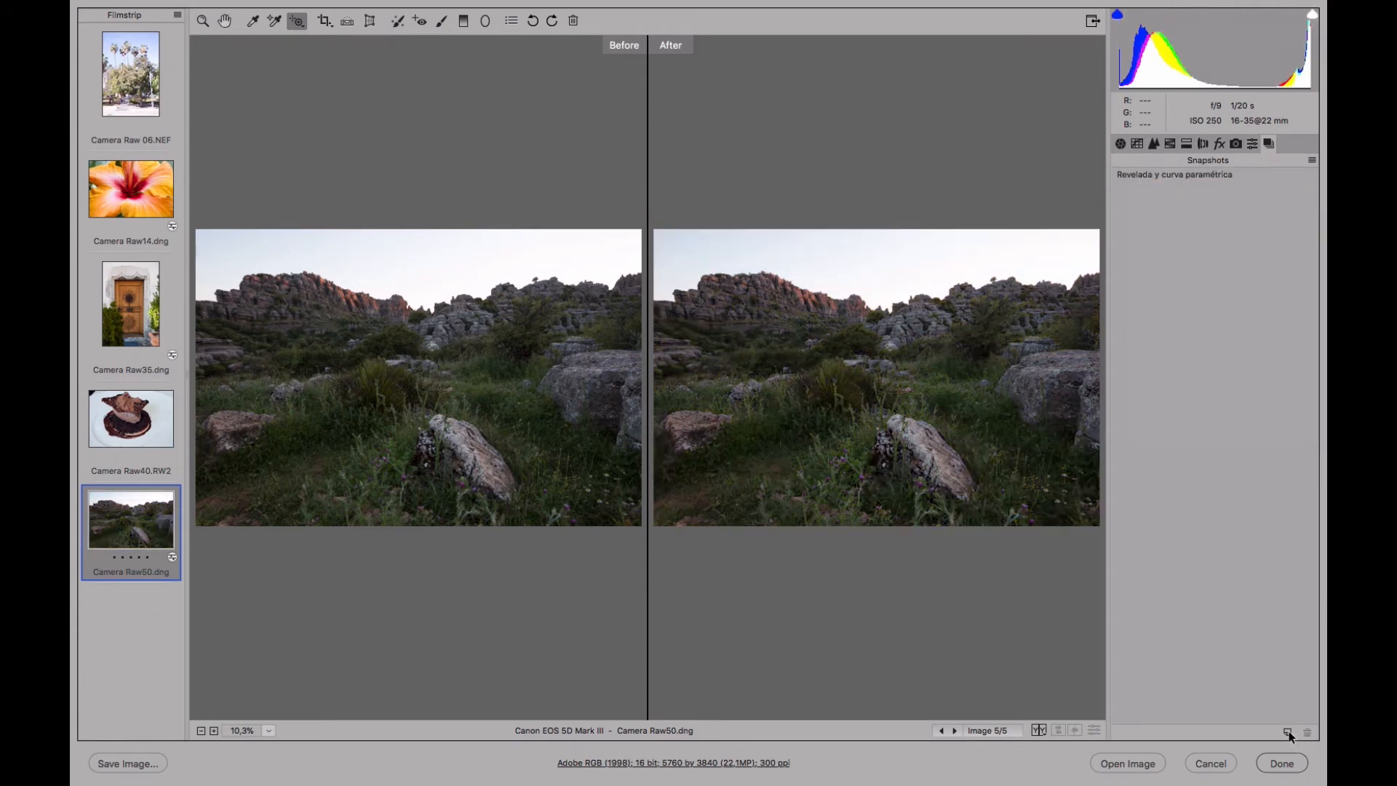
pyautogui.click(1287, 731)
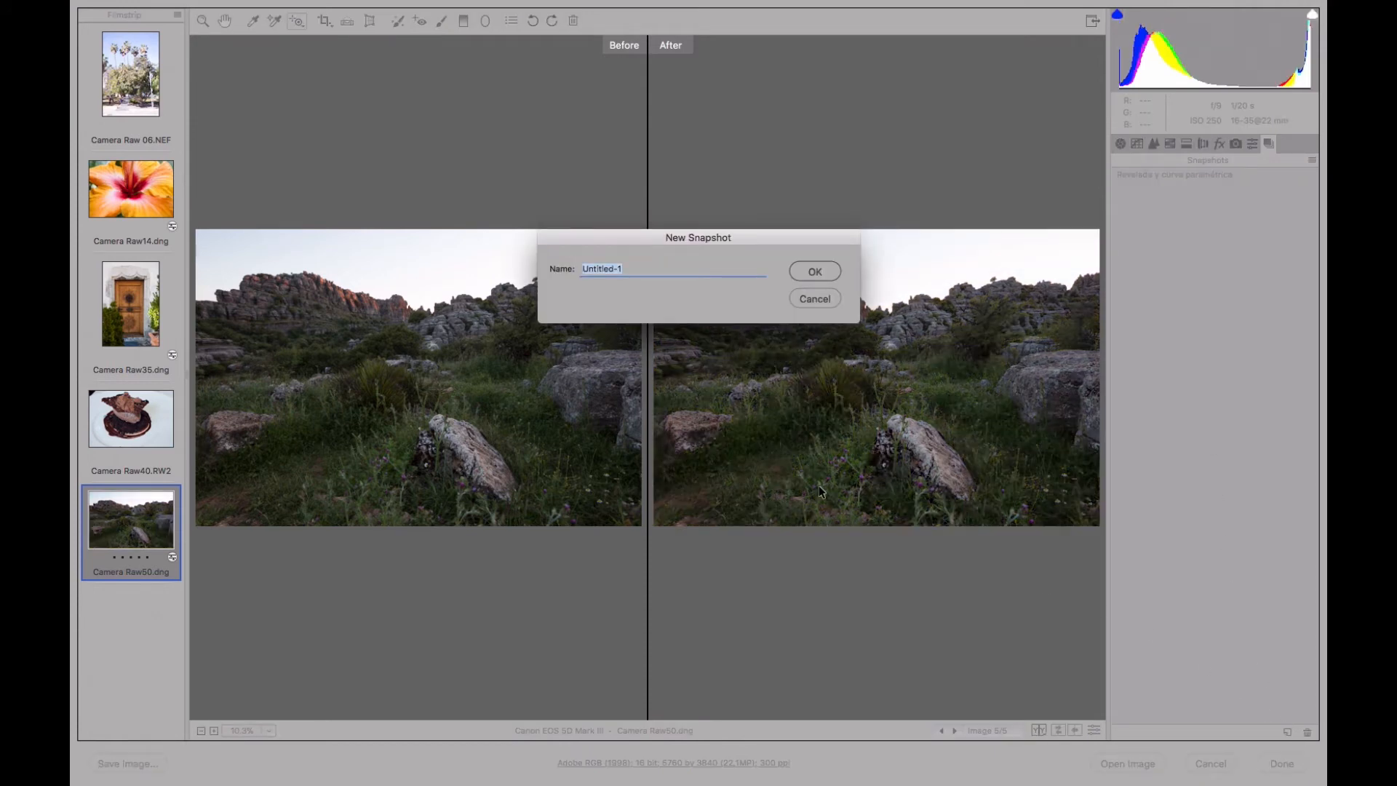
pyautogui.write('Original')
pyautogui.click(816, 271)
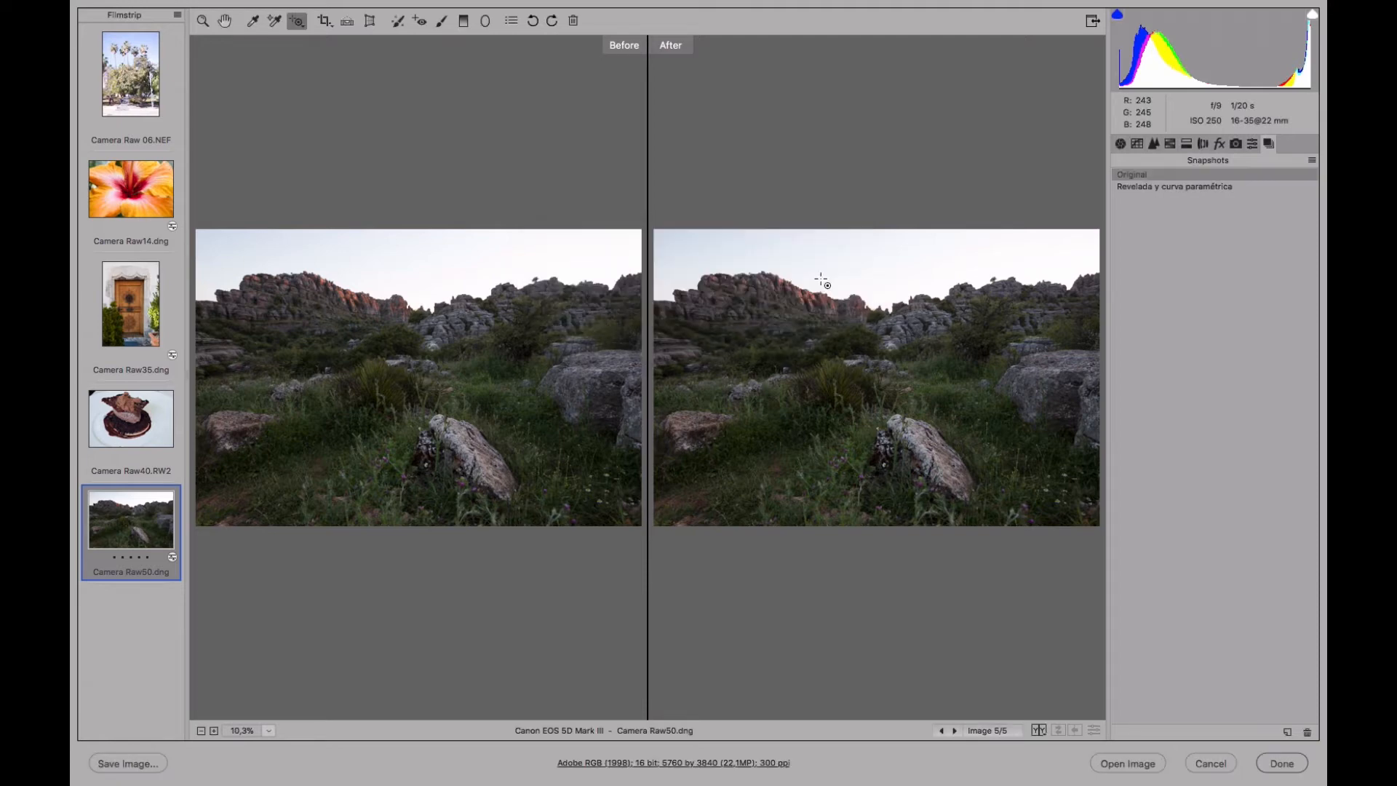
# Return to the single-image view and apply the "Revelada y curva paramétrica" snapshot
pyautogui.click(1040, 729)
pyautogui.click(1041, 729)
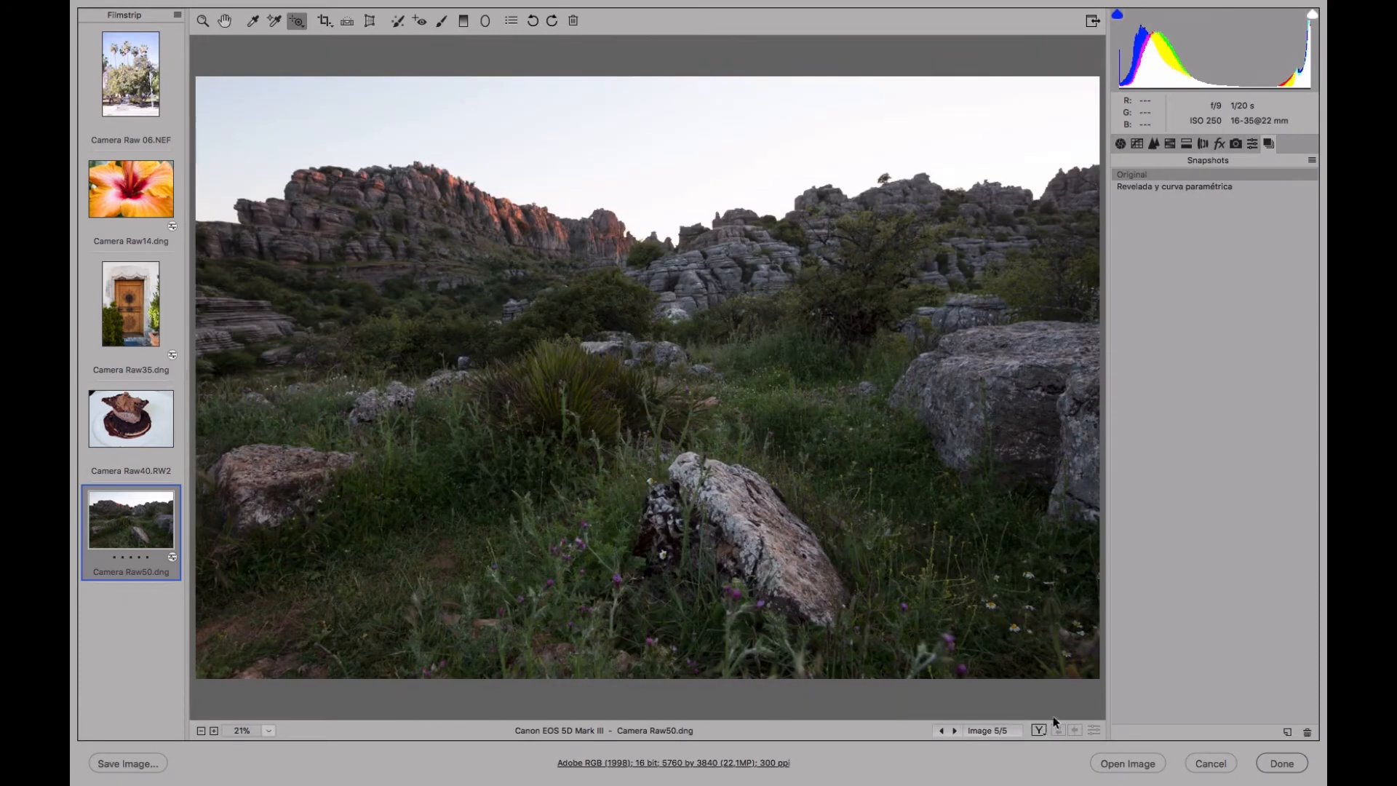
pyautogui.click(1154, 187)
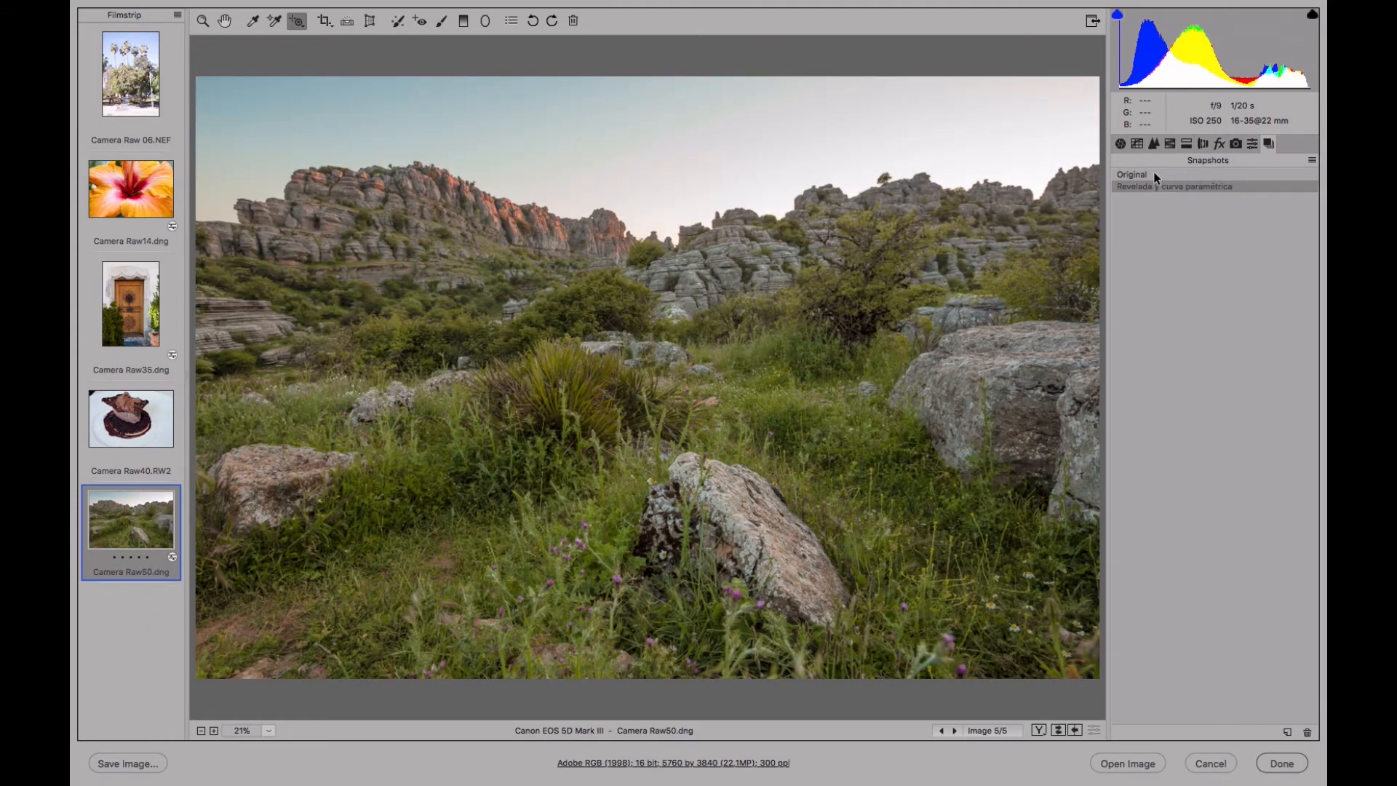
# Compare the "Original" and "Revelada y curva paramétrica" snapshots by alternating between them, finishing on the developed version
pyautogui.click(1157, 175)
pyautogui.click(1161, 187)
pyautogui.click(1162, 175)
pyautogui.click(1162, 185)
pyautogui.click(1157, 175)
pyautogui.click(1156, 187)
# Review the landscape's parametric curve, point curve and Basic adjustments
pyautogui.click(1137, 145)
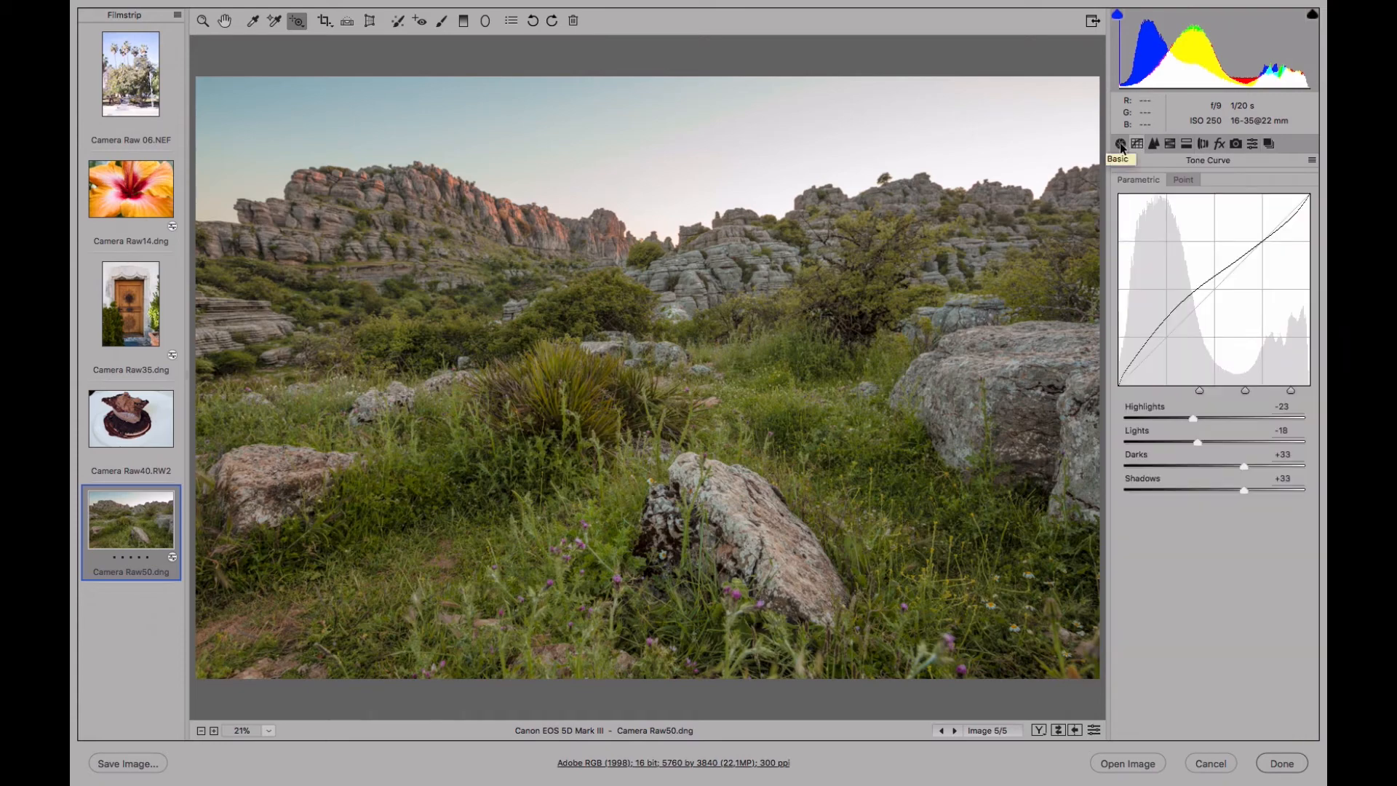
pyautogui.click(1183, 179)
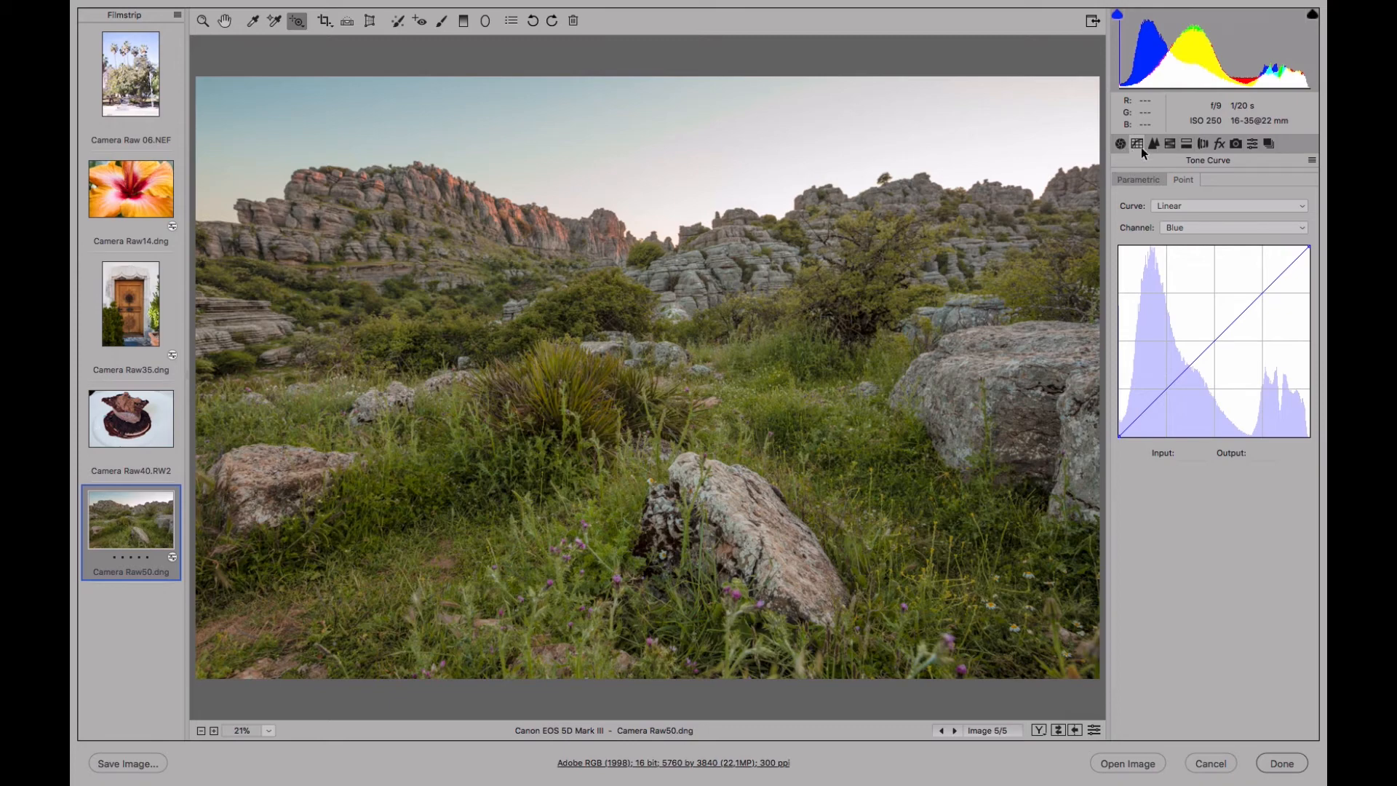
pyautogui.click(1120, 144)
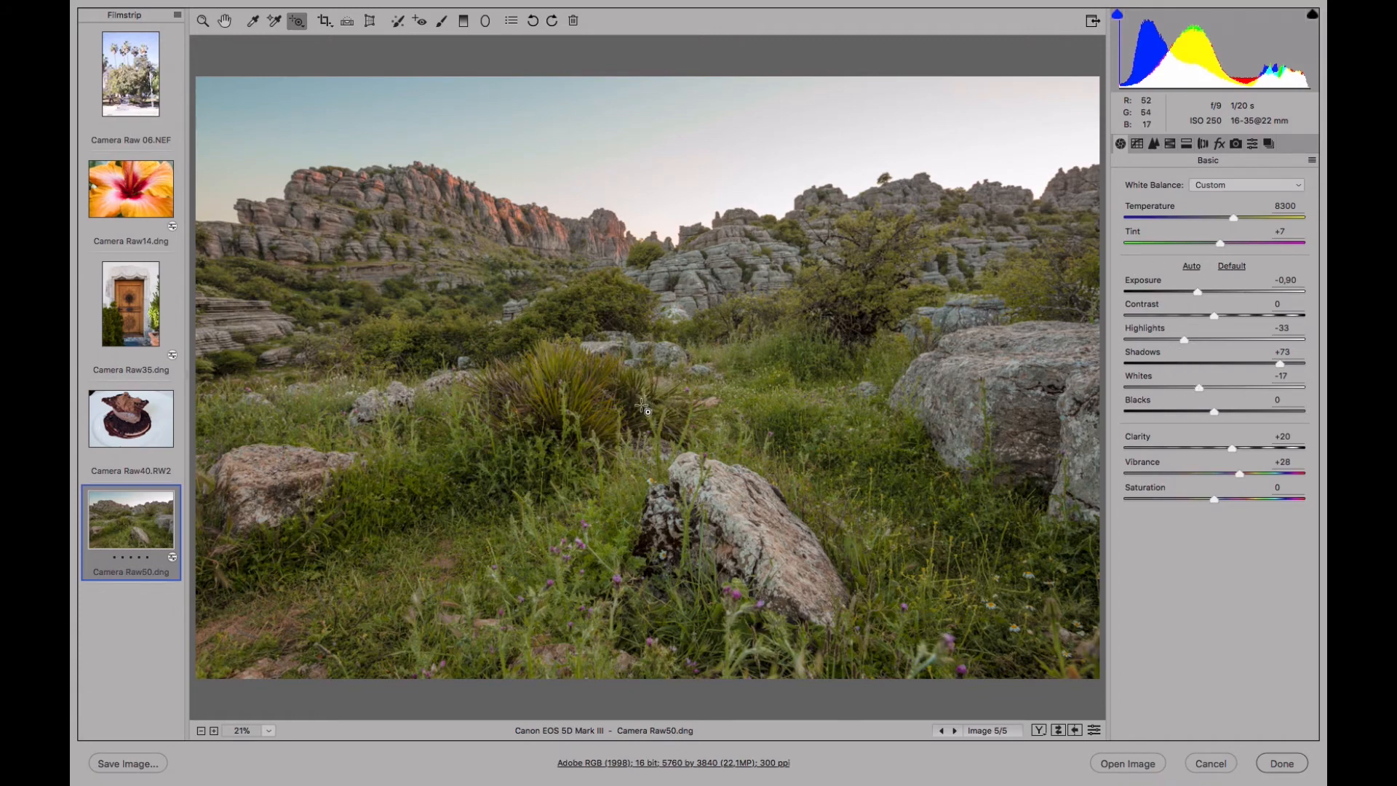
pyautogui.click(1137, 144)
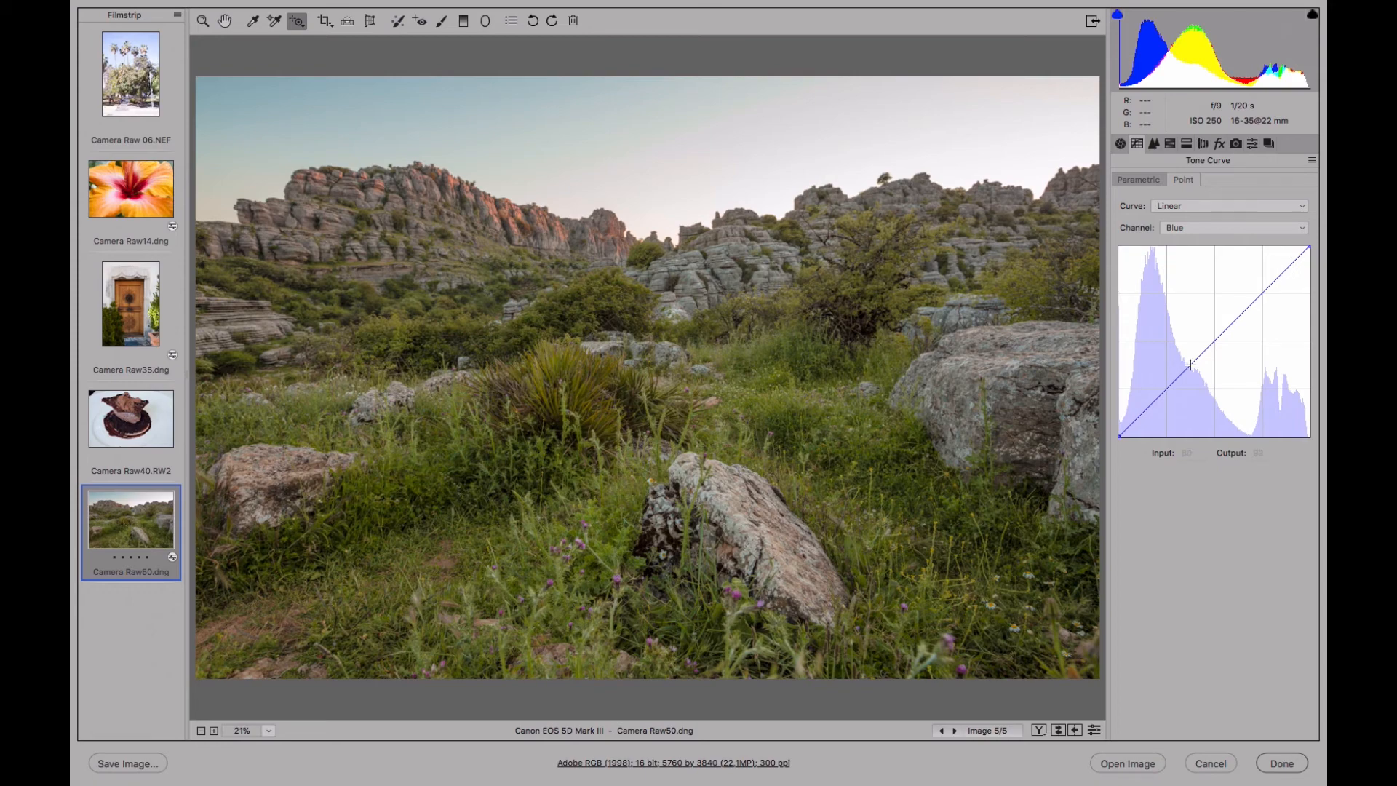
# Select the Green channel of the point curve and add a midtone point at about input 129, output 122
pyautogui.click(1184, 226)
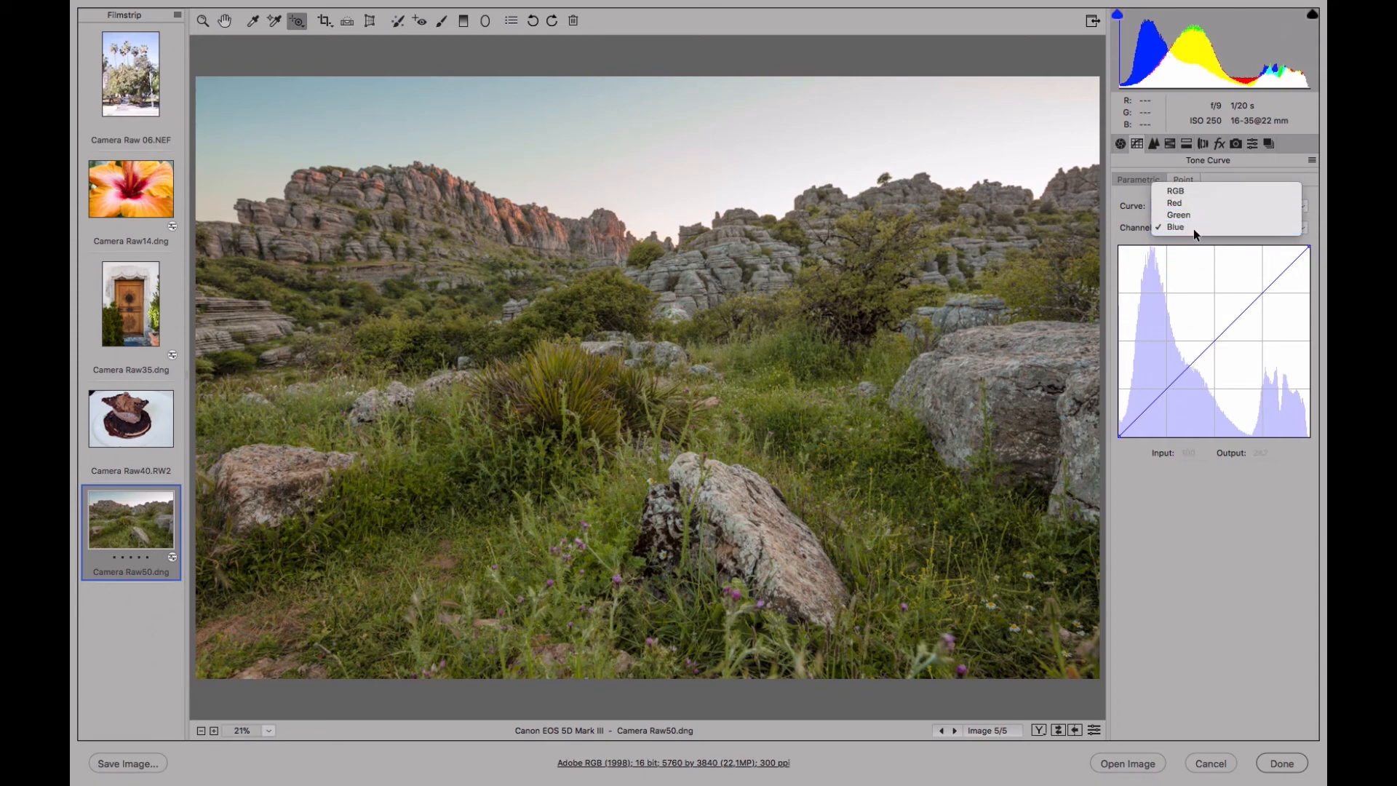
pyautogui.click(1197, 220)
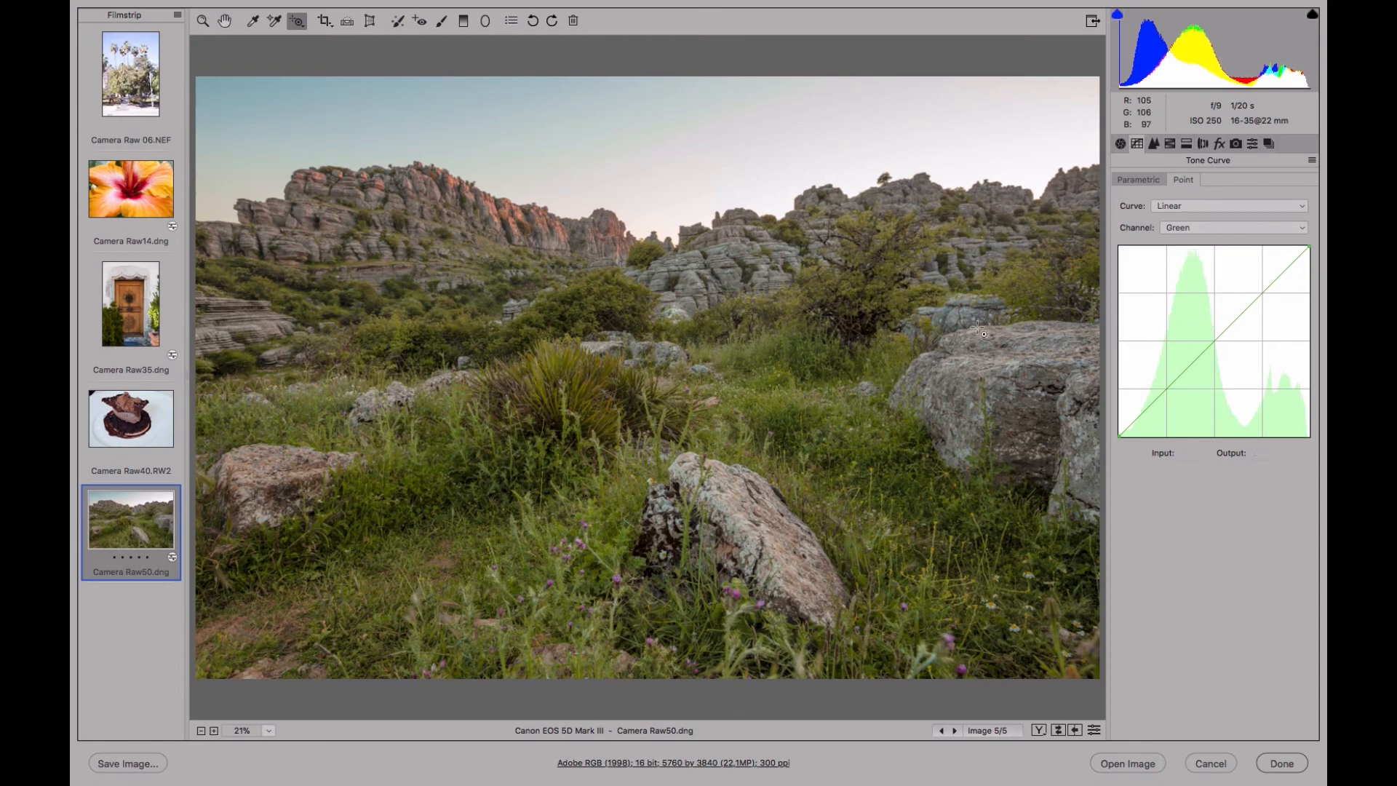
pyautogui.click(1140, 182)
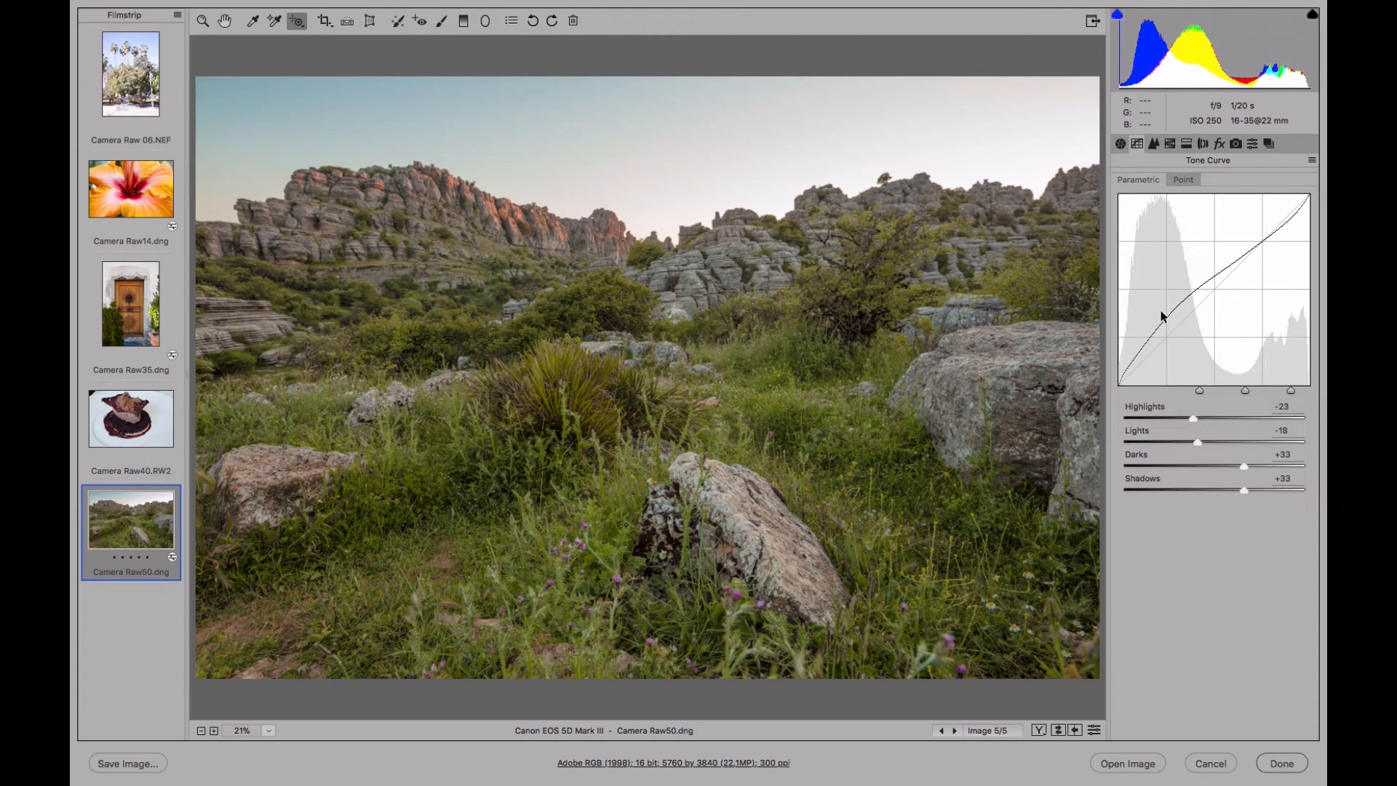
pyautogui.click(1182, 181)
pyautogui.moveTo(1214, 342); pyautogui.dragTo(1216, 350)
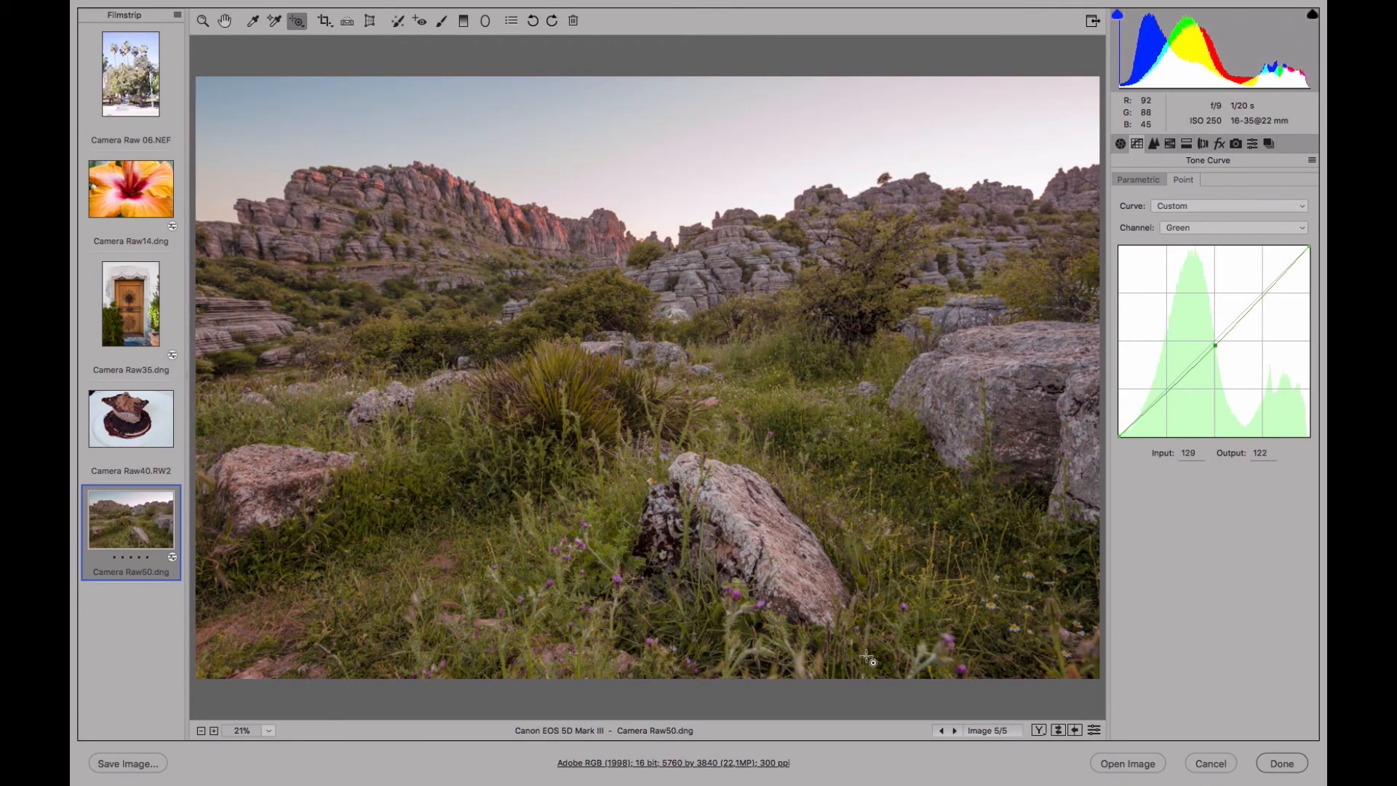
# Add lowered highlight and shadow points to the green curve, placing the highlight point at input 200, output 184
pyautogui.moveTo(1266, 287); pyautogui.dragTo(1272, 298)
pyautogui.moveTo(1152, 405); pyautogui.dragTo(1155, 410)
pyautogui.moveTo(1270, 294)
pyautogui.mouseDown()
pyautogui.moveTo(1264, 283)
pyautogui.moveTo(1268, 298)
pyautogui.mouseUp()
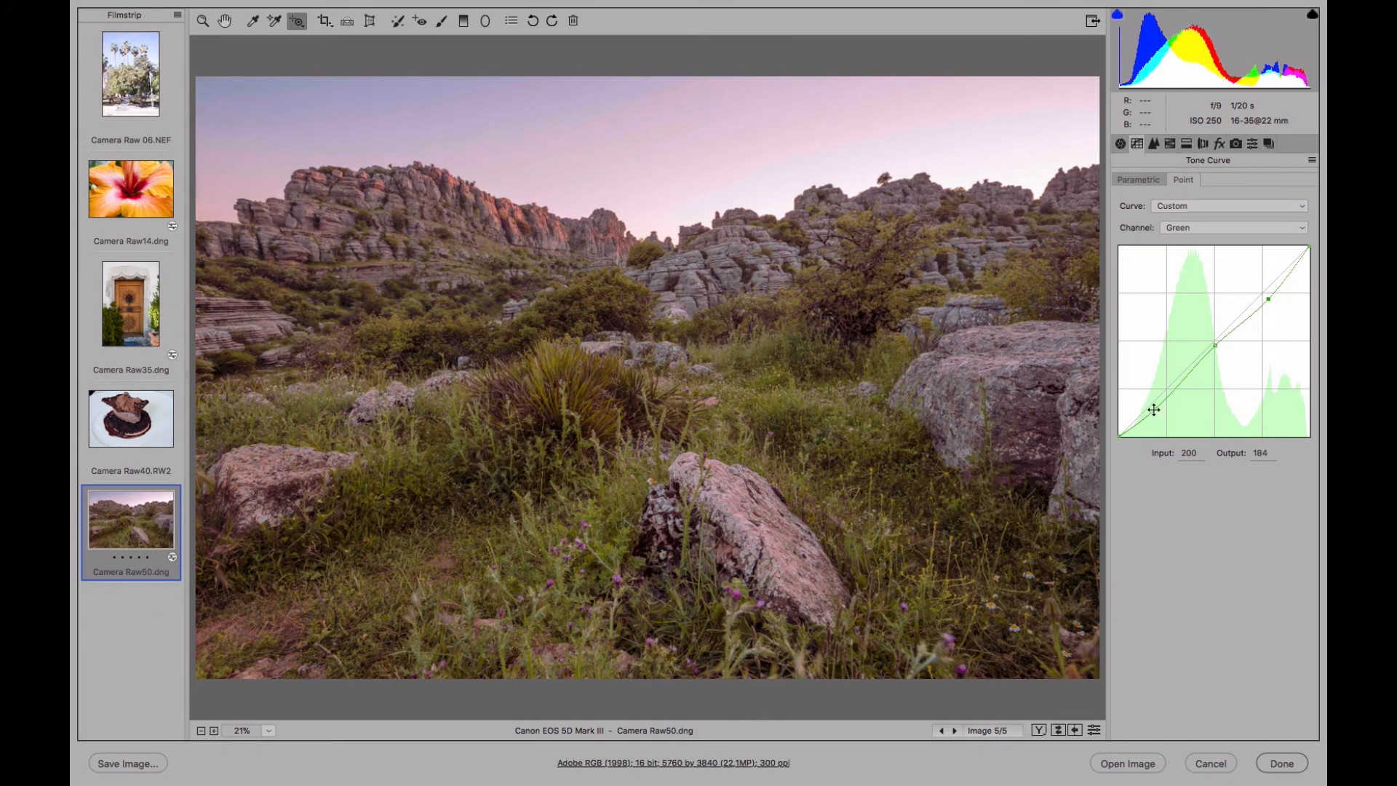
# Raise the green curve's shadow point slightly, and move the highlight point to input 199, output 195 and the midtone point to input 133, output 126
pyautogui.moveTo(1154, 409)
pyautogui.mouseDown()
pyautogui.moveTo(1147, 396)
pyautogui.moveTo(1155, 408)
pyautogui.mouseUp()
pyautogui.moveTo(1268, 299); pyautogui.dragTo(1268, 296)
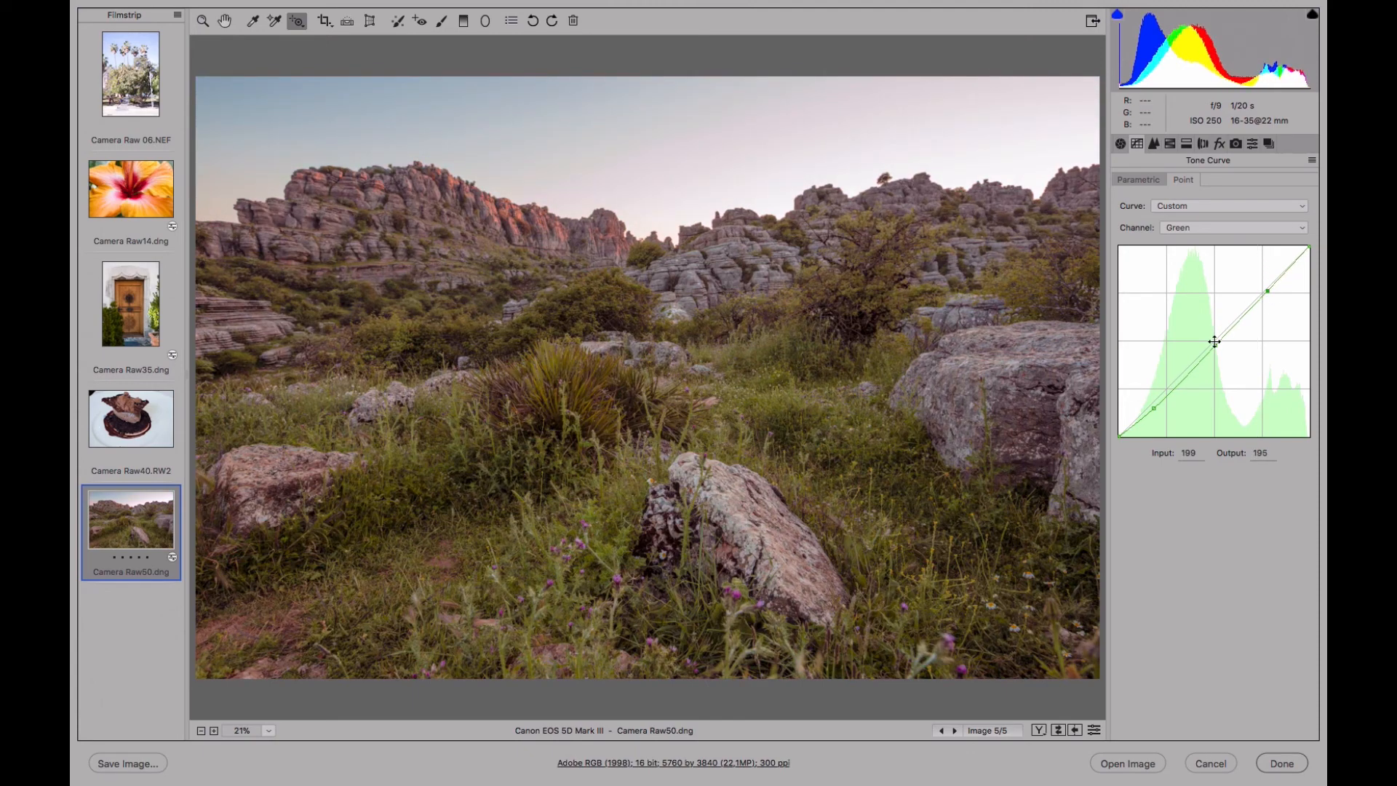
pyautogui.moveTo(1215, 346)
pyautogui.mouseDown()
pyautogui.moveTo(1206, 331)
pyautogui.moveTo(1223, 352)
pyautogui.moveTo(1218, 342)
pyautogui.mouseUp()
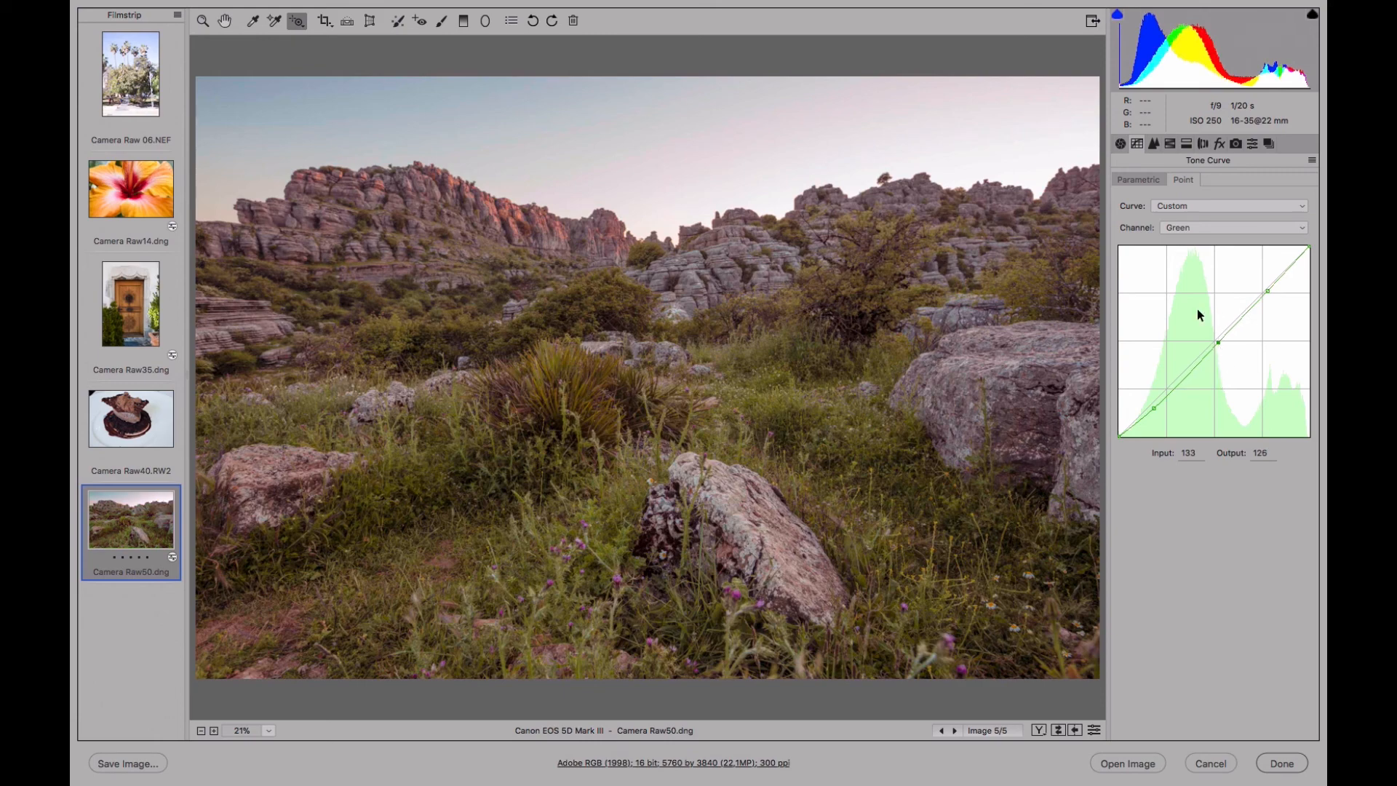